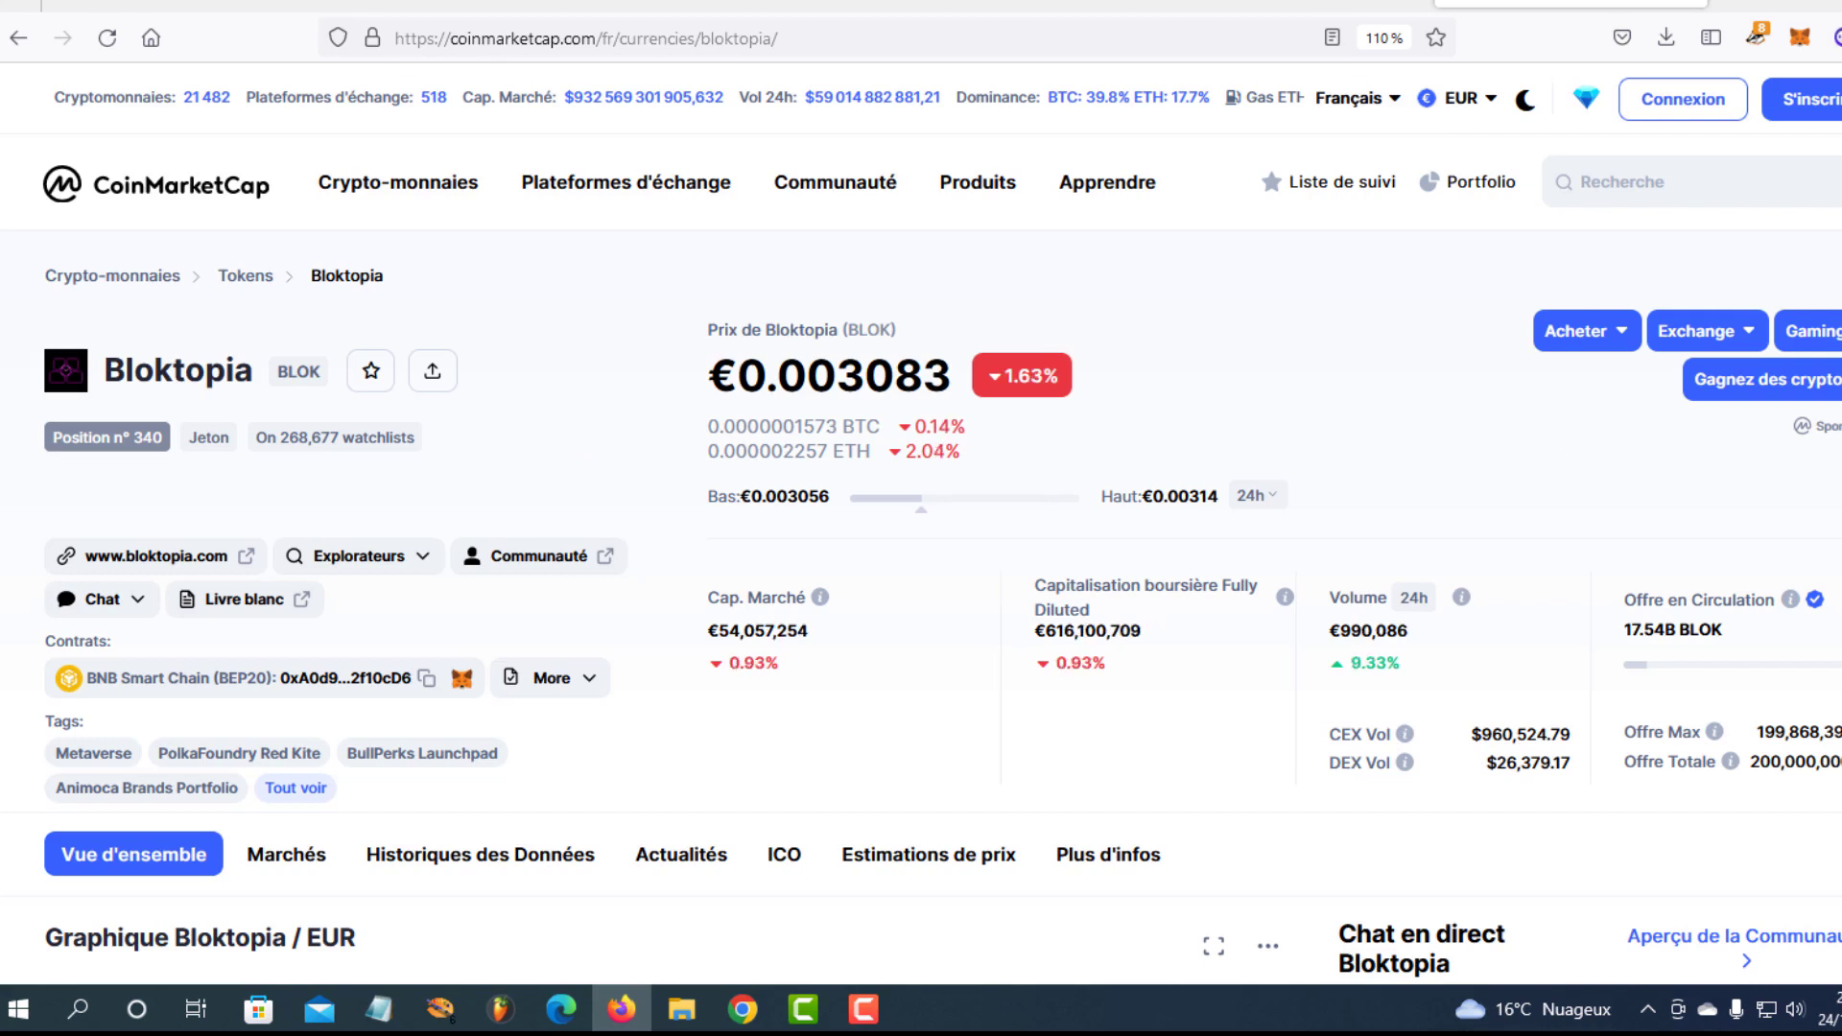
# Find the Bloktopia markets section on the coin's page and examine the exchanges listing BLOK
pyautogui.scroll(-15, 671, 575)
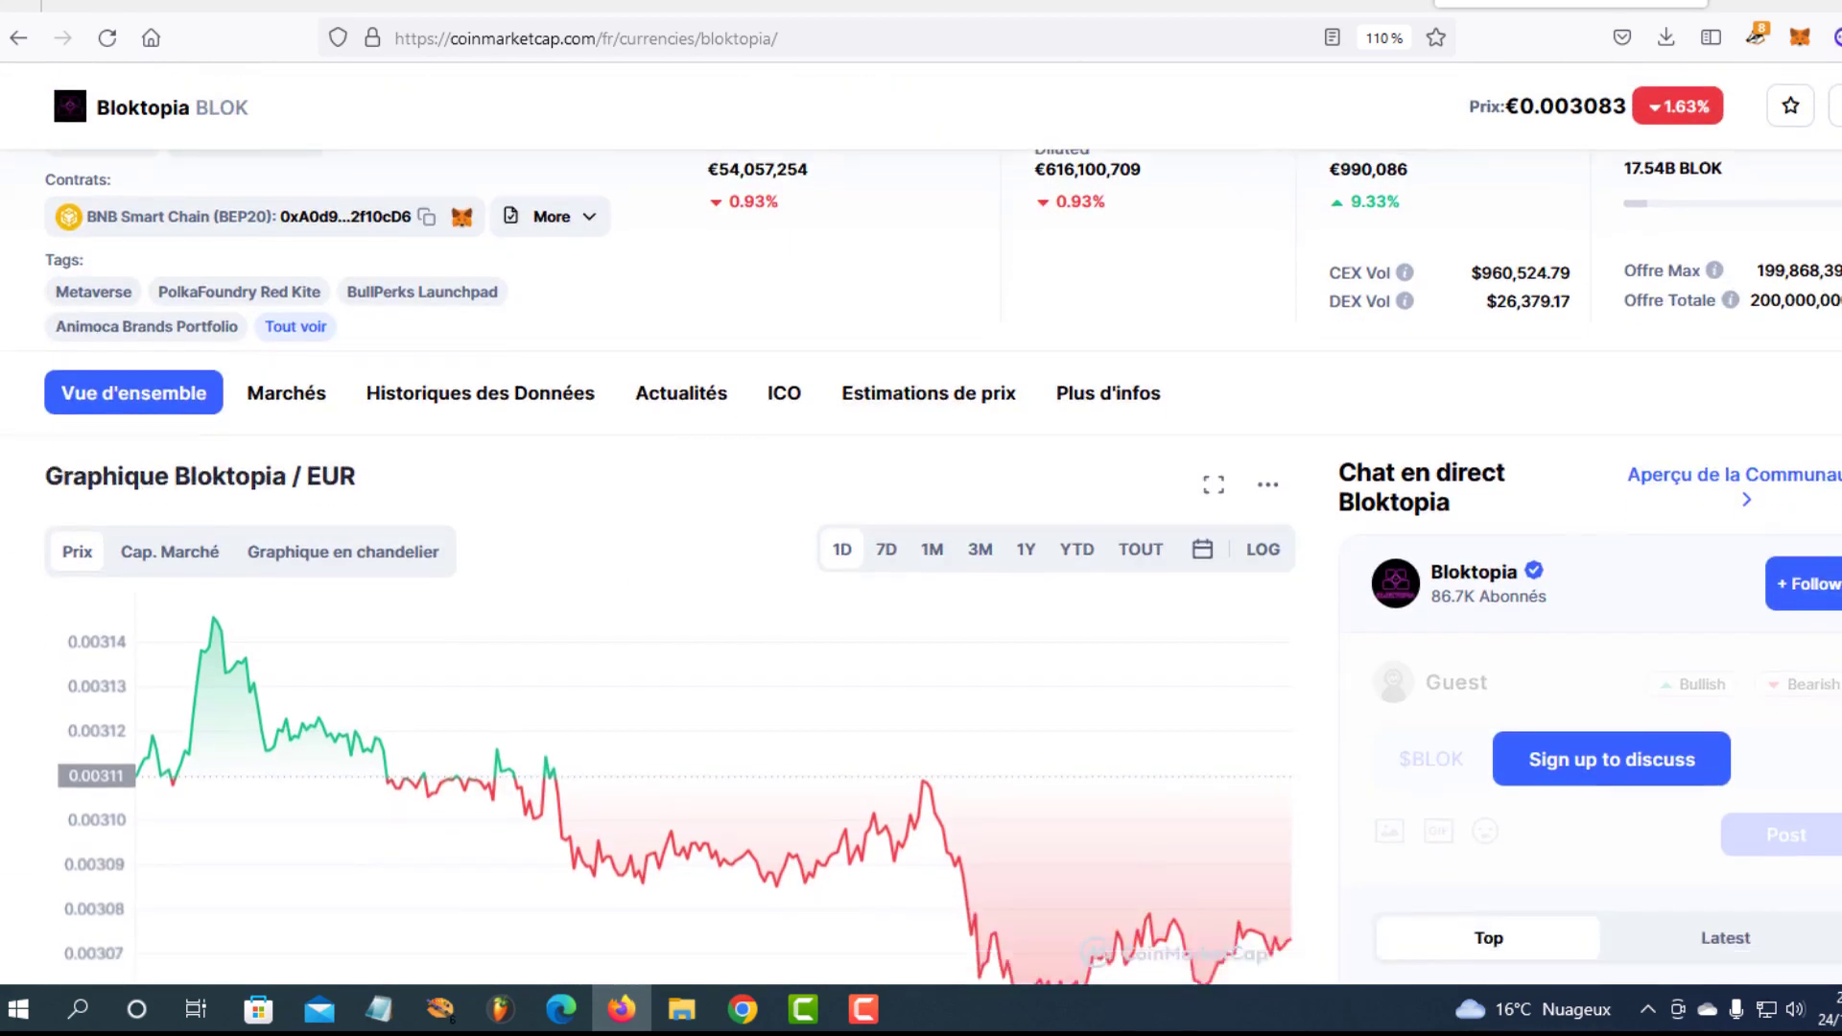
pyautogui.scroll(-15, 671, 576)
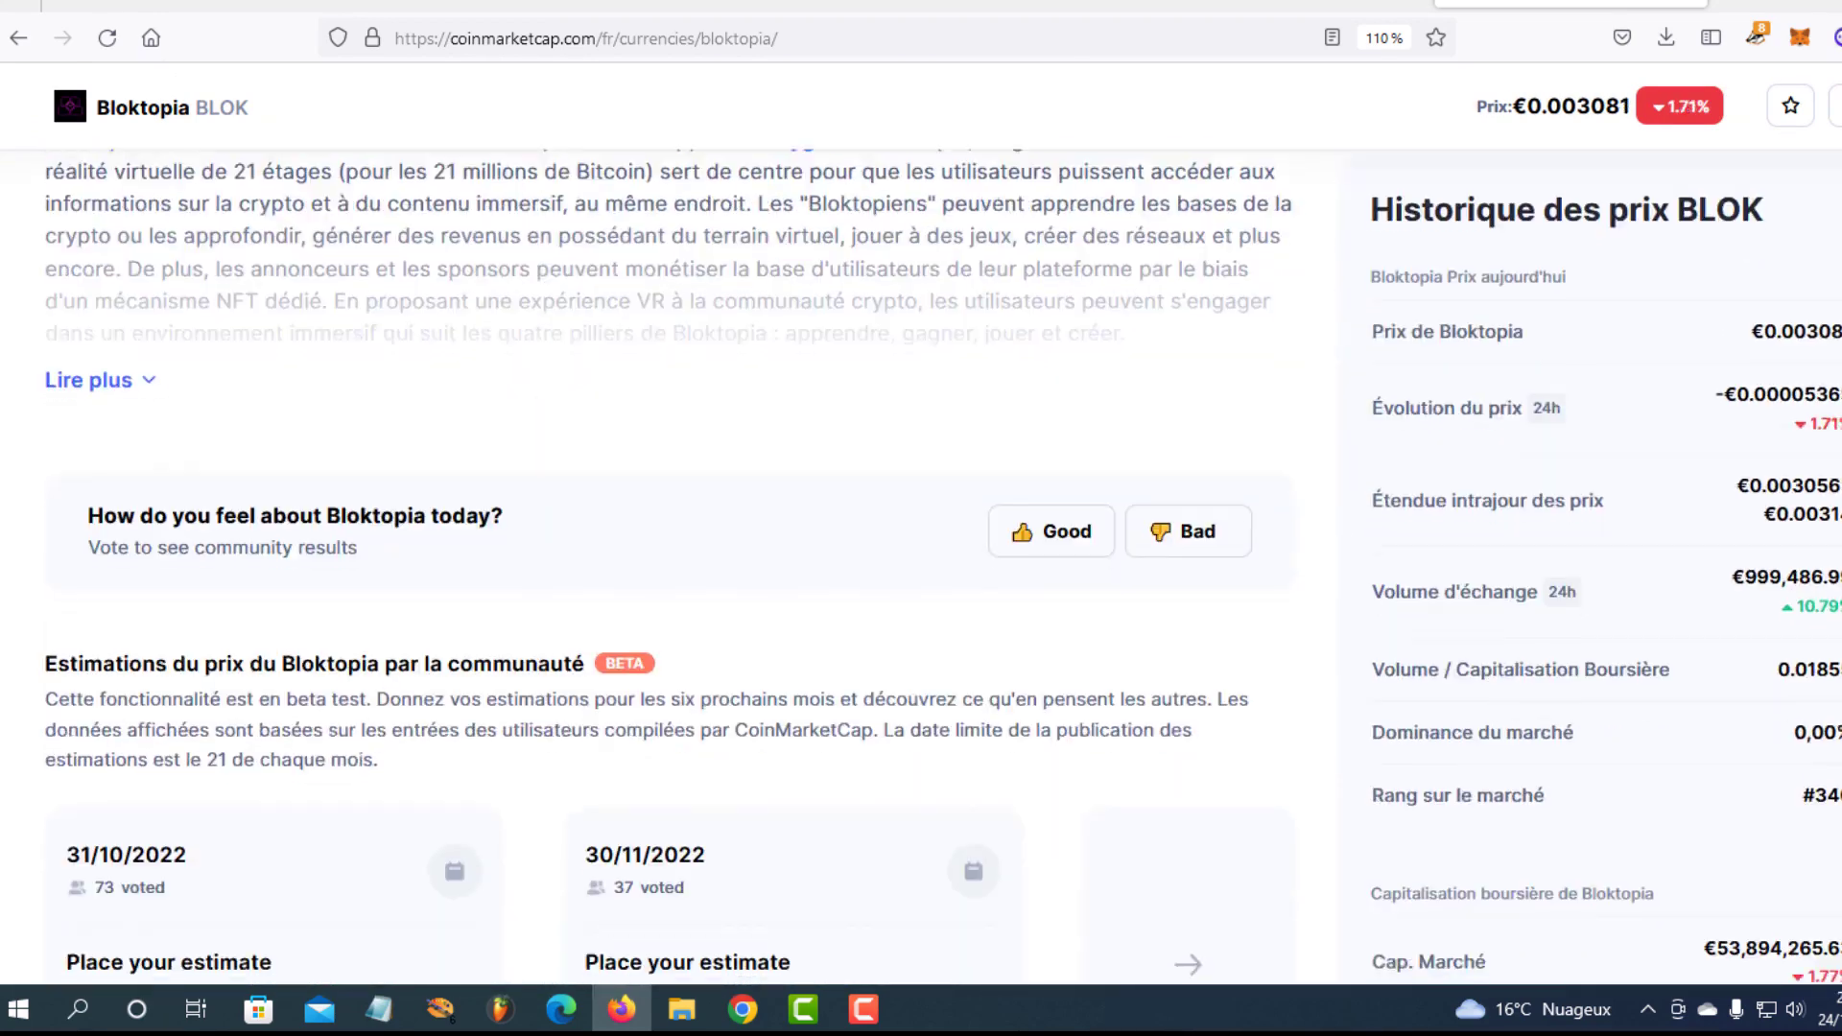
pyautogui.scroll(-10, 940, 566)
pyautogui.scroll(5, 940, 566)
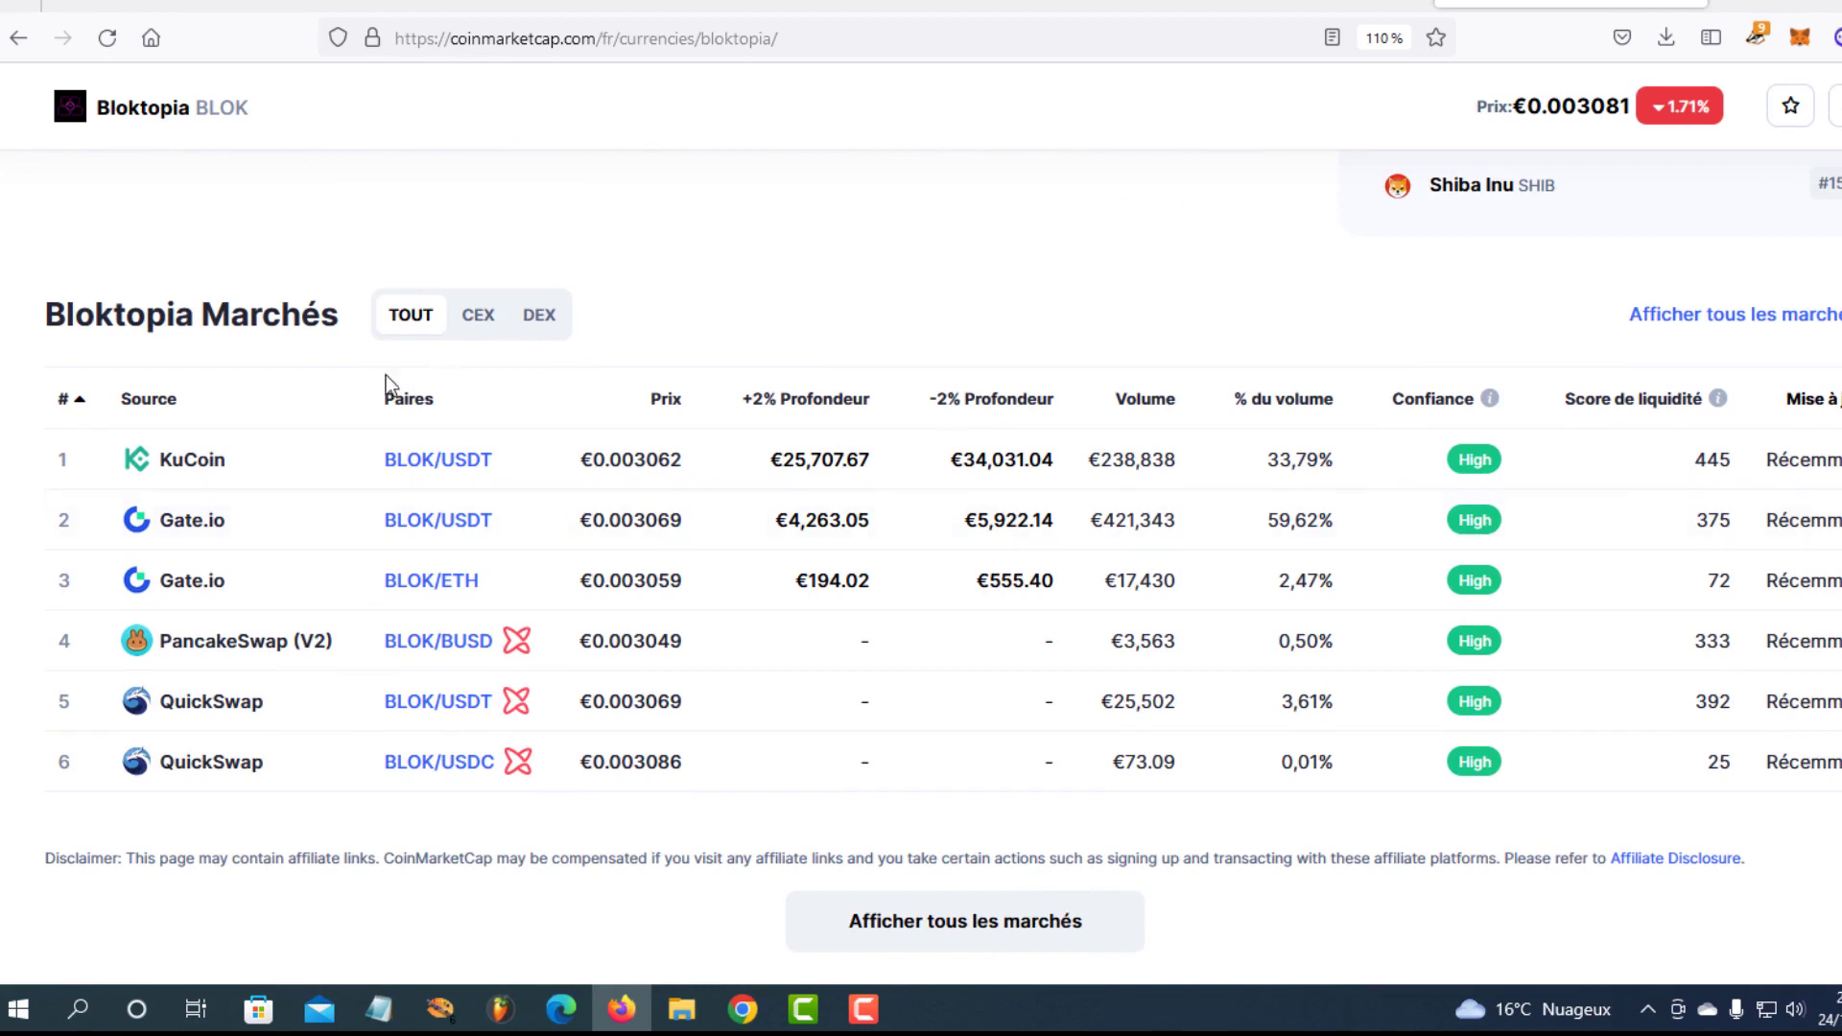
pyautogui.moveTo(45, 317); pyautogui.dragTo(311, 329)
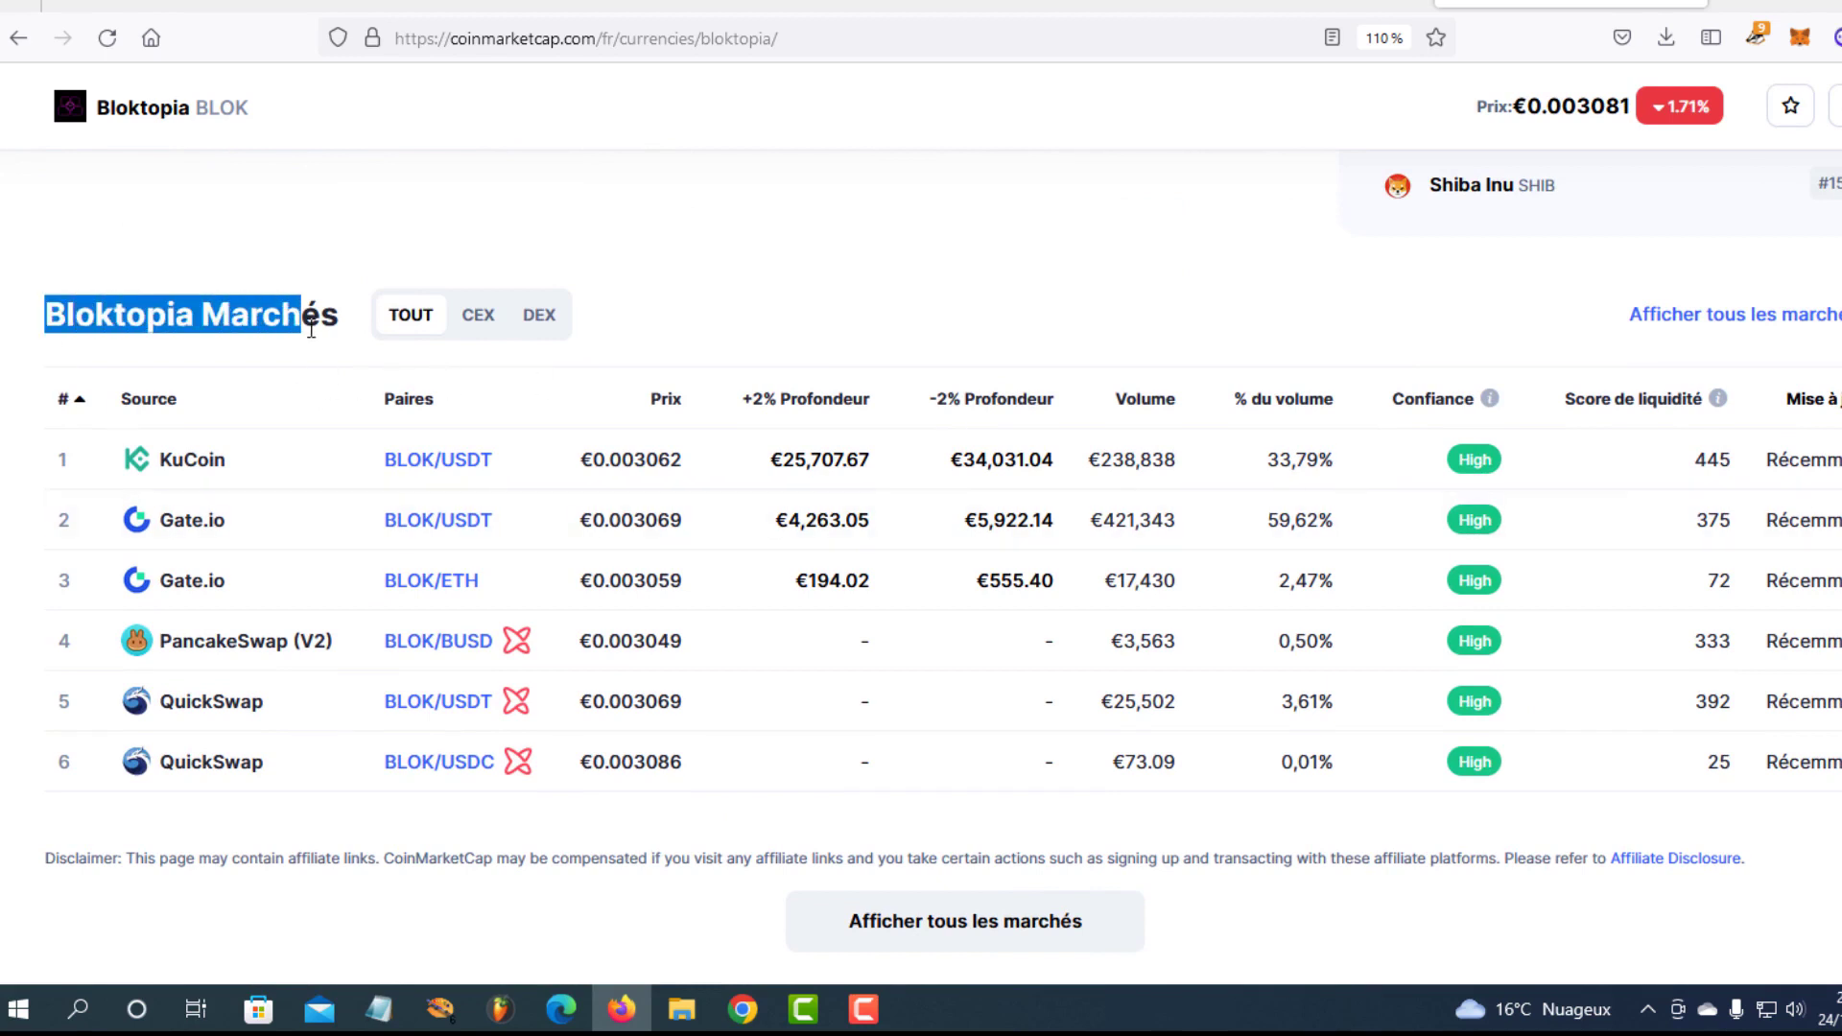
pyautogui.click(695, 331)
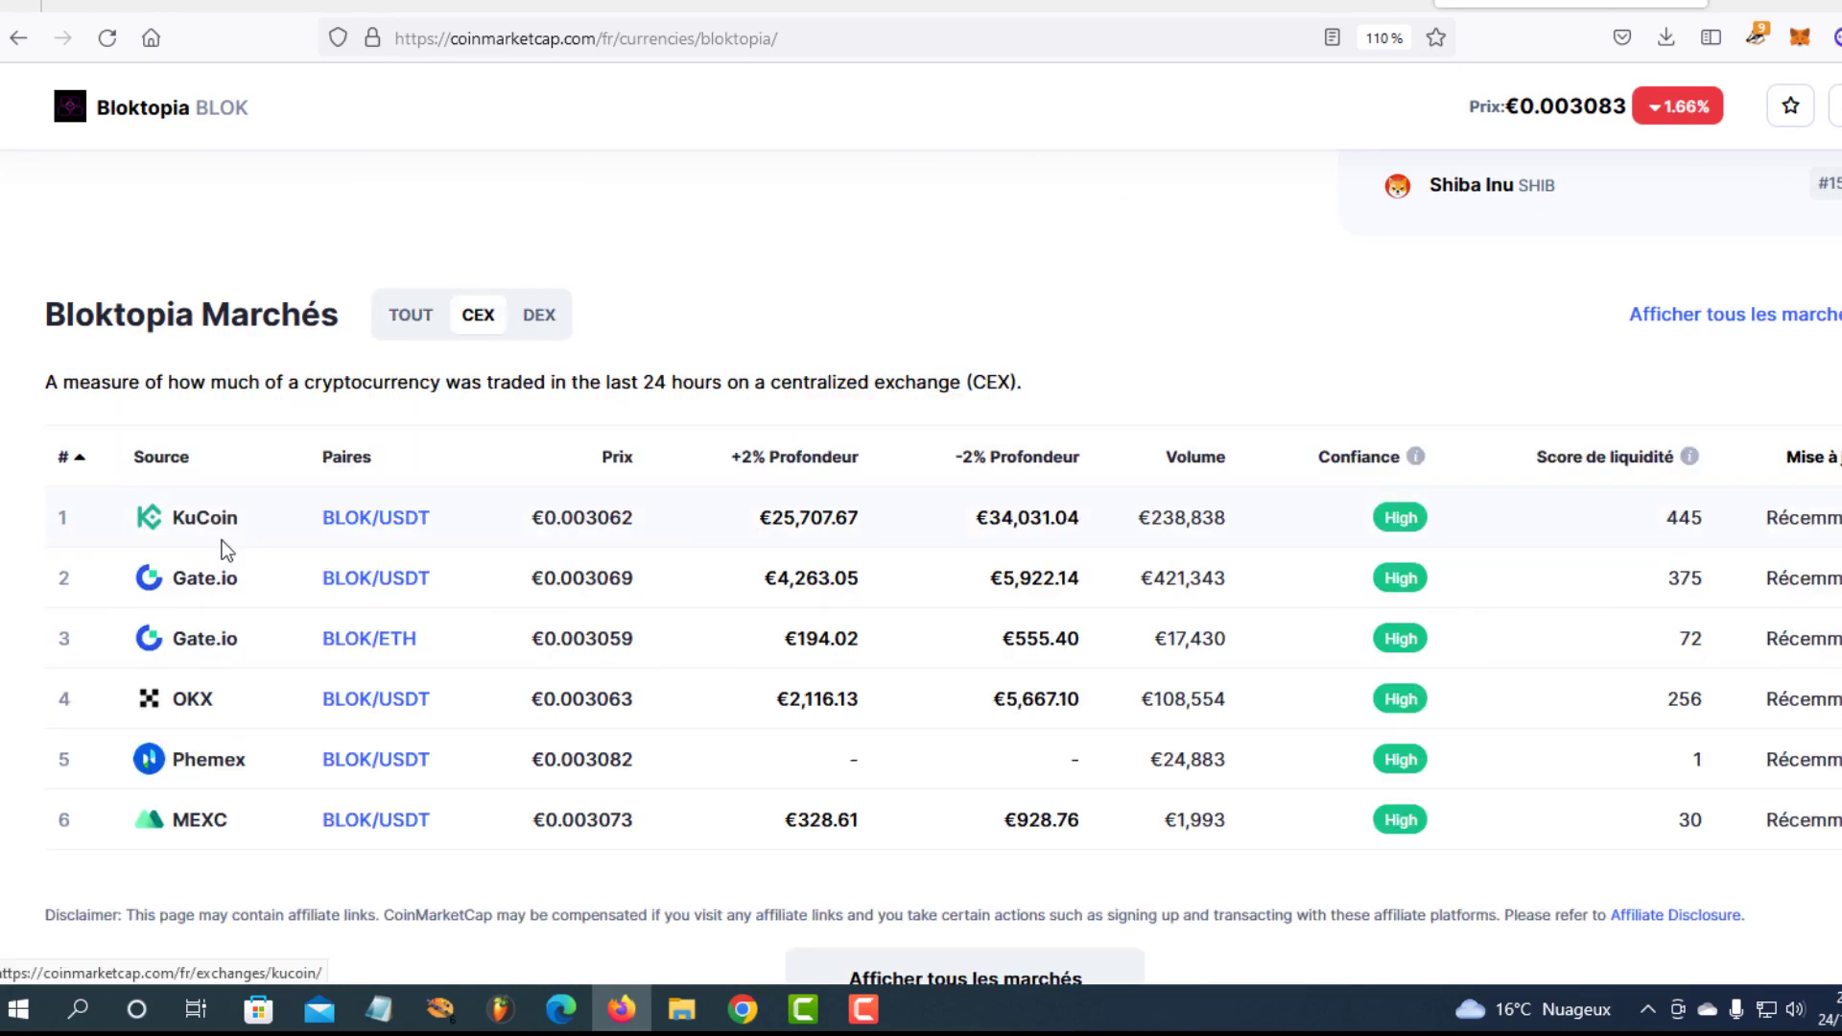
# Compare the Bloktopia market listings for decentralized exchanges (DEX) with the full list of all exchanges
pyautogui.click(420, 326)
pyautogui.click(536, 320)
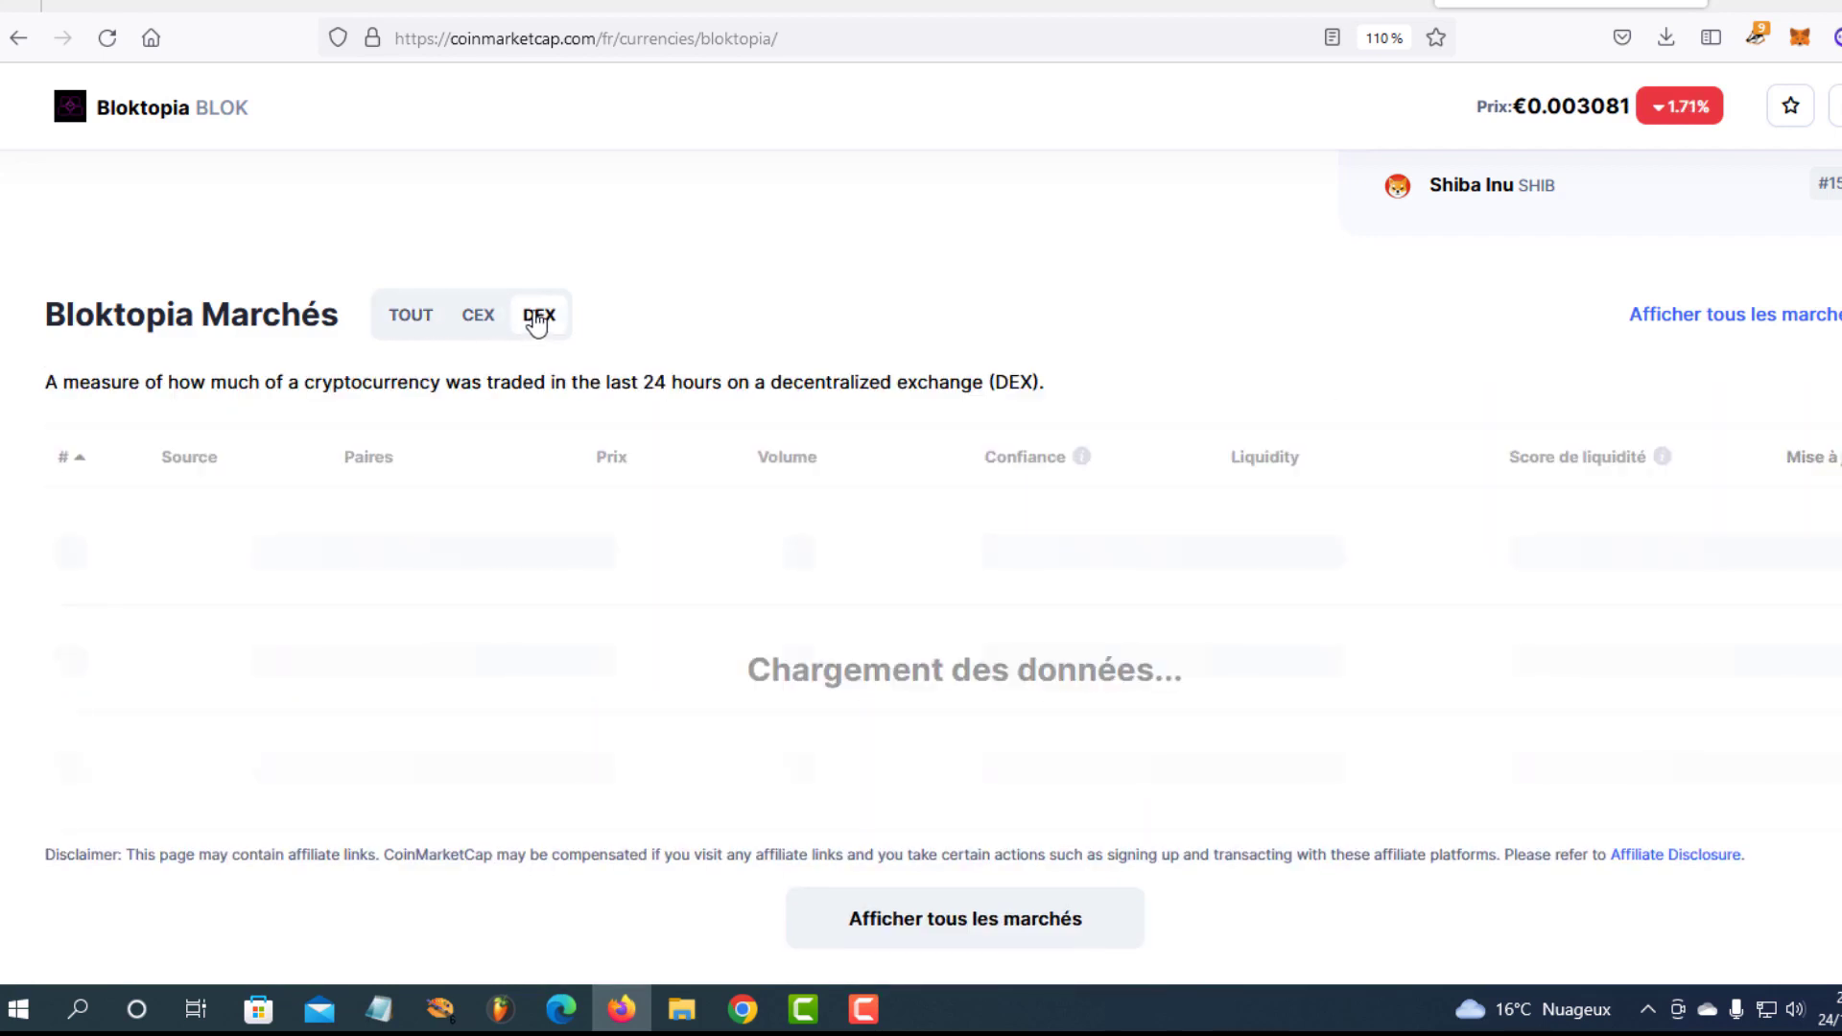
pyautogui.click(422, 326)
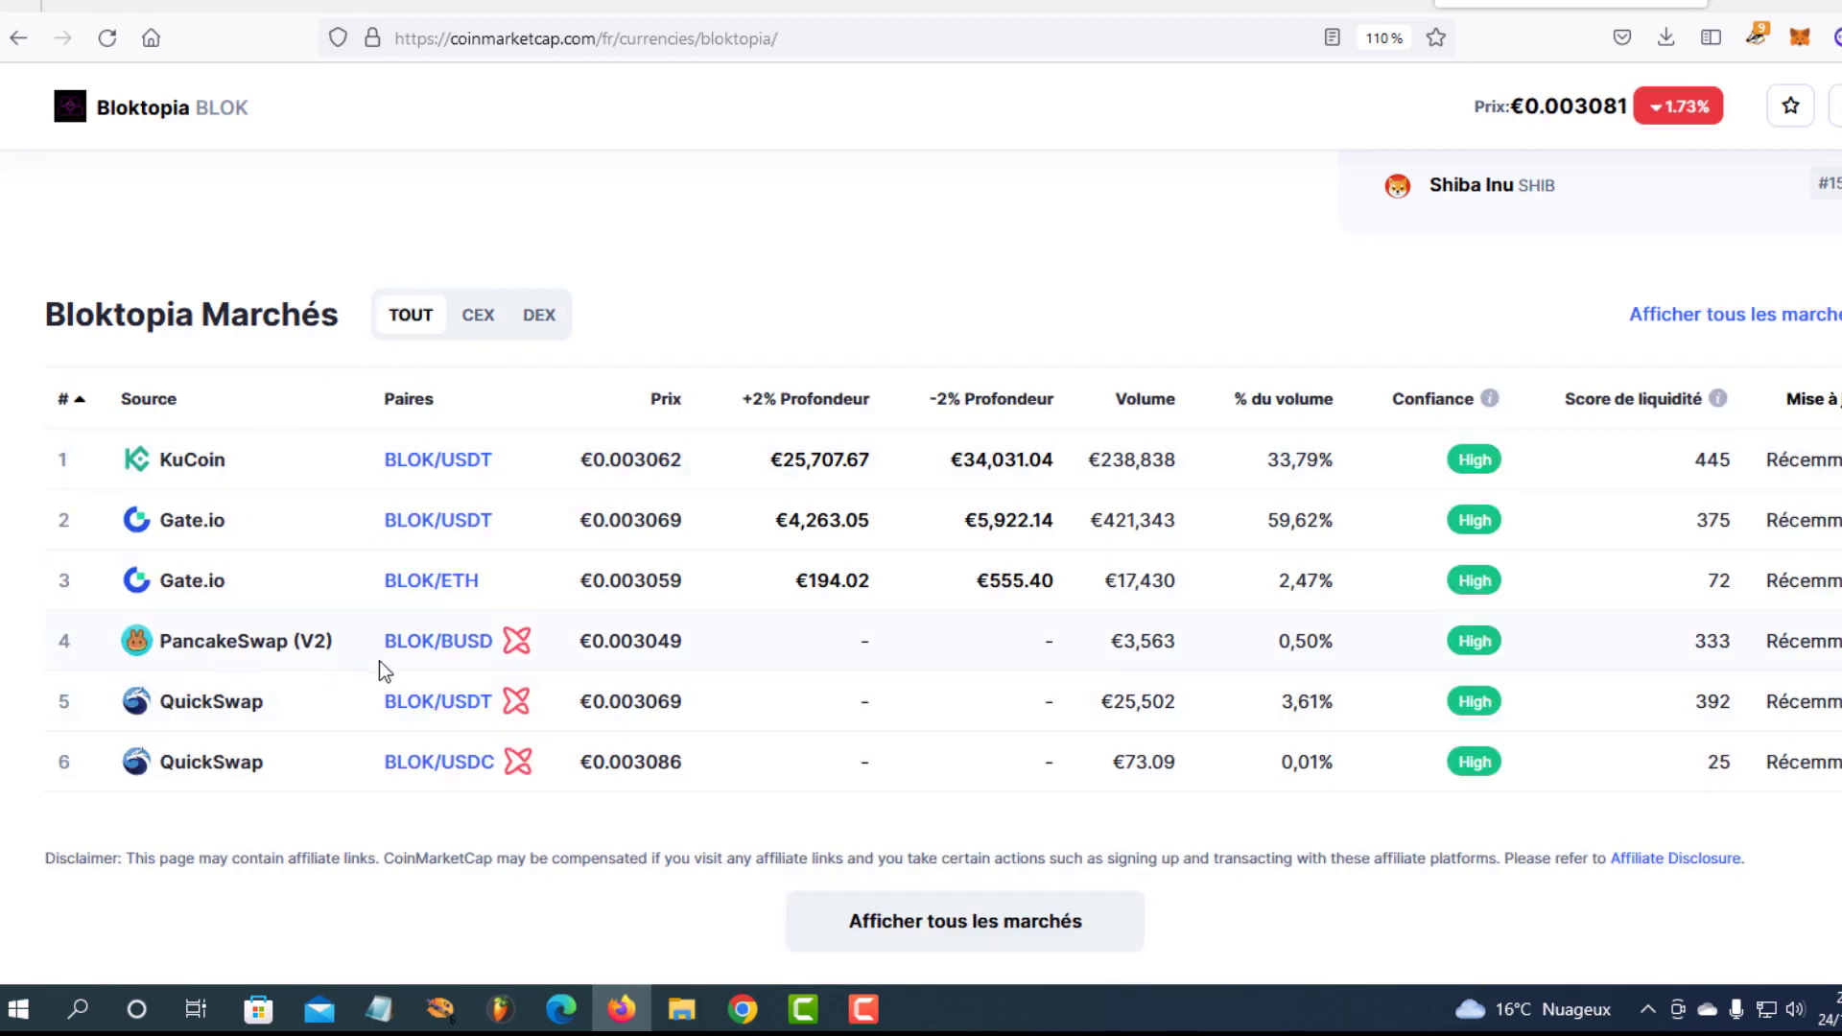
pyautogui.click(539, 320)
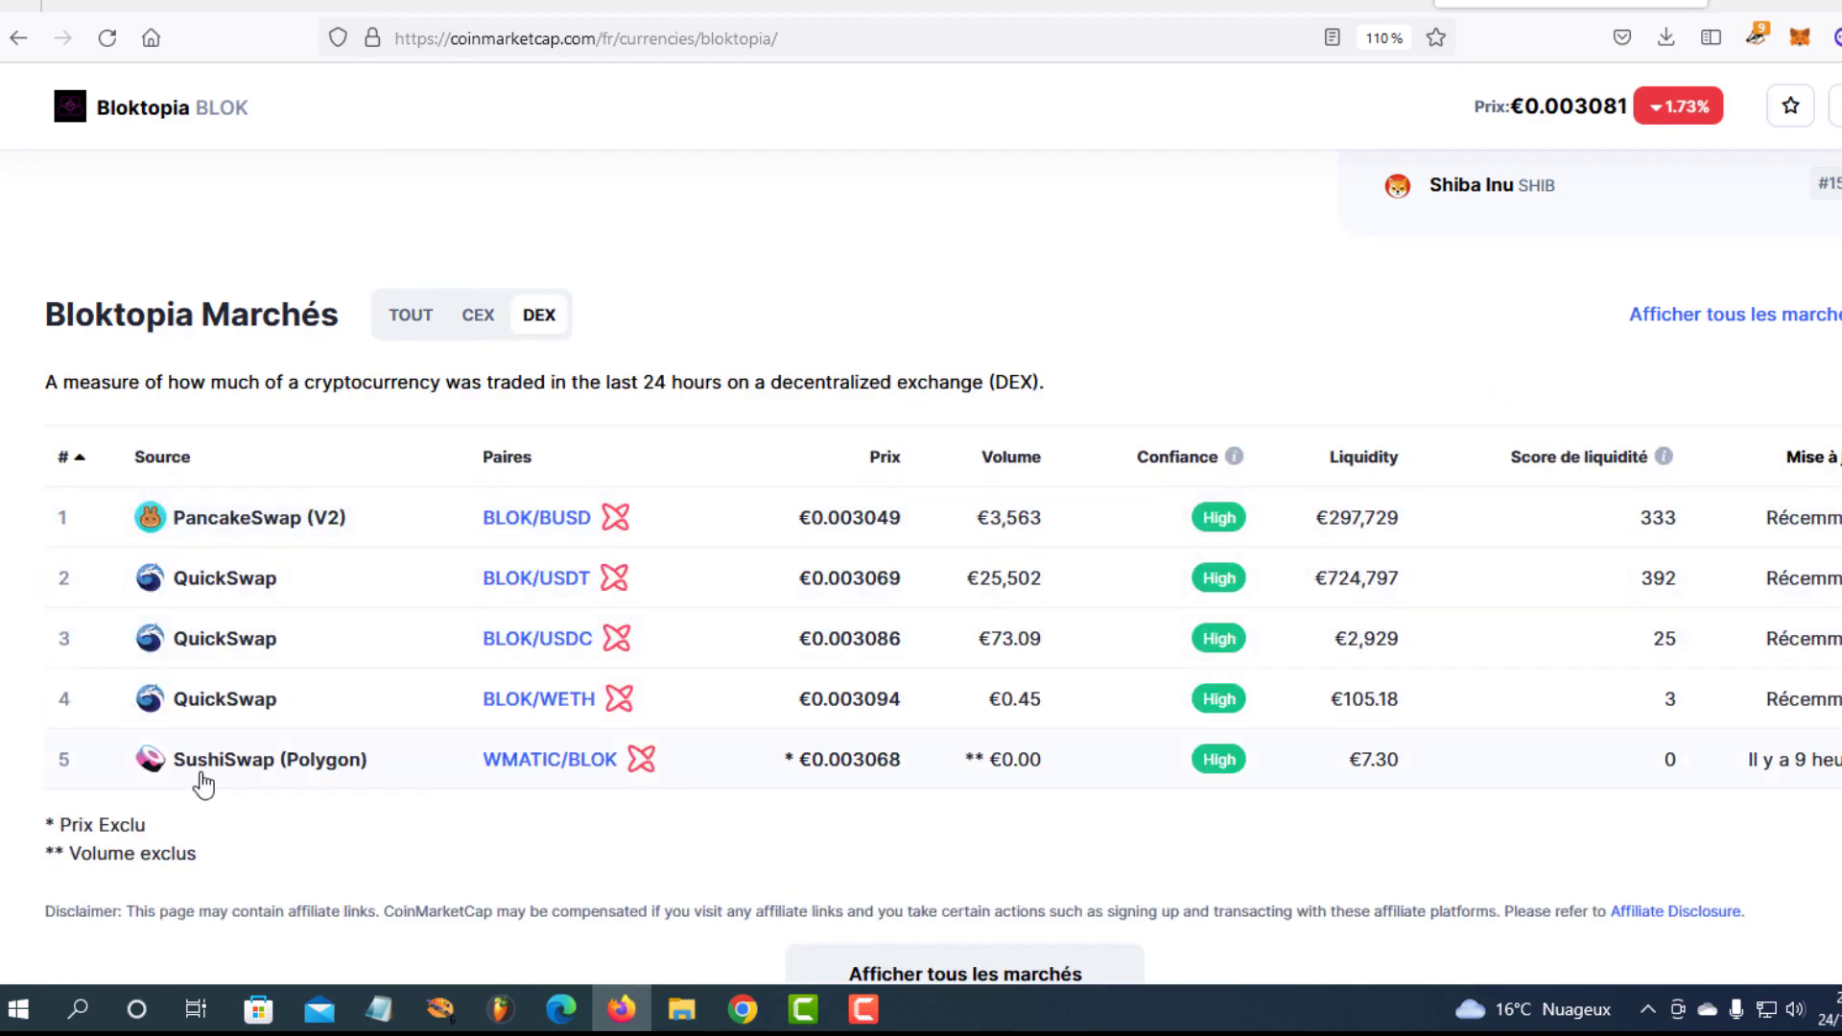
pyautogui.click(410, 317)
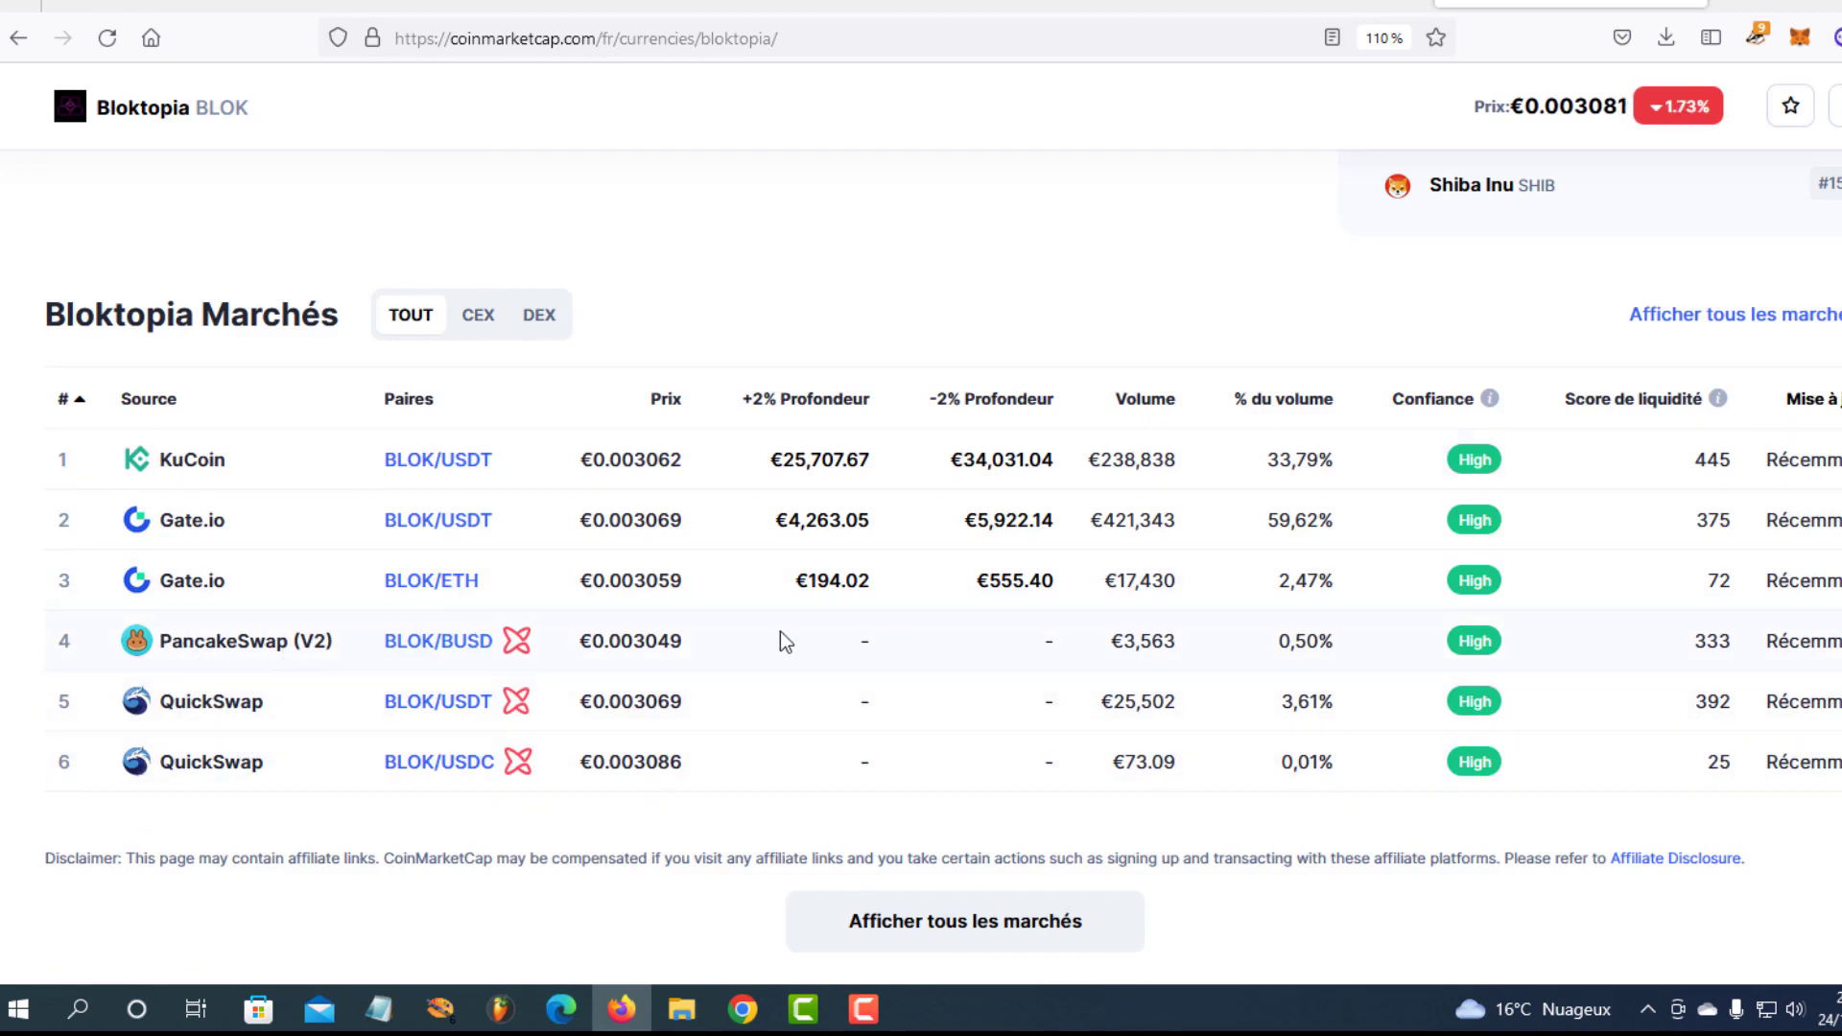
# Open PancakeSwap from its BLOK/BUSD market and approve switching the wallet's network to Binance Smart Chain
pyautogui.click(483, 643)
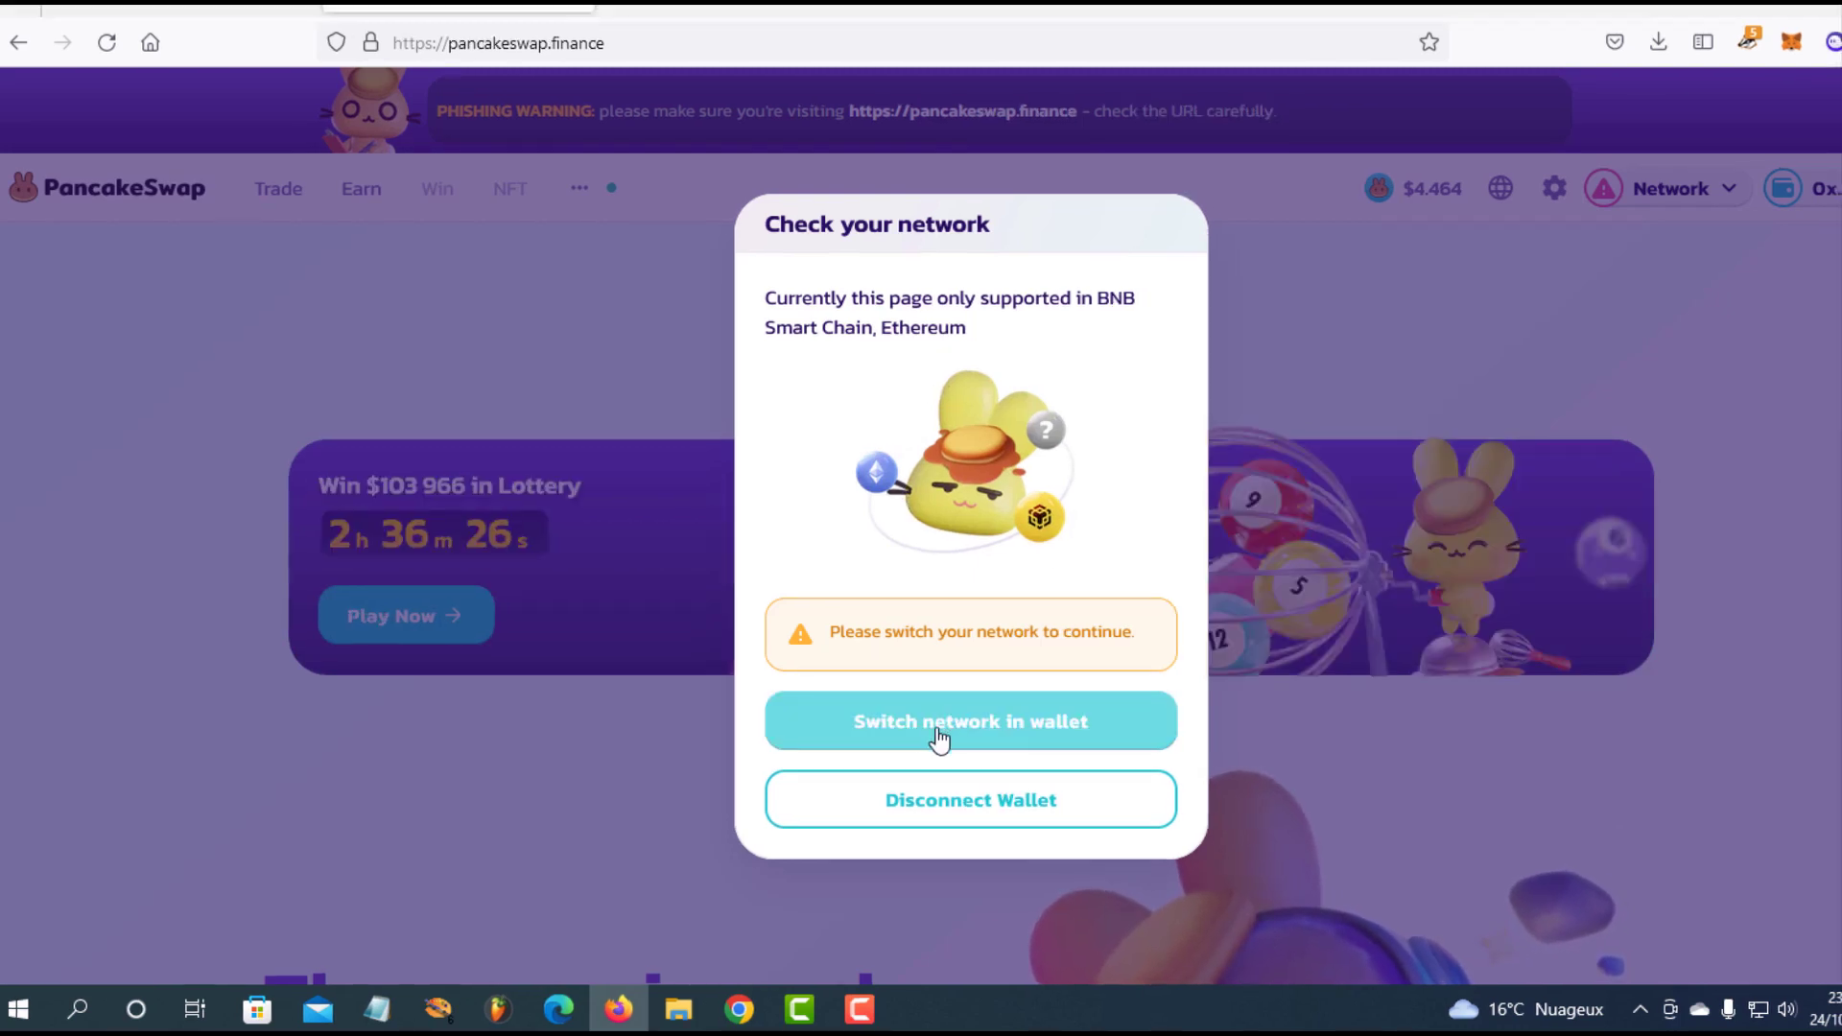
pyautogui.click(938, 739)
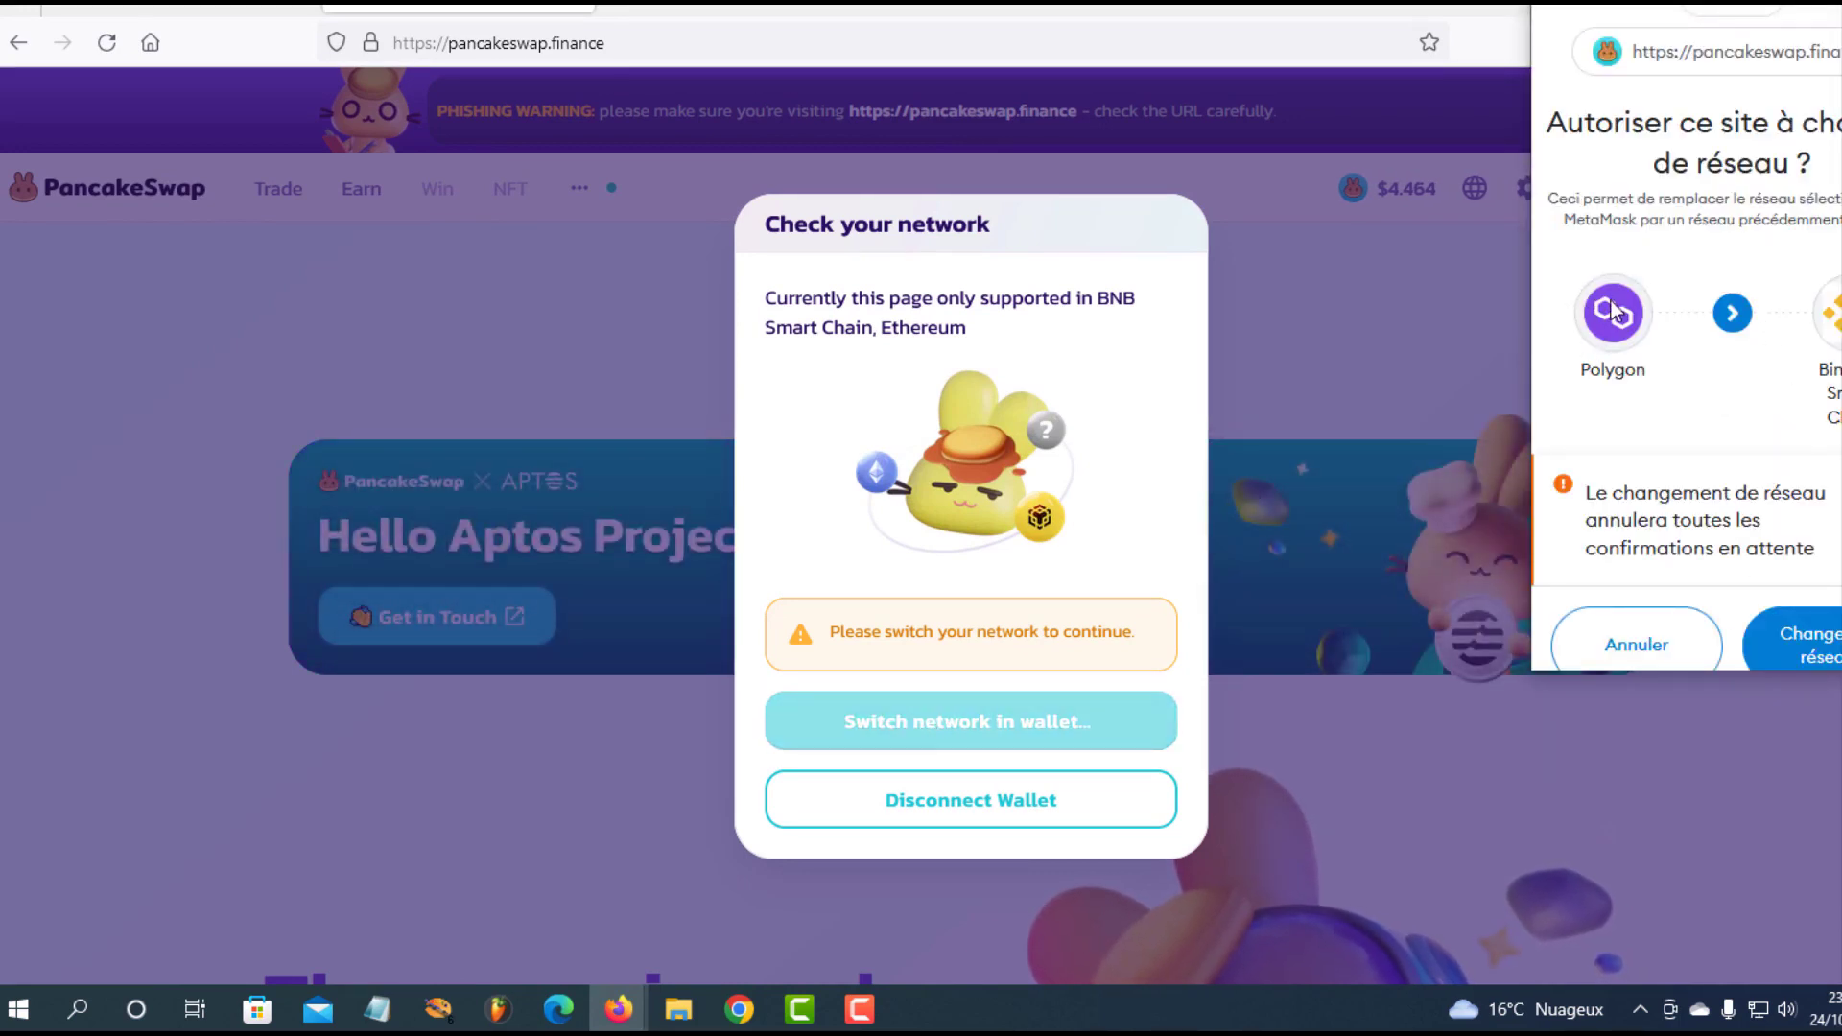
pyautogui.click(1795, 638)
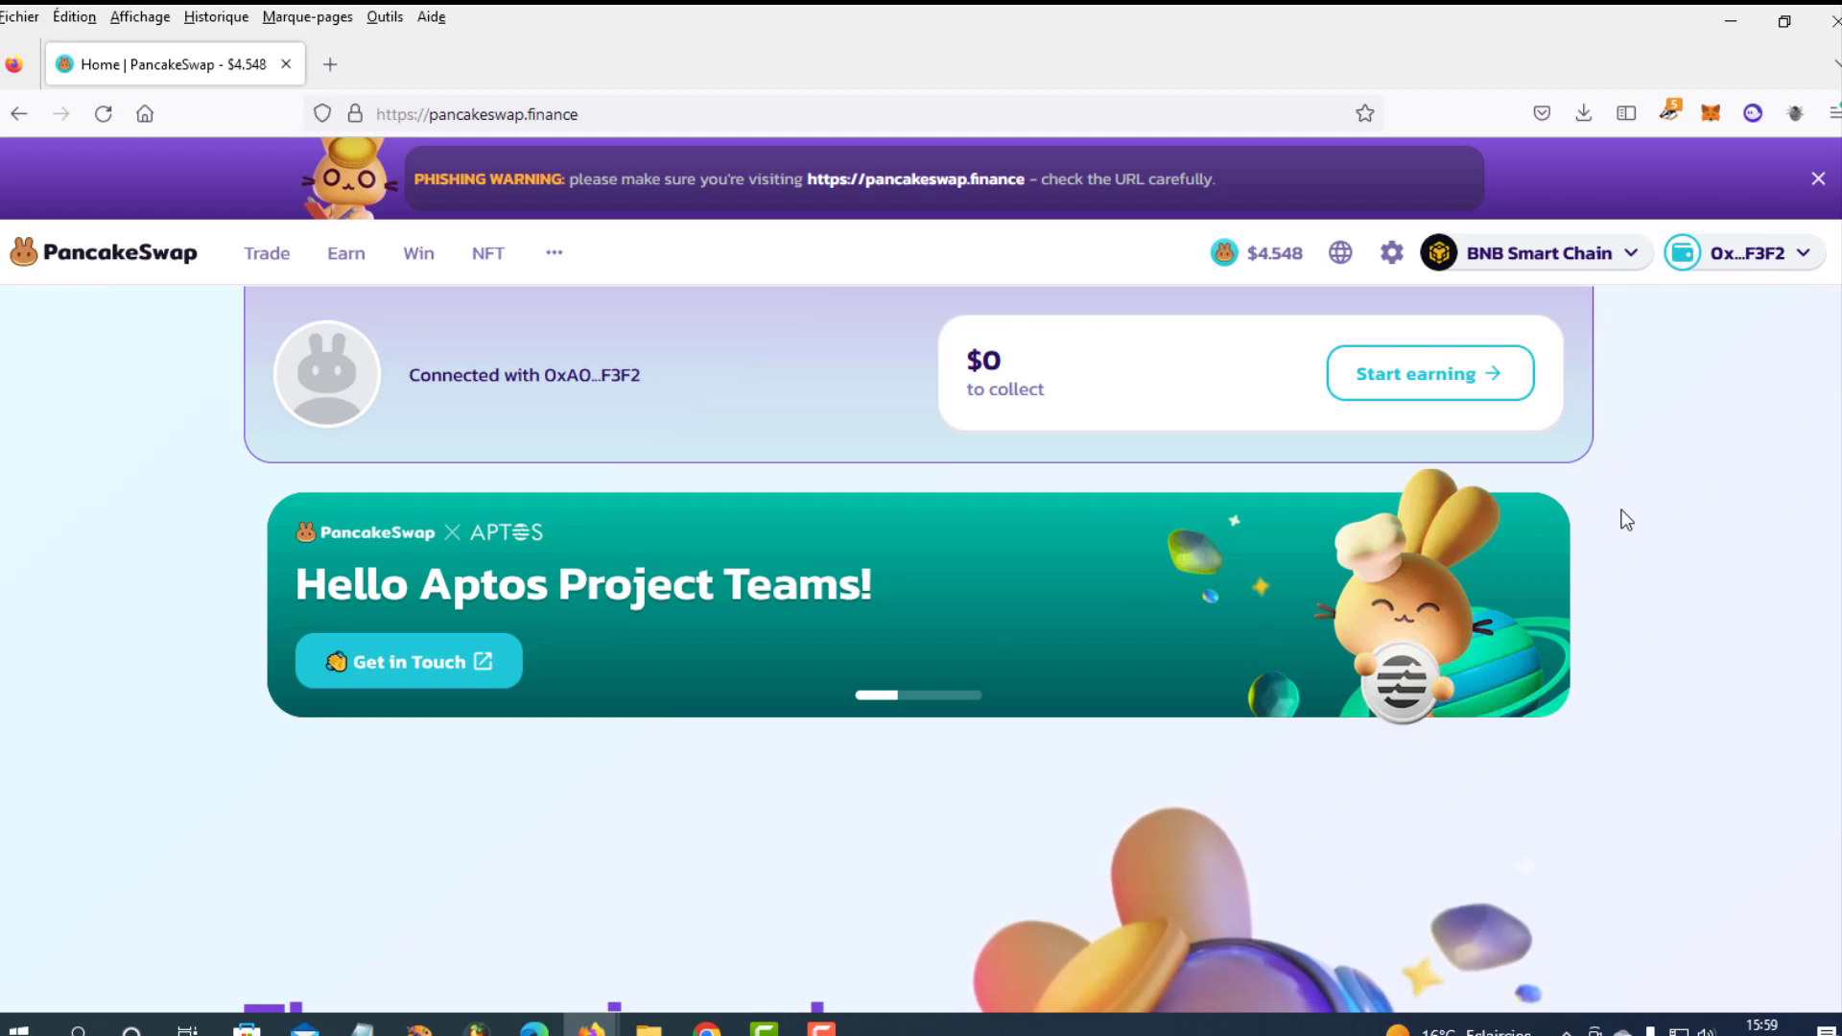
# Examine the selectable networks, the phishing warning with the official site address, and the connected wallet
pyautogui.moveTo(1631, 257)
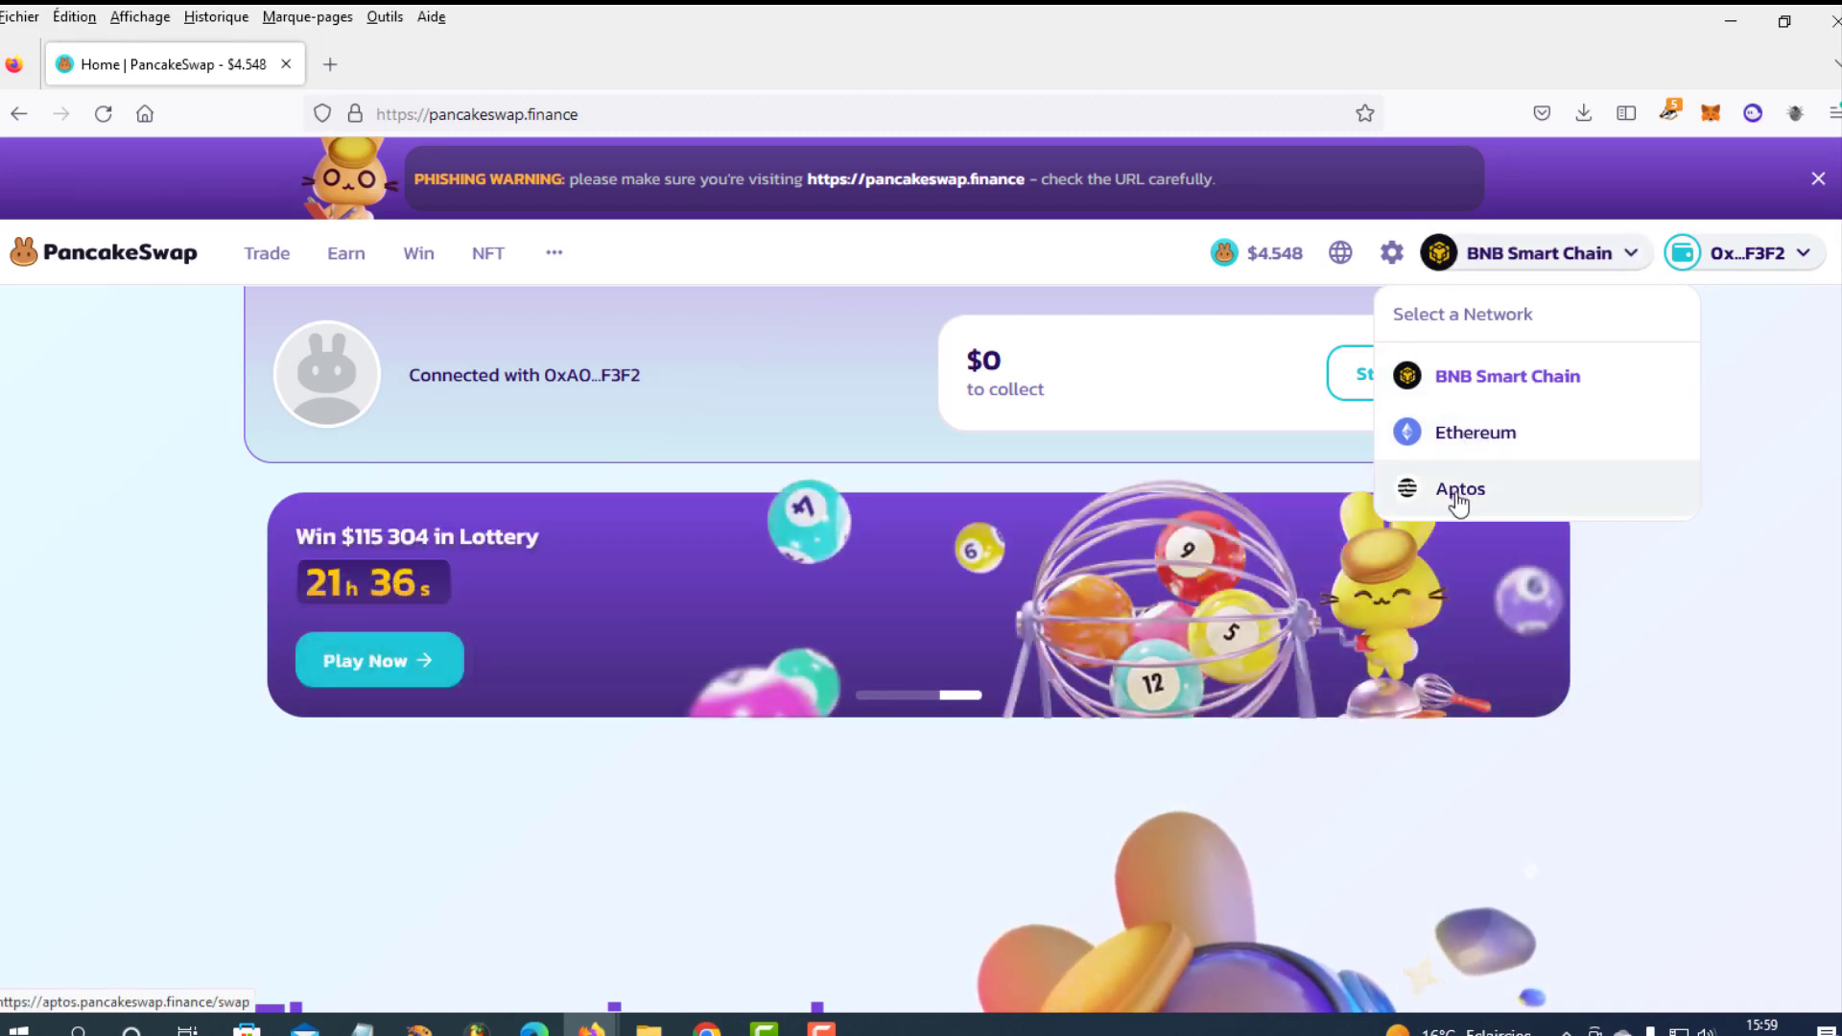
pyautogui.moveTo(418, 183); pyautogui.dragTo(578, 190)
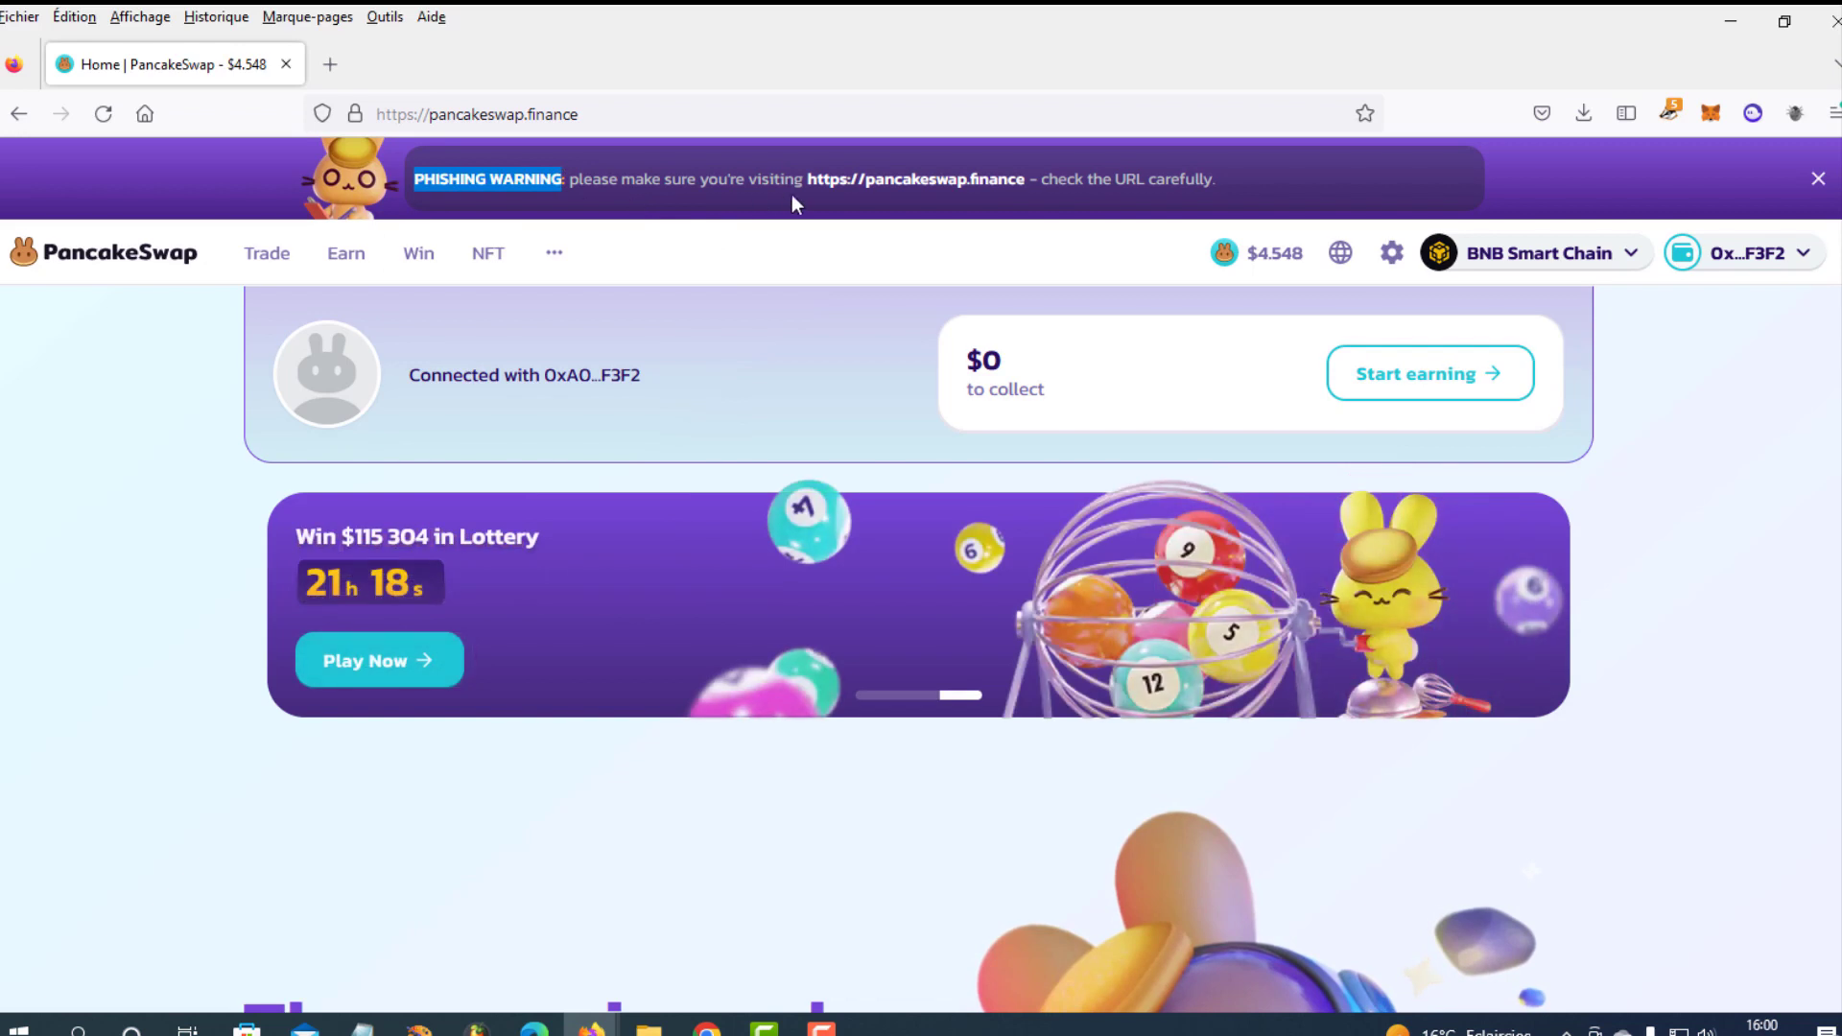
pyautogui.click(959, 185)
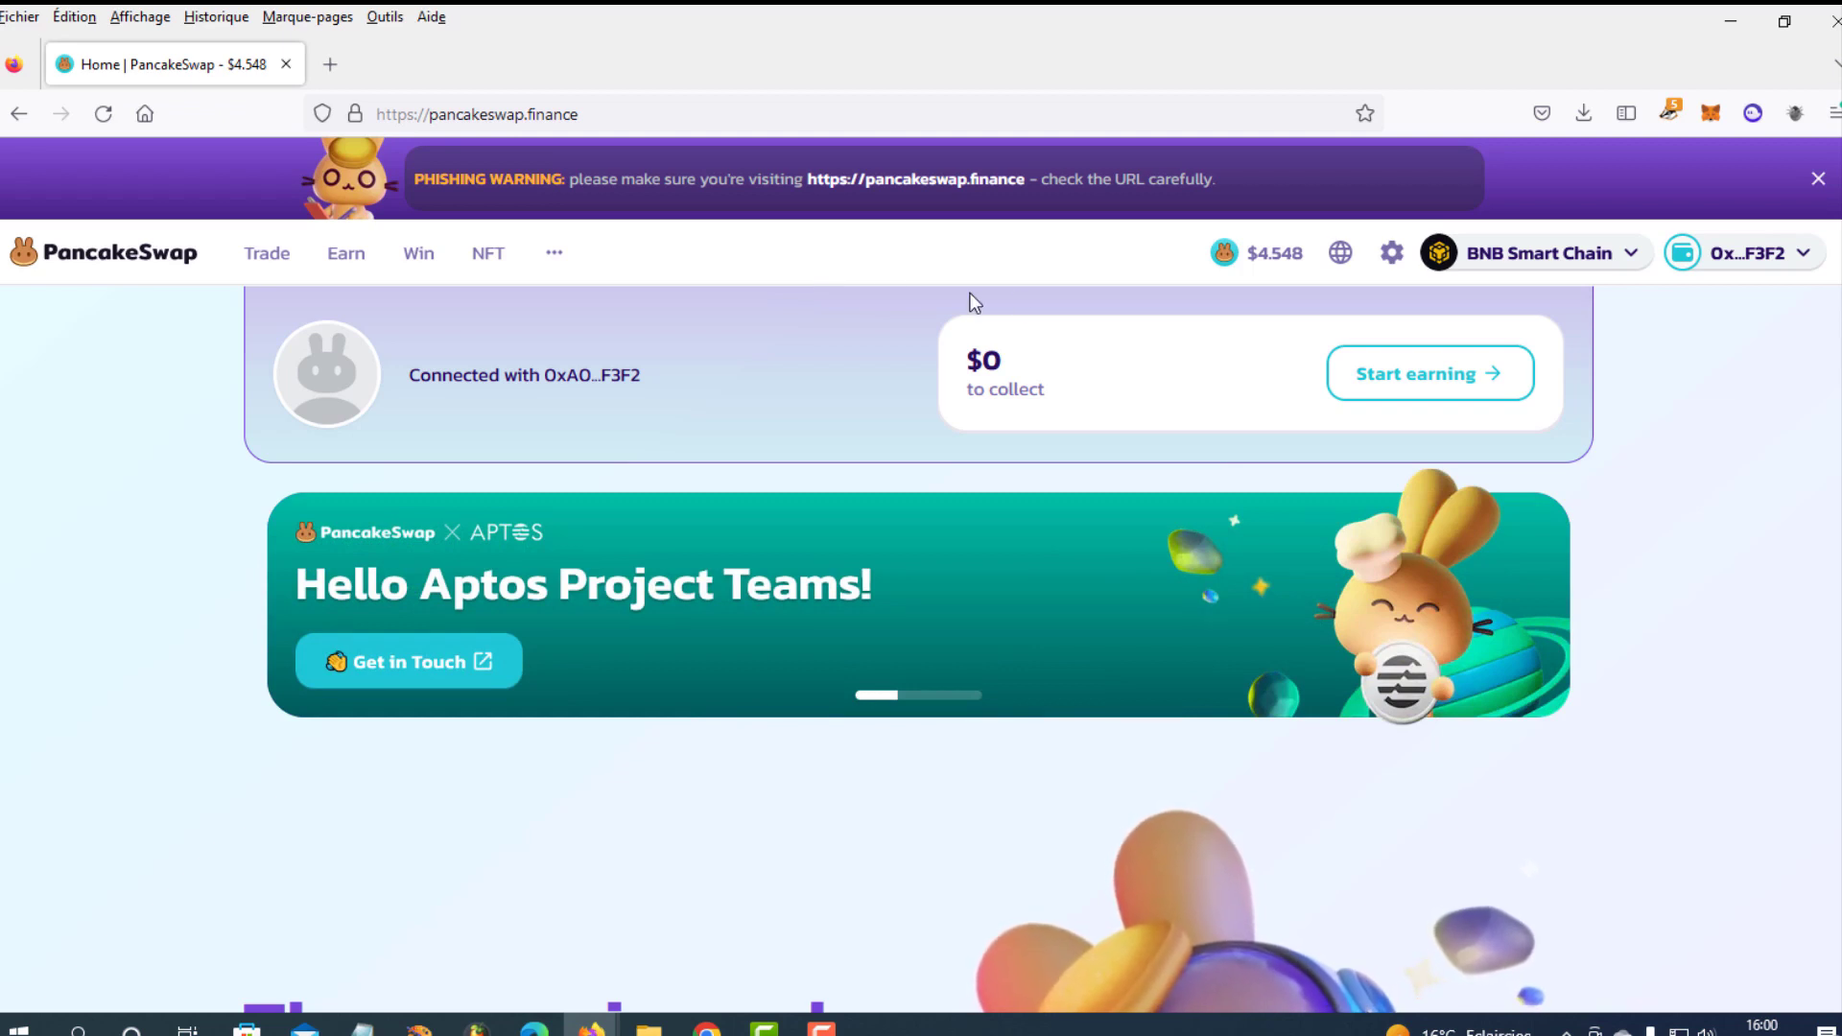
pyautogui.moveTo(1740, 270)
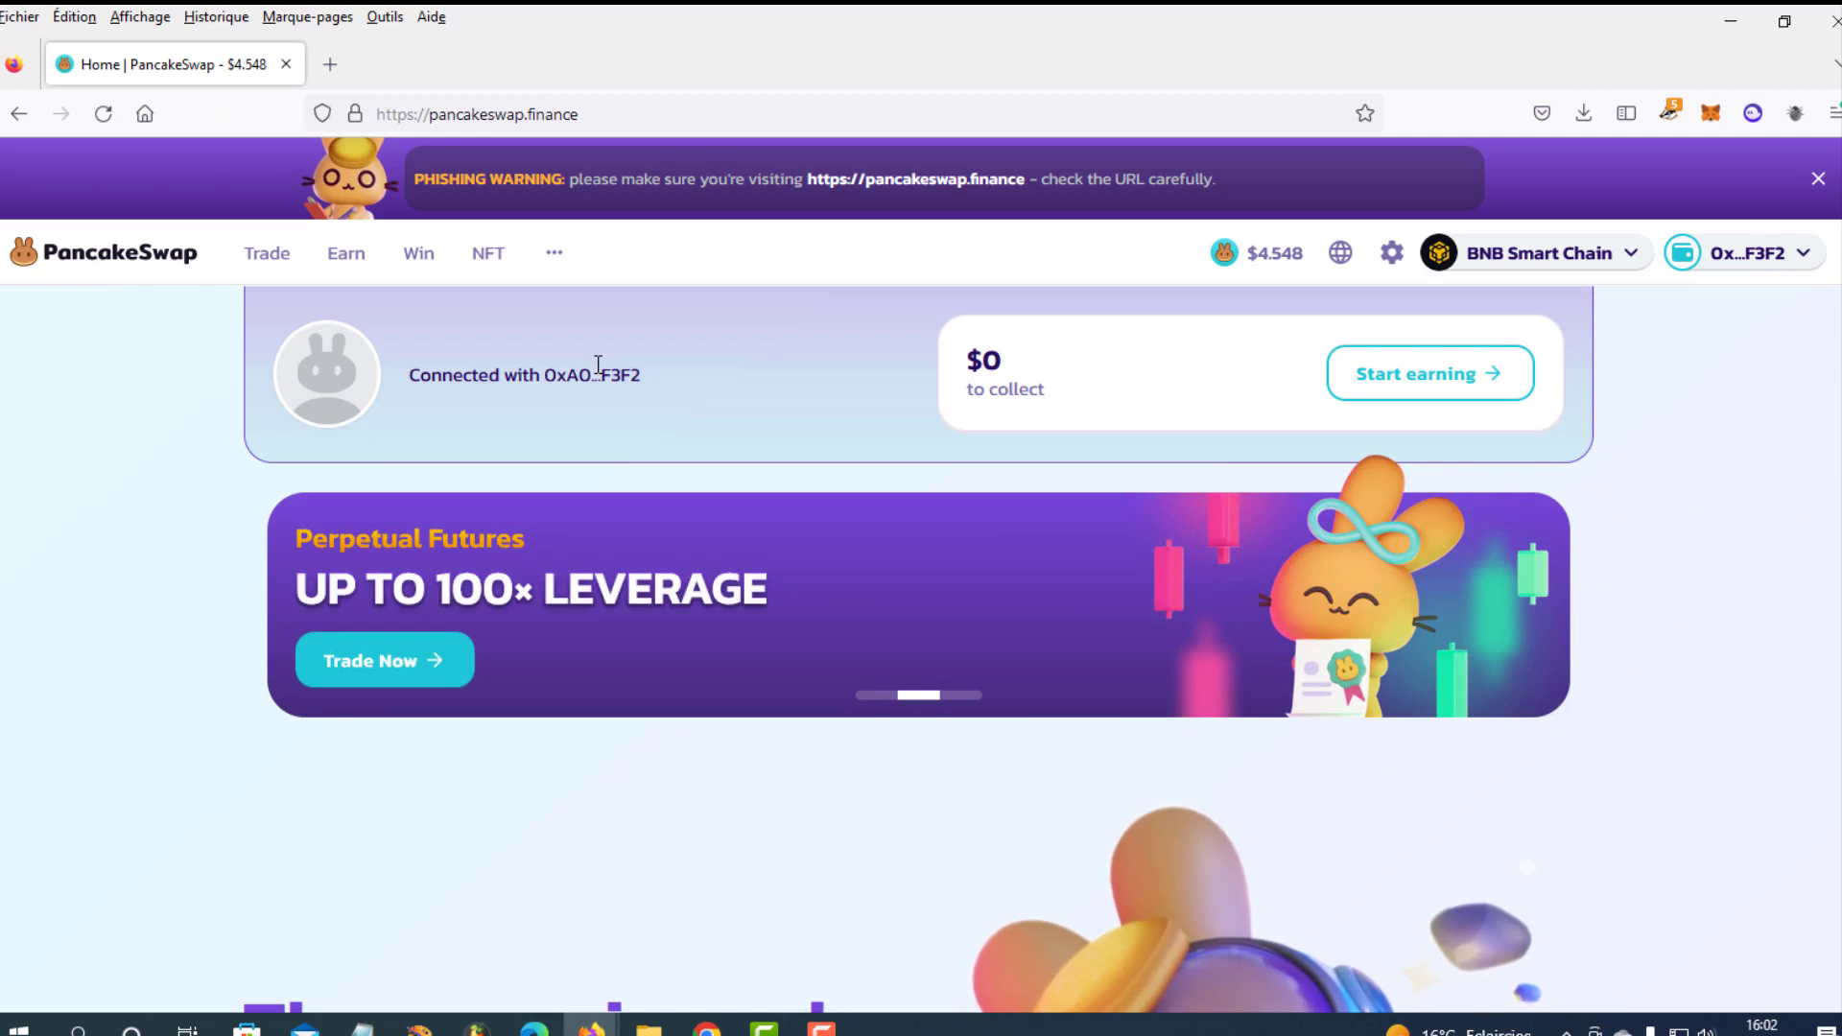
# Open PancakeSwap's token Swap page and look over the swap form
pyautogui.moveTo(284, 273)
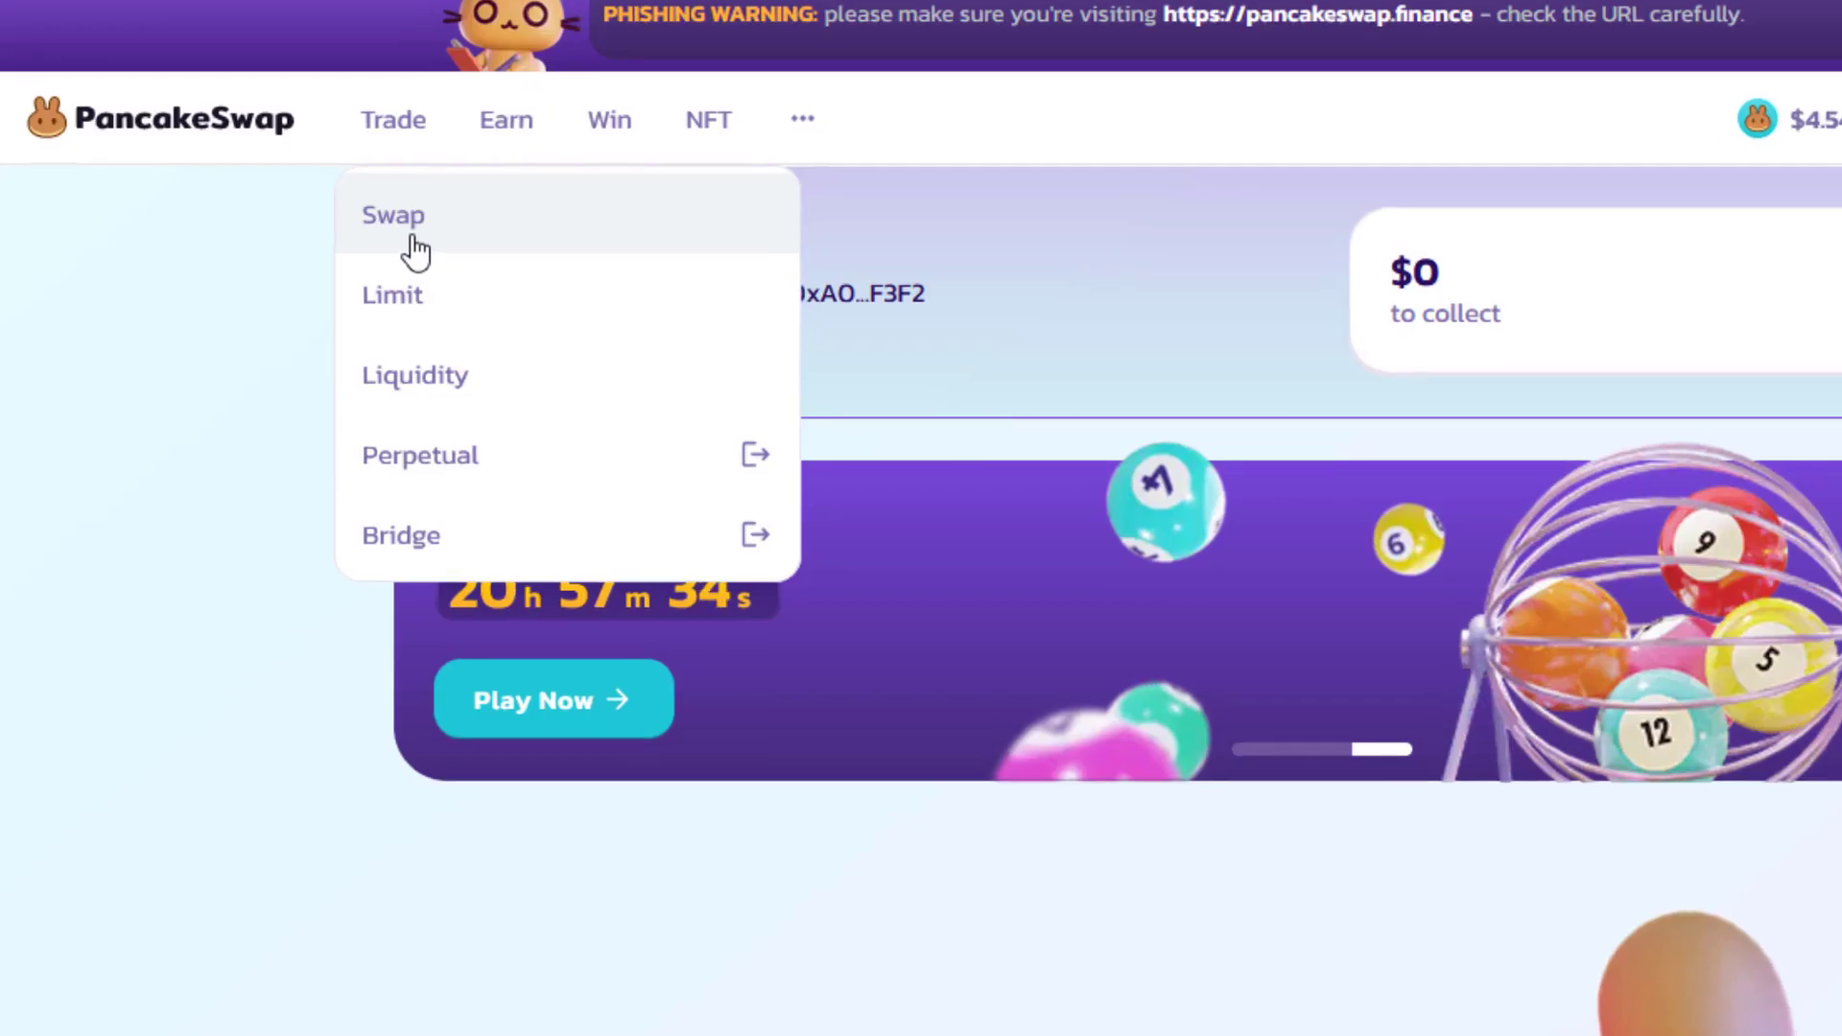
pyautogui.click(416, 251)
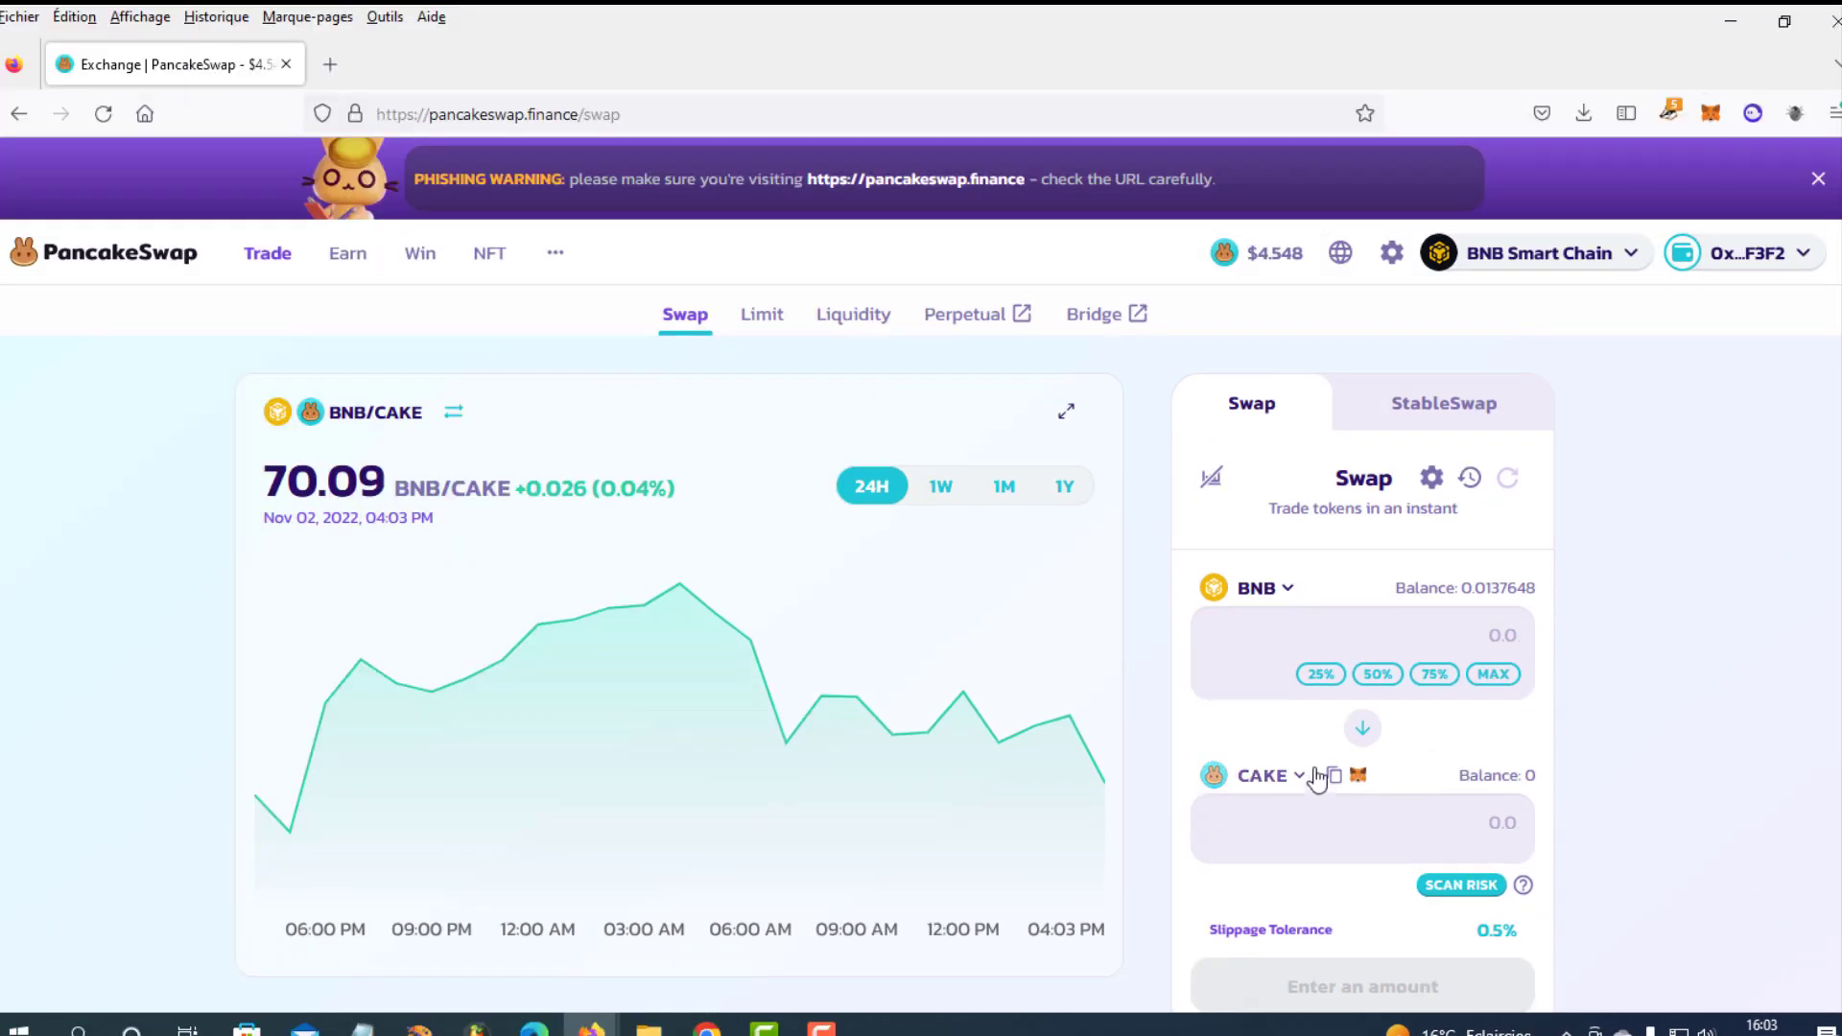
pyautogui.scroll(-3, 1207, 767)
pyautogui.moveTo(1444, 875)
pyautogui.scroll(2, 1582, 605)
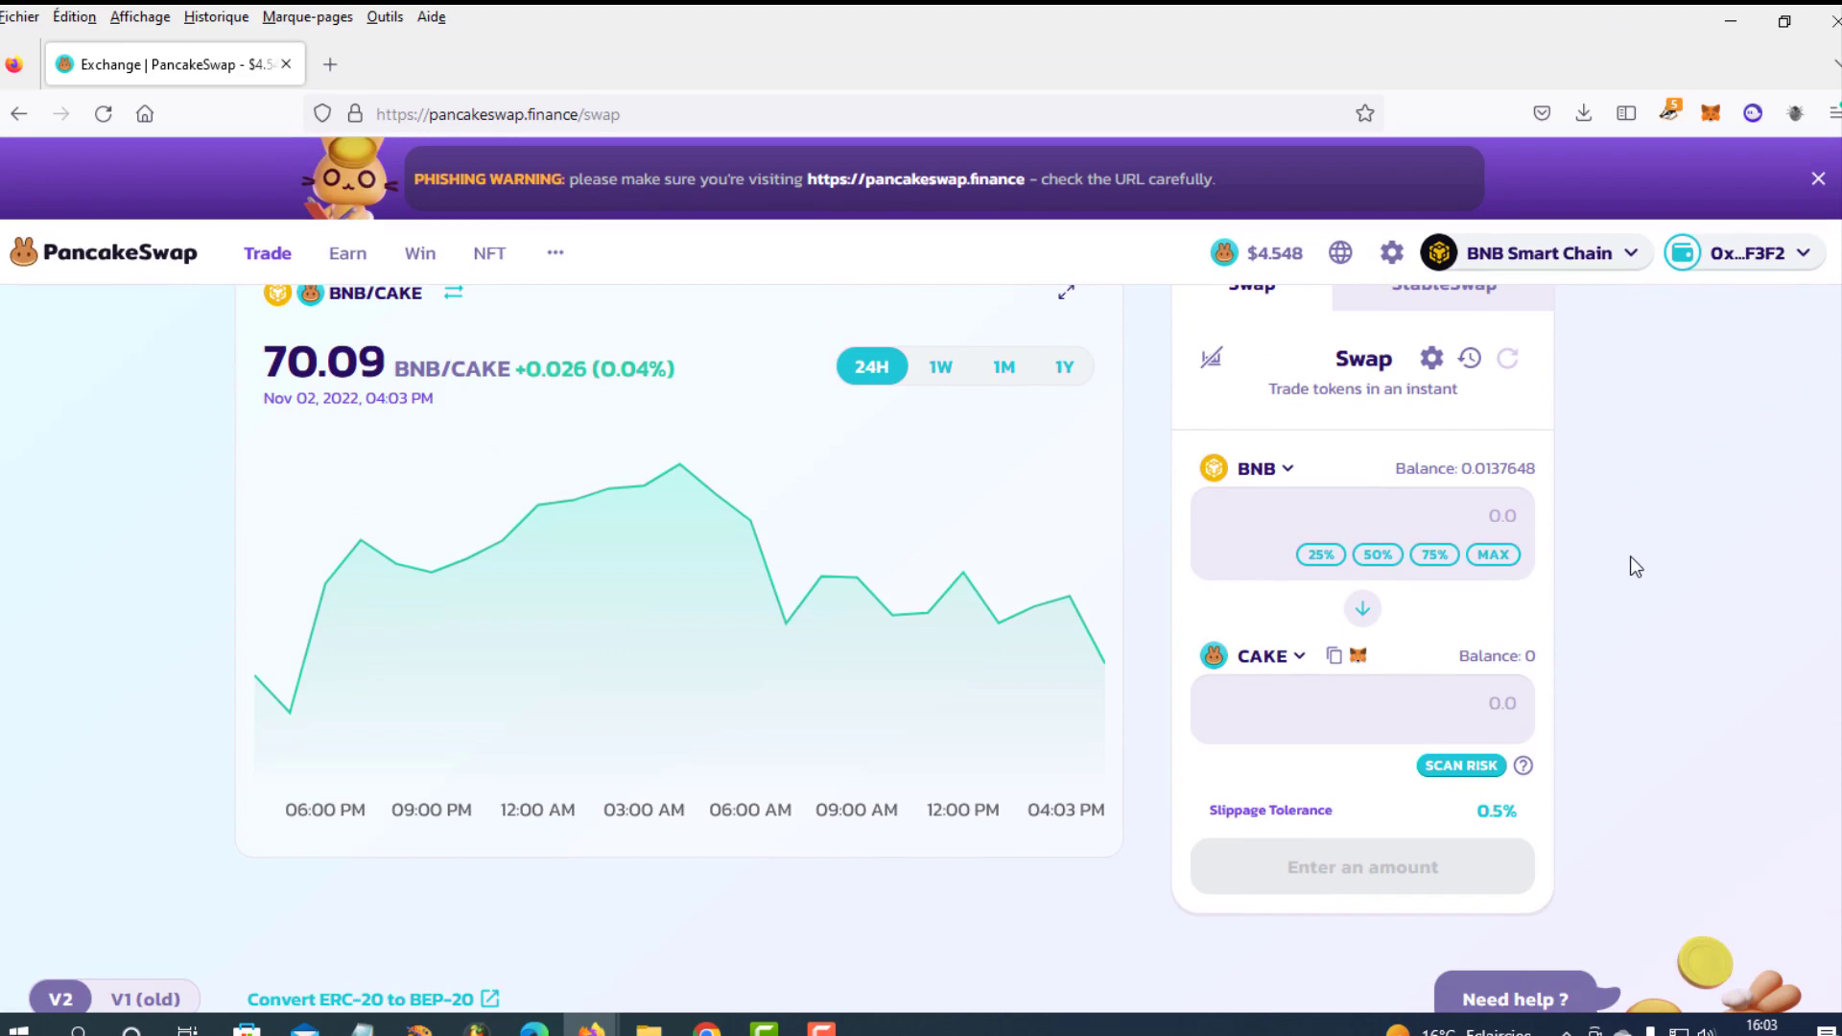
# Search the token list for "blok" as the token to receive and start importing Bloktopia (BLOK)
pyautogui.click(1295, 672)
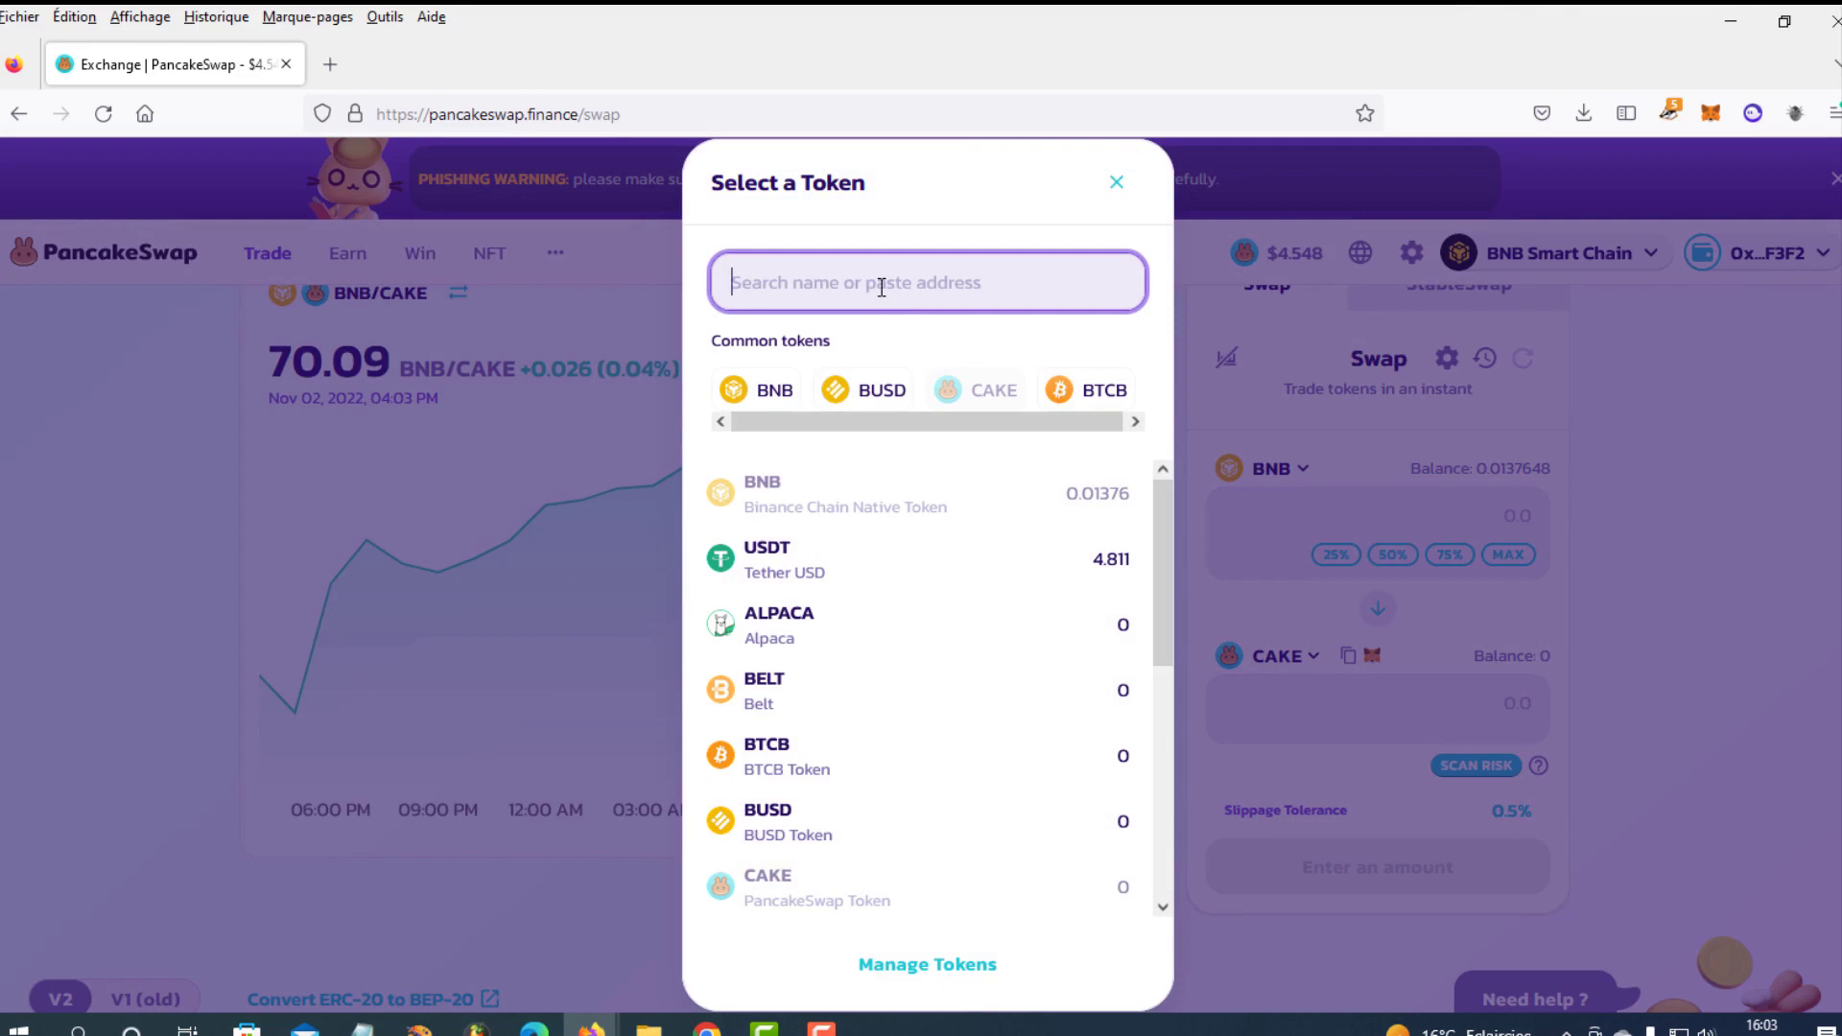
pyautogui.write('blok')
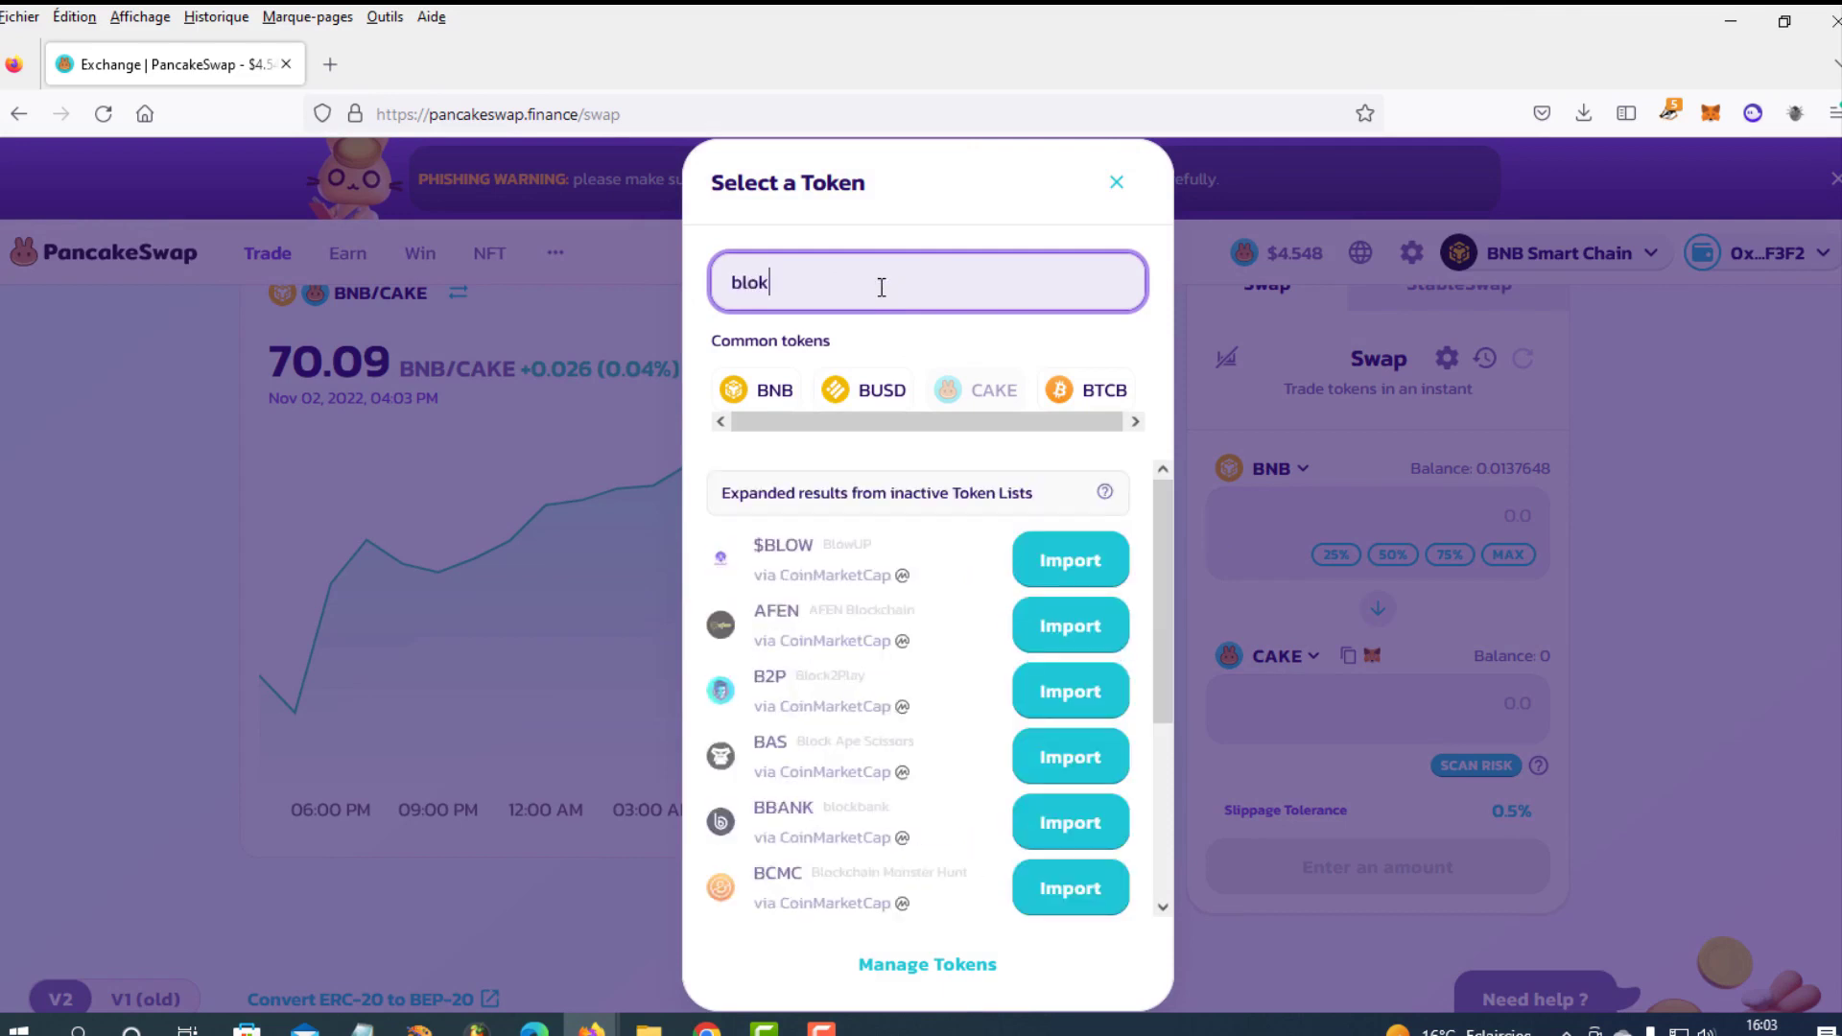
pyautogui.click(1089, 566)
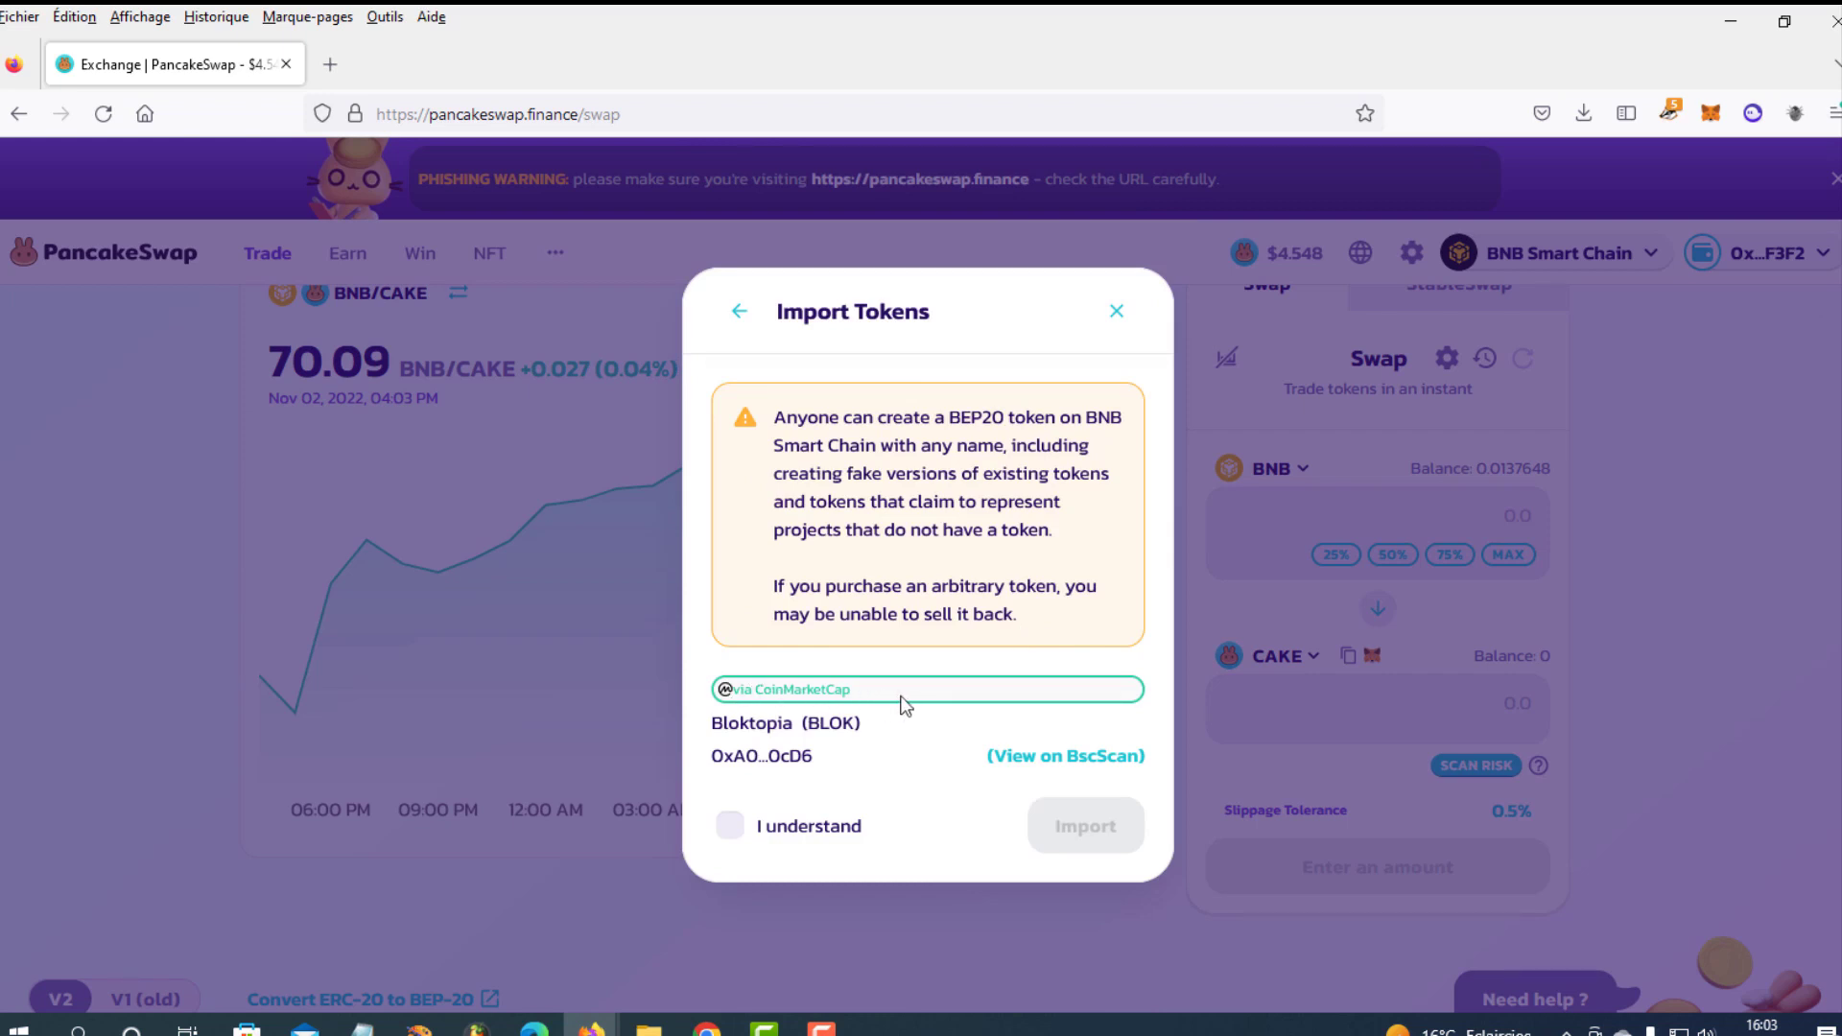
# Check the BLOK token on BscScan, examining its contract, total supply, holders and recent transfers
pyautogui.click(1085, 767)
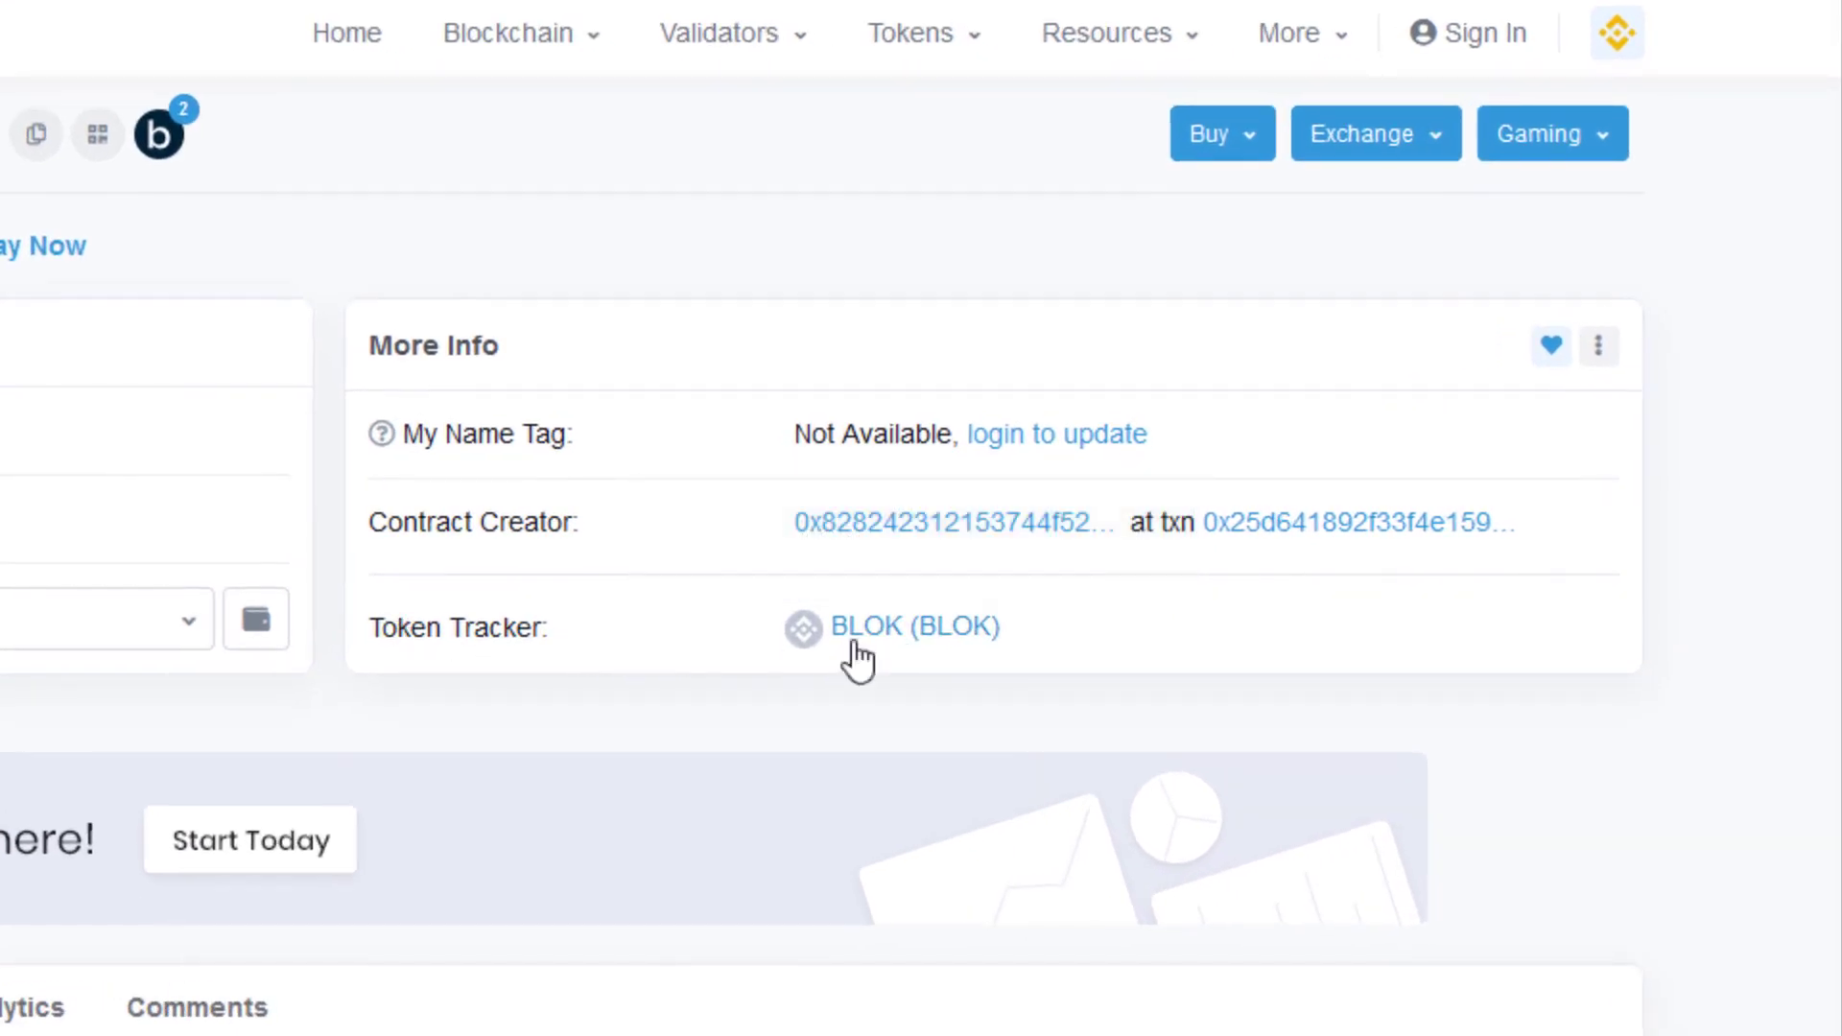
pyautogui.click(869, 635)
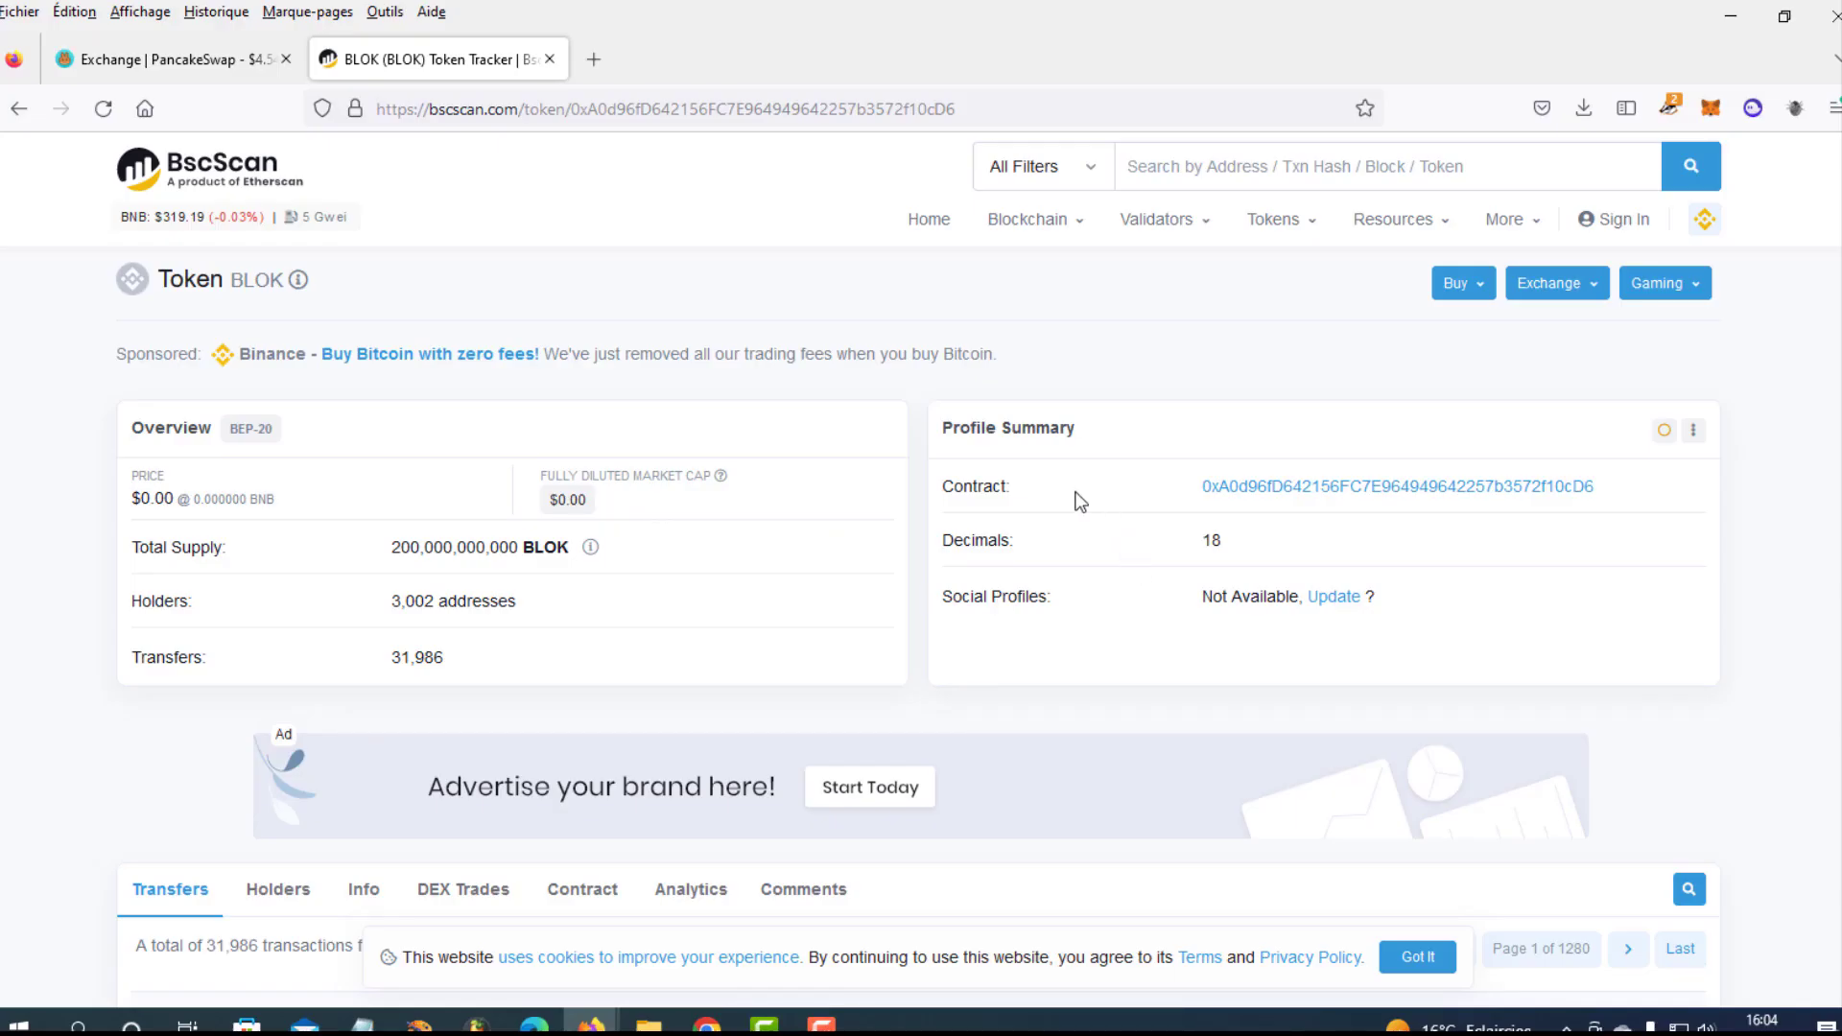
pyautogui.moveTo(1599, 491)
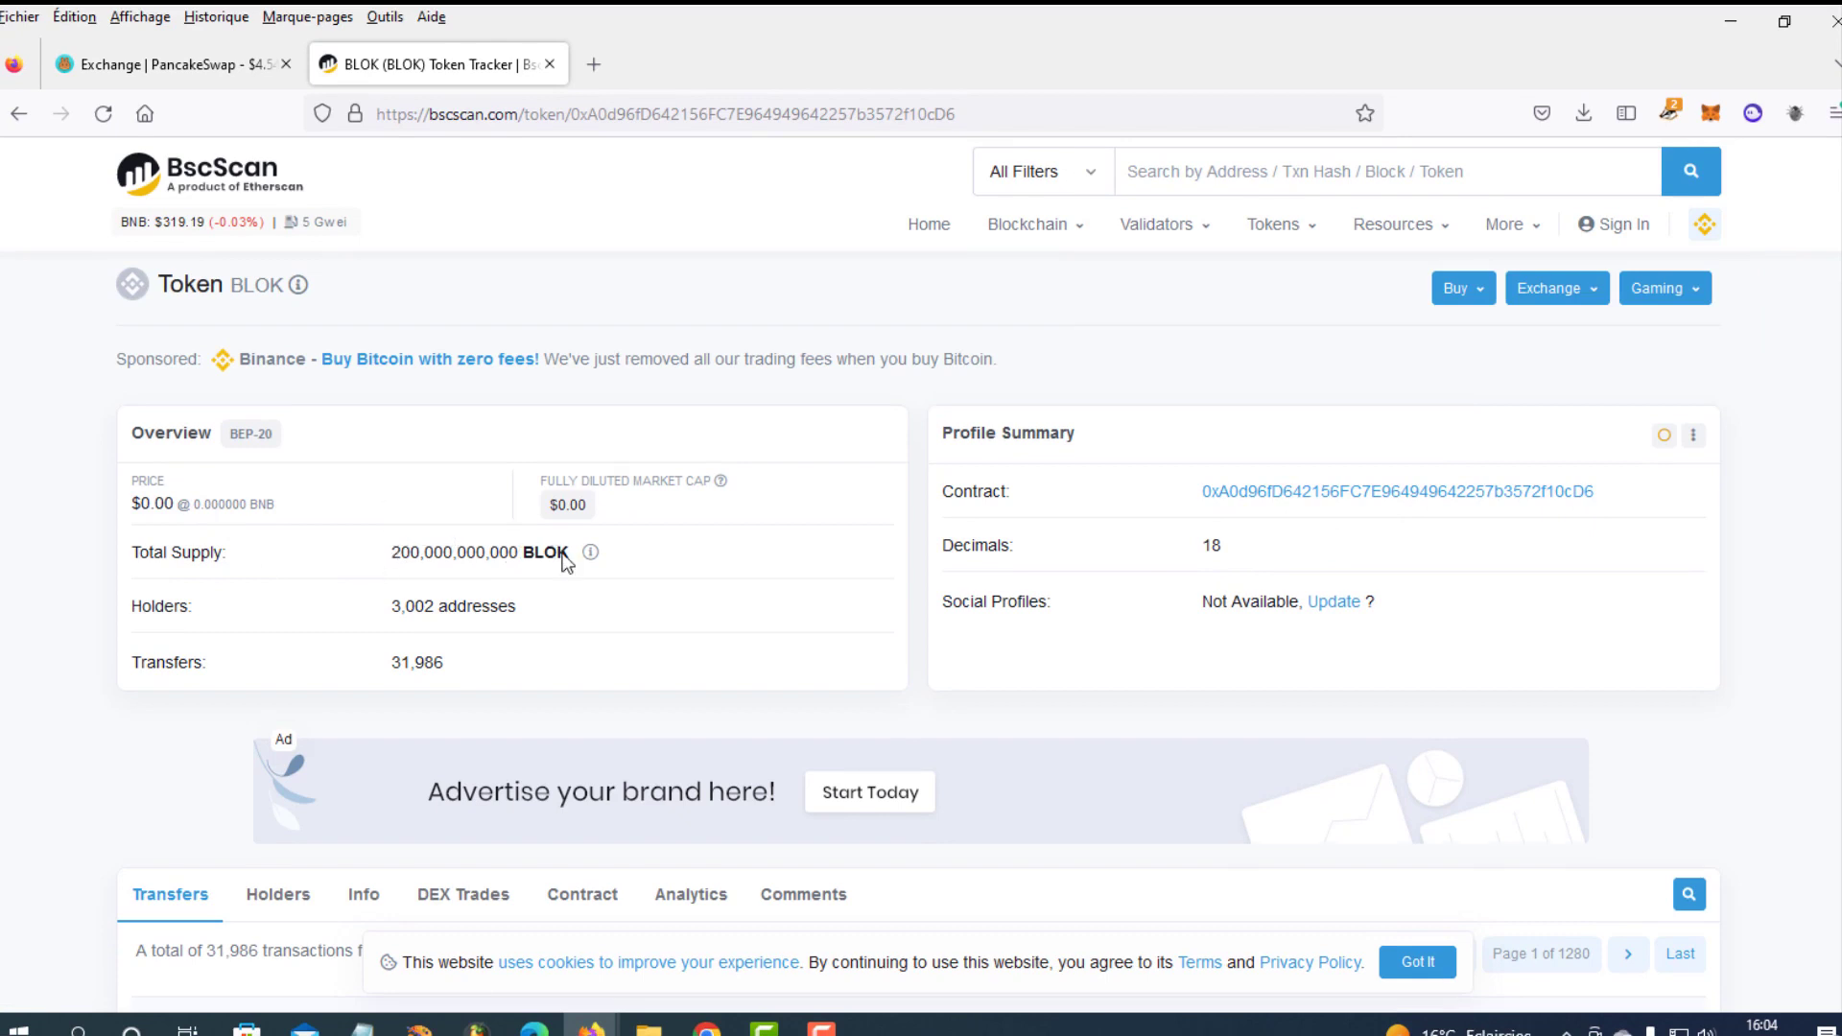
pyautogui.scroll(-9, 558, 554)
pyautogui.scroll(-5, 801, 652)
pyautogui.scroll(12, 801, 652)
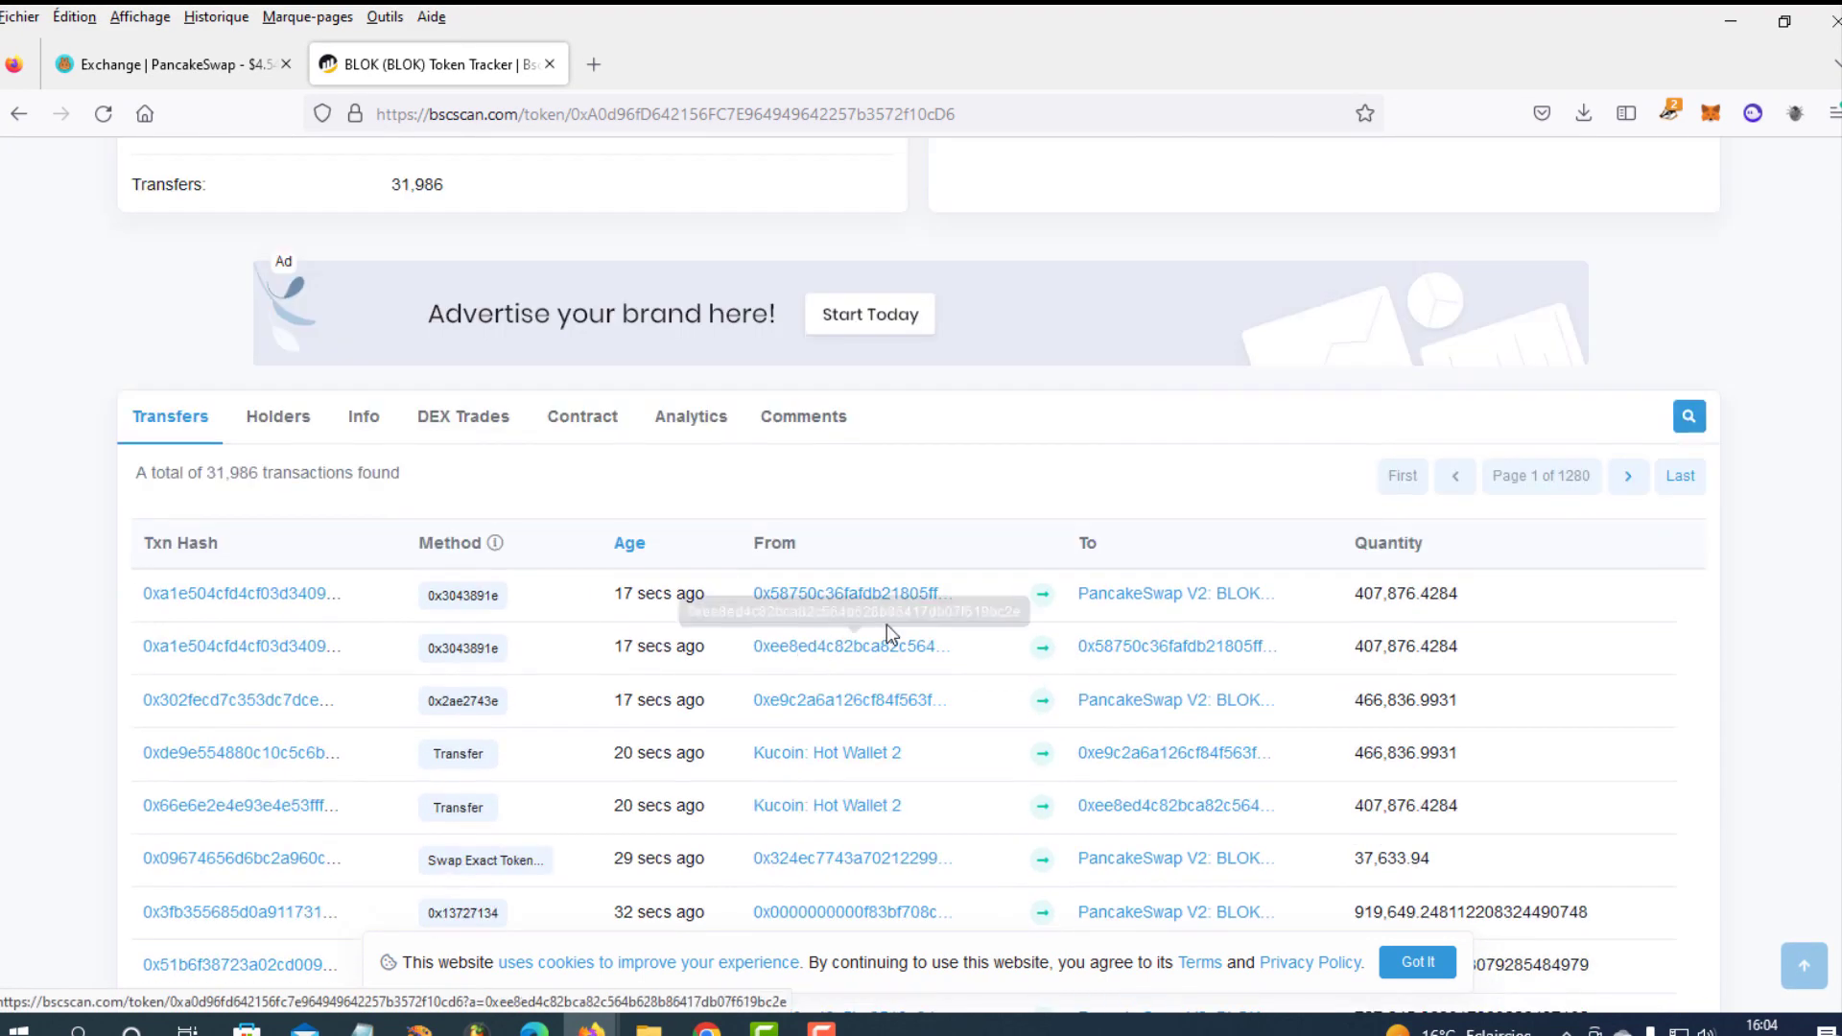
# Return to the PancakeSwap import, acknowledge the token risk and import Bloktopia (BLOK) as the token to receive
pyautogui.click(549, 65)
pyautogui.click(729, 824)
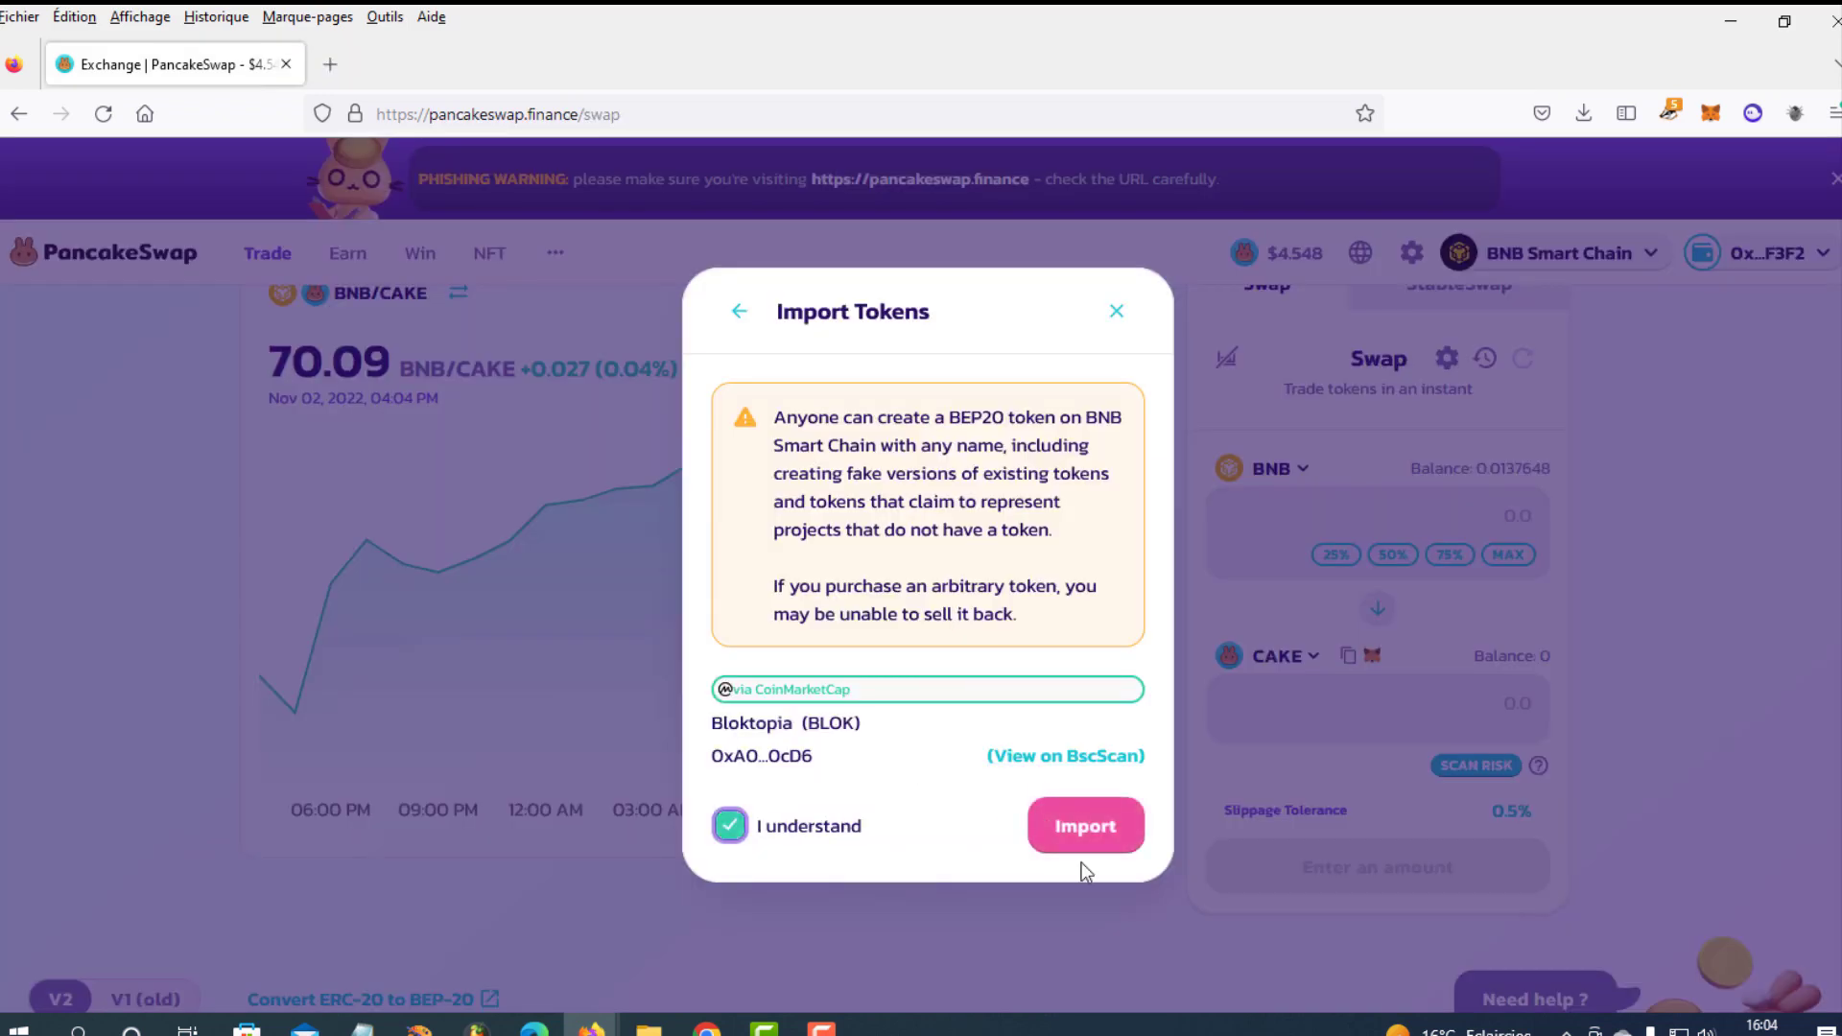
pyautogui.click(1082, 835)
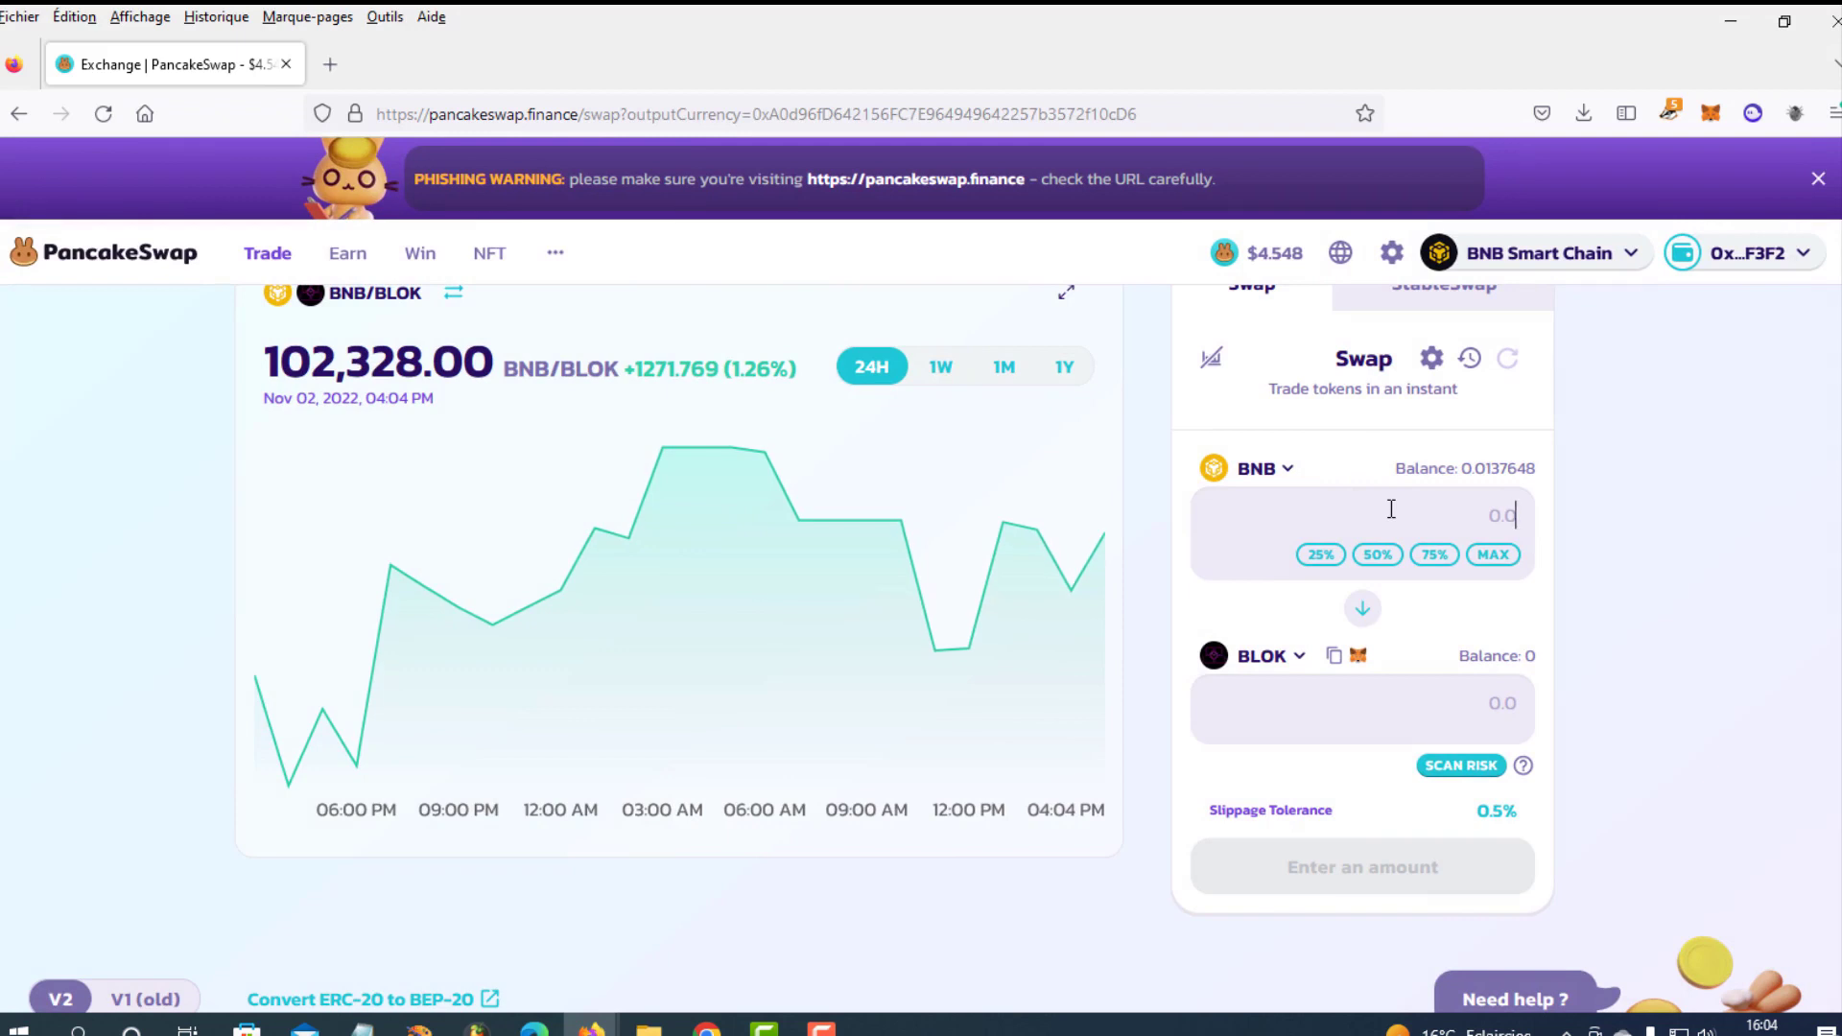
# Enter 20 BNB as the amount to swap for BLOK and review the estimated amount, price impact and fees
pyautogui.write('20')
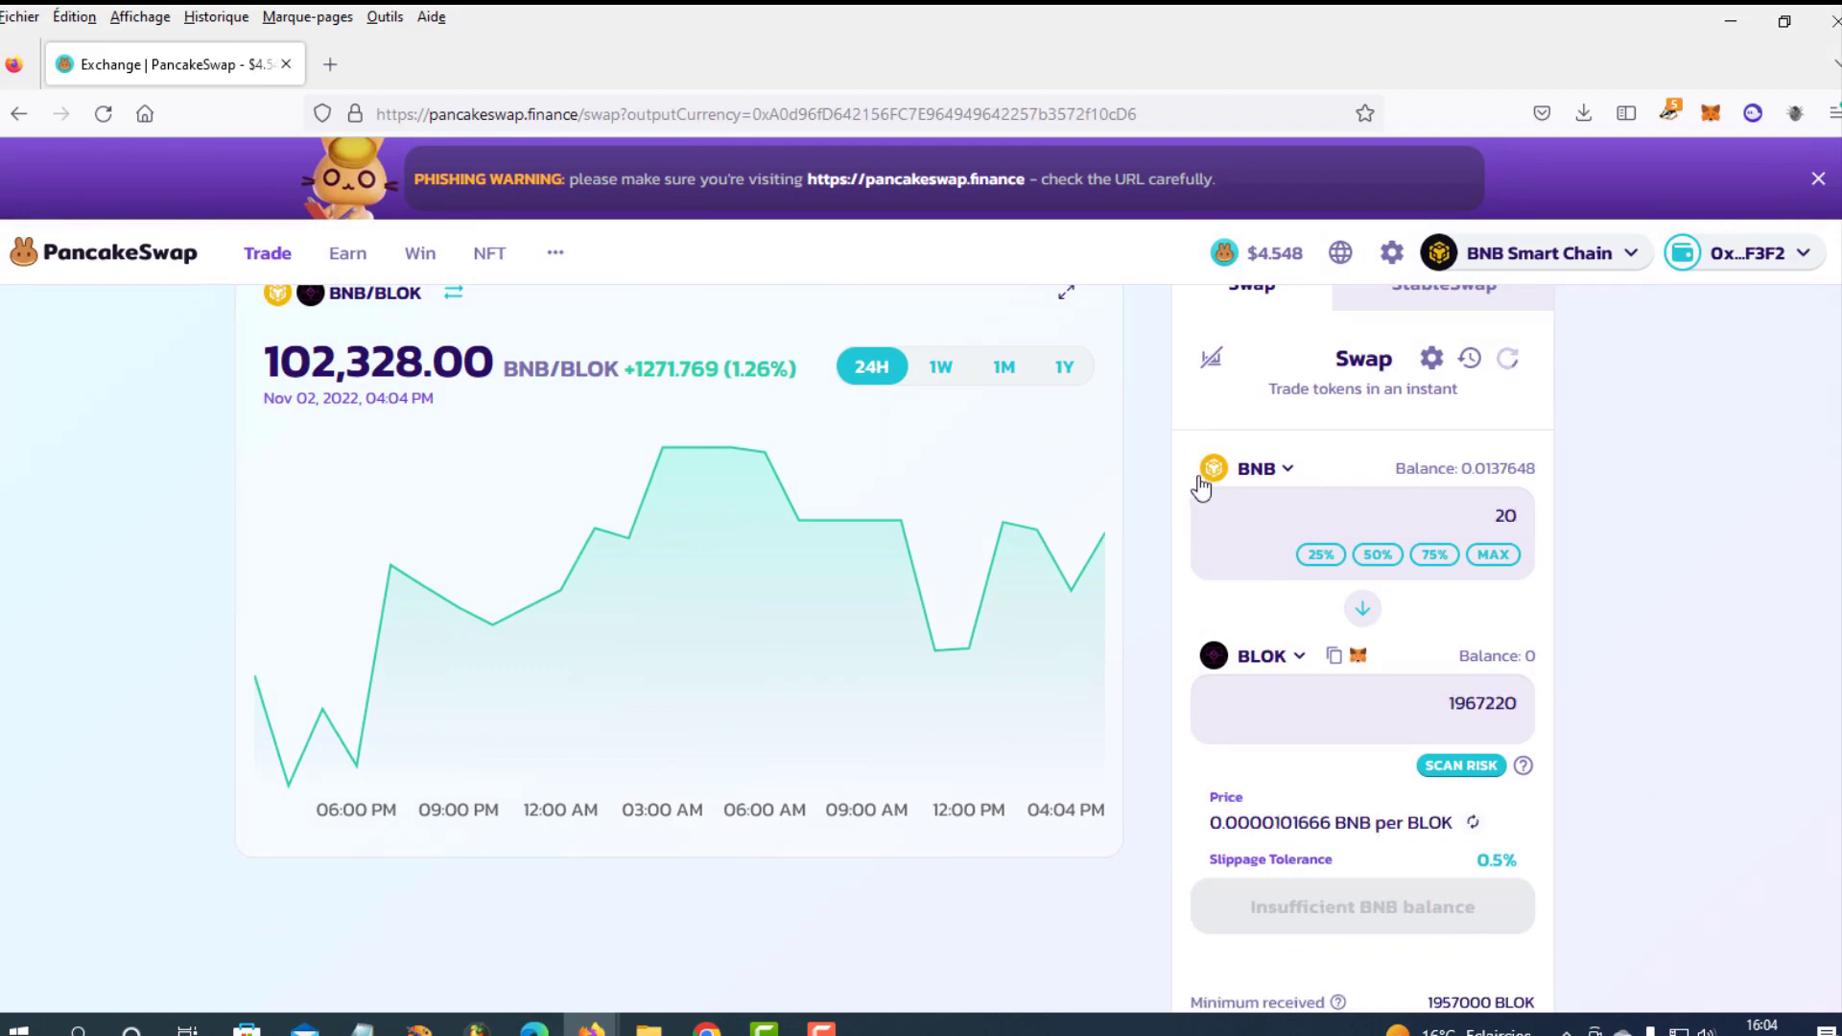
pyautogui.scroll(-2, 1279, 562)
pyautogui.click(1490, 585)
pyautogui.moveTo(1490, 585); pyautogui.dragTo(1537, 585)
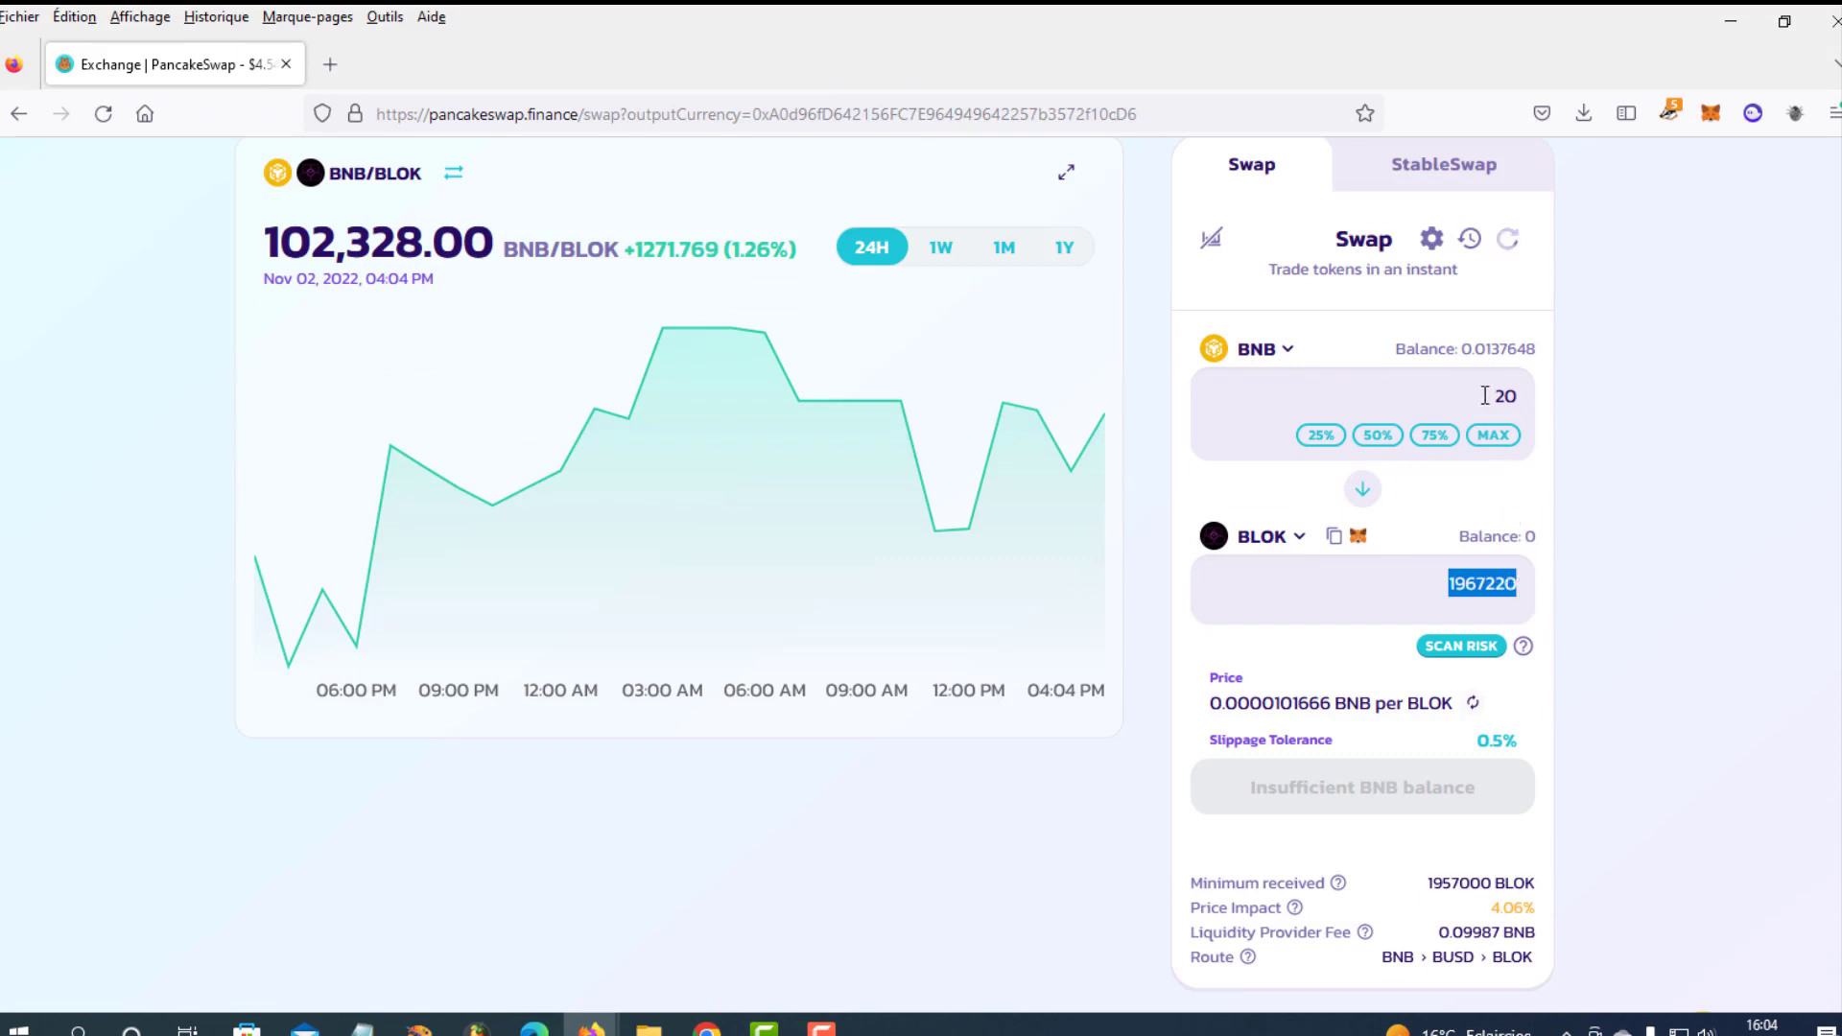
pyautogui.scroll(-2, 1362, 624)
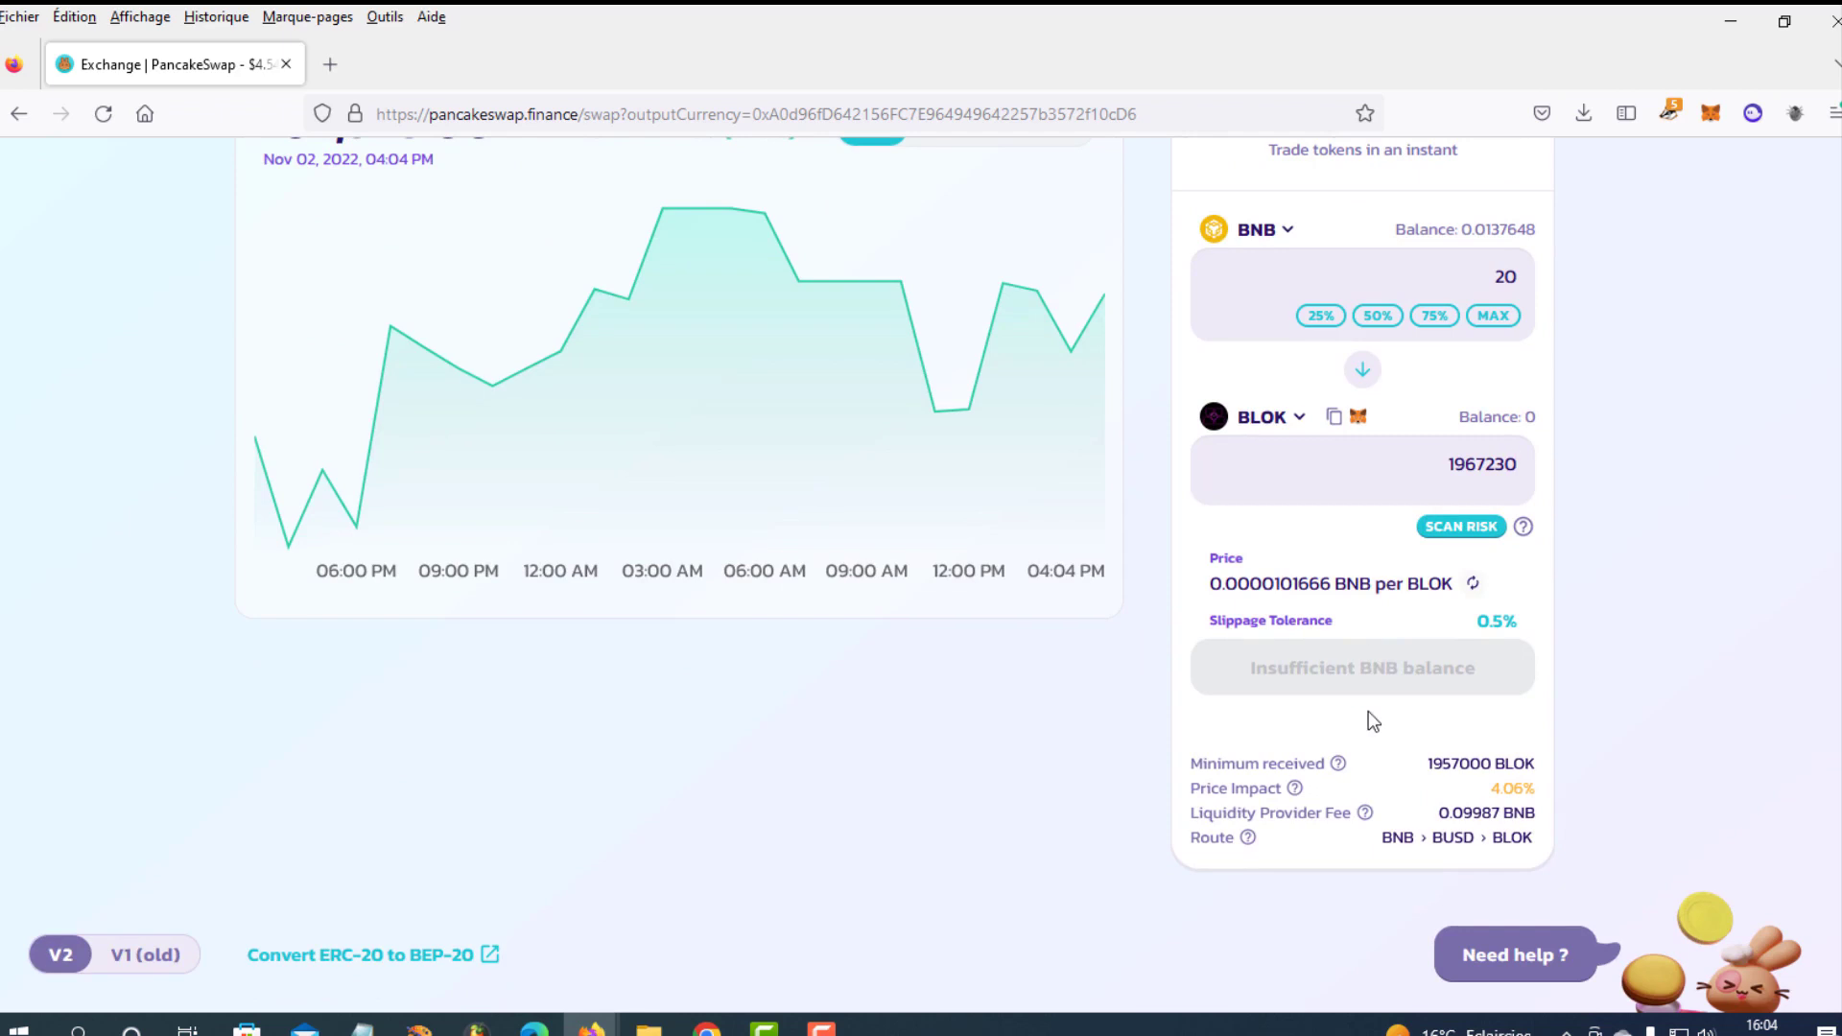
pyautogui.scroll(3, 1342, 657)
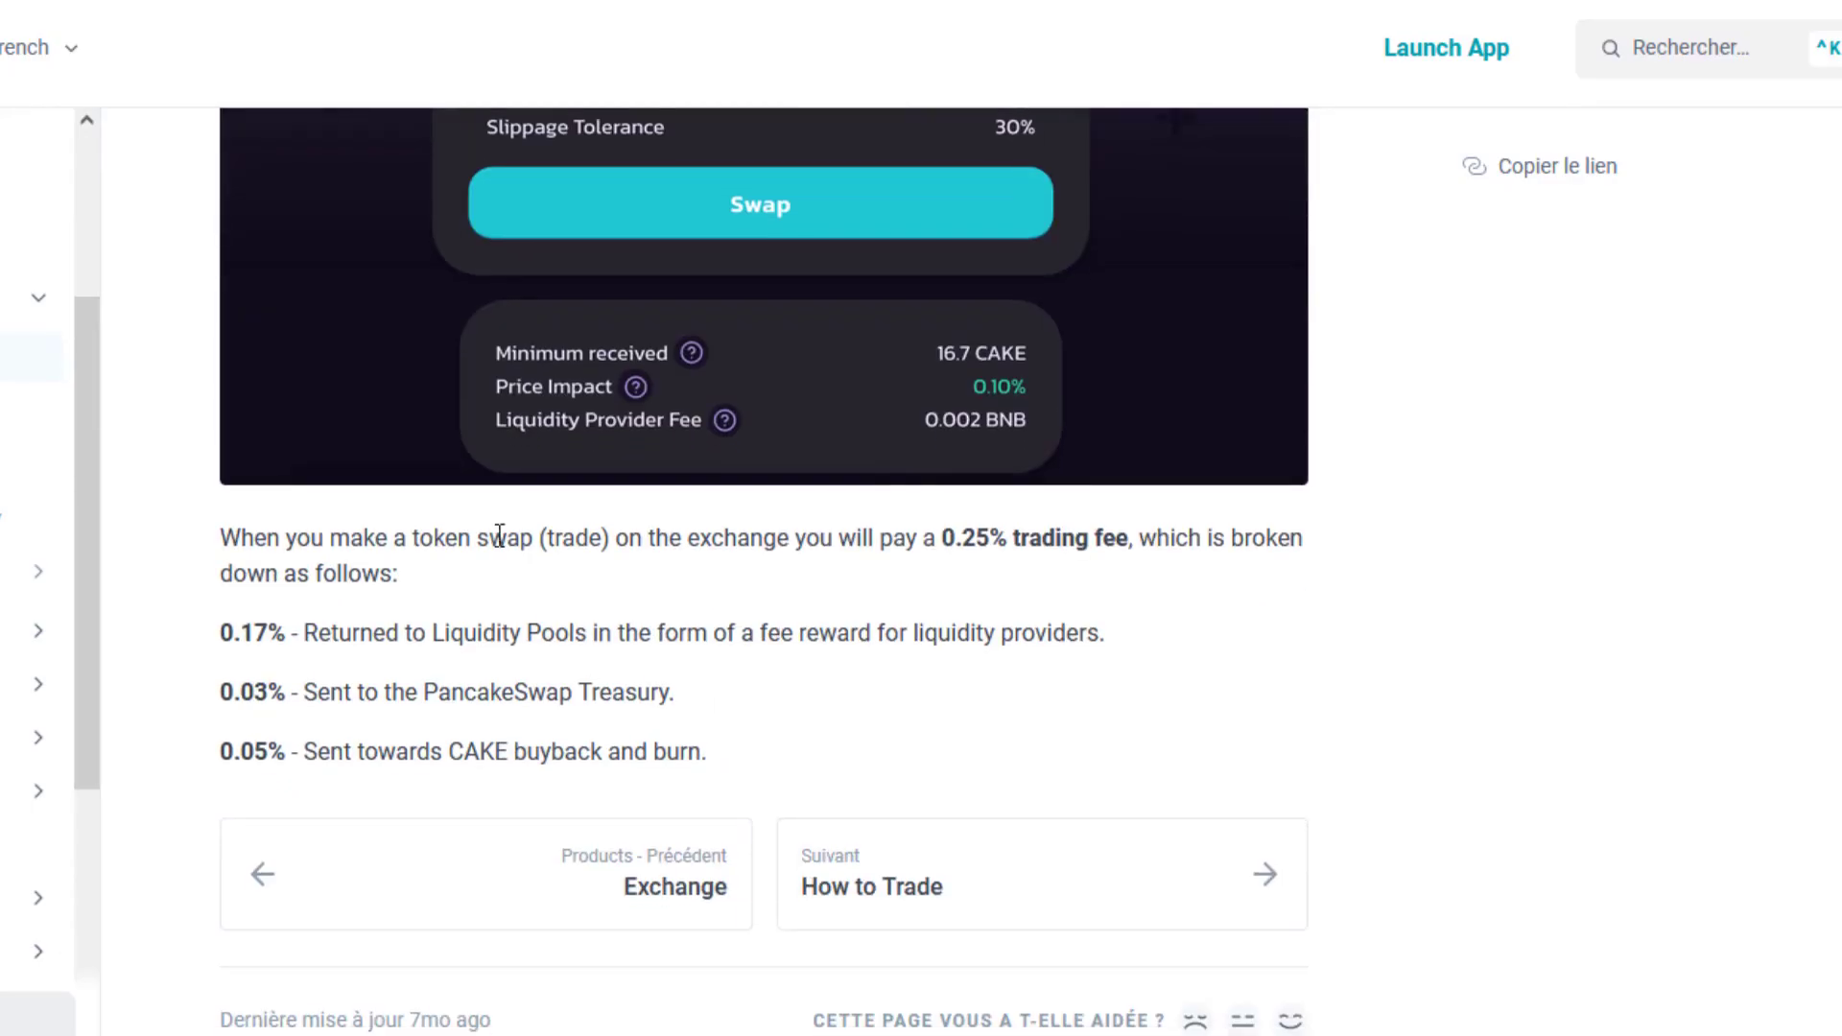
# Read the PancakeSwap documentation's token swap example and trading fee breakdown
pyautogui.scroll(4, 556, 575)
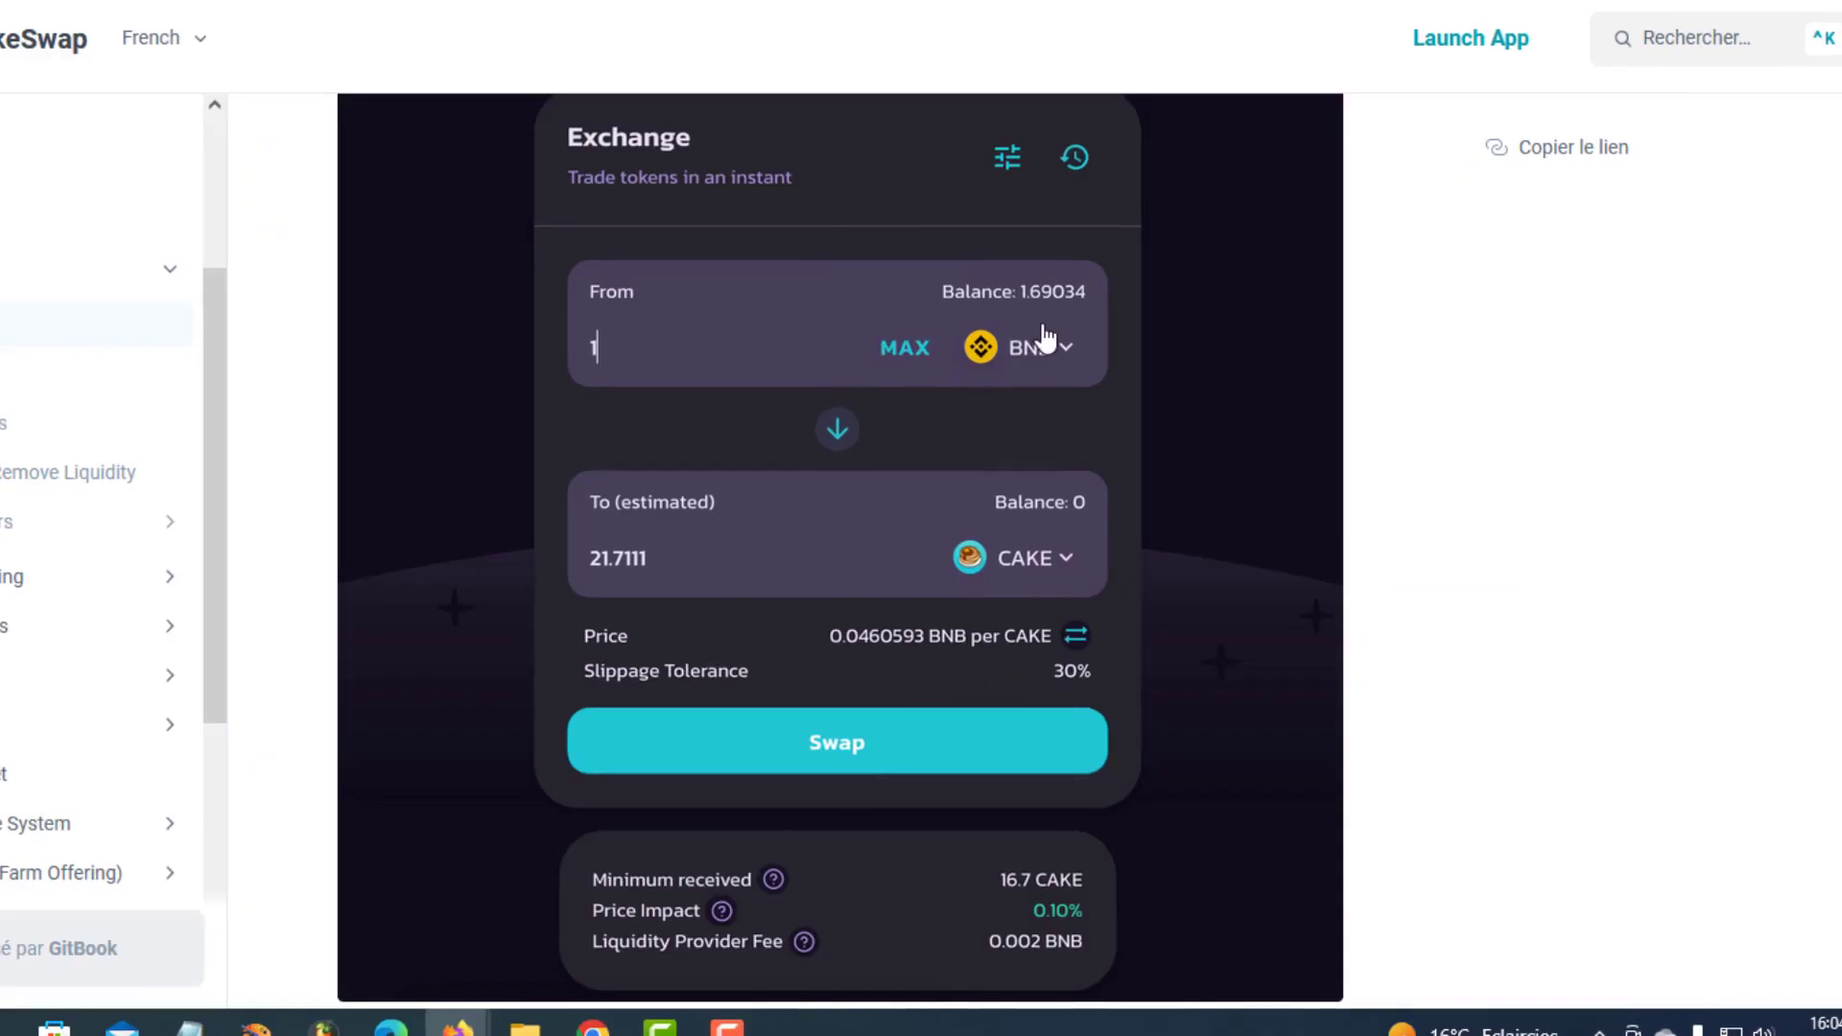
pyautogui.scroll(-3, 941, 415)
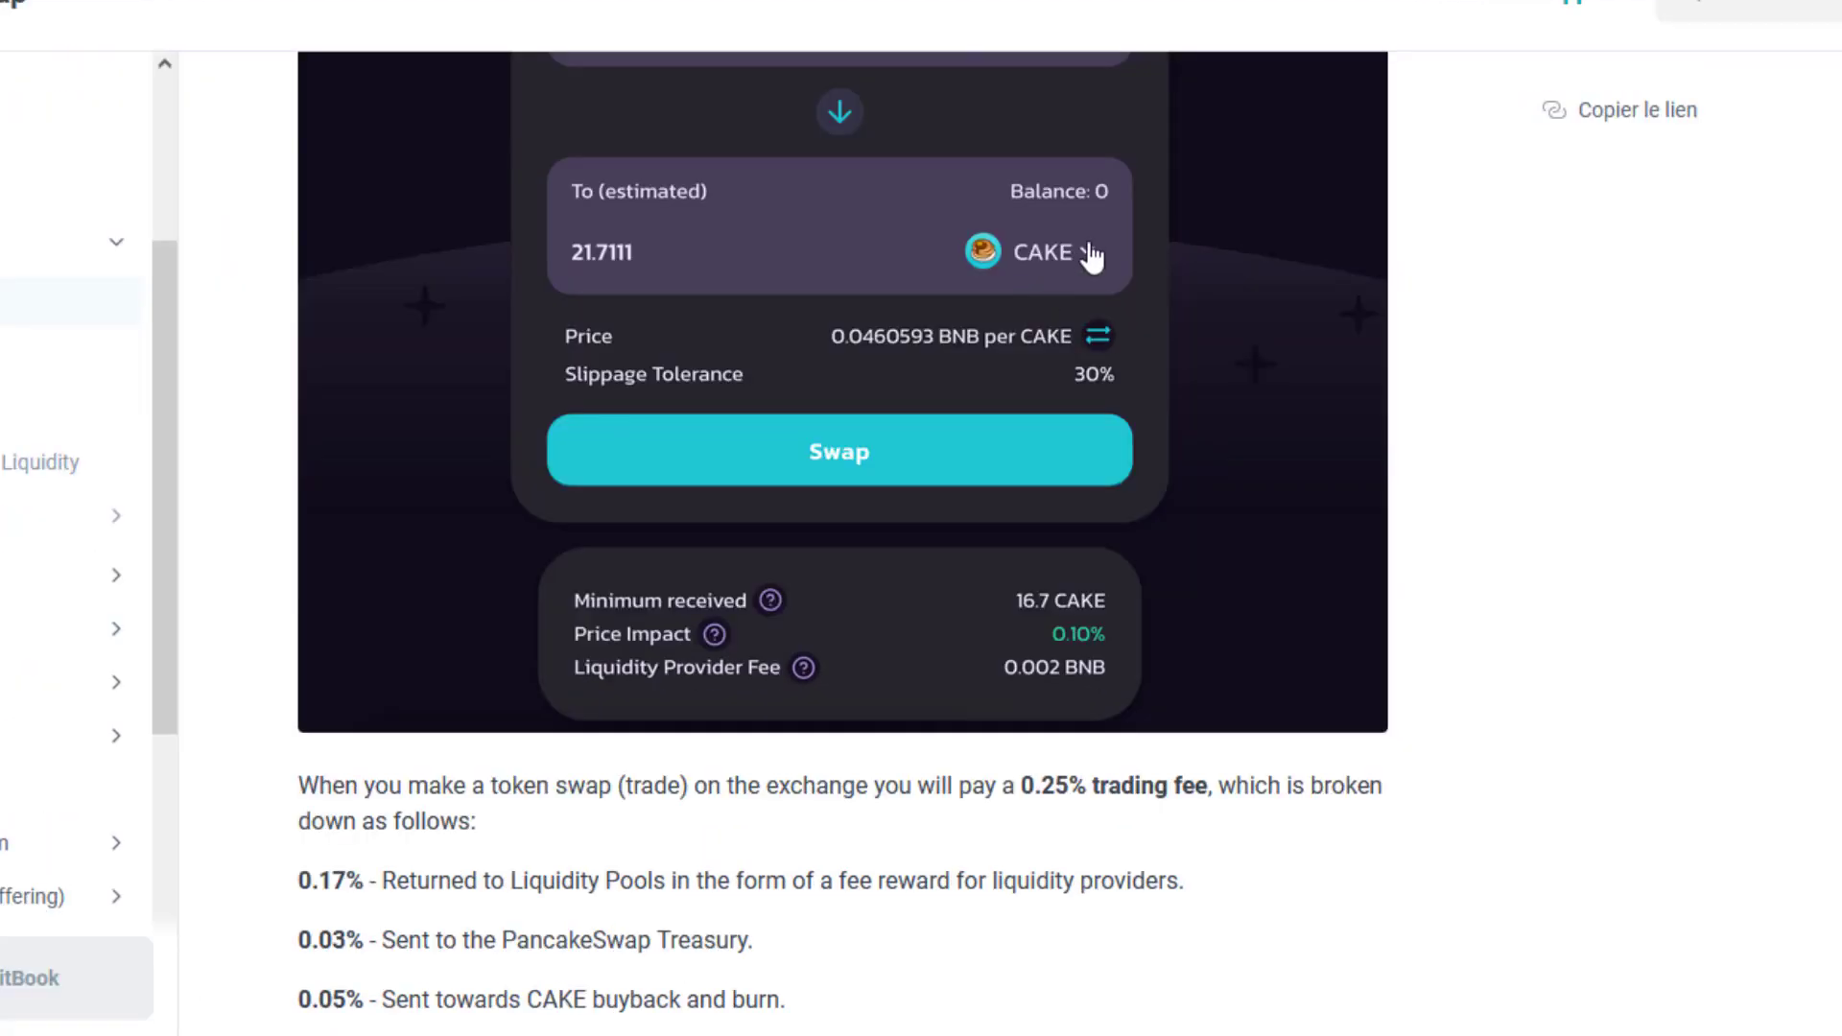
pyautogui.scroll(2, 1091, 255)
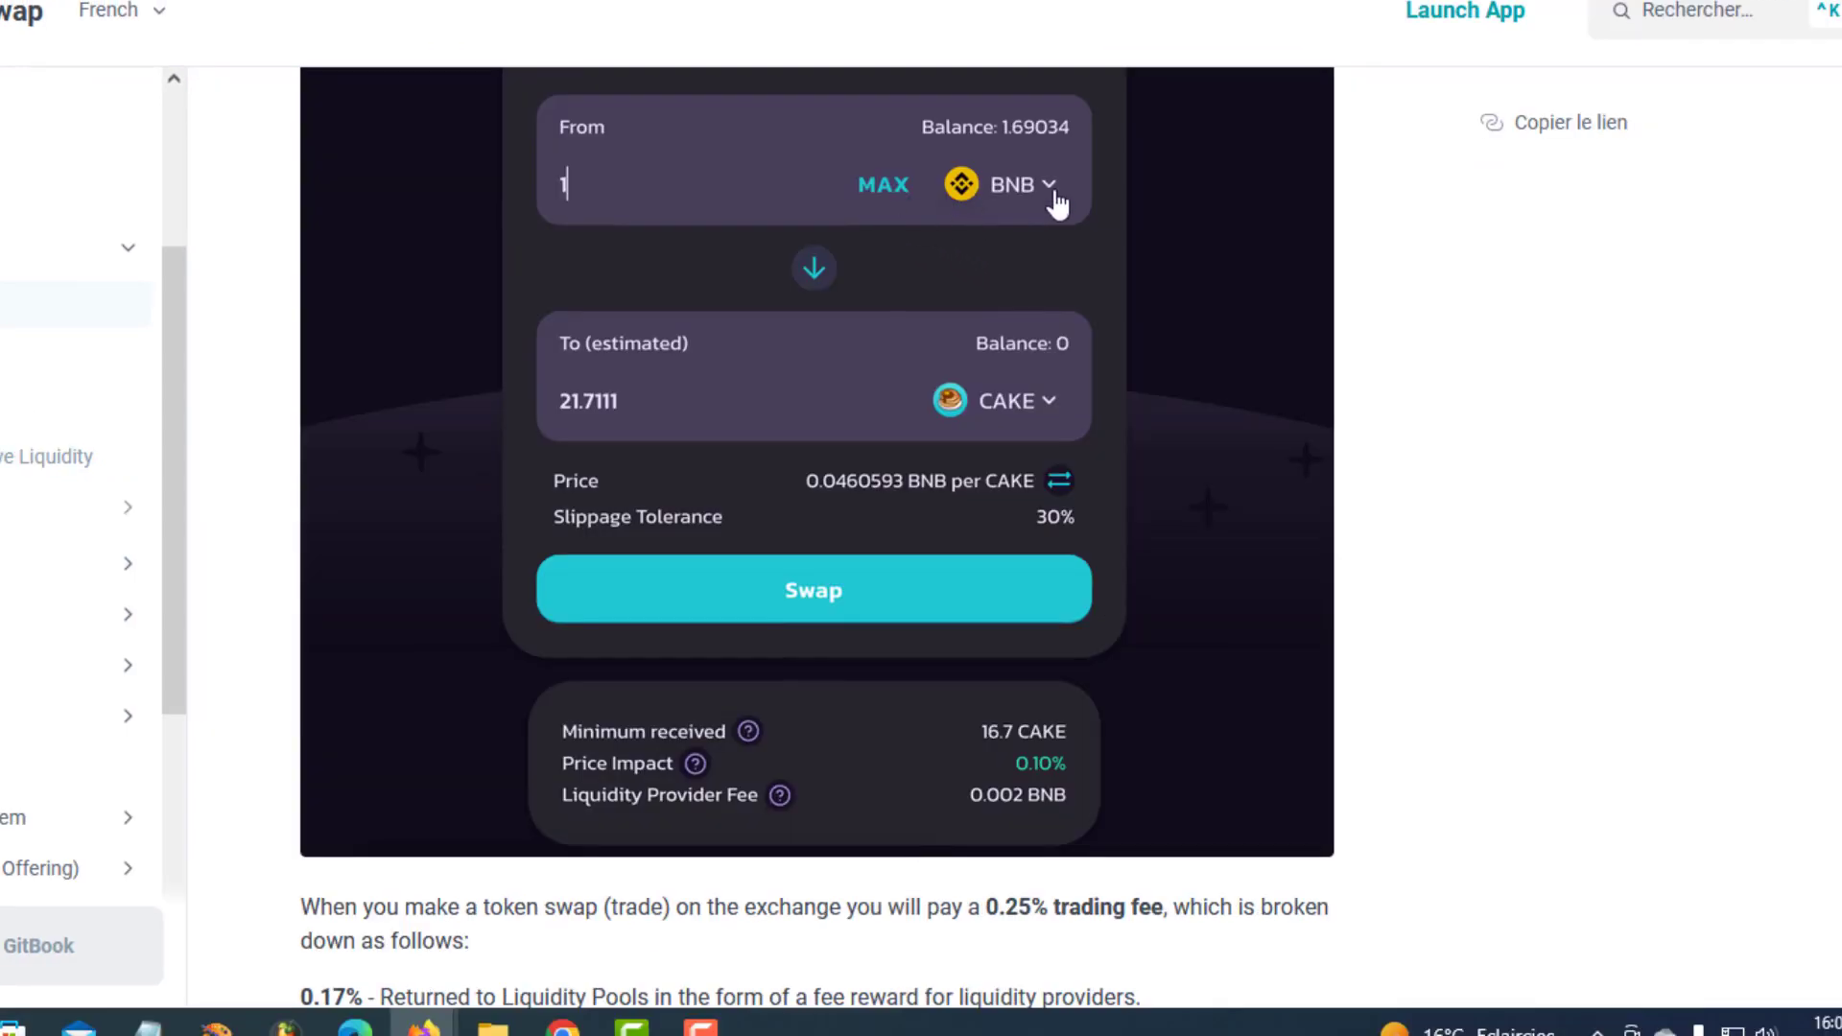
# Read the rest of the documentation's trading fee breakdown and return to the BNB-to-BLOK swap
pyautogui.scroll(-2, 1046, 192)
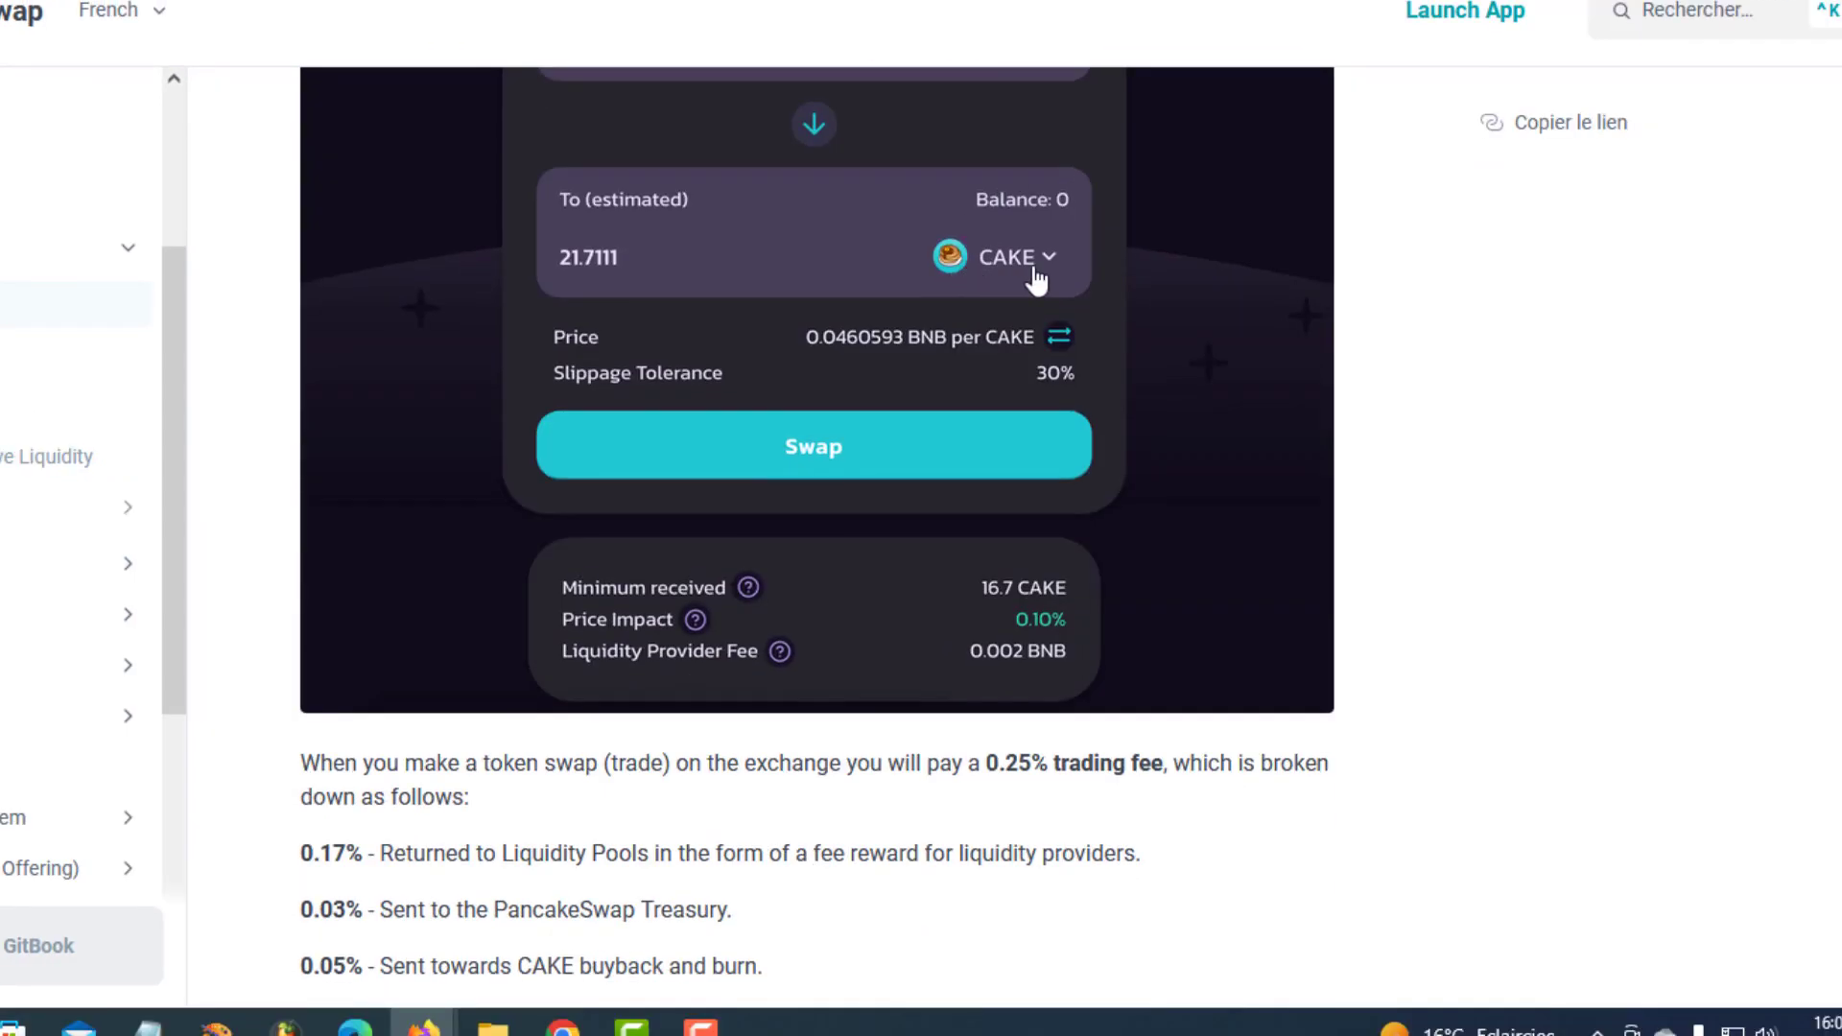
pyautogui.scroll(-2, 1036, 278)
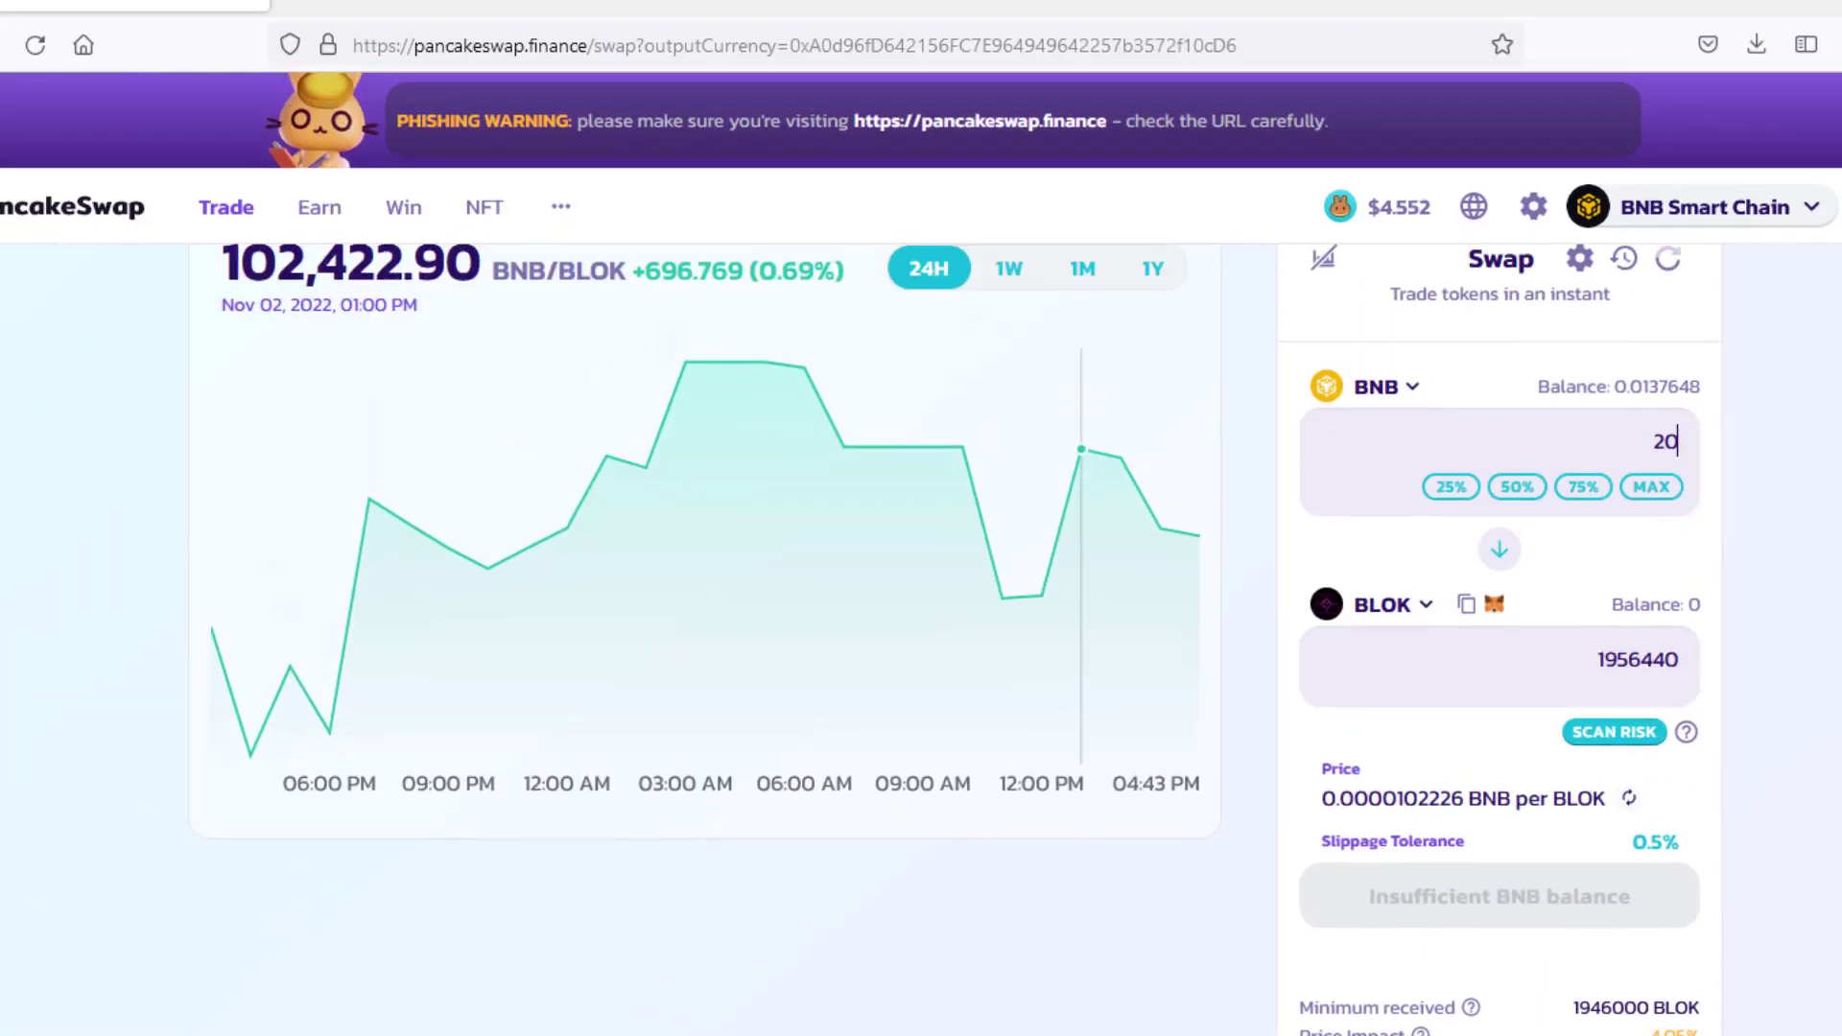
pyautogui.scroll(-2, 1788, 336)
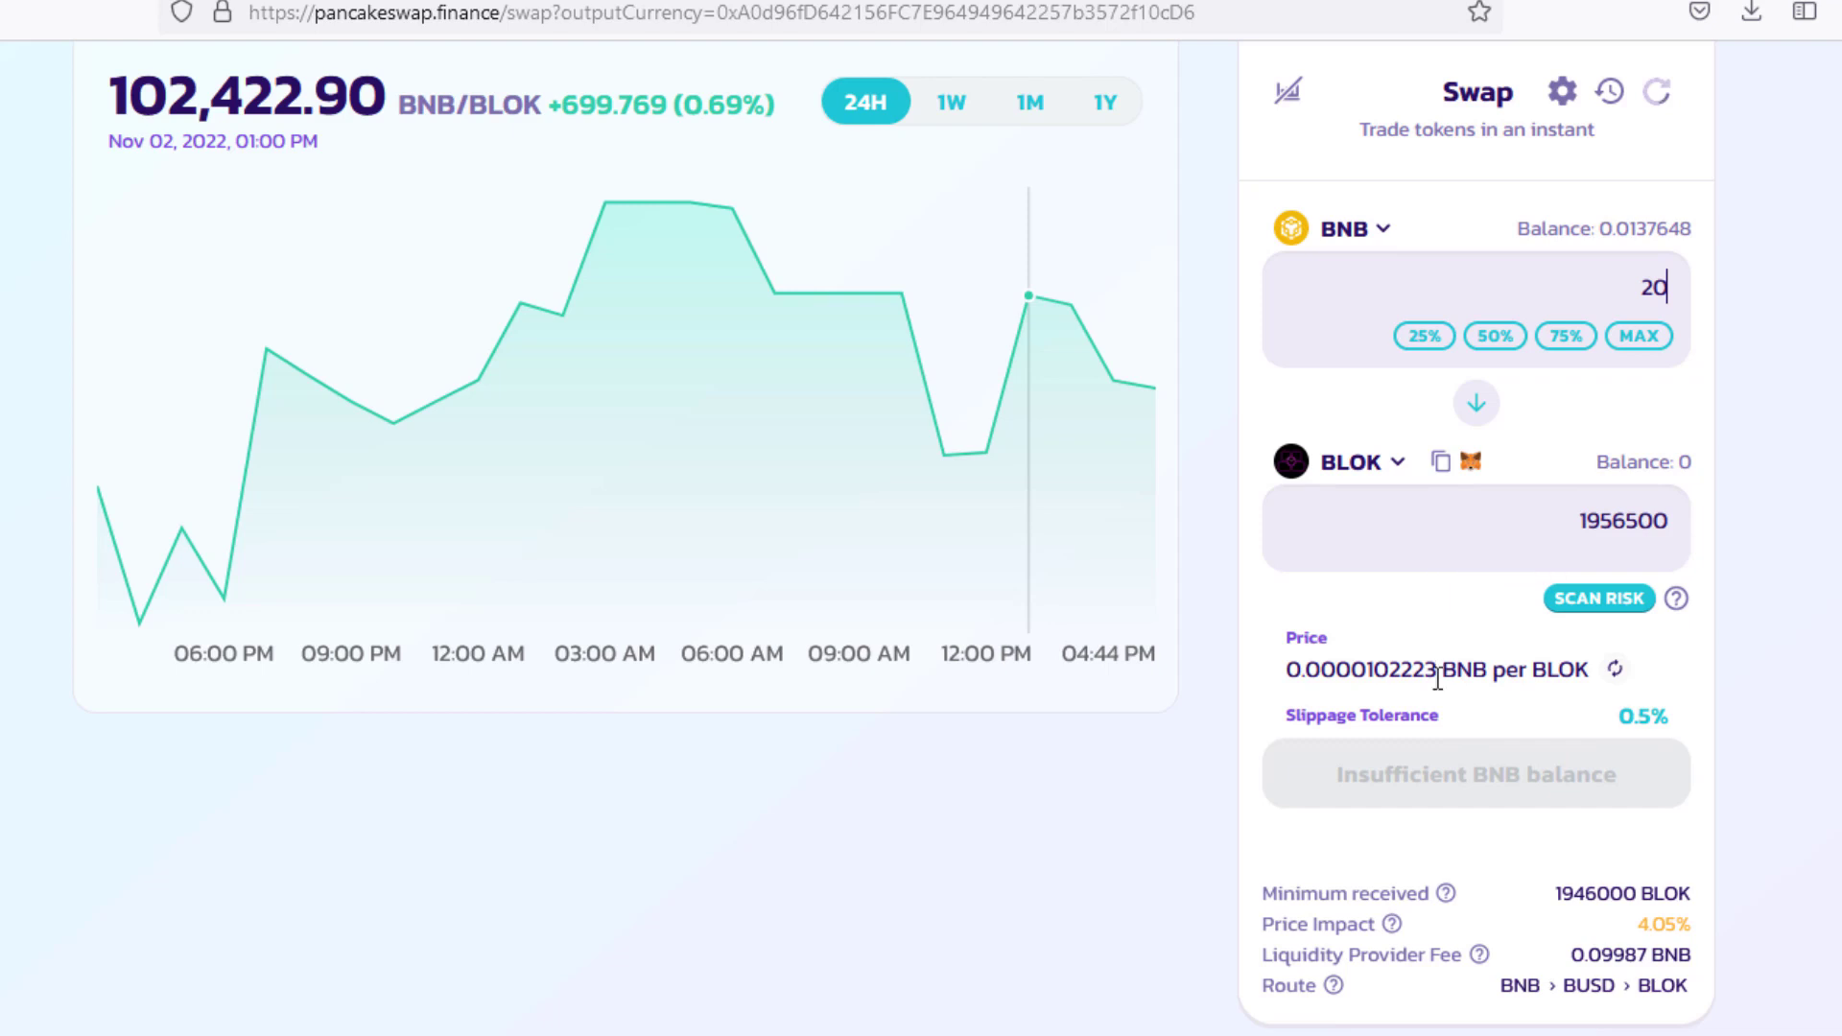
# Examine the BLOK swap's estimated amount, slippage tolerance, the explanation of minimum received, and the price impact
pyautogui.moveTo(1581, 521); pyautogui.dragTo(1673, 529)
pyautogui.click(1582, 522)
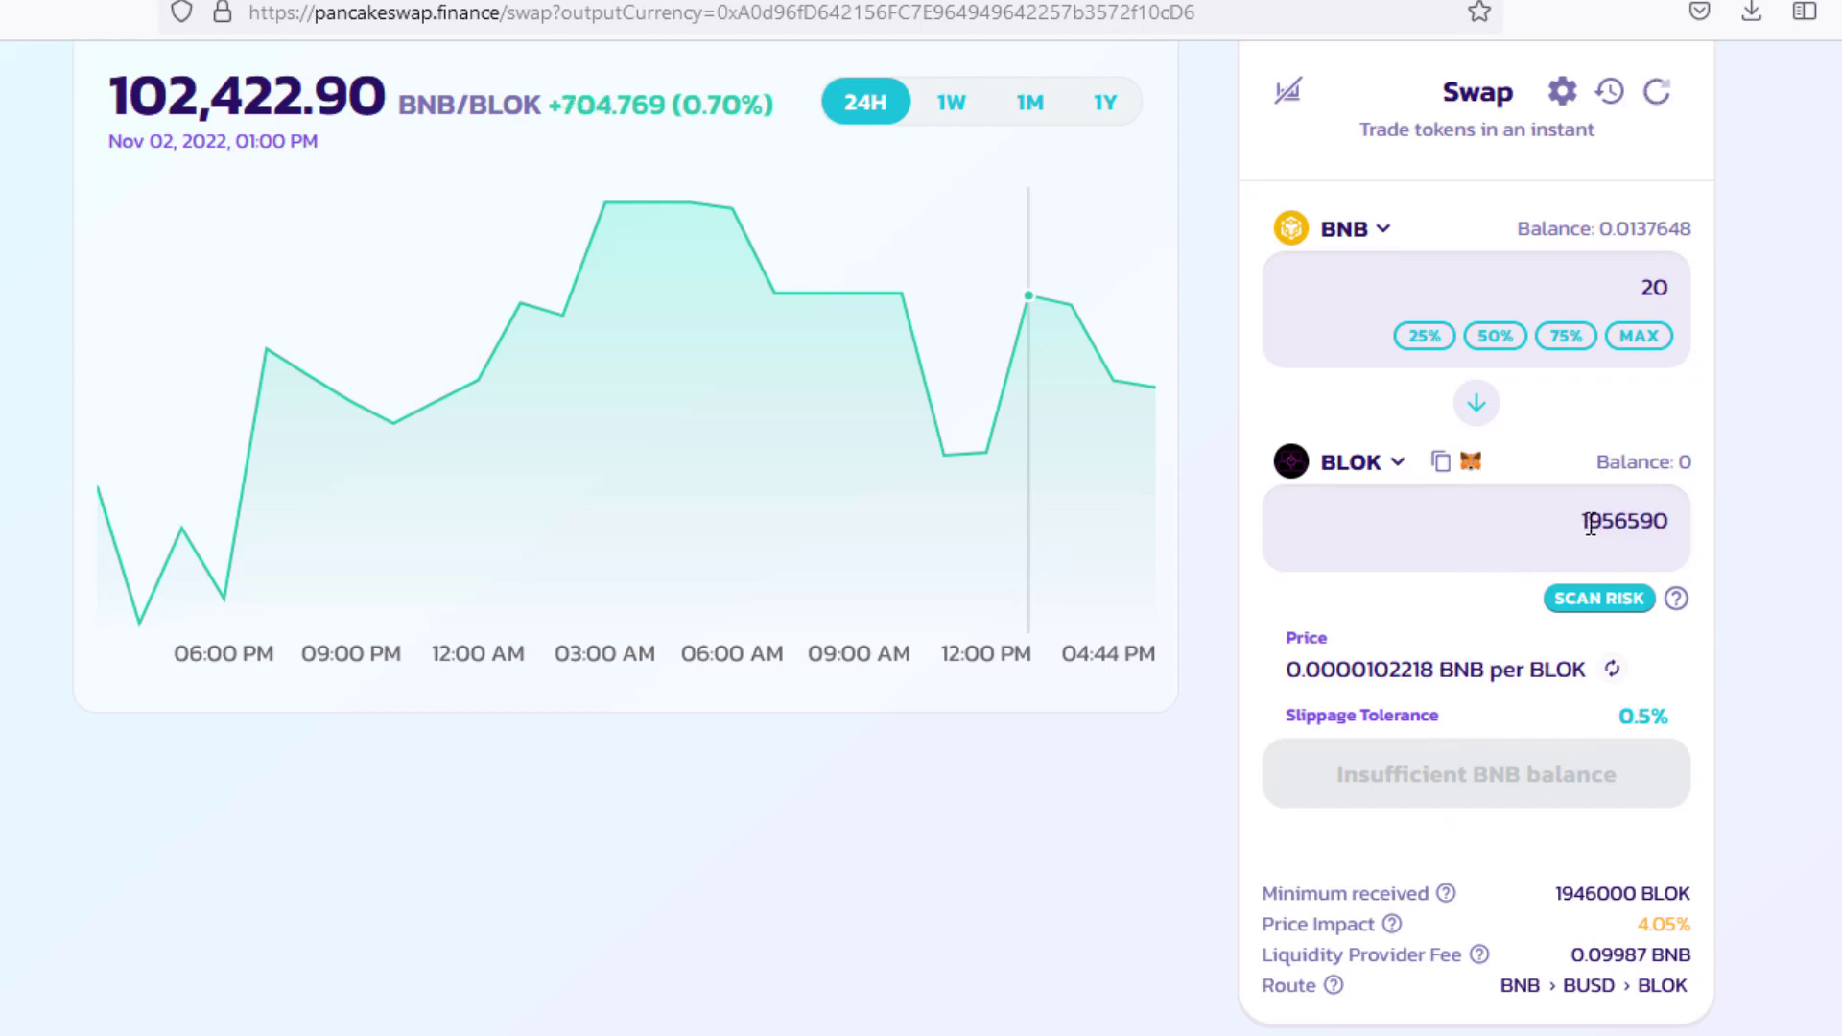
pyautogui.click(1593, 305)
pyautogui.moveTo(1594, 515); pyautogui.dragTo(1631, 523)
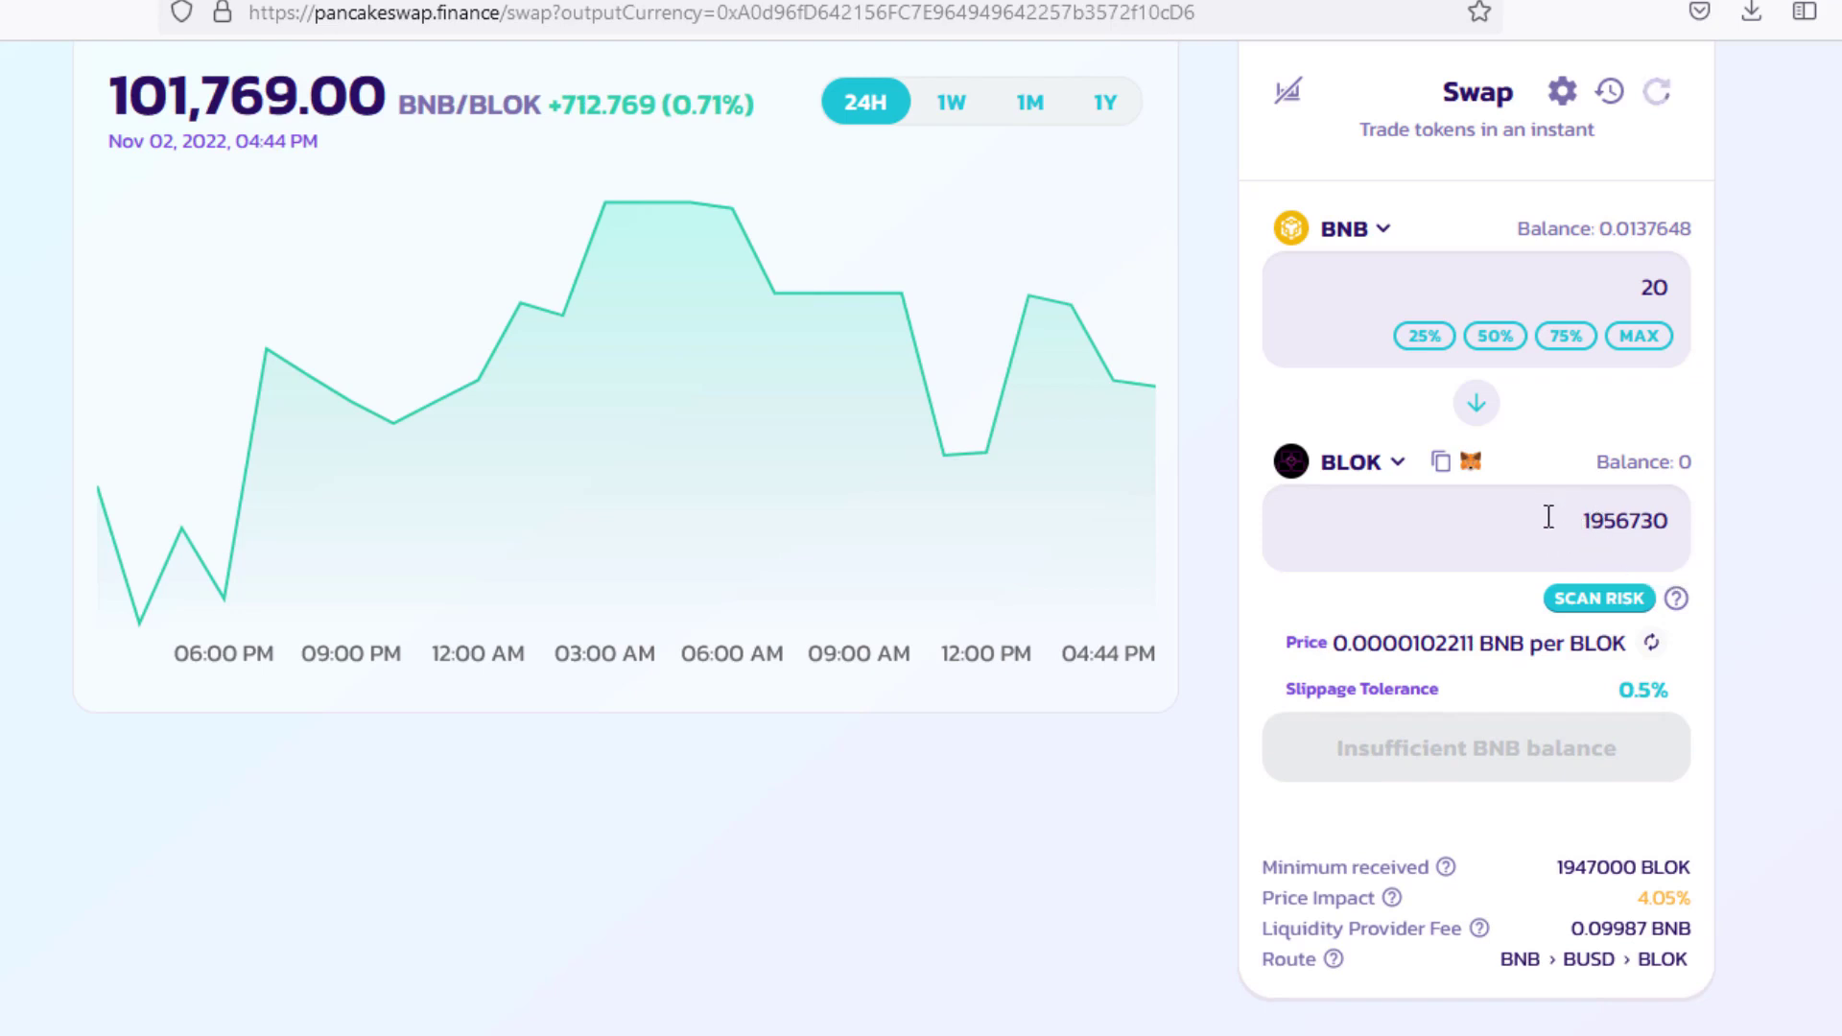
pyautogui.scroll(-2, 1583, 546)
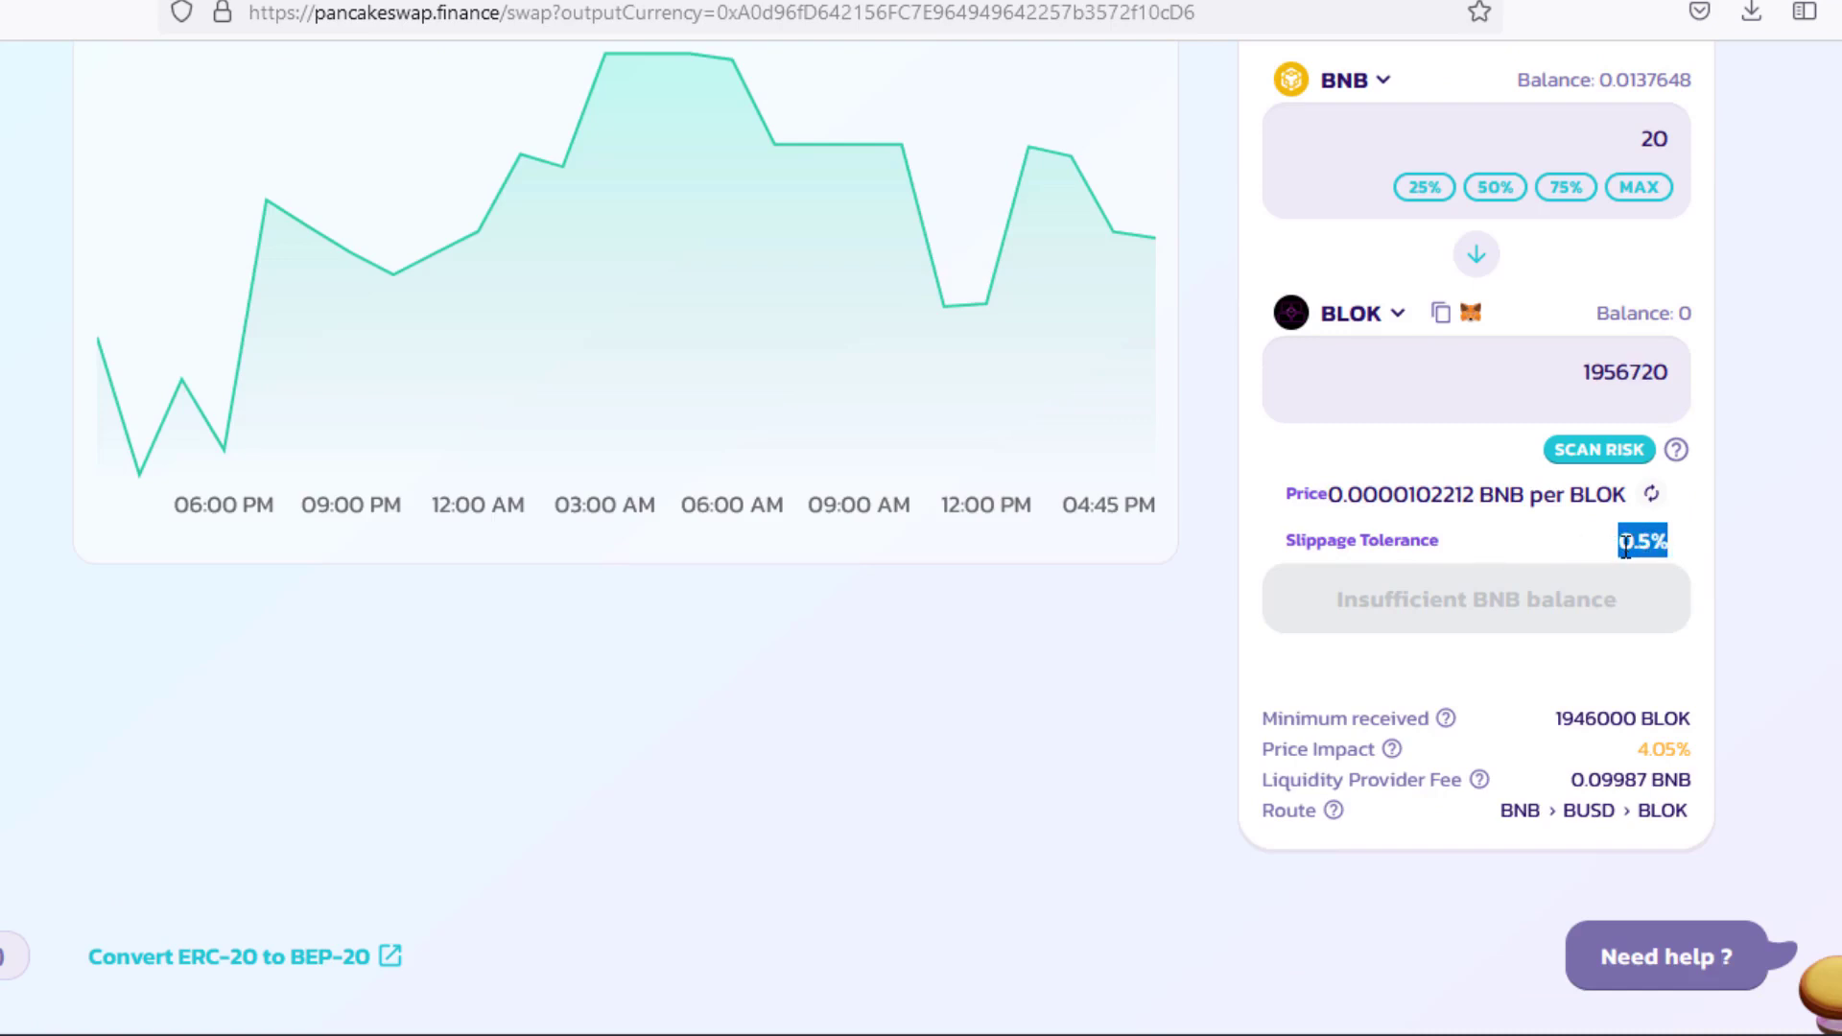
pyautogui.click(1670, 540)
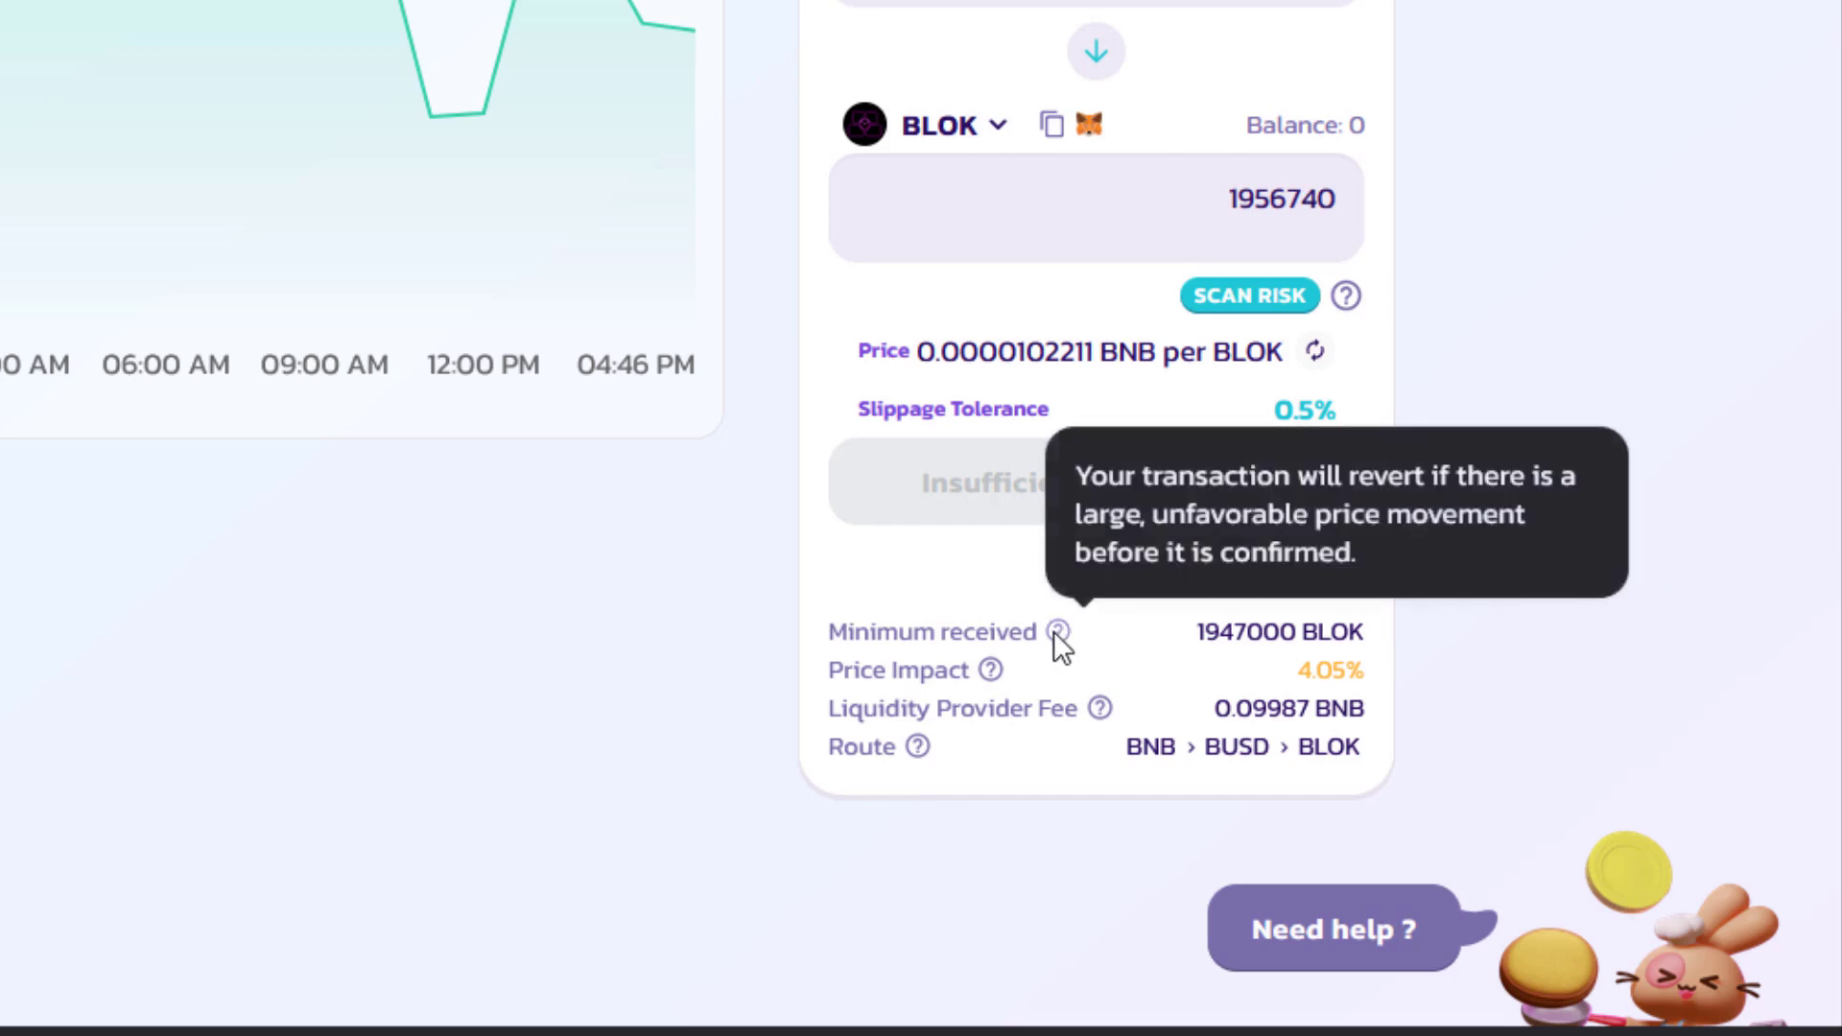
pyautogui.moveTo(994, 672)
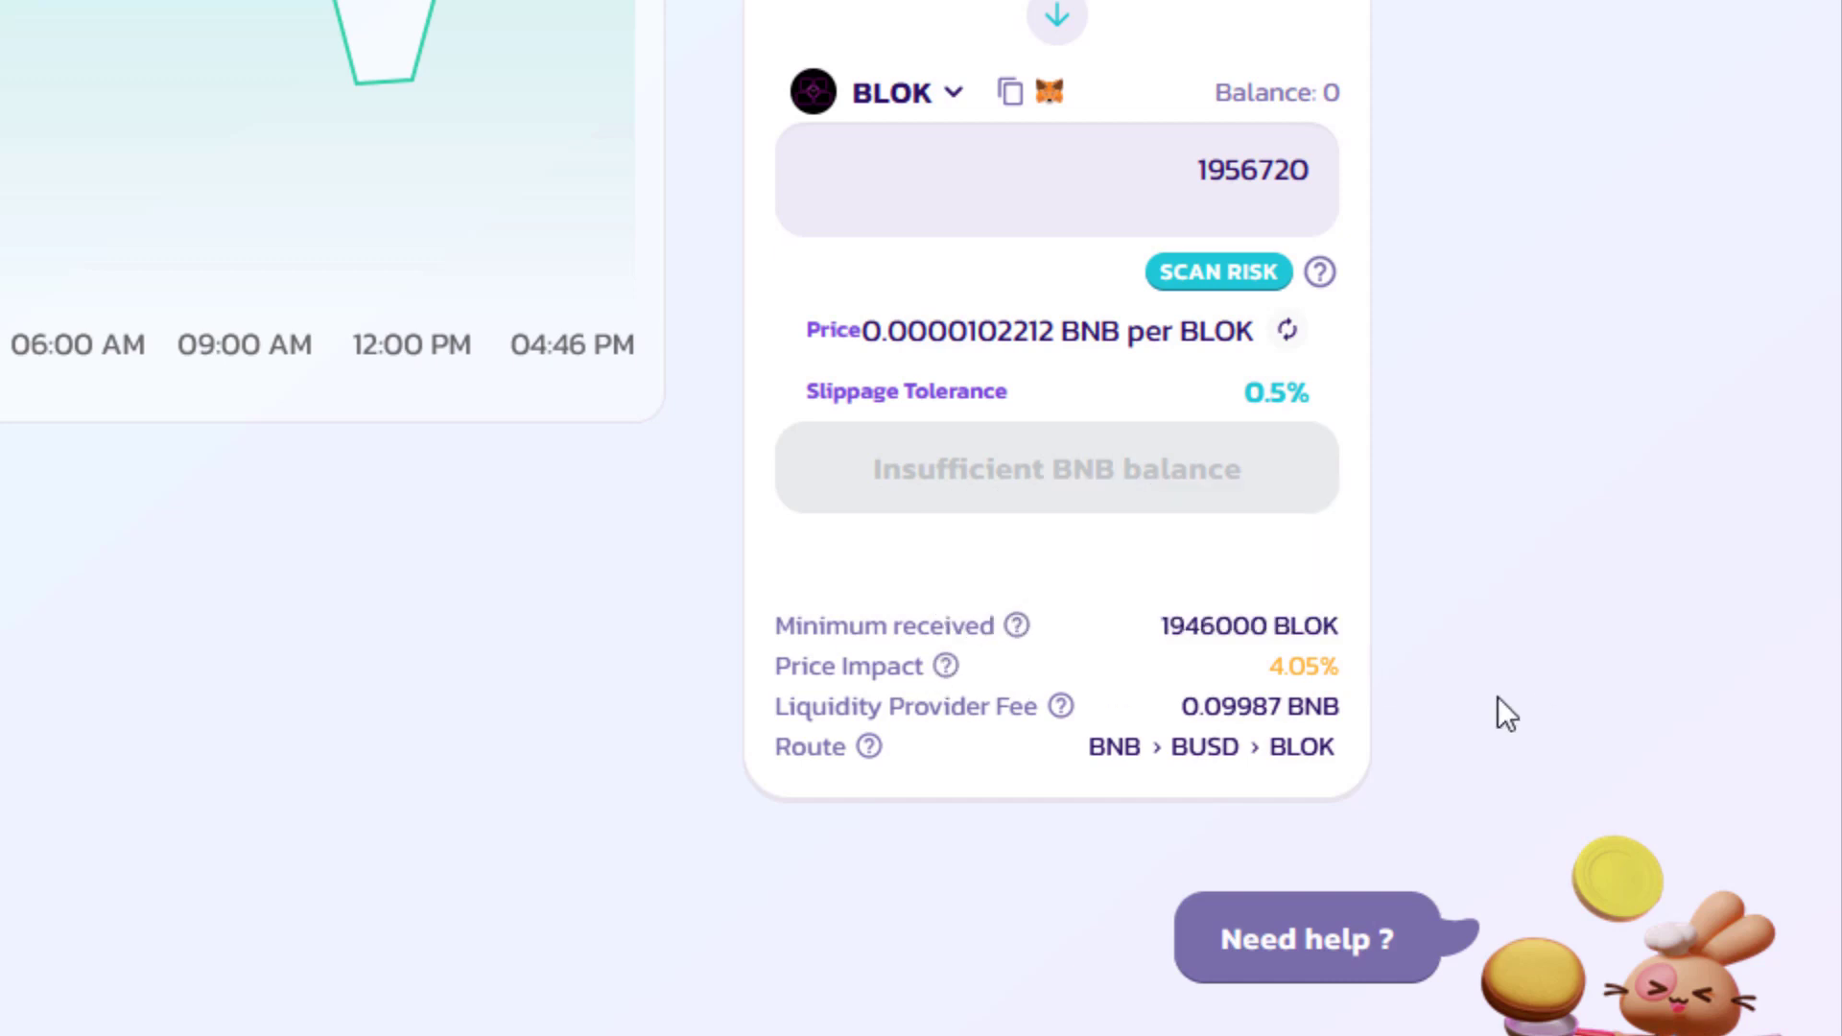
pyautogui.moveTo(1257, 669); pyautogui.dragTo(1345, 674)
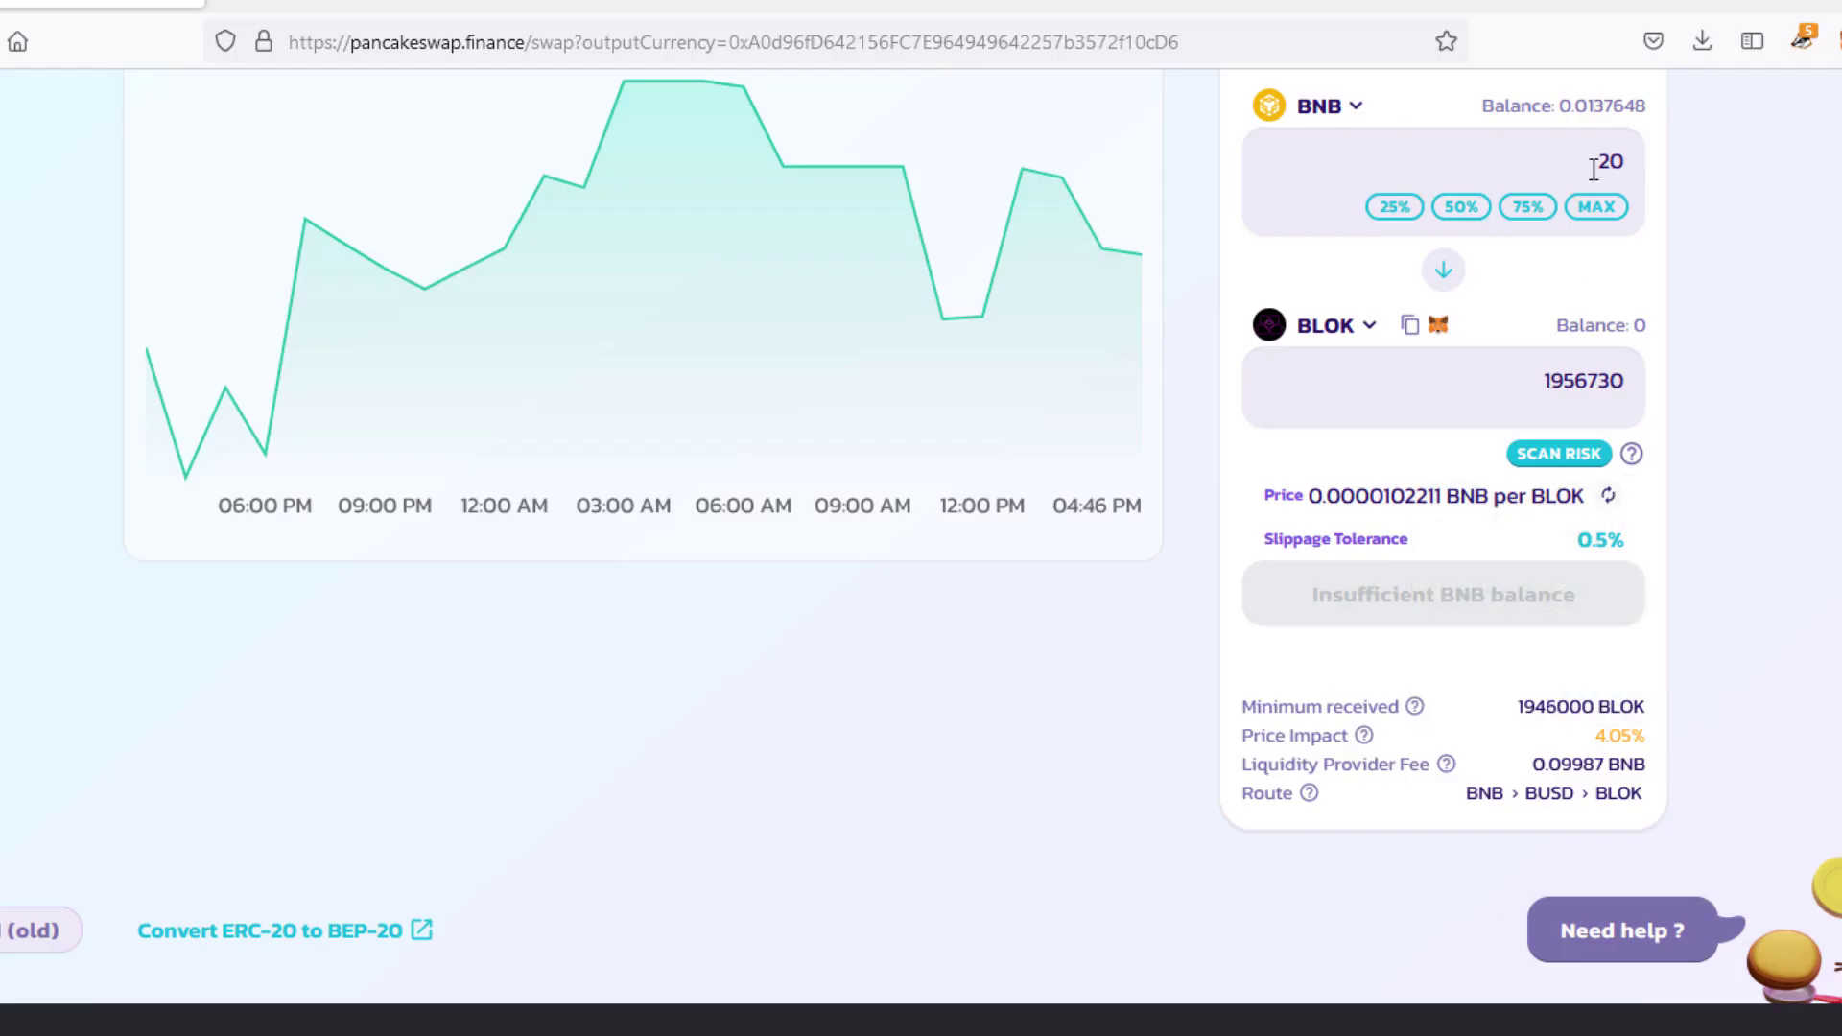
# Try swap amounts of 1, 2 and 30 BNB to compare the BLOK estimate and price impact, ending on 2 BNB
pyautogui.moveTo(1595, 170); pyautogui.dragTo(1660, 177)
pyautogui.write('1')
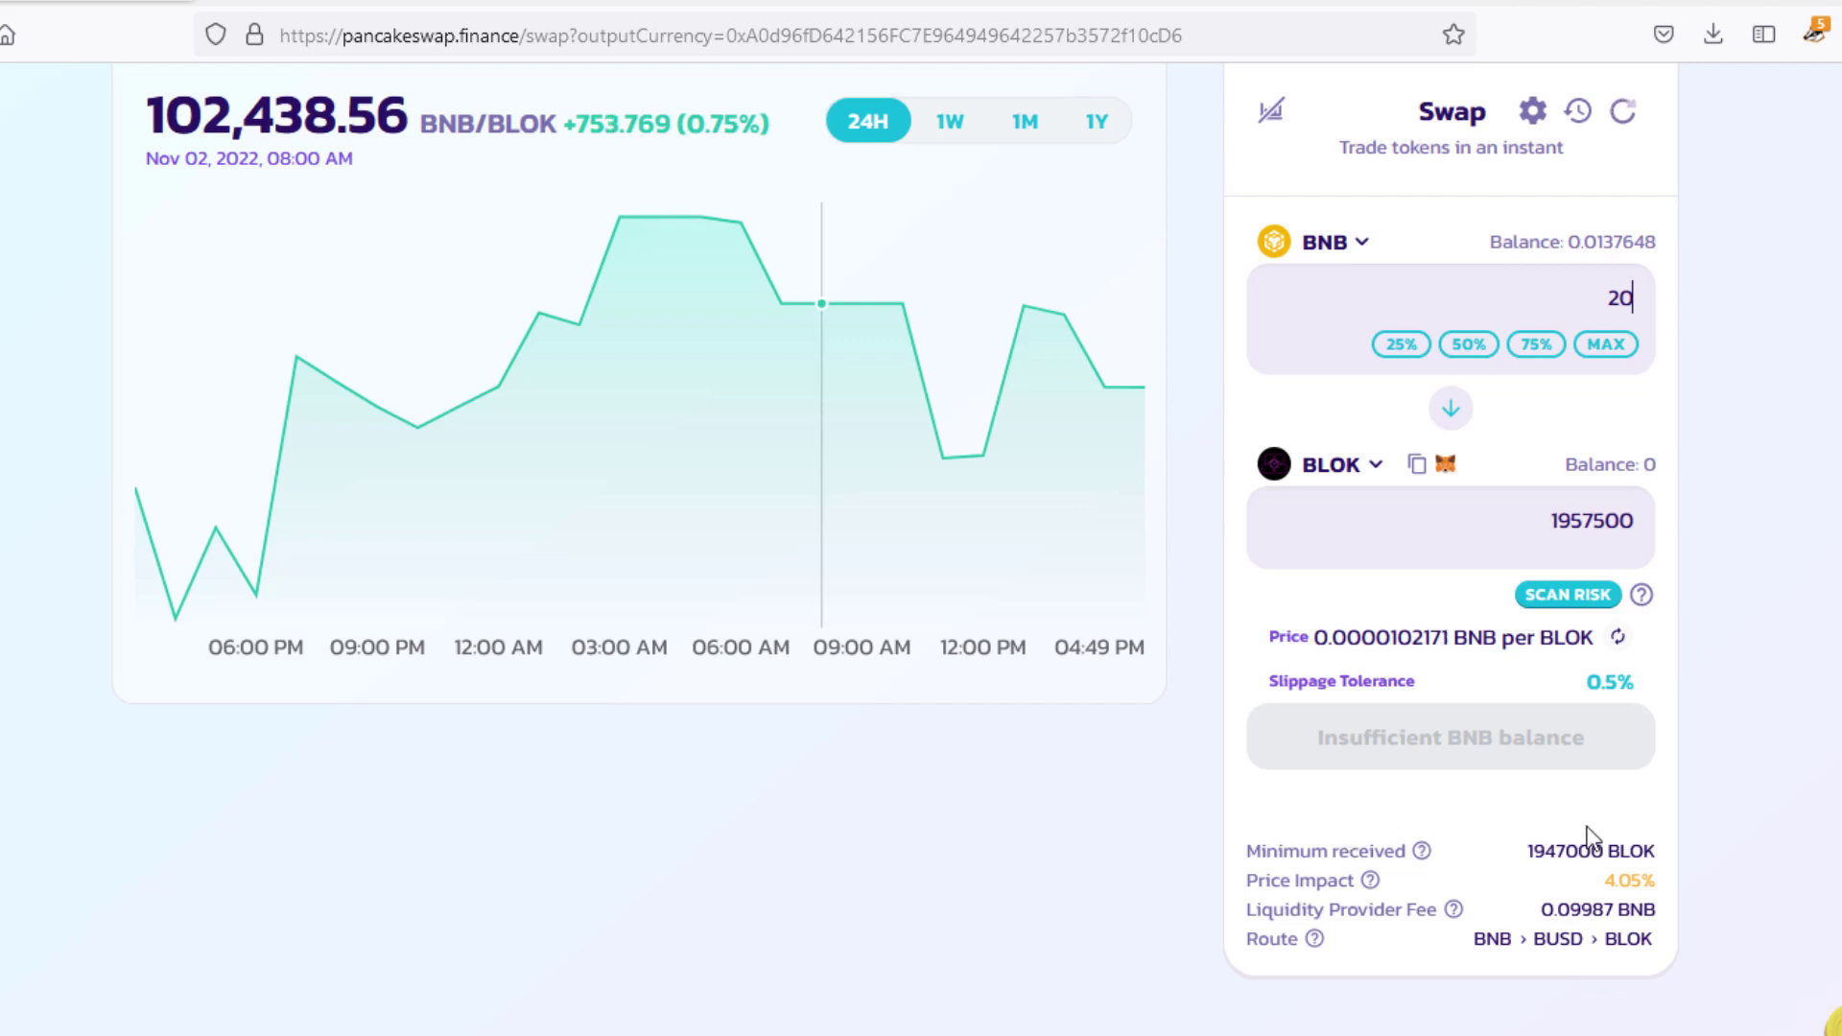
pyautogui.hotkey('ctrl', 'a')
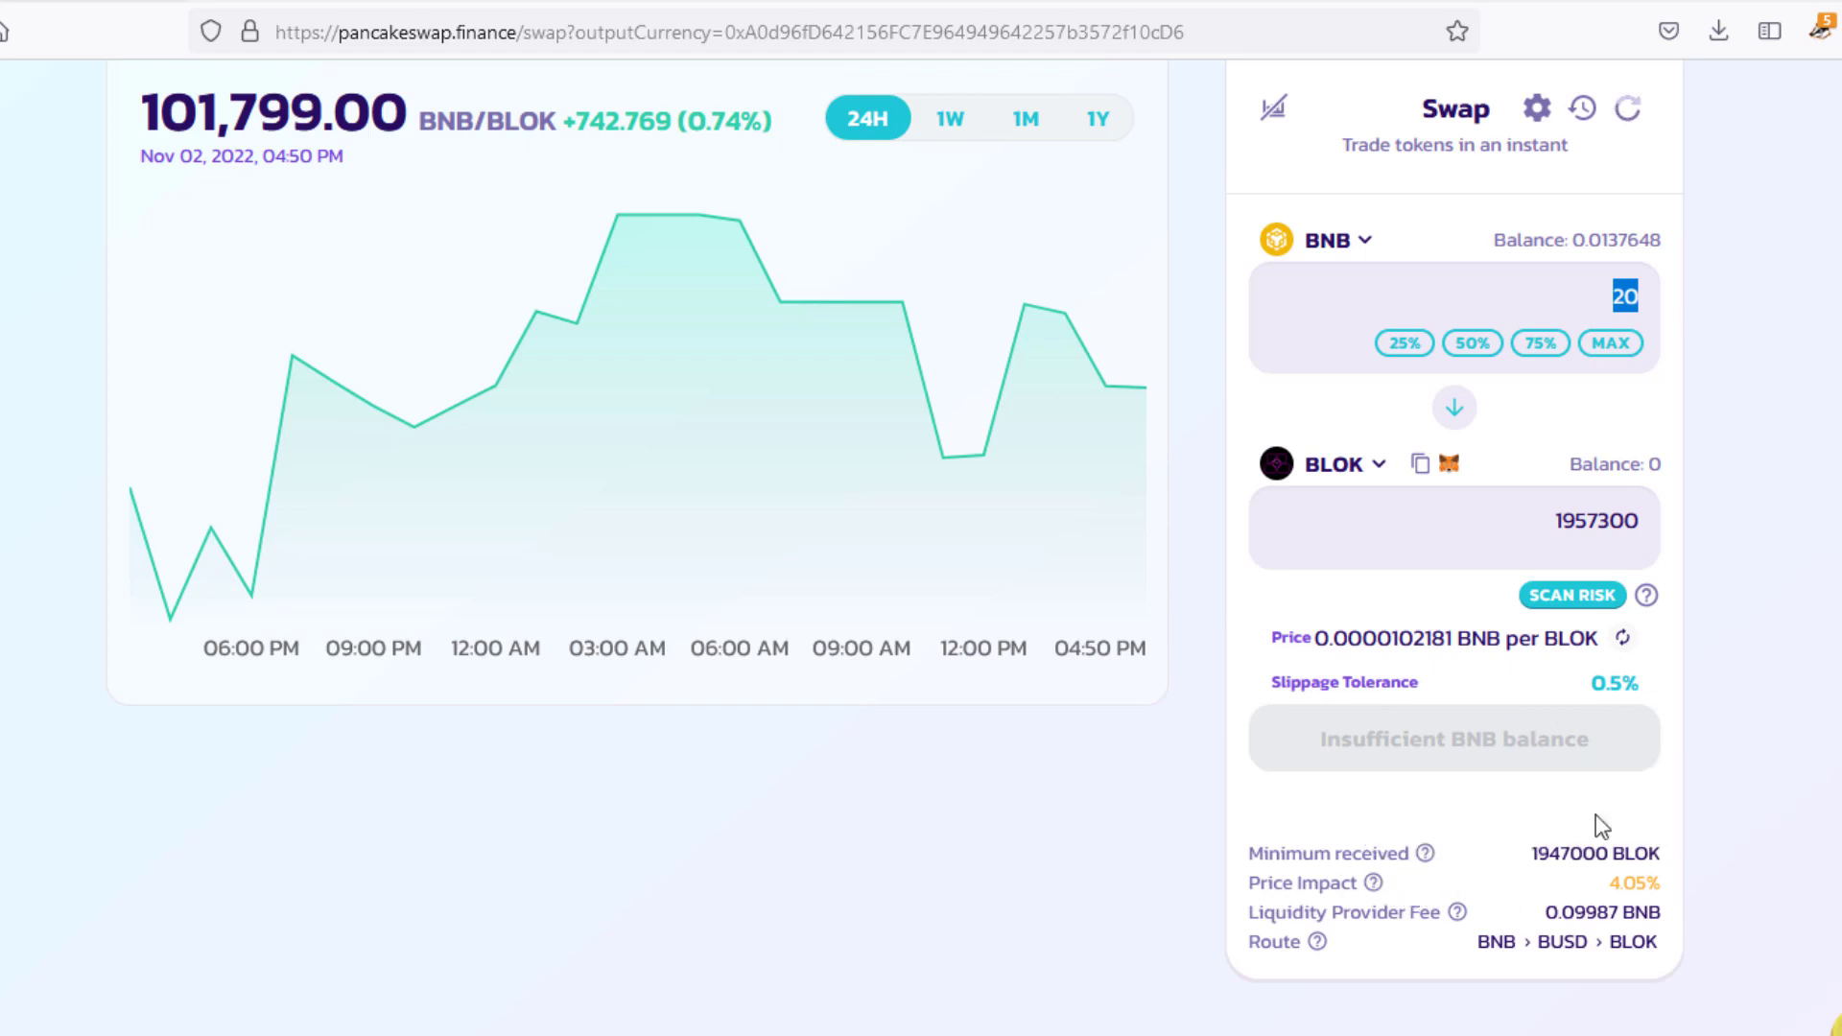
pyautogui.write('2')
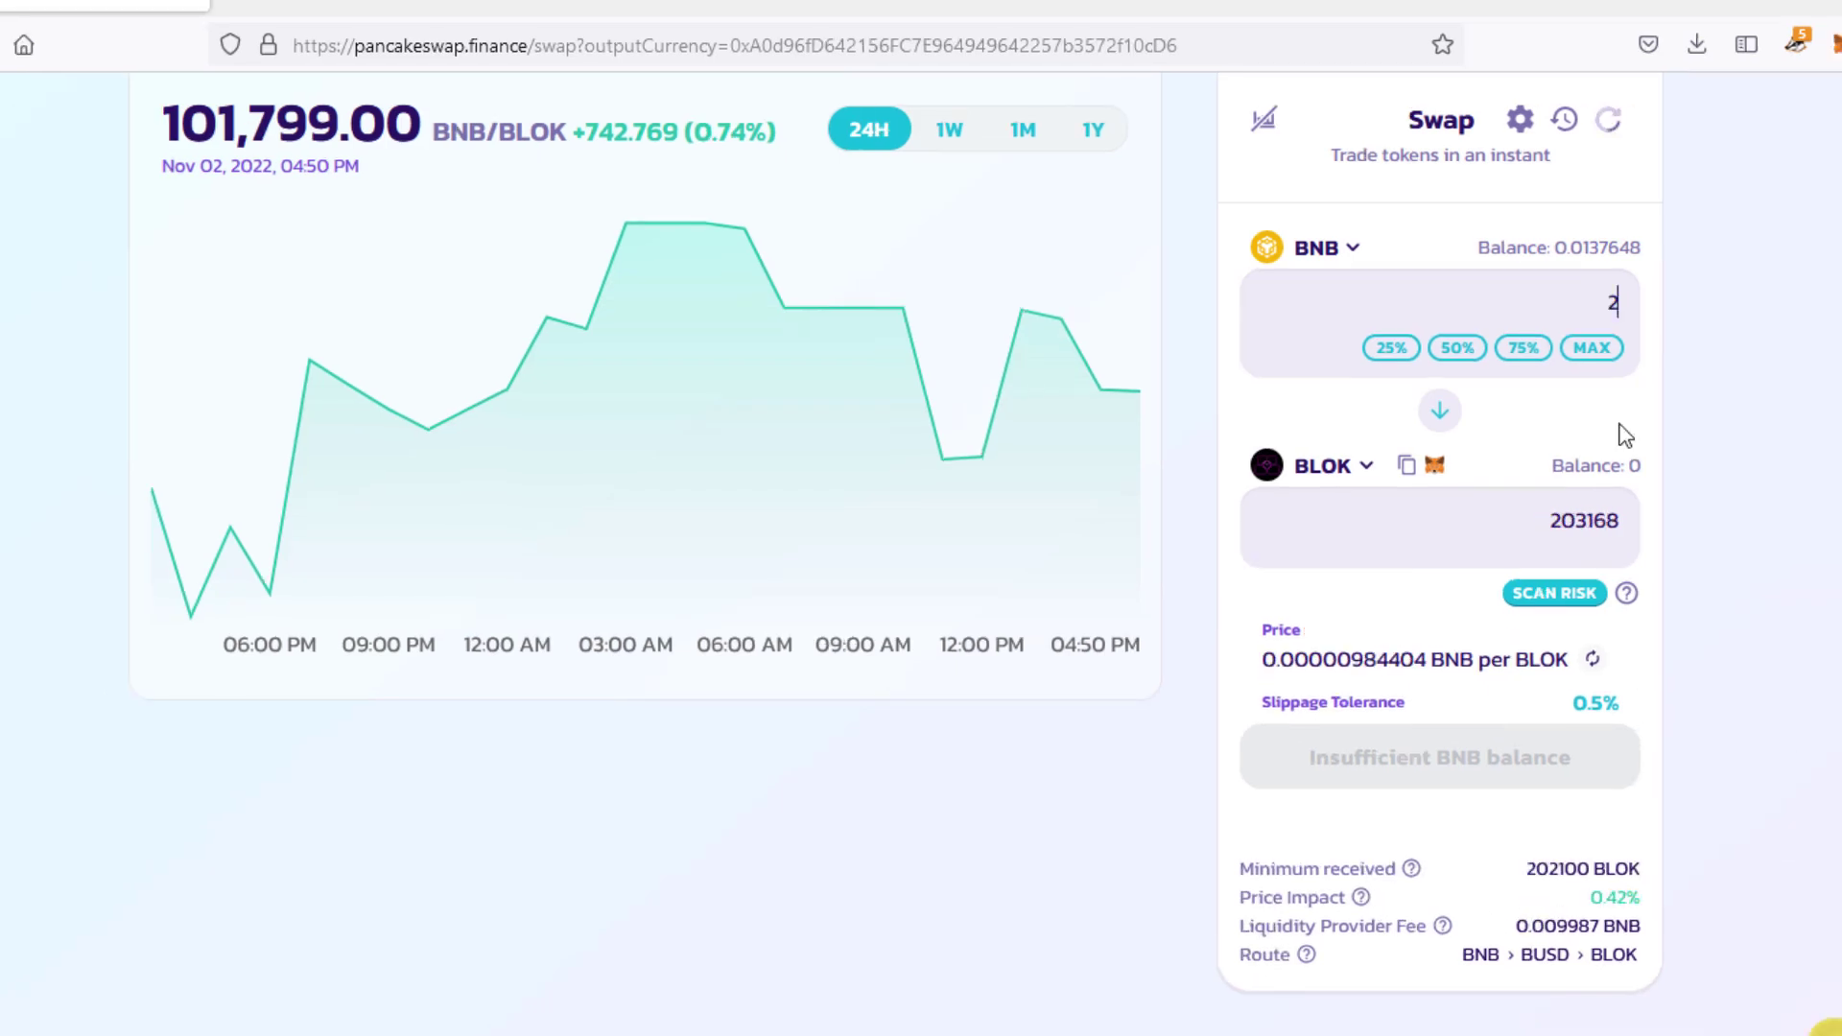
pyautogui.press('BackSpace')
pyautogui.write('30')
pyautogui.press('BackSpace')
pyautogui.press('BackSpace')
pyautogui.write('1')
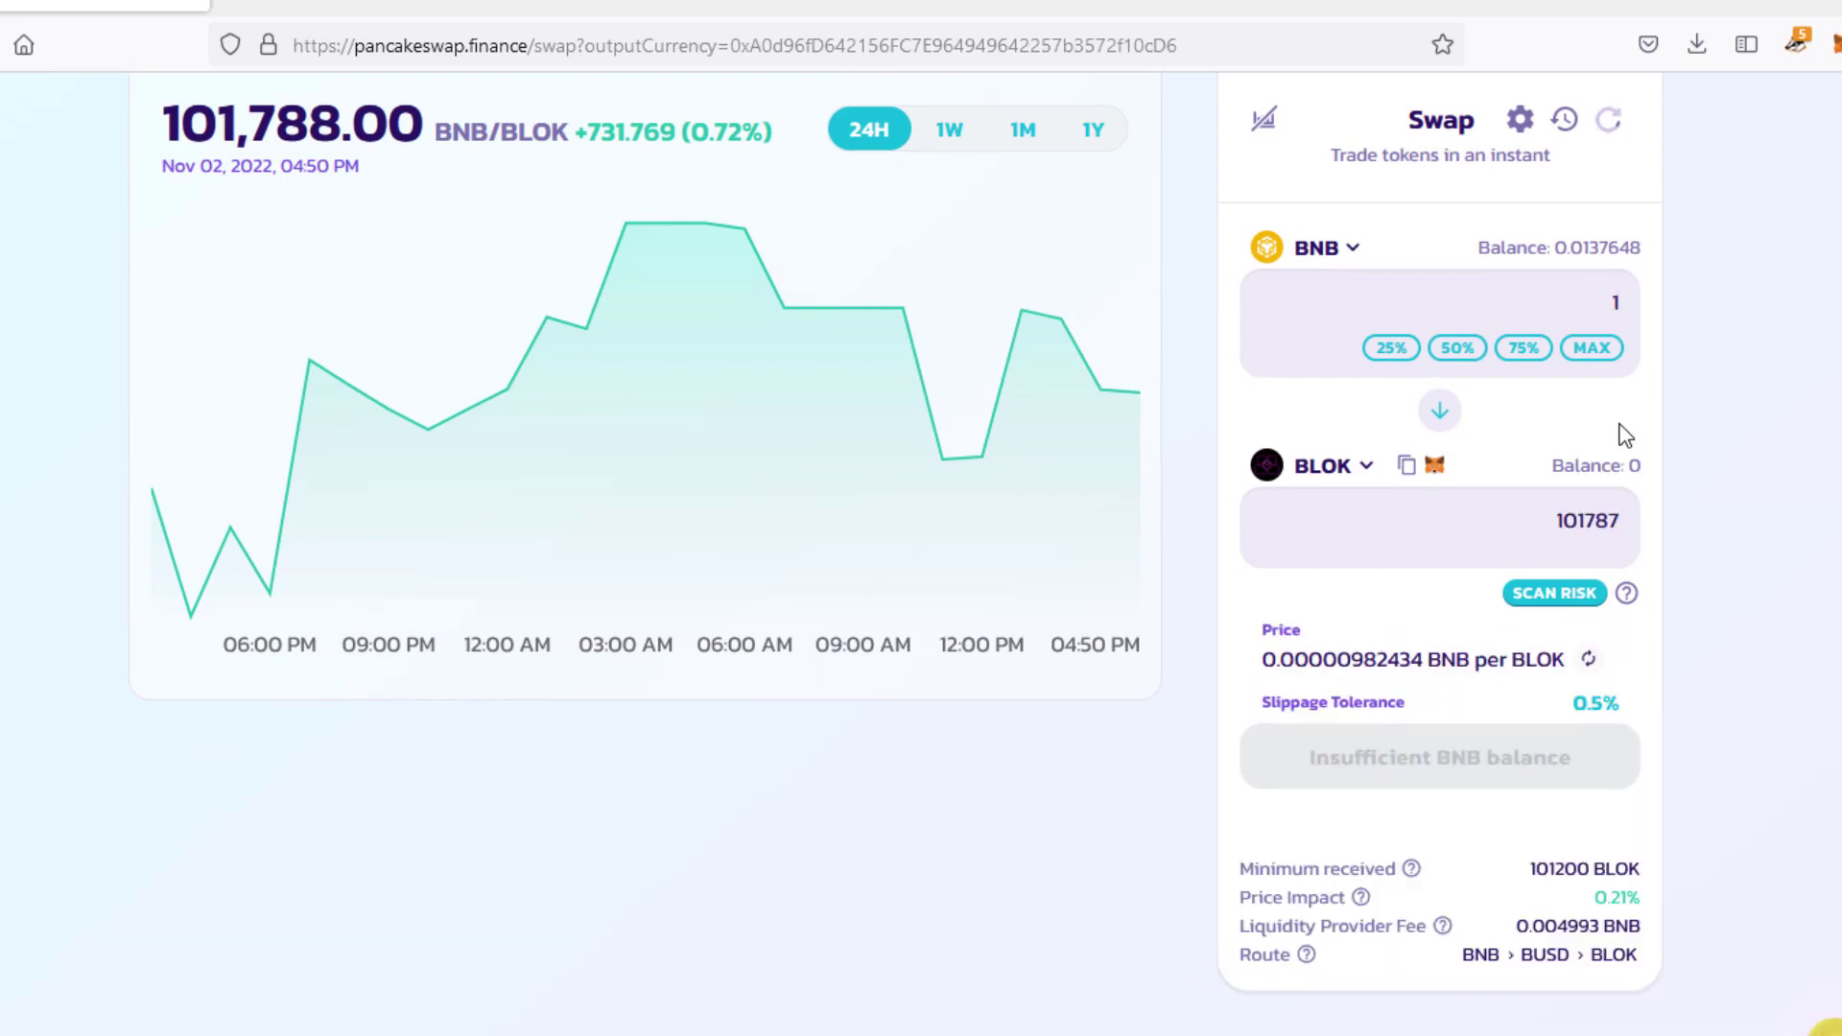
pyautogui.press('BackSpace')
pyautogui.write('2')
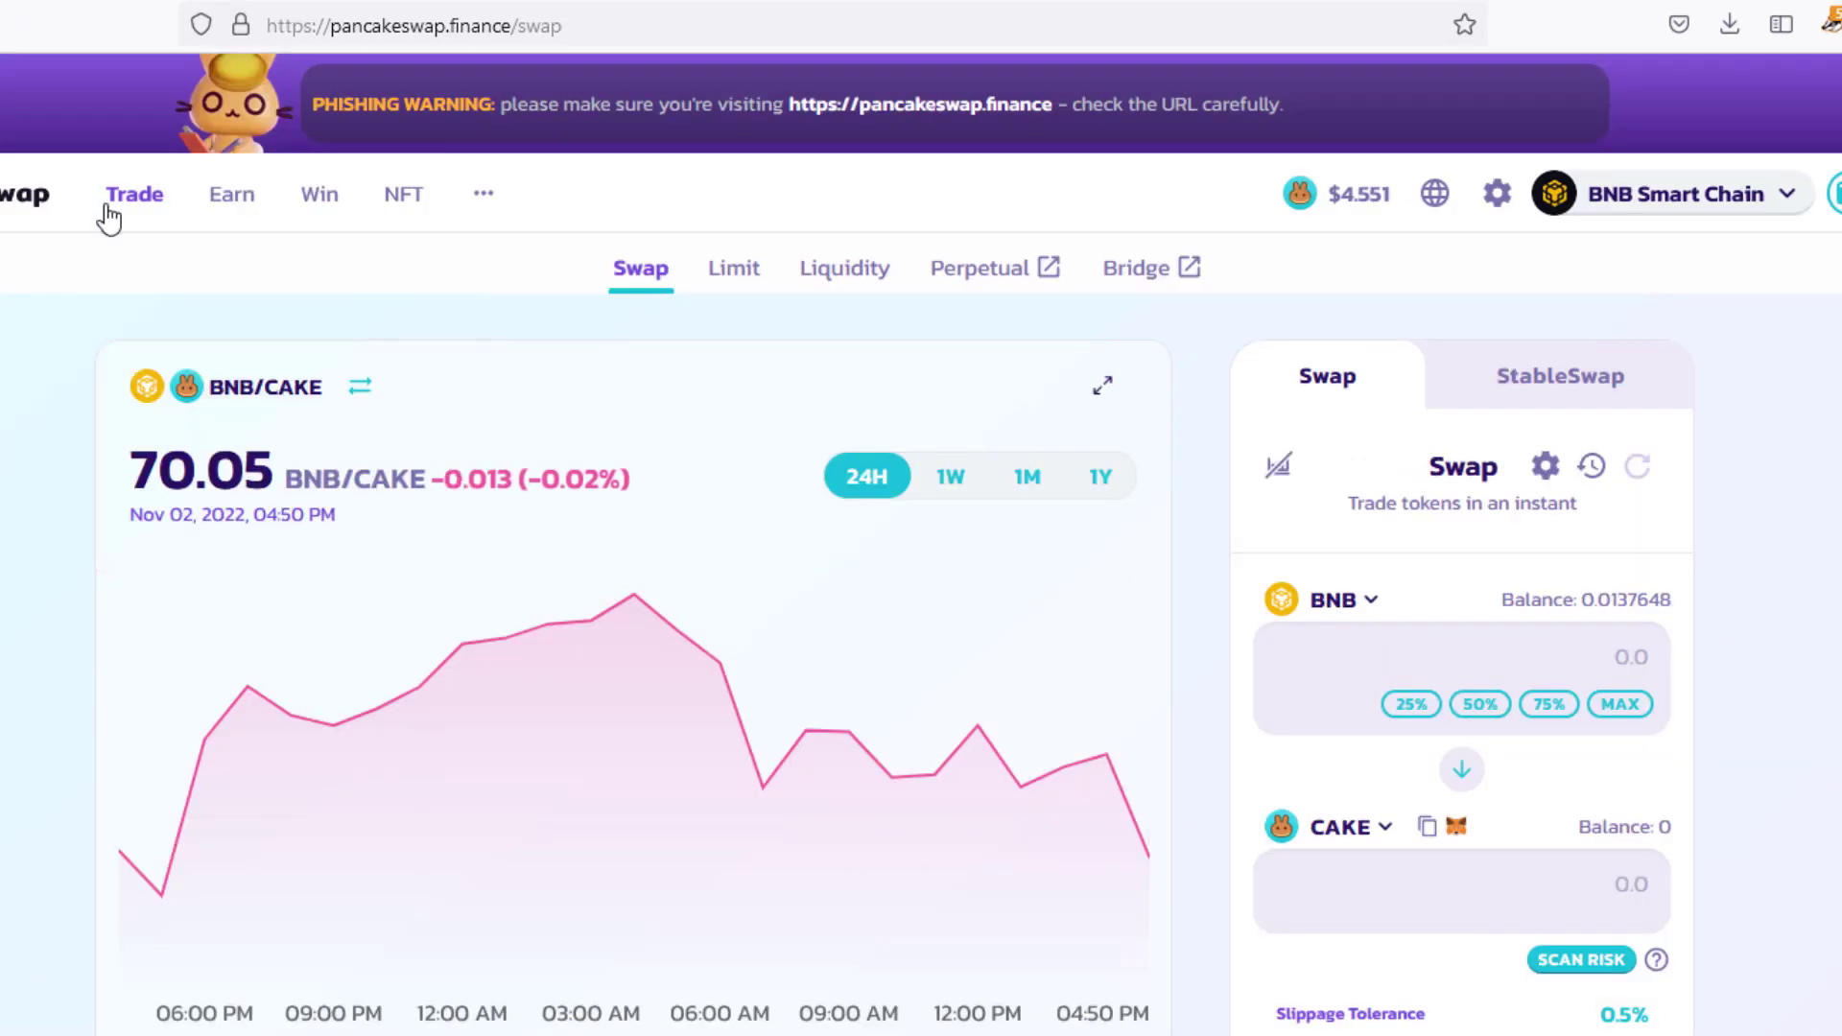
# Open the limit order page and look over the BNB-to-CAKE order form
pyautogui.moveTo(156, 222)
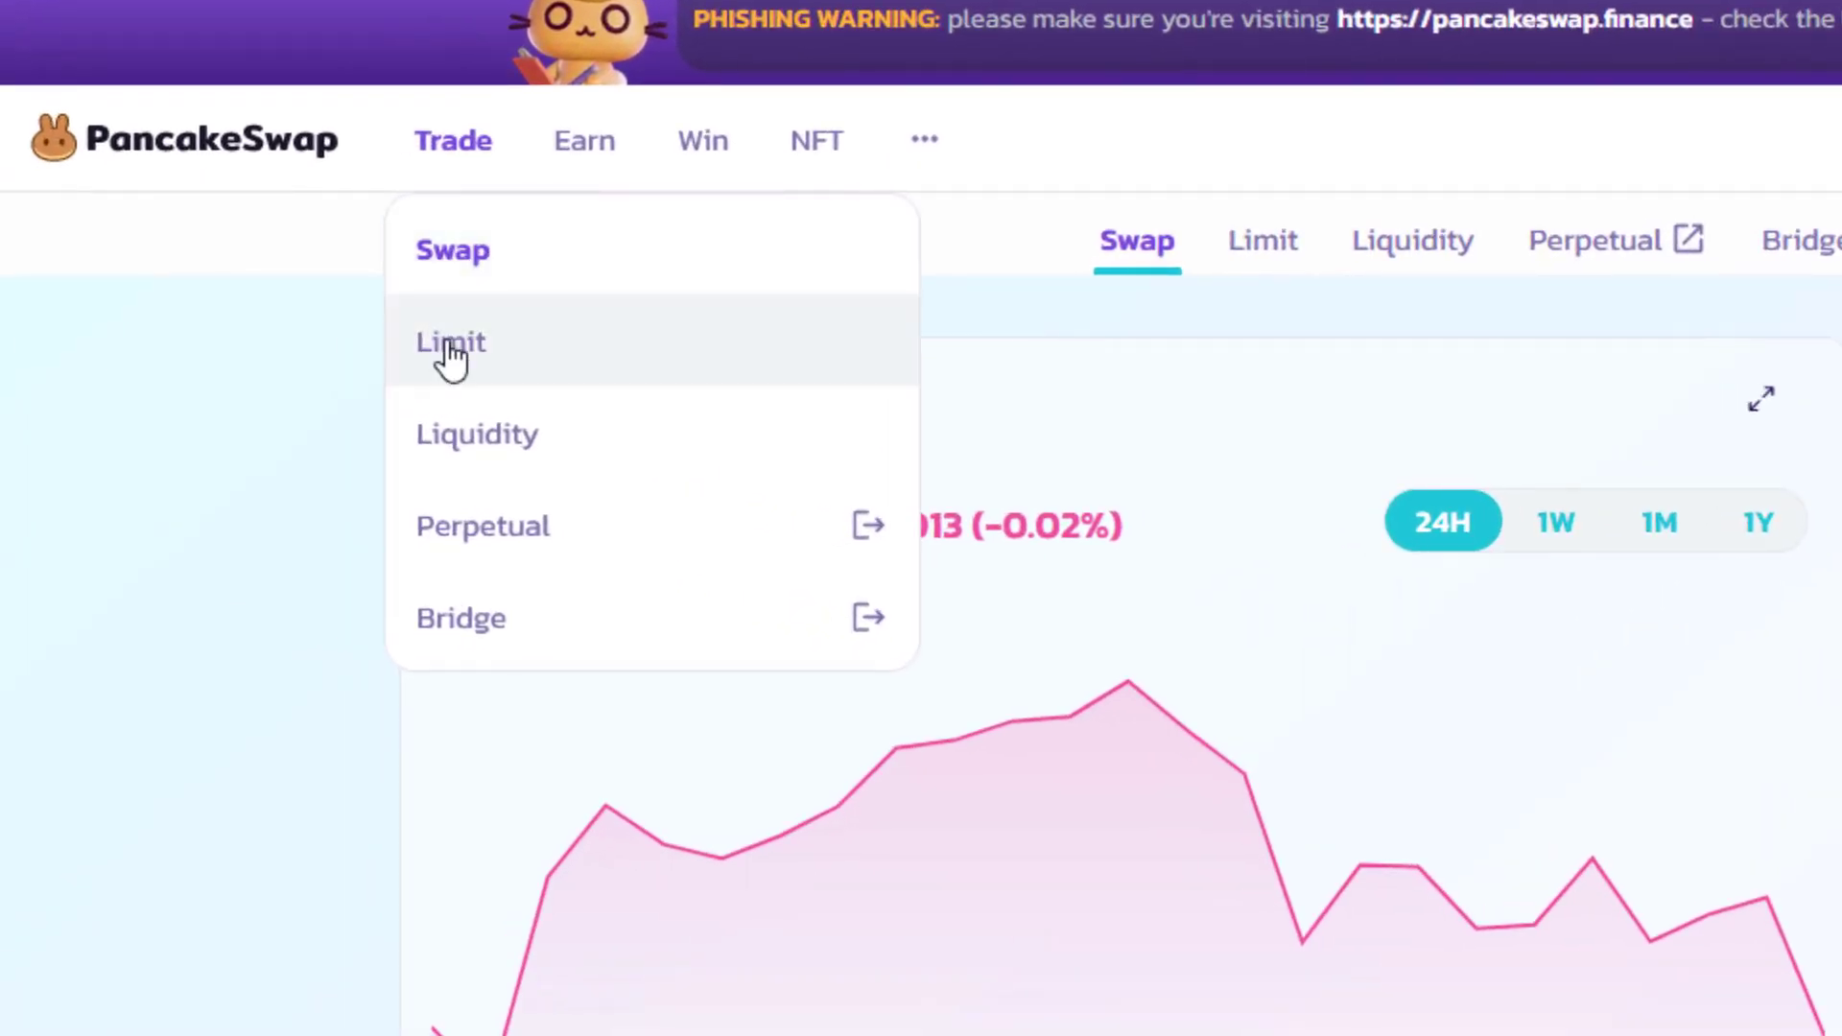
pyautogui.click(448, 345)
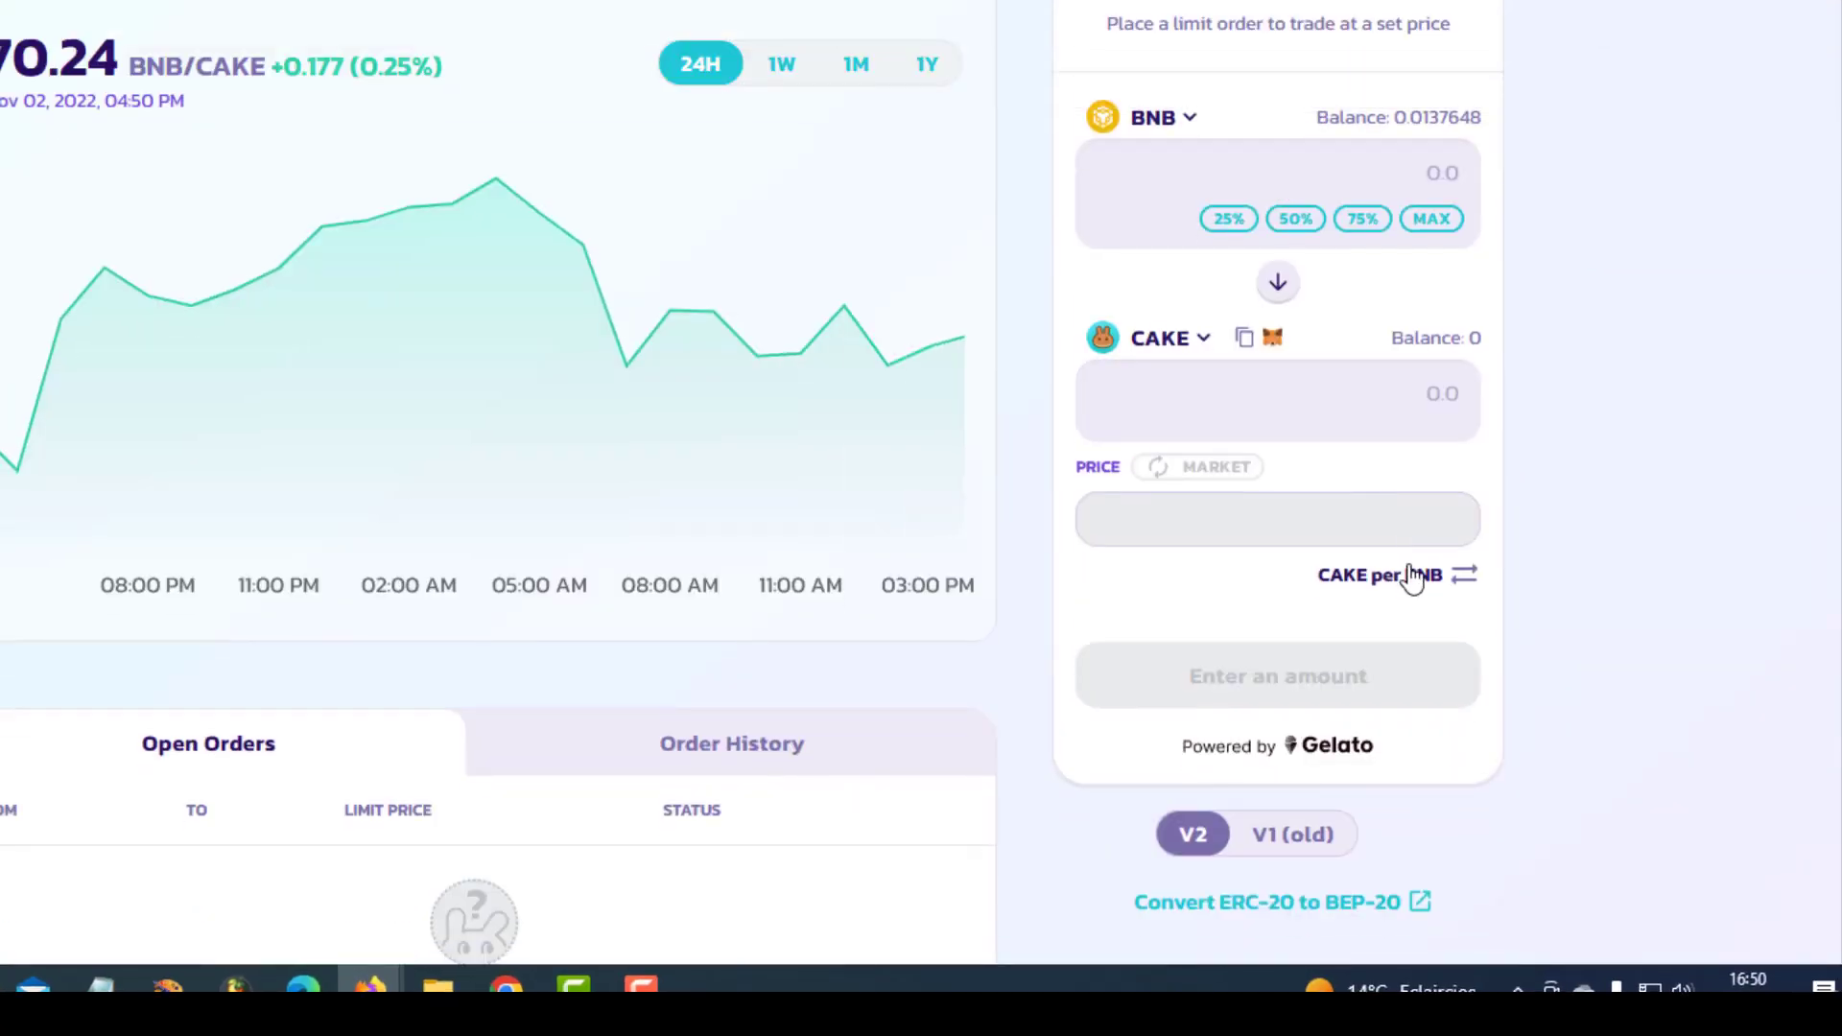
pyautogui.scroll(2, 1411, 579)
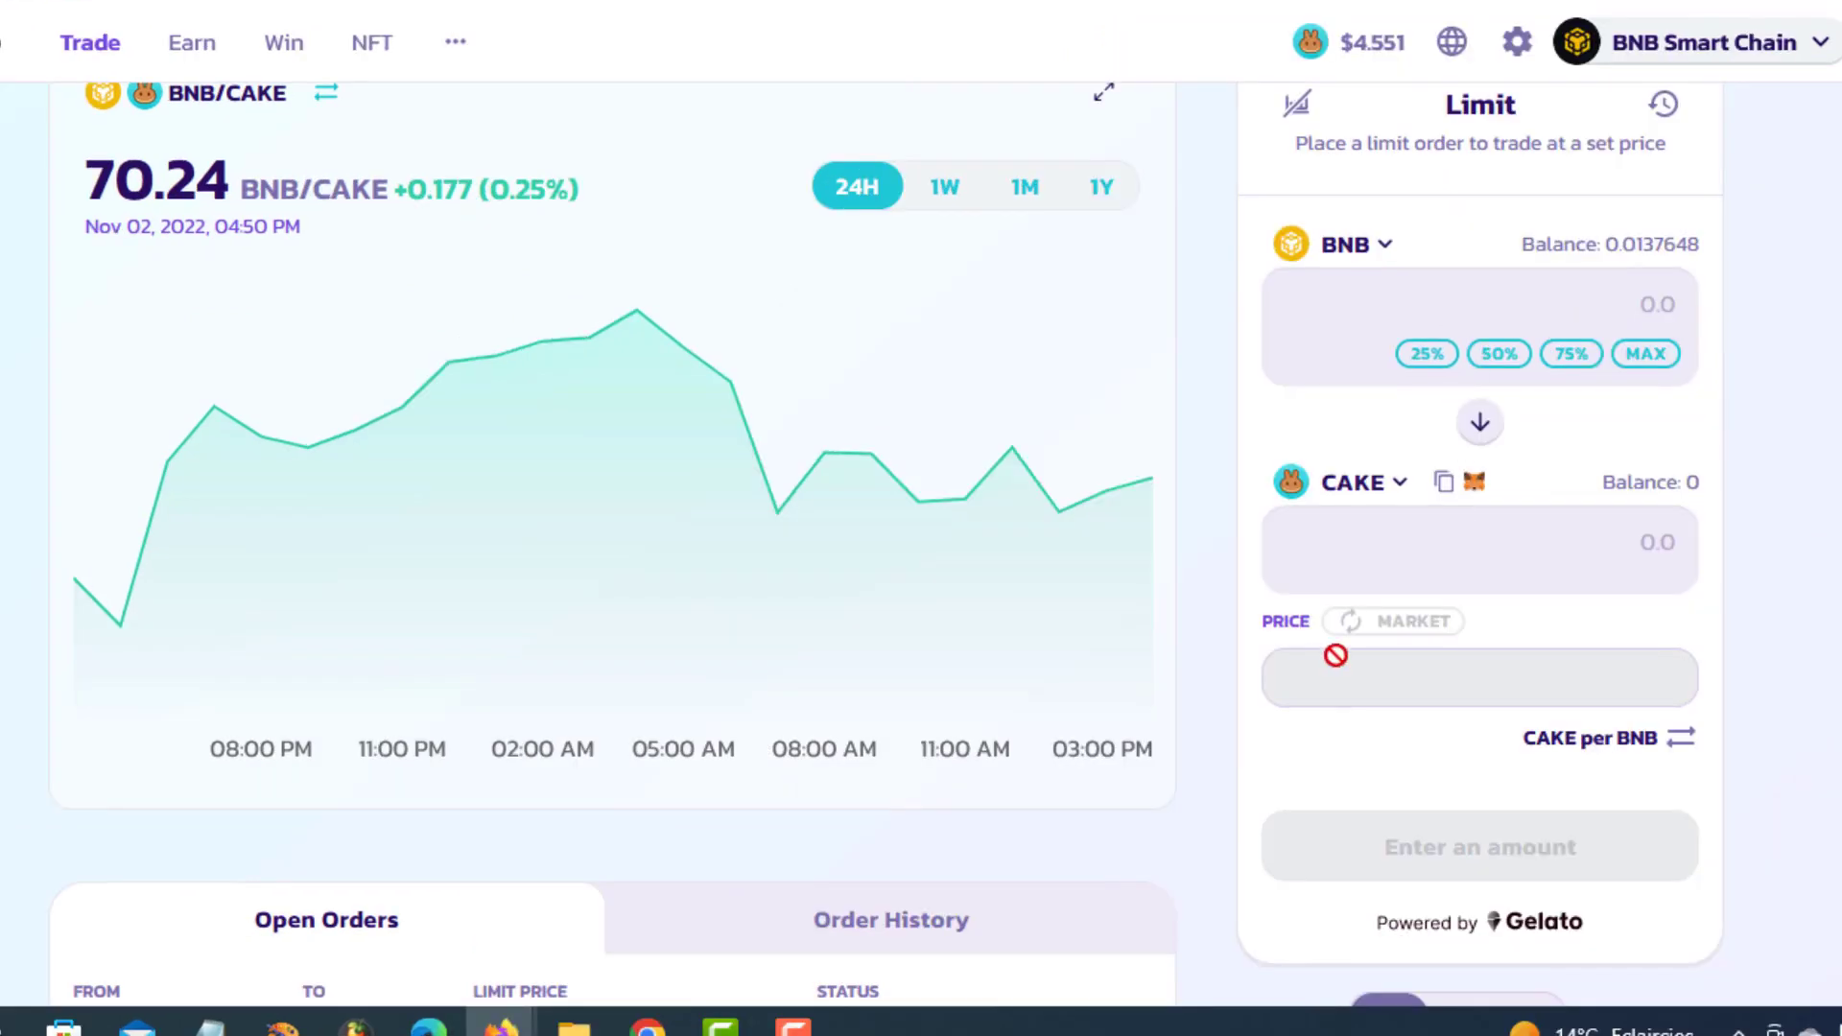
pyautogui.scroll(2, 1439, 526)
# Preview adding 20 BNB of liquidity to the BNB-CAKE pair and view the tokens that can be selected for a pair
pyautogui.moveTo(76, 77)
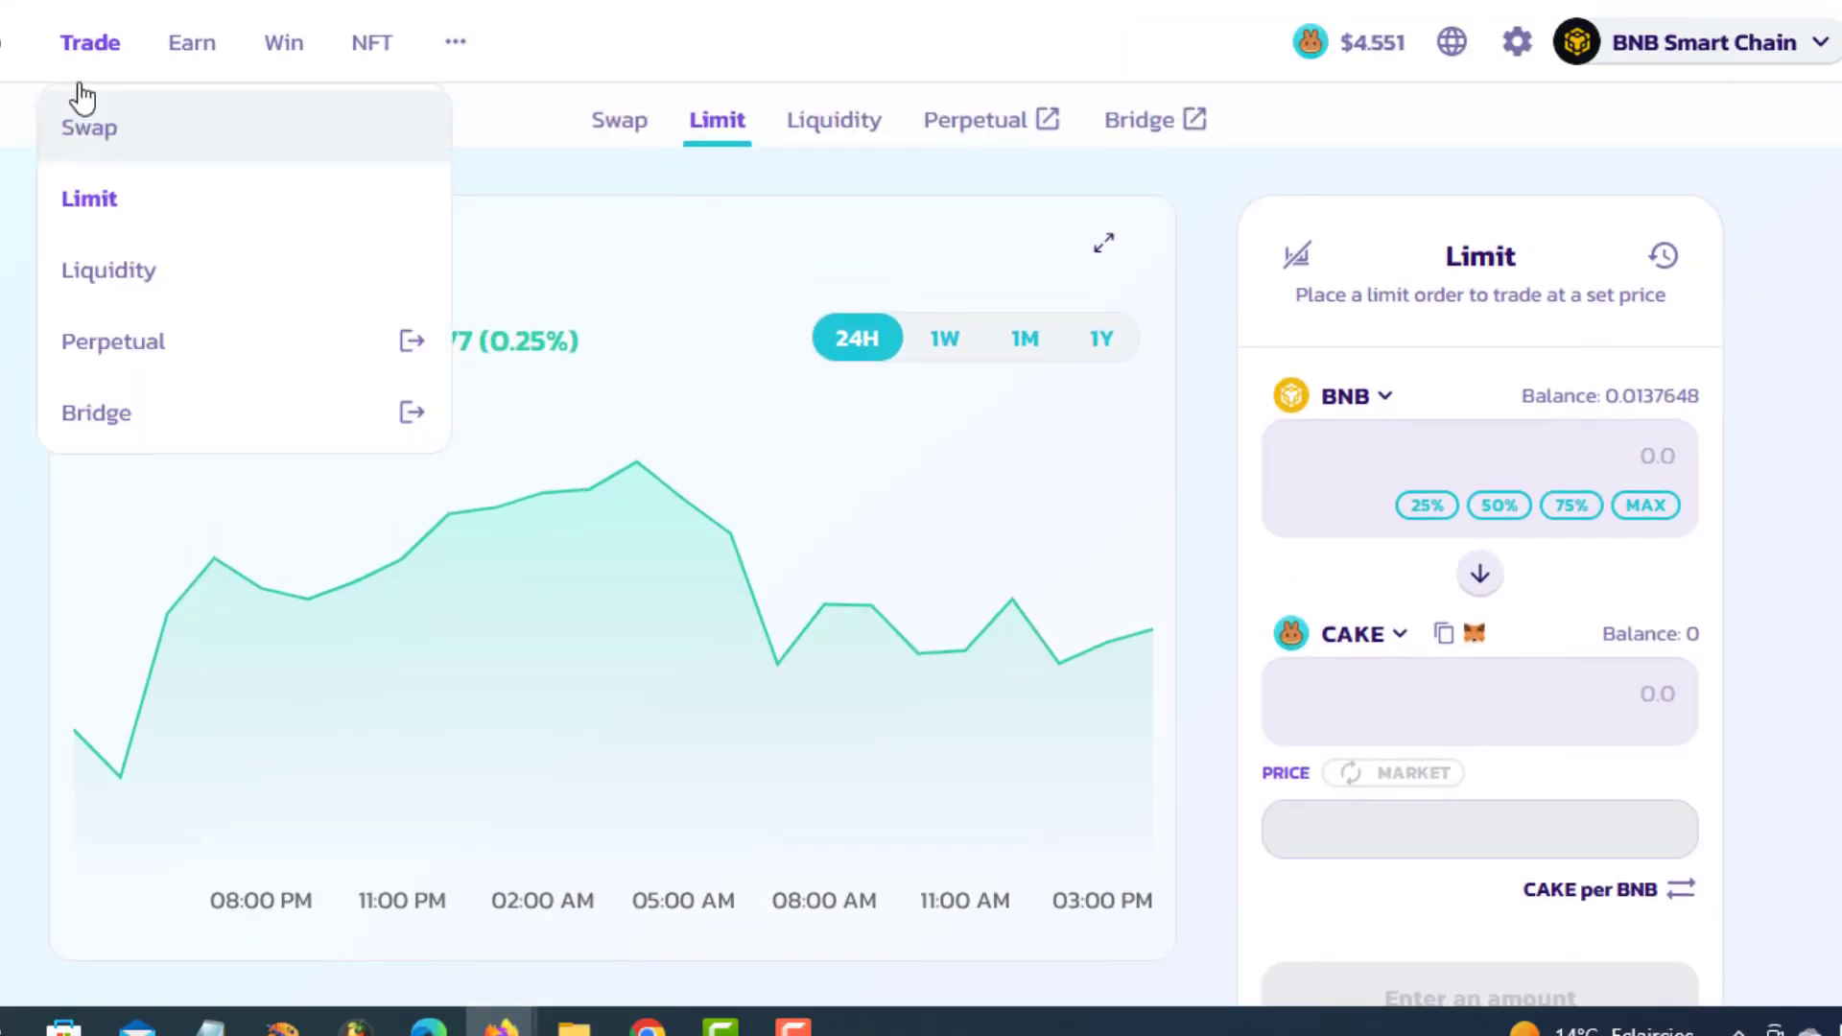
pyautogui.click(110, 271)
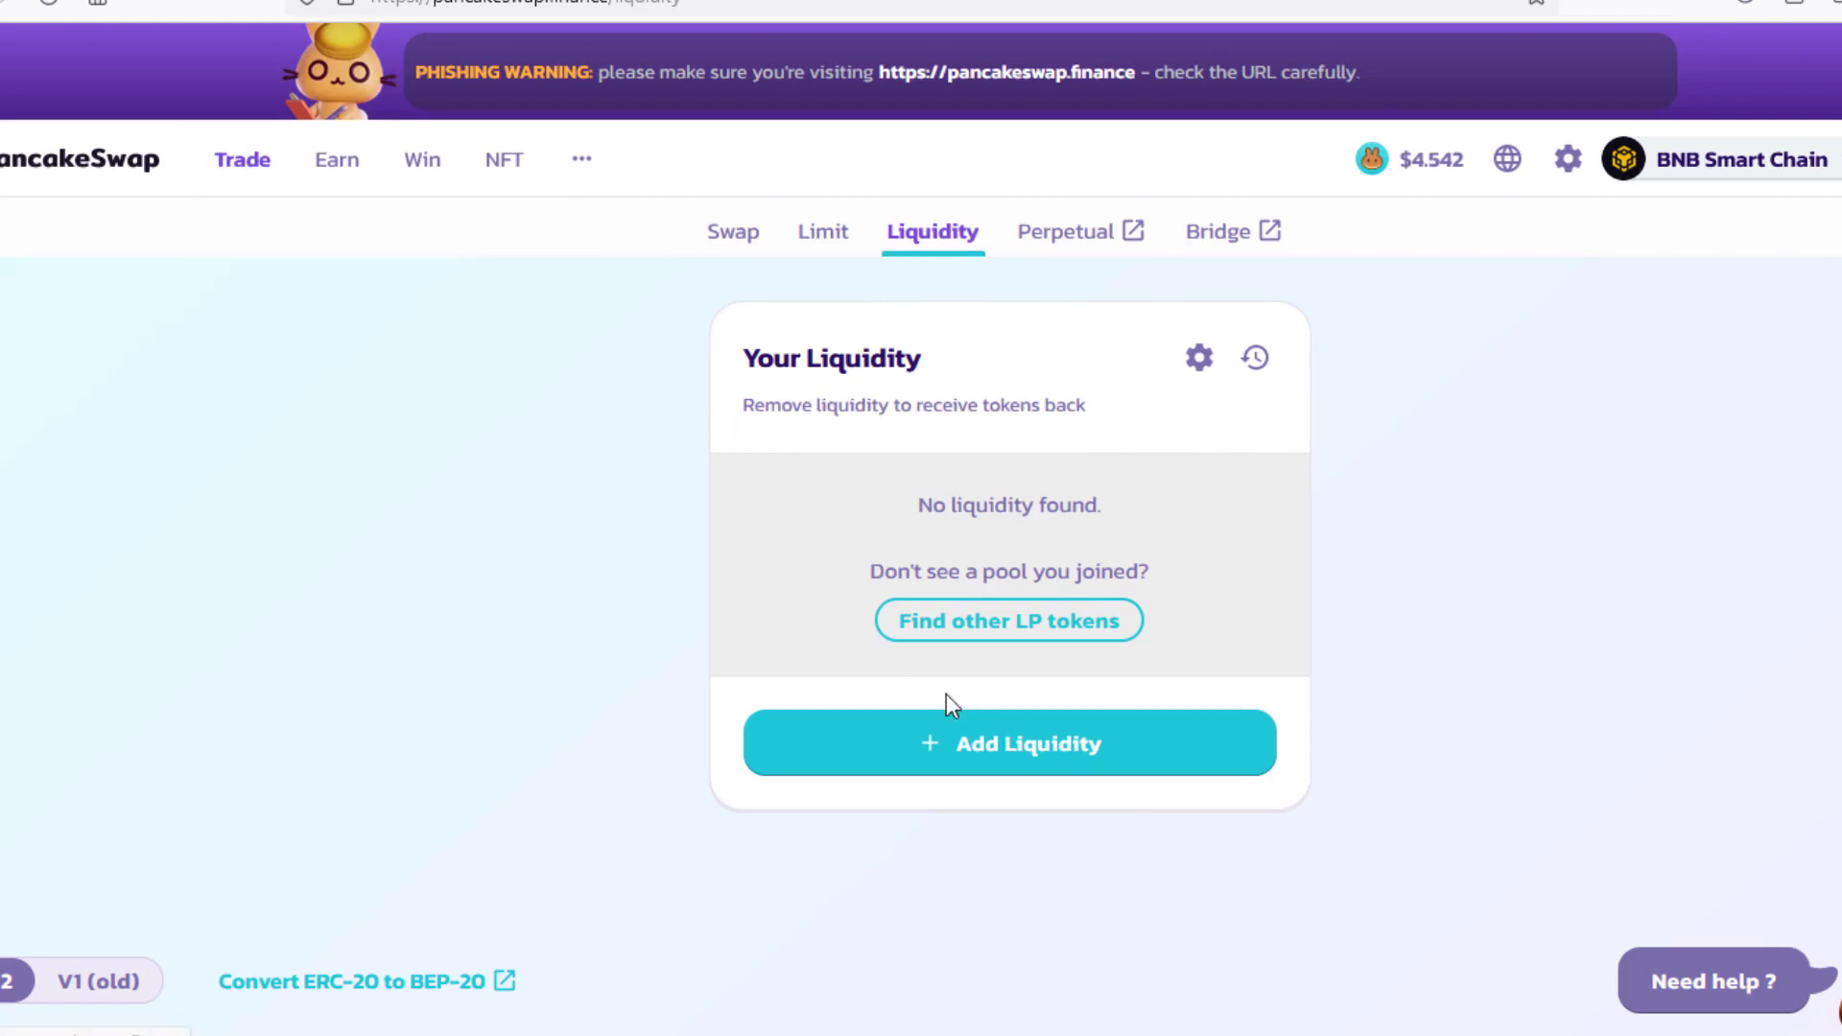
pyautogui.click(987, 757)
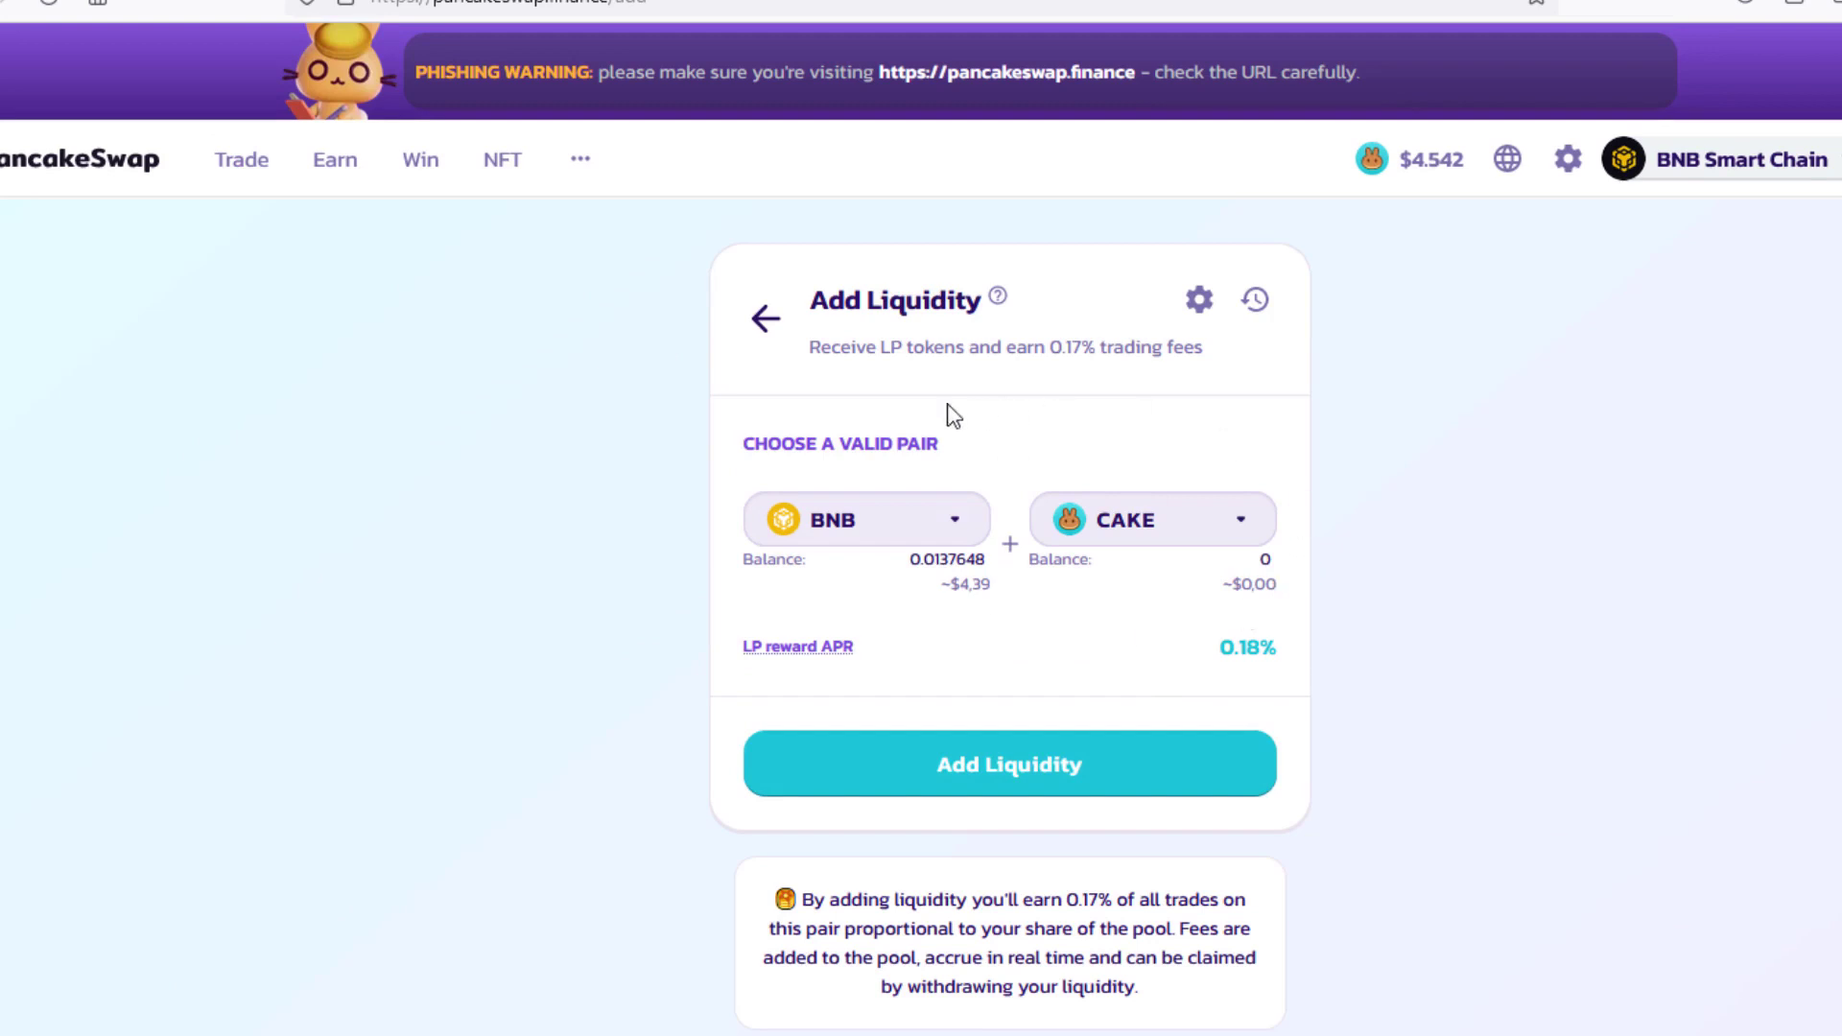
pyautogui.click(967, 795)
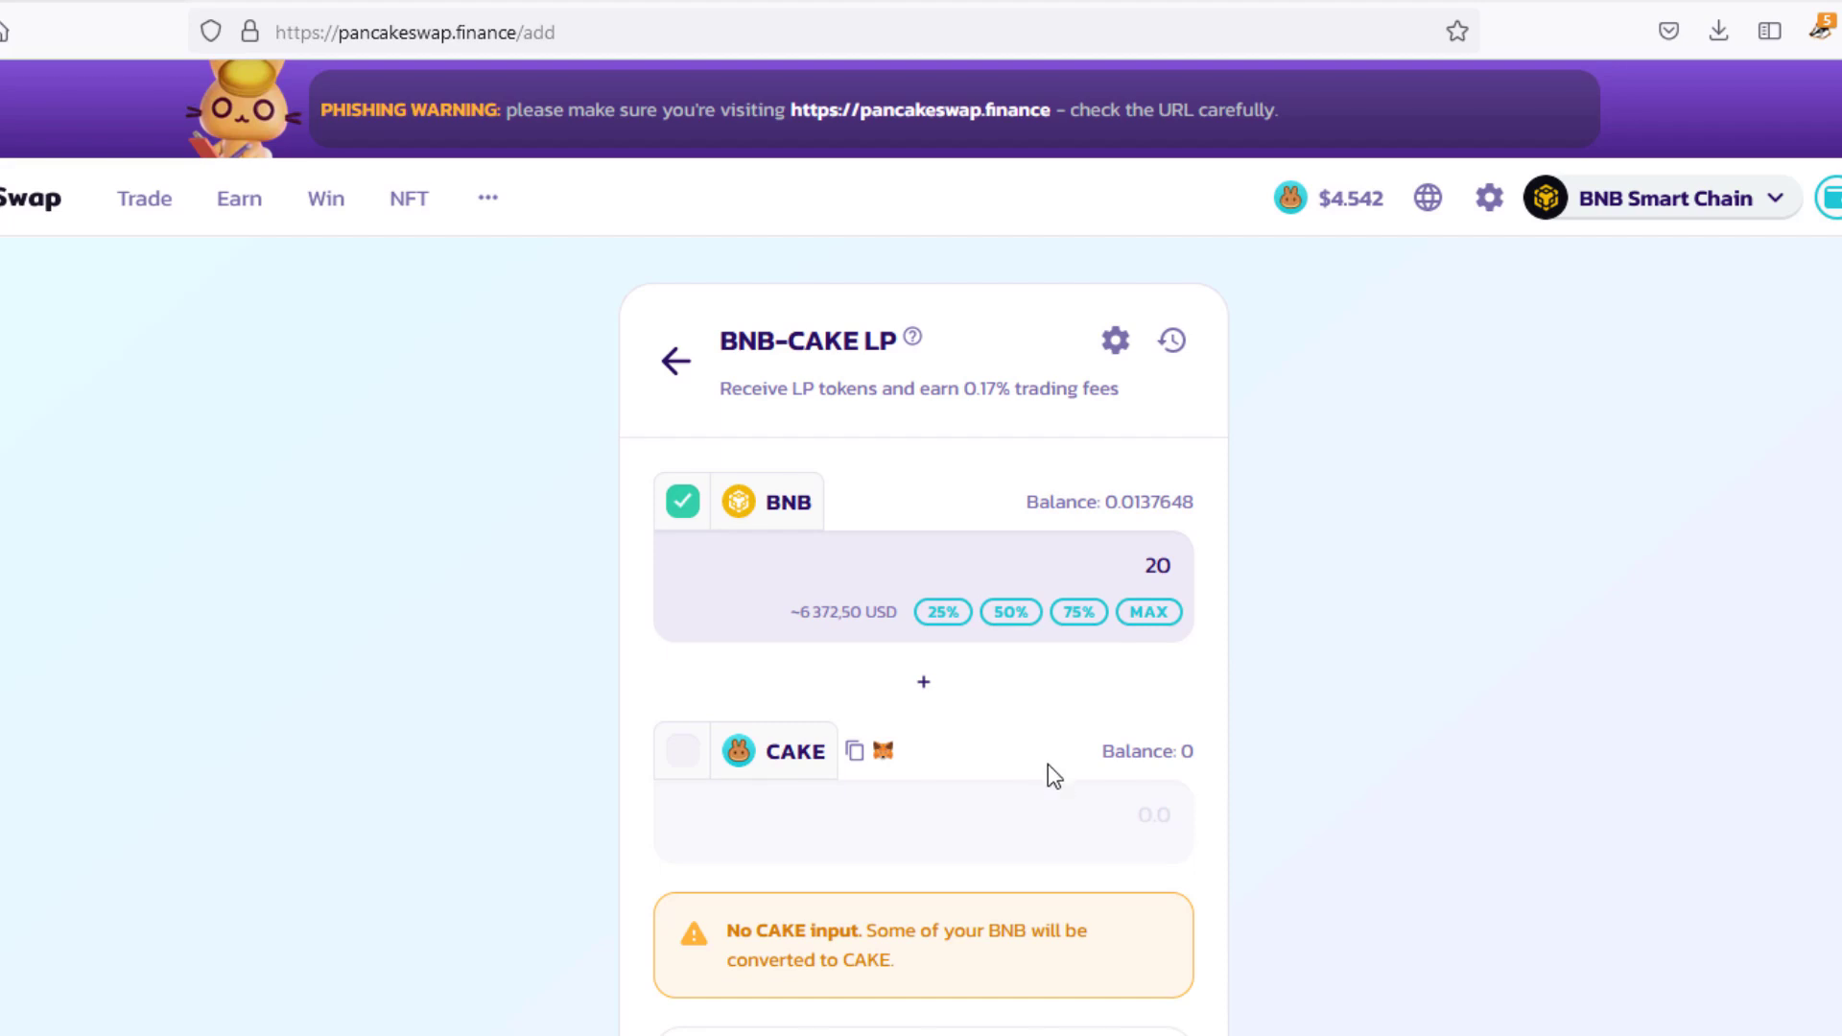
pyautogui.scroll(-1, 1017, 633)
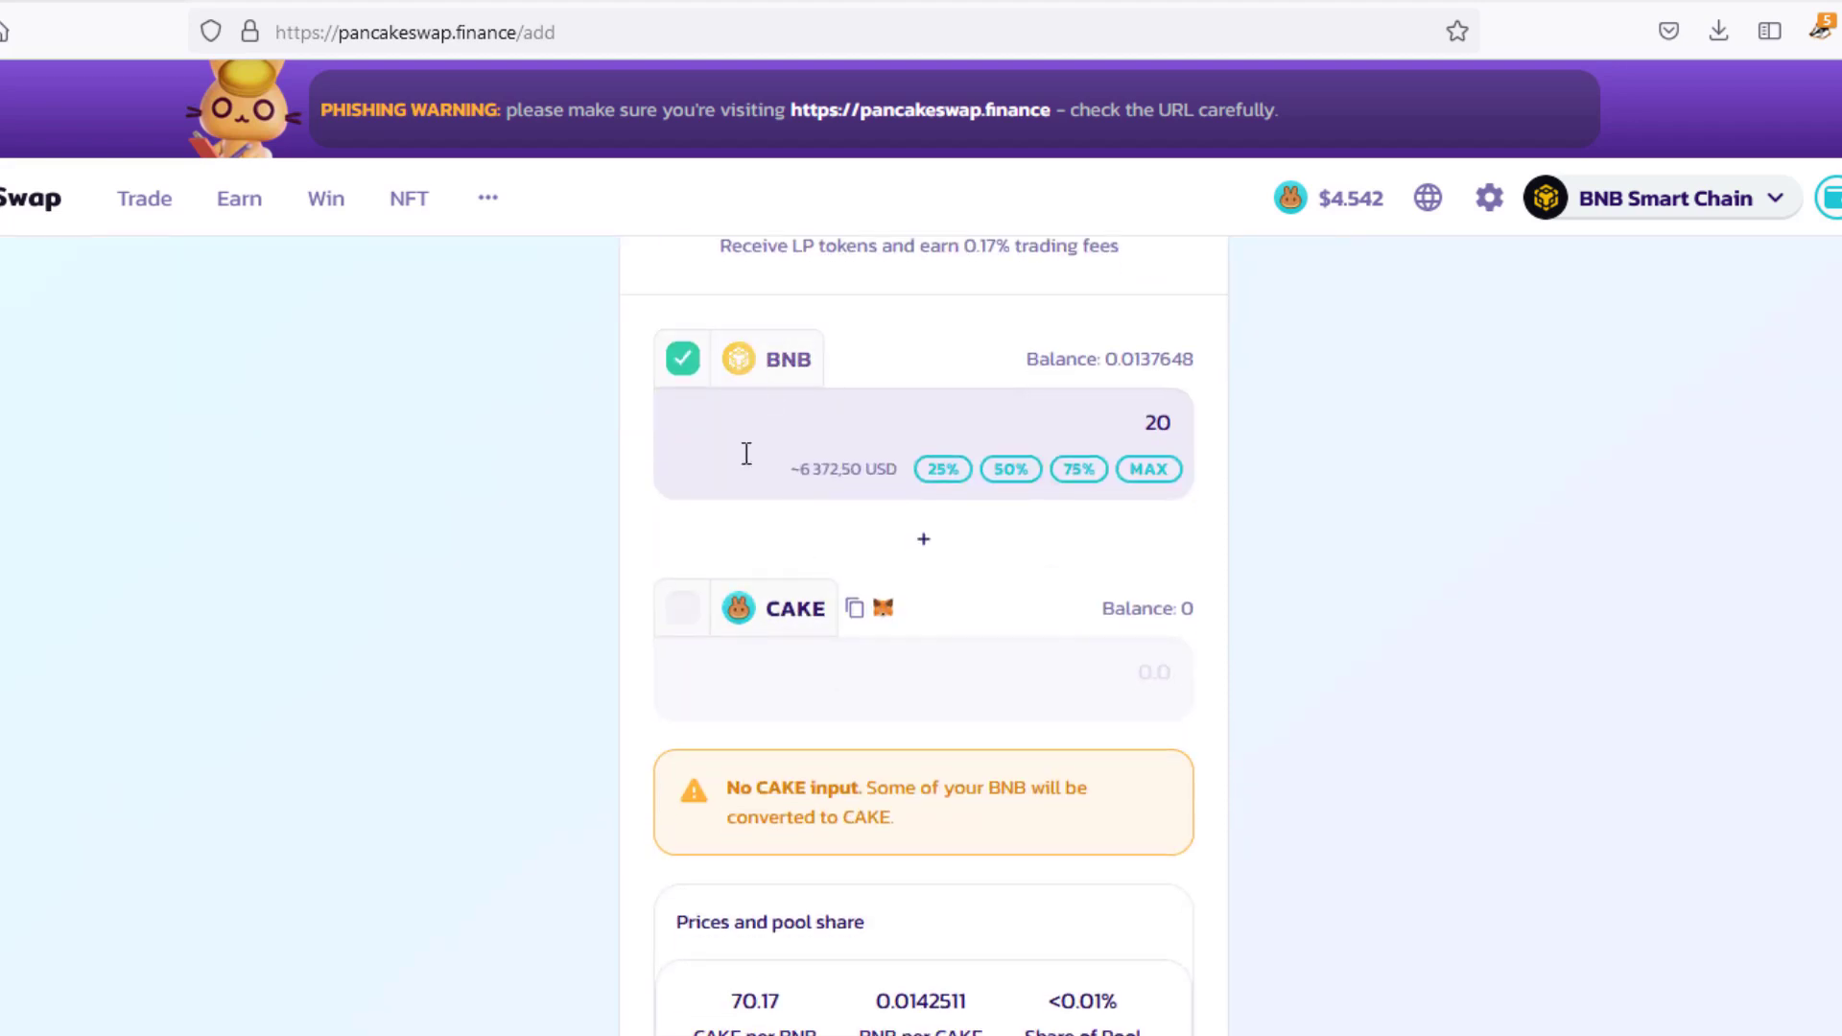
pyautogui.click(888, 567)
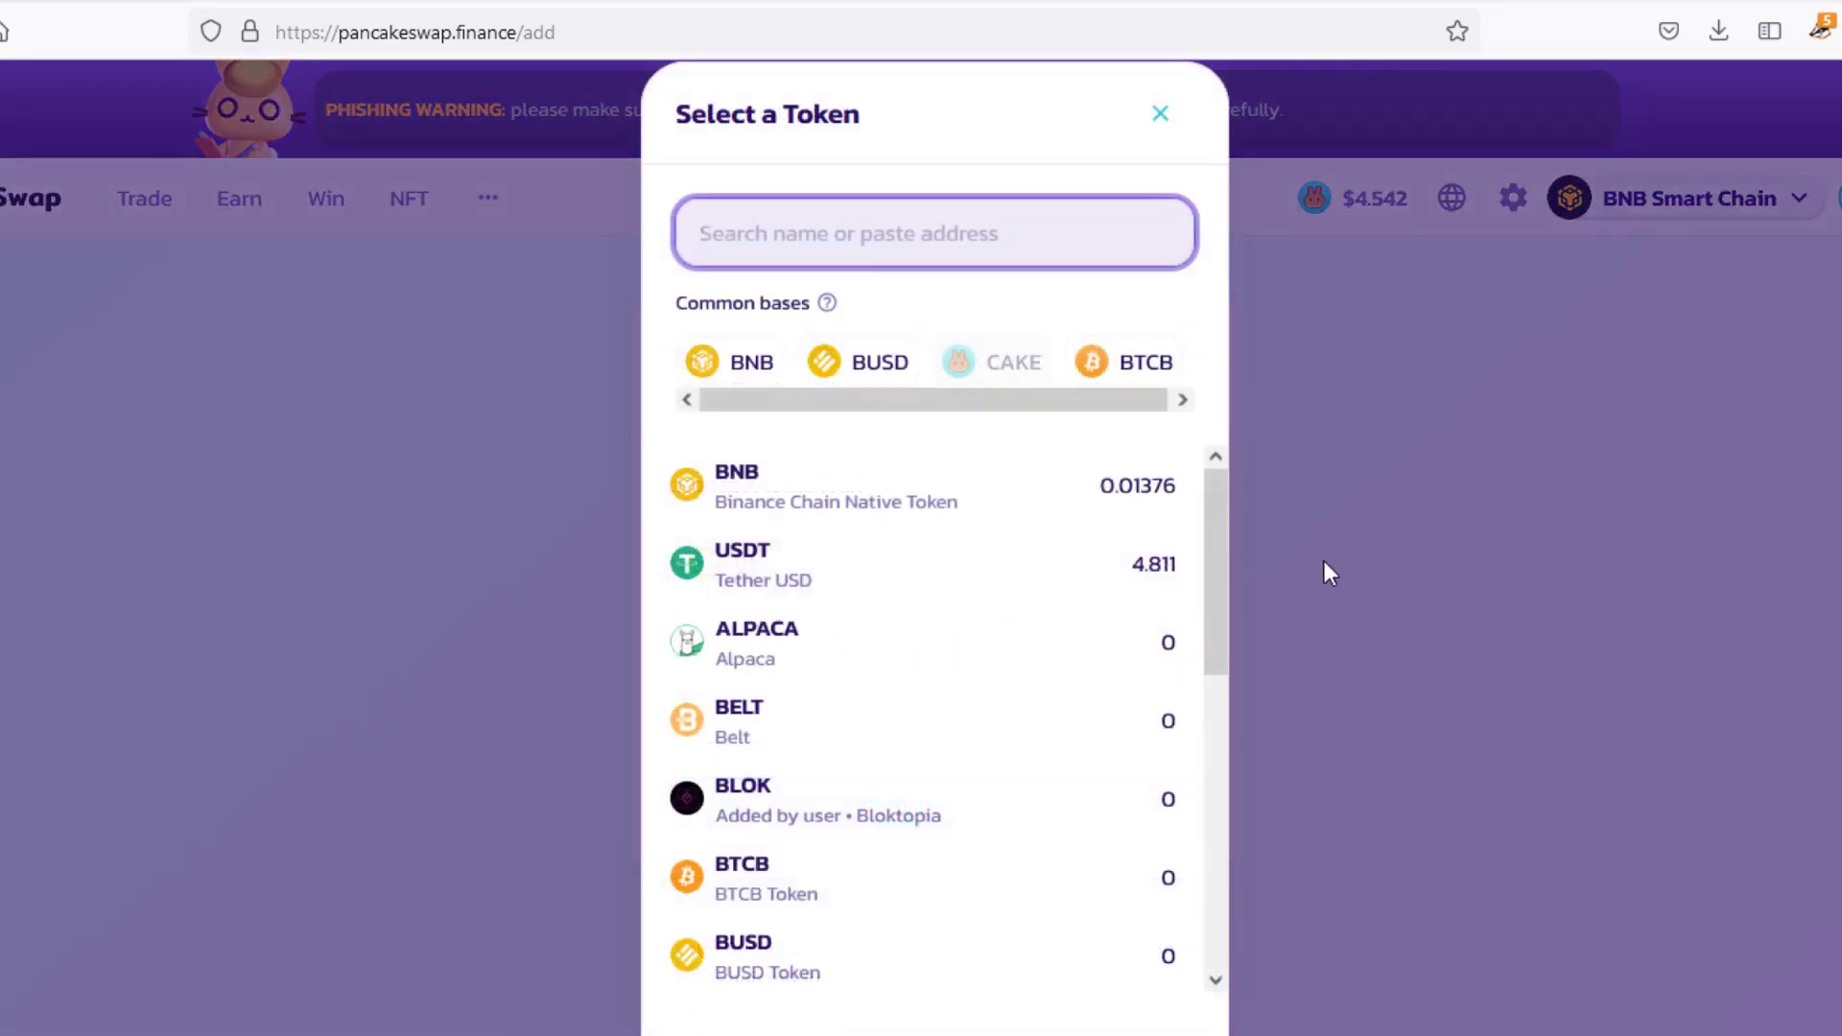
pyautogui.click(1323, 566)
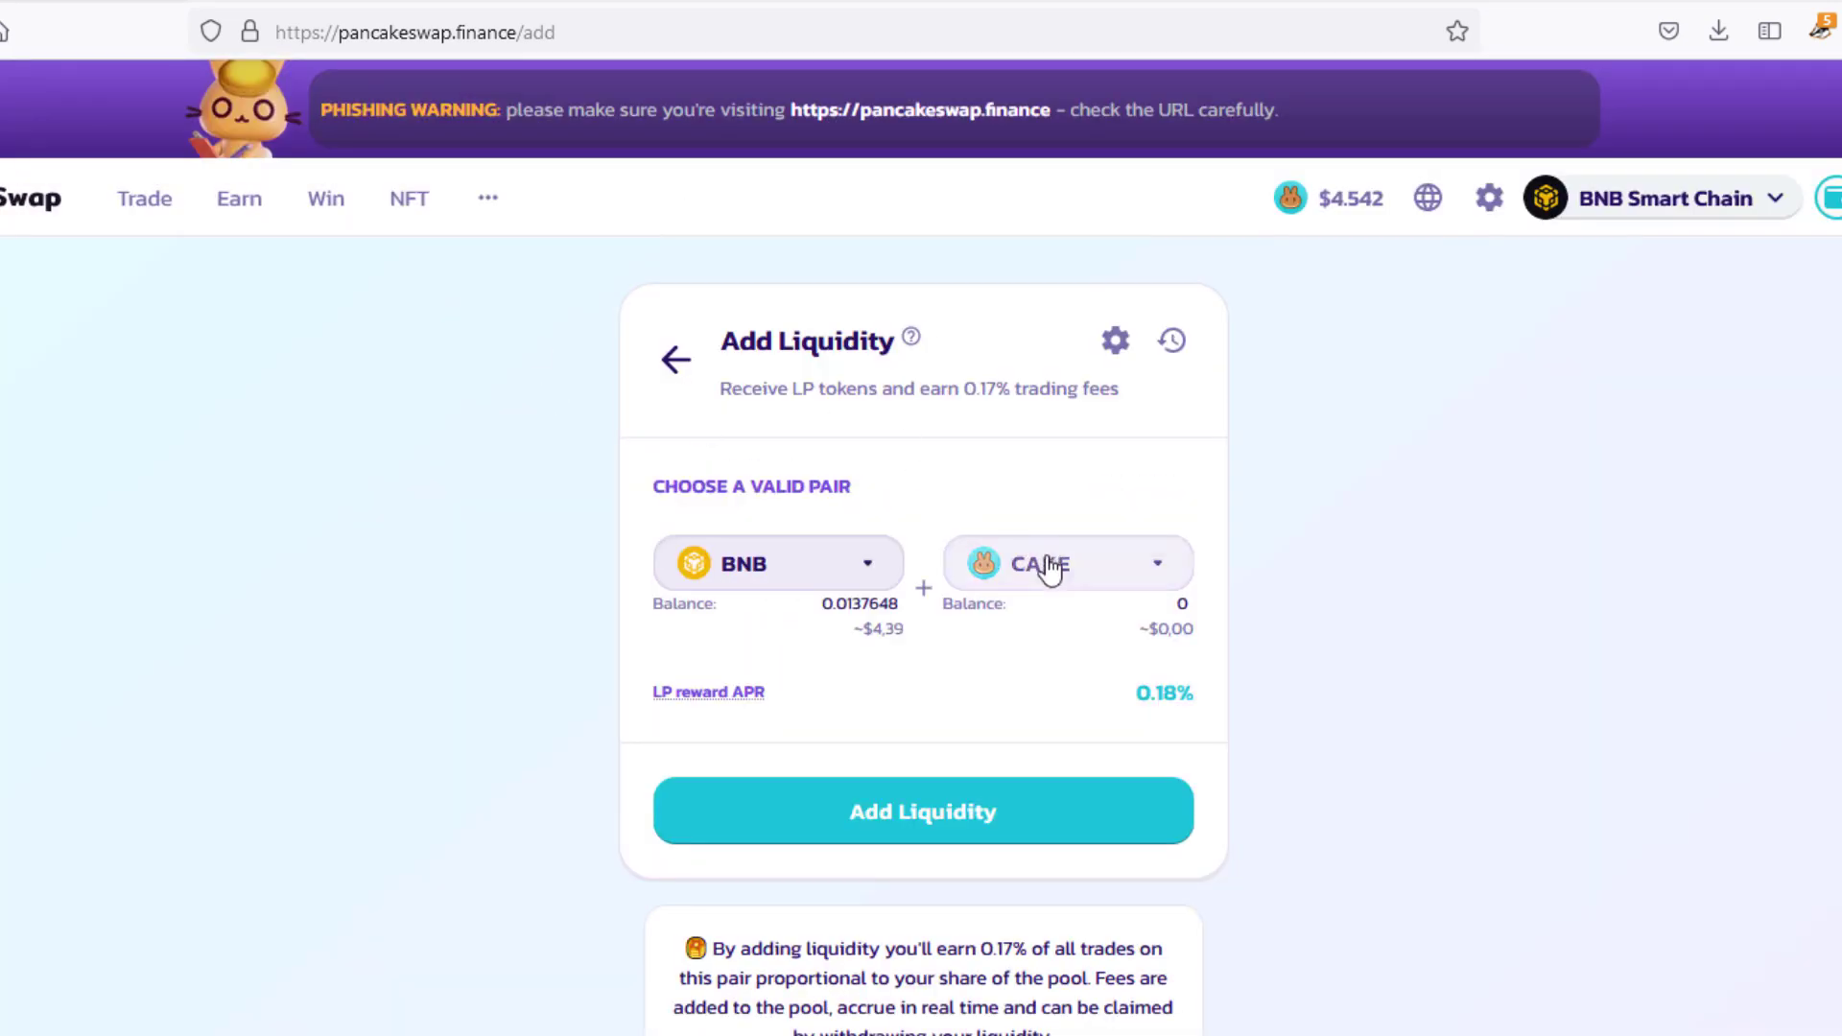
# Open the Farms page and browse the live farm pairs with their APR, liquidity and multipliers
pyautogui.moveTo(245, 213)
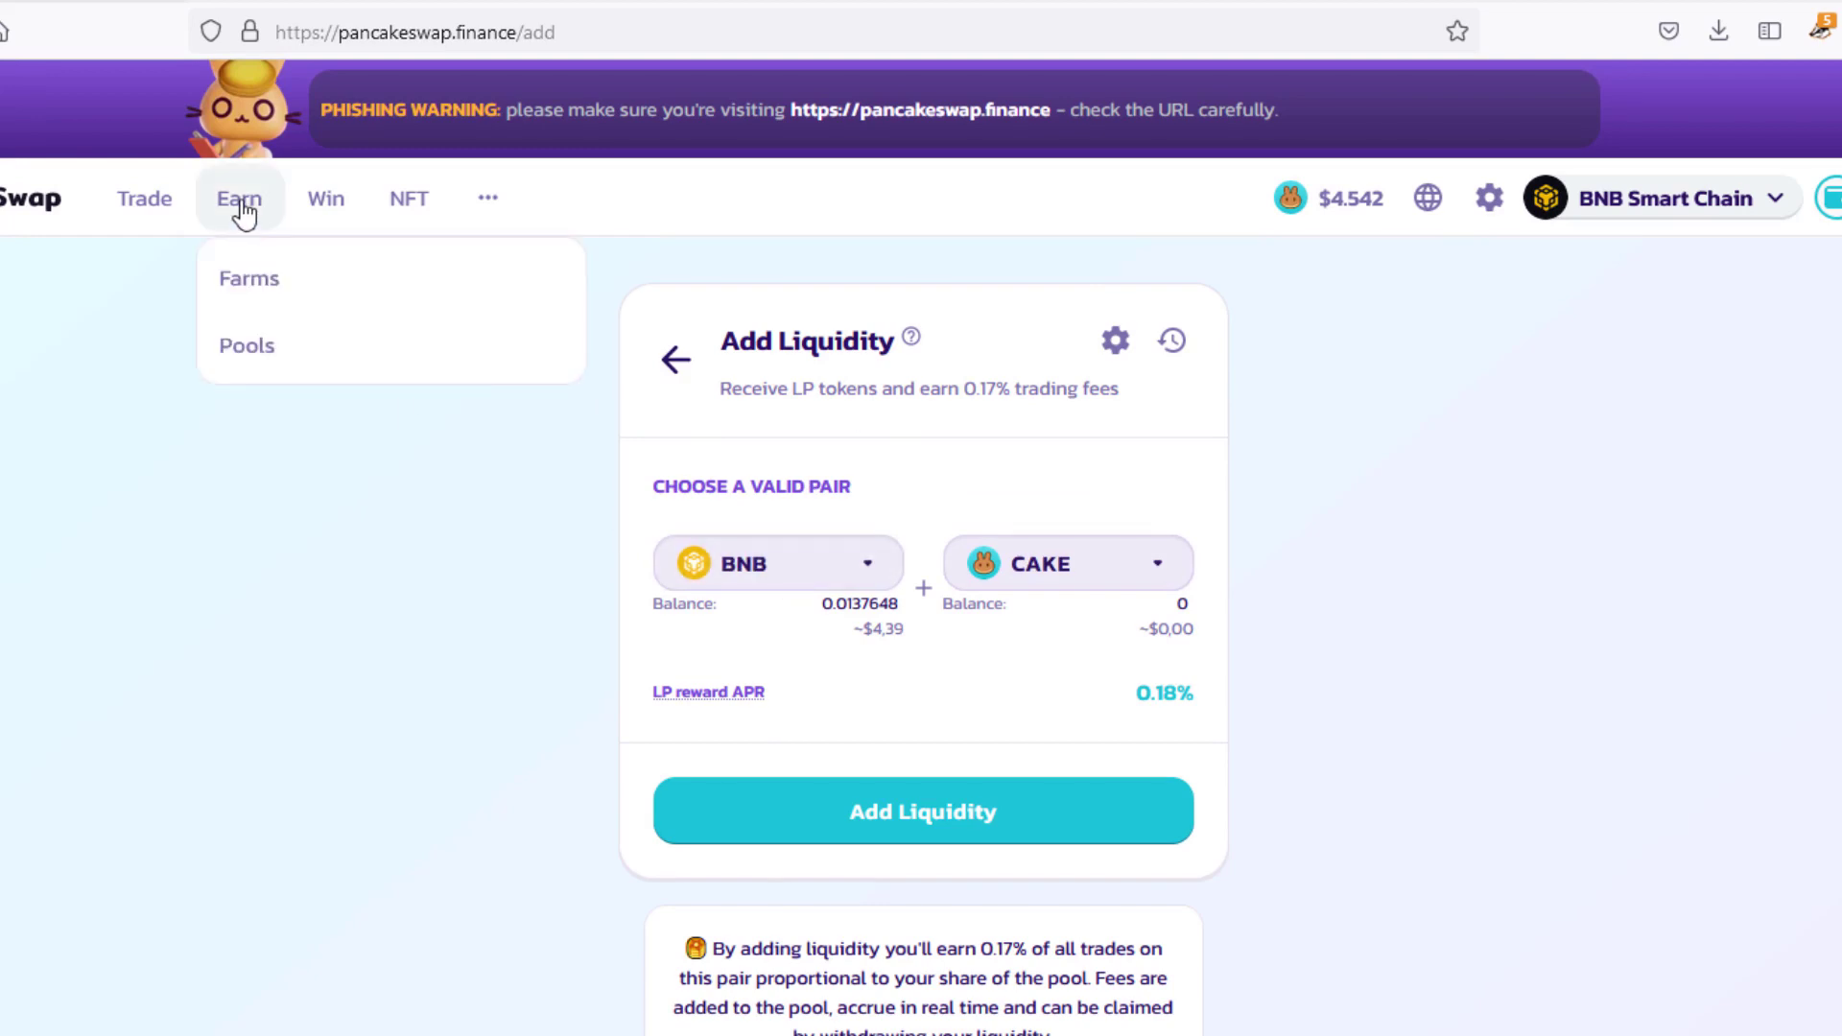
pyautogui.click(257, 298)
pyautogui.scroll(-7, 369, 398)
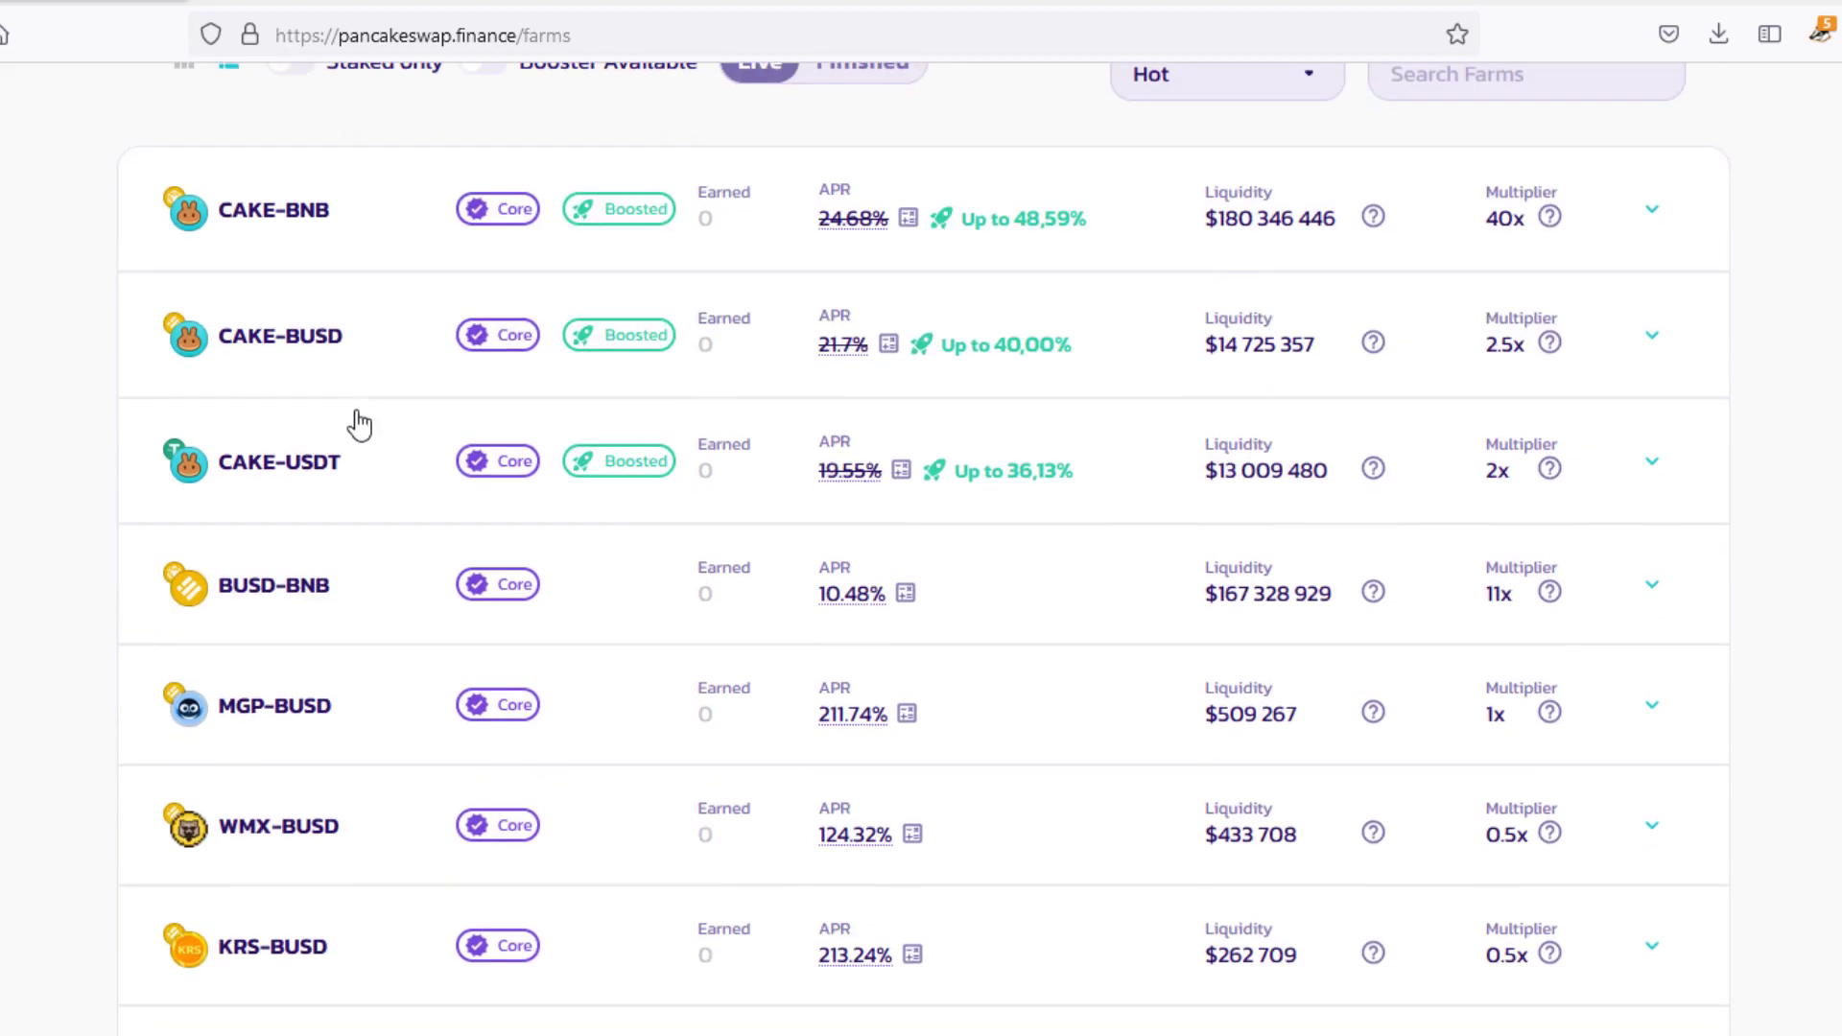
pyautogui.scroll(-4, 369, 456)
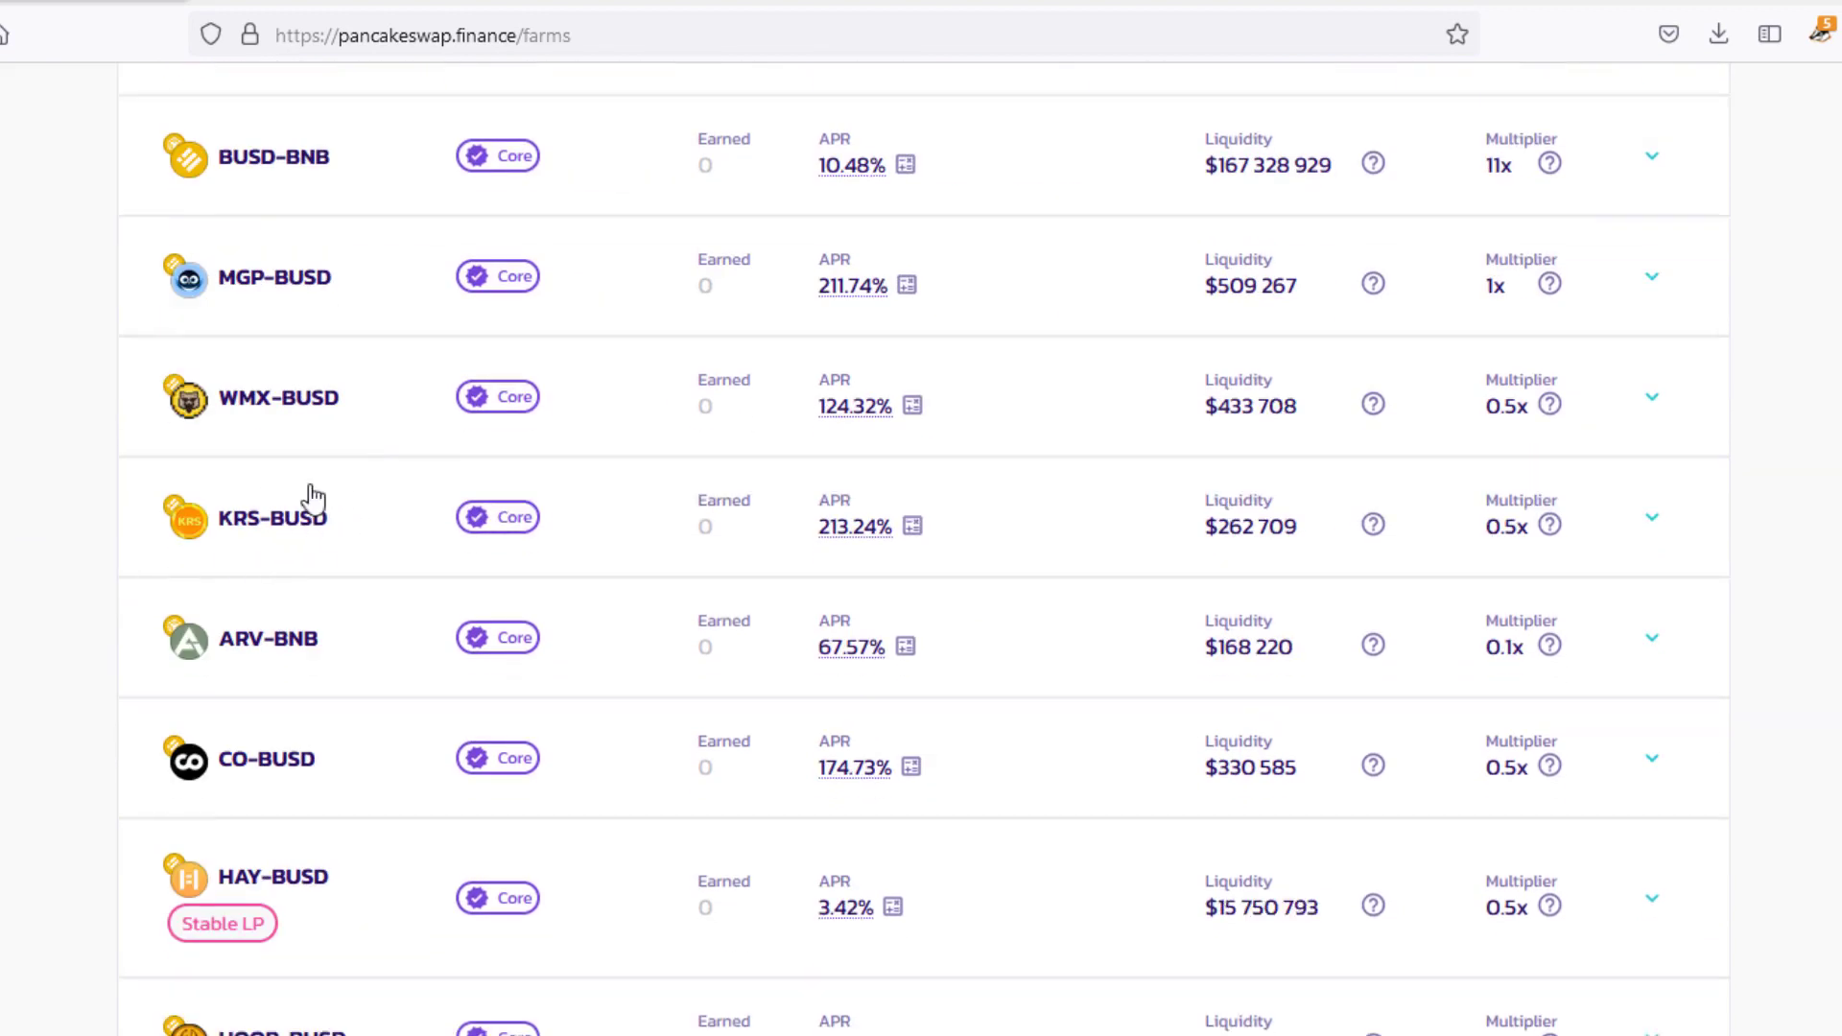
pyautogui.scroll(-14, 261, 490)
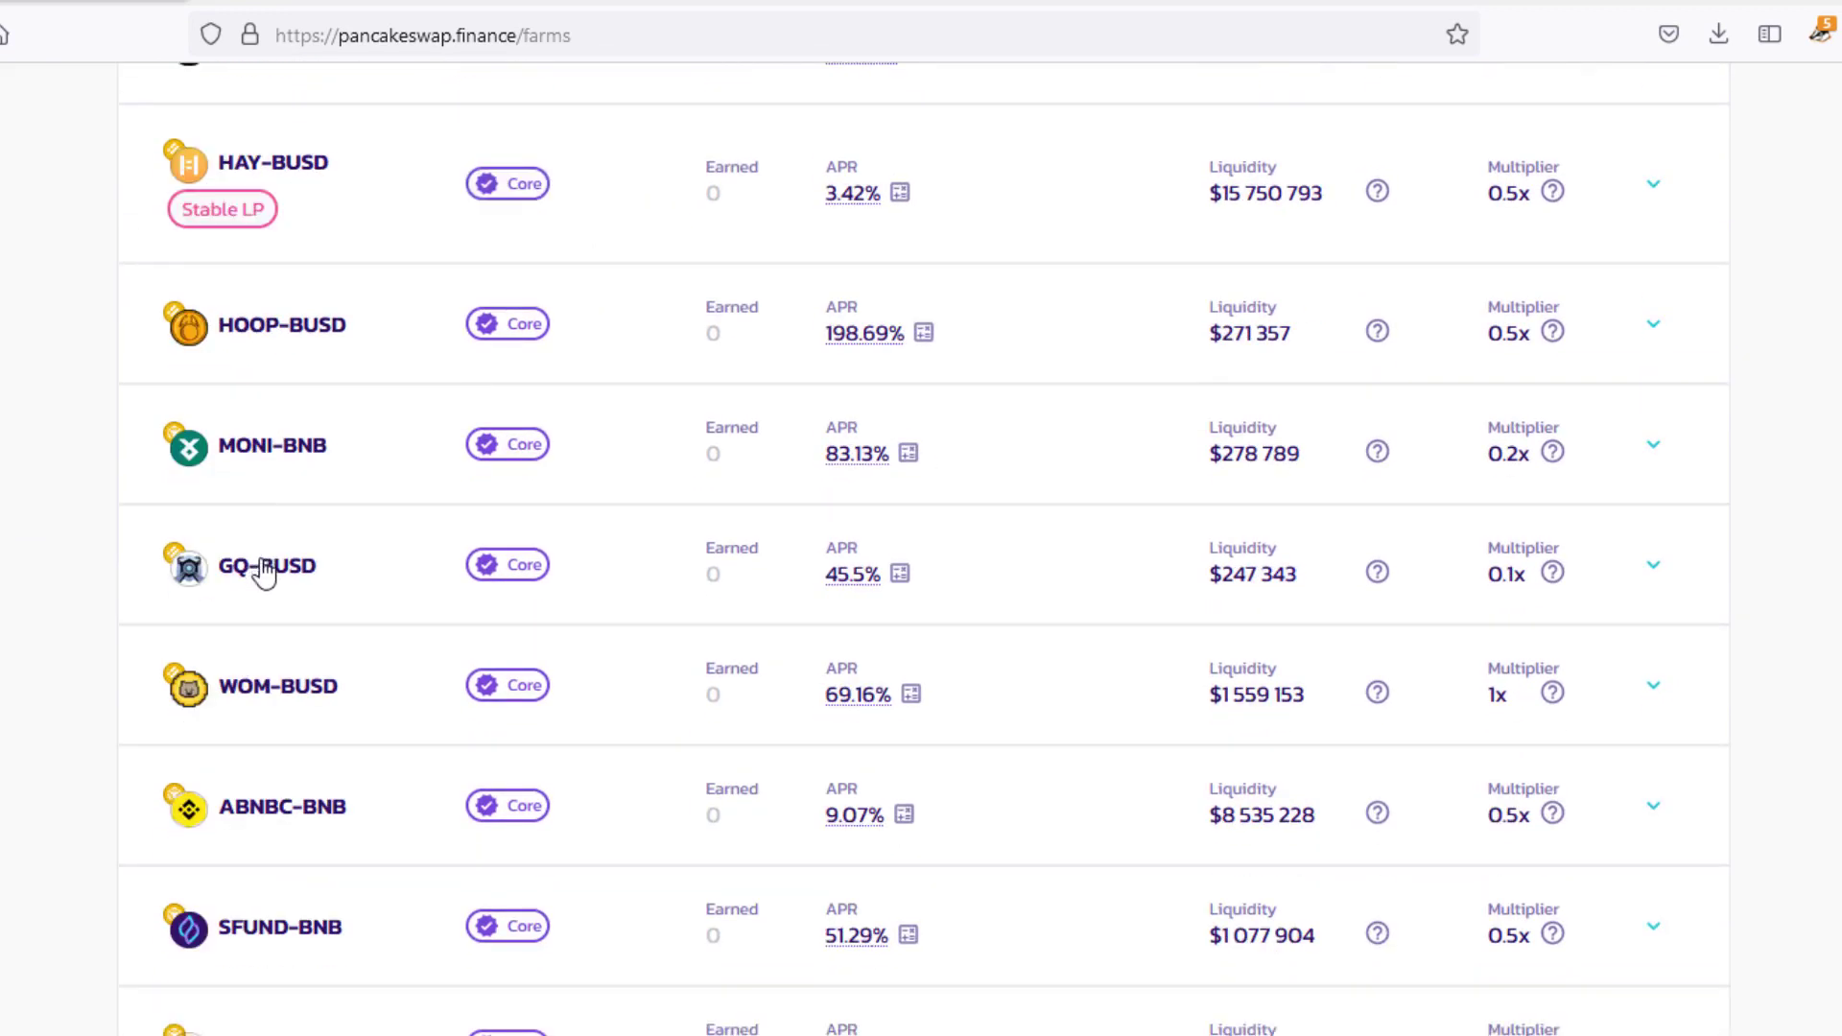
pyautogui.scroll(-4, 260, 575)
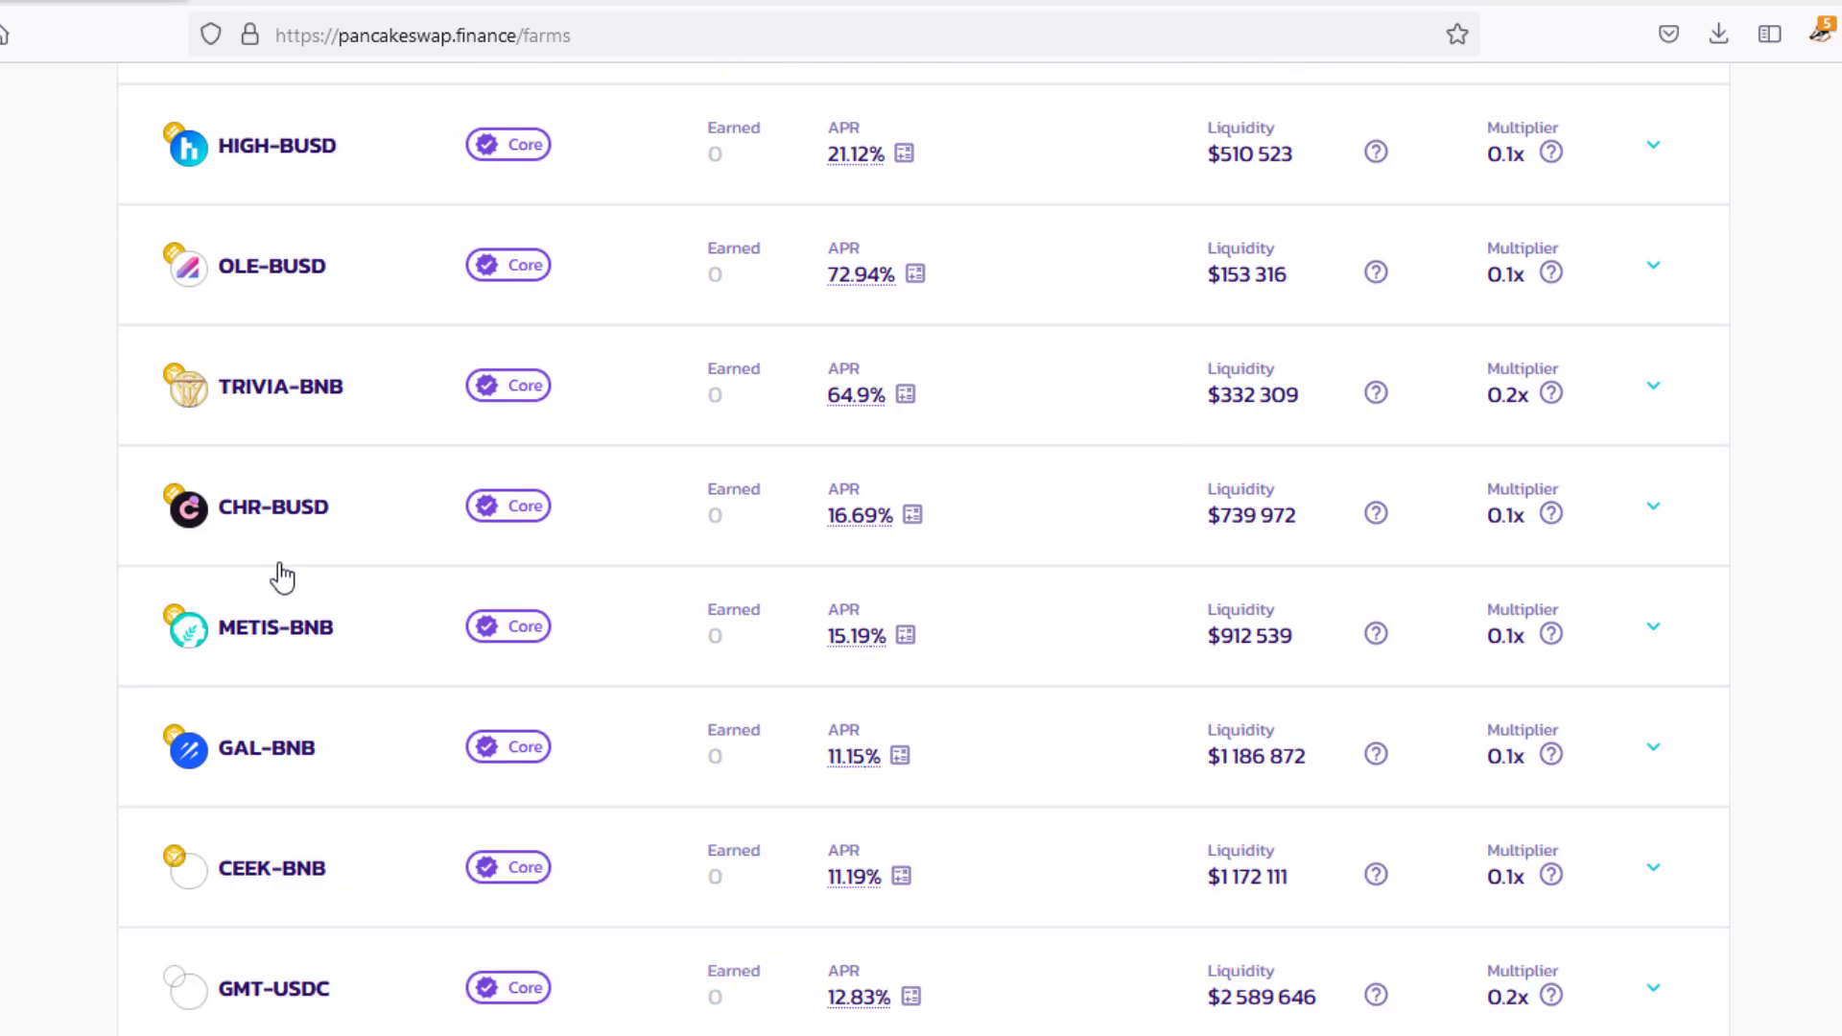
pyautogui.scroll(18, 279, 576)
pyautogui.scroll(7, 309, 556)
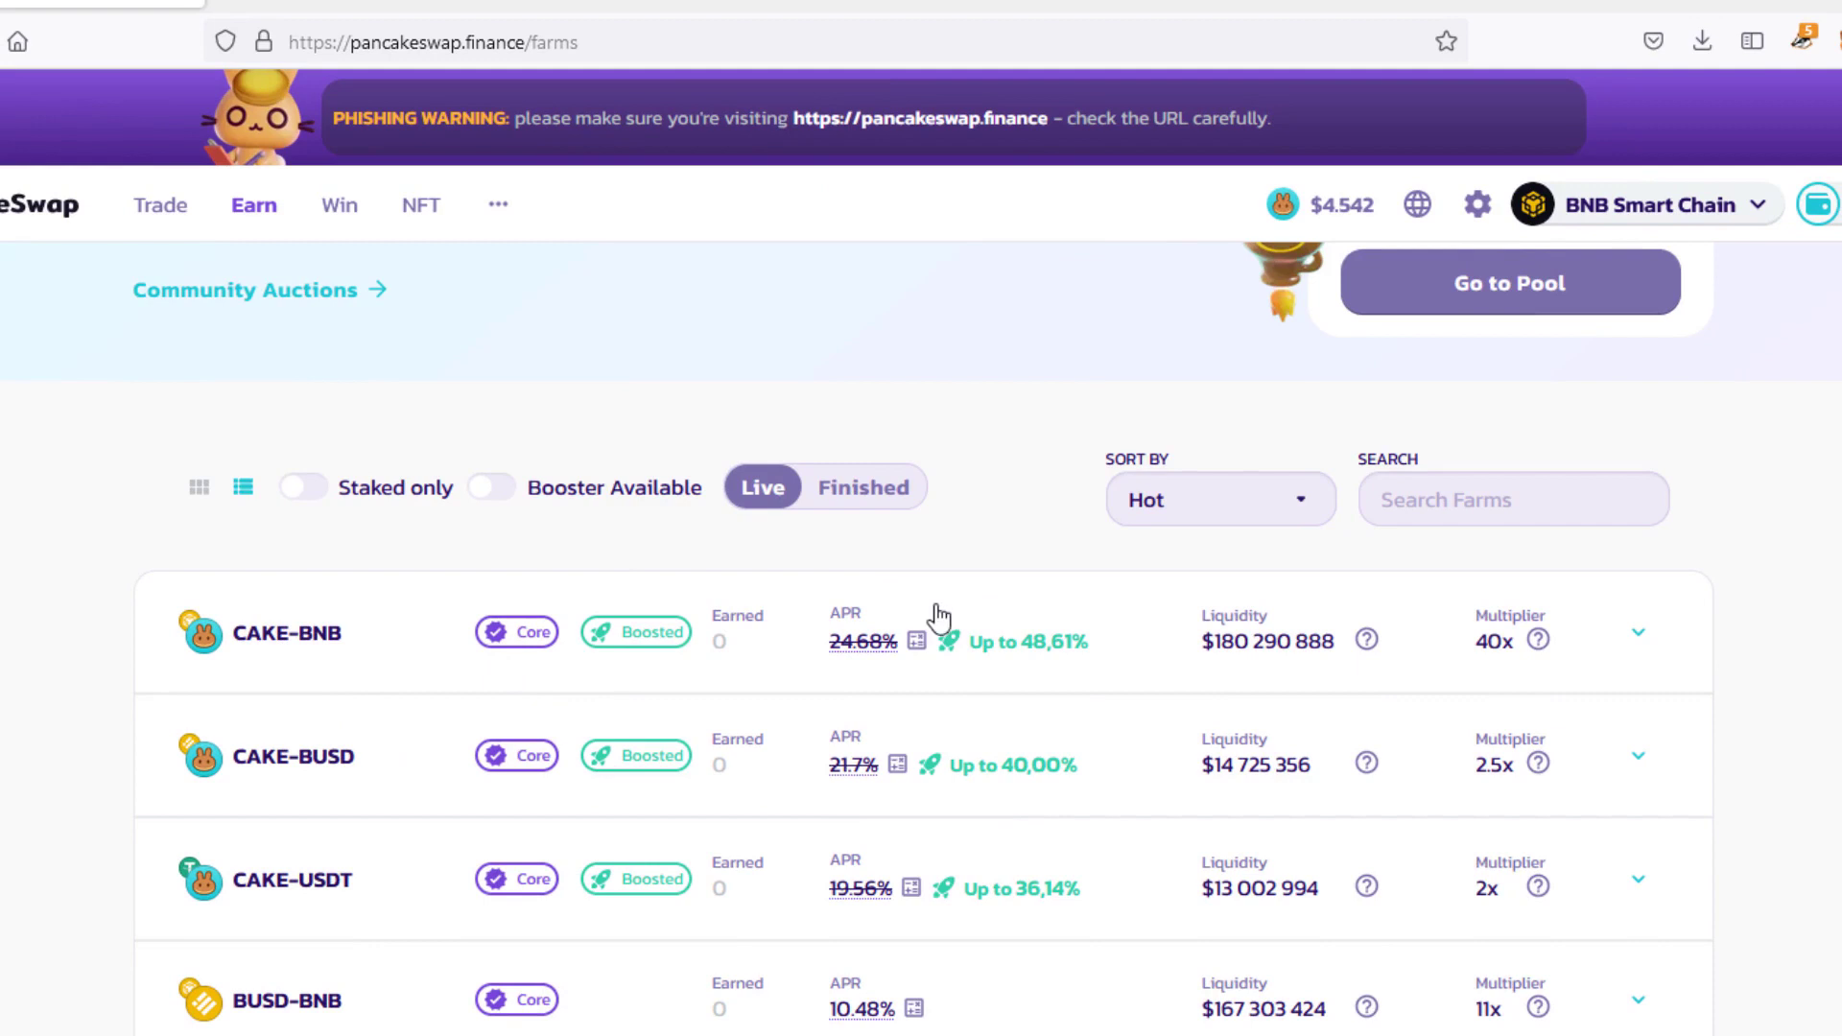
# Examine the CAKE-BNB farm's APR breakdown and compare the APRs of the other listed farms
pyautogui.moveTo(862, 641)
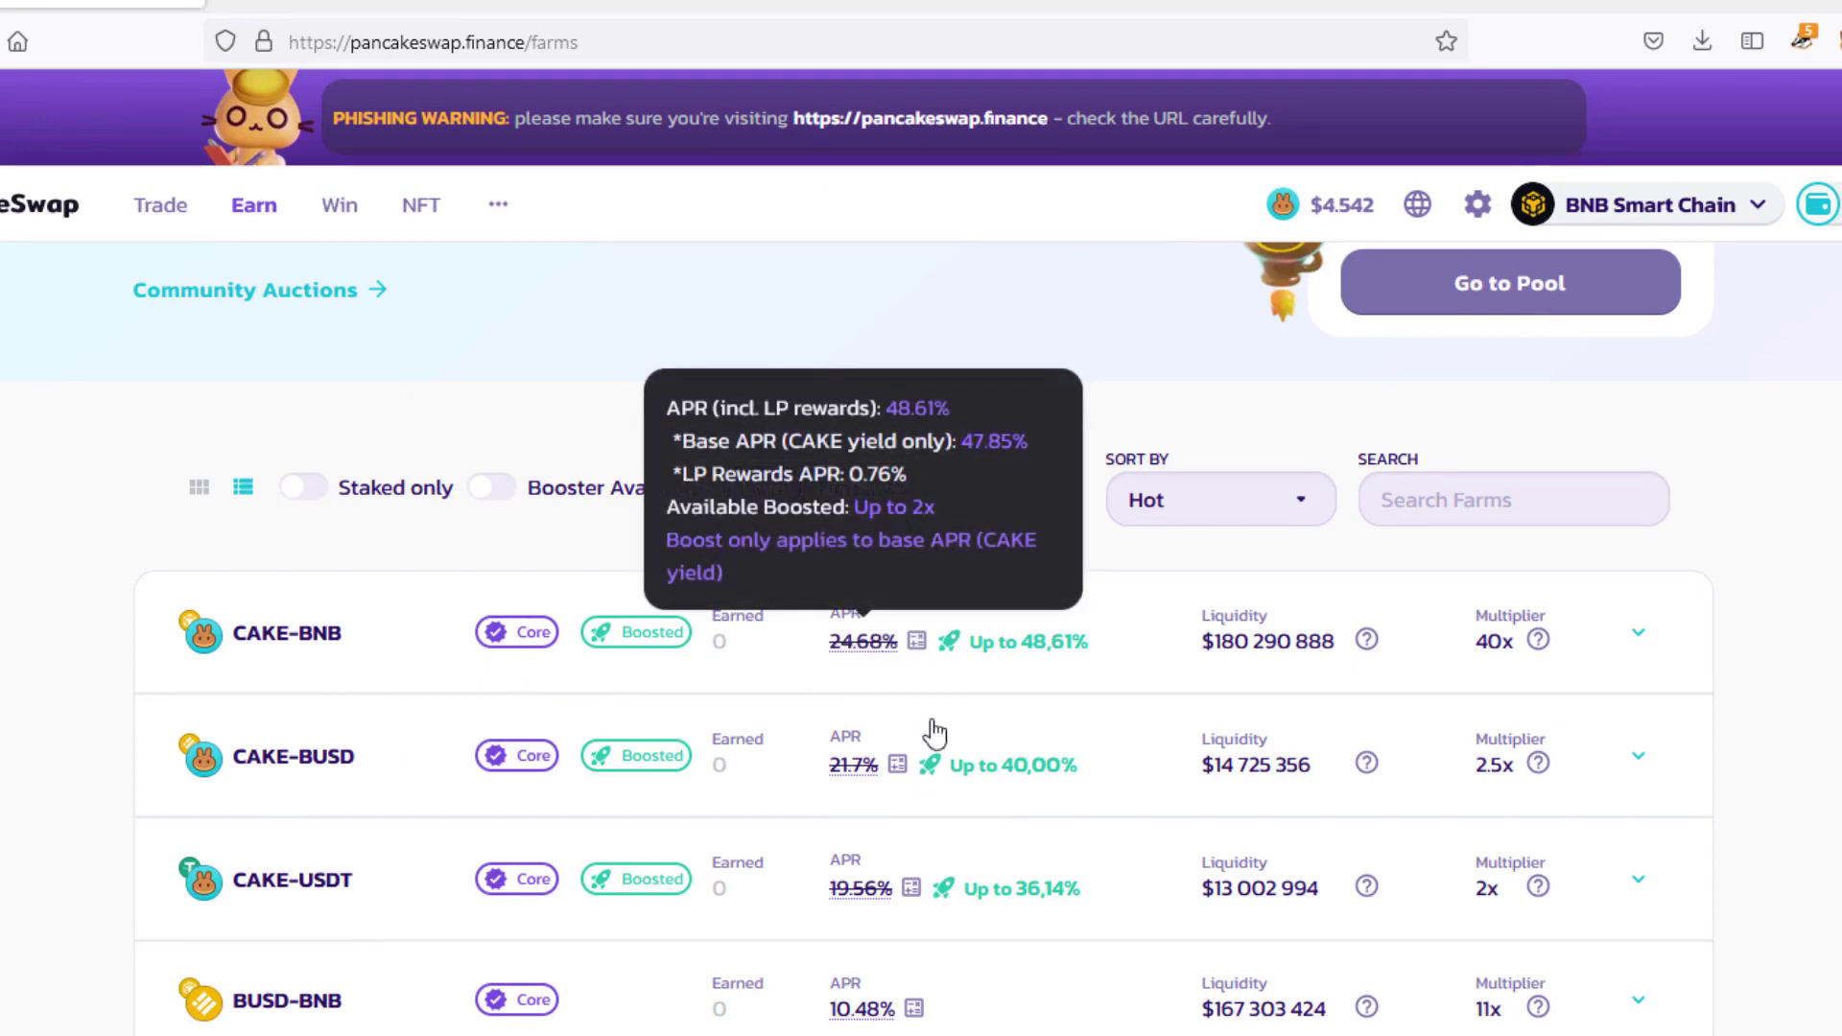
pyautogui.scroll(-5, 738, 545)
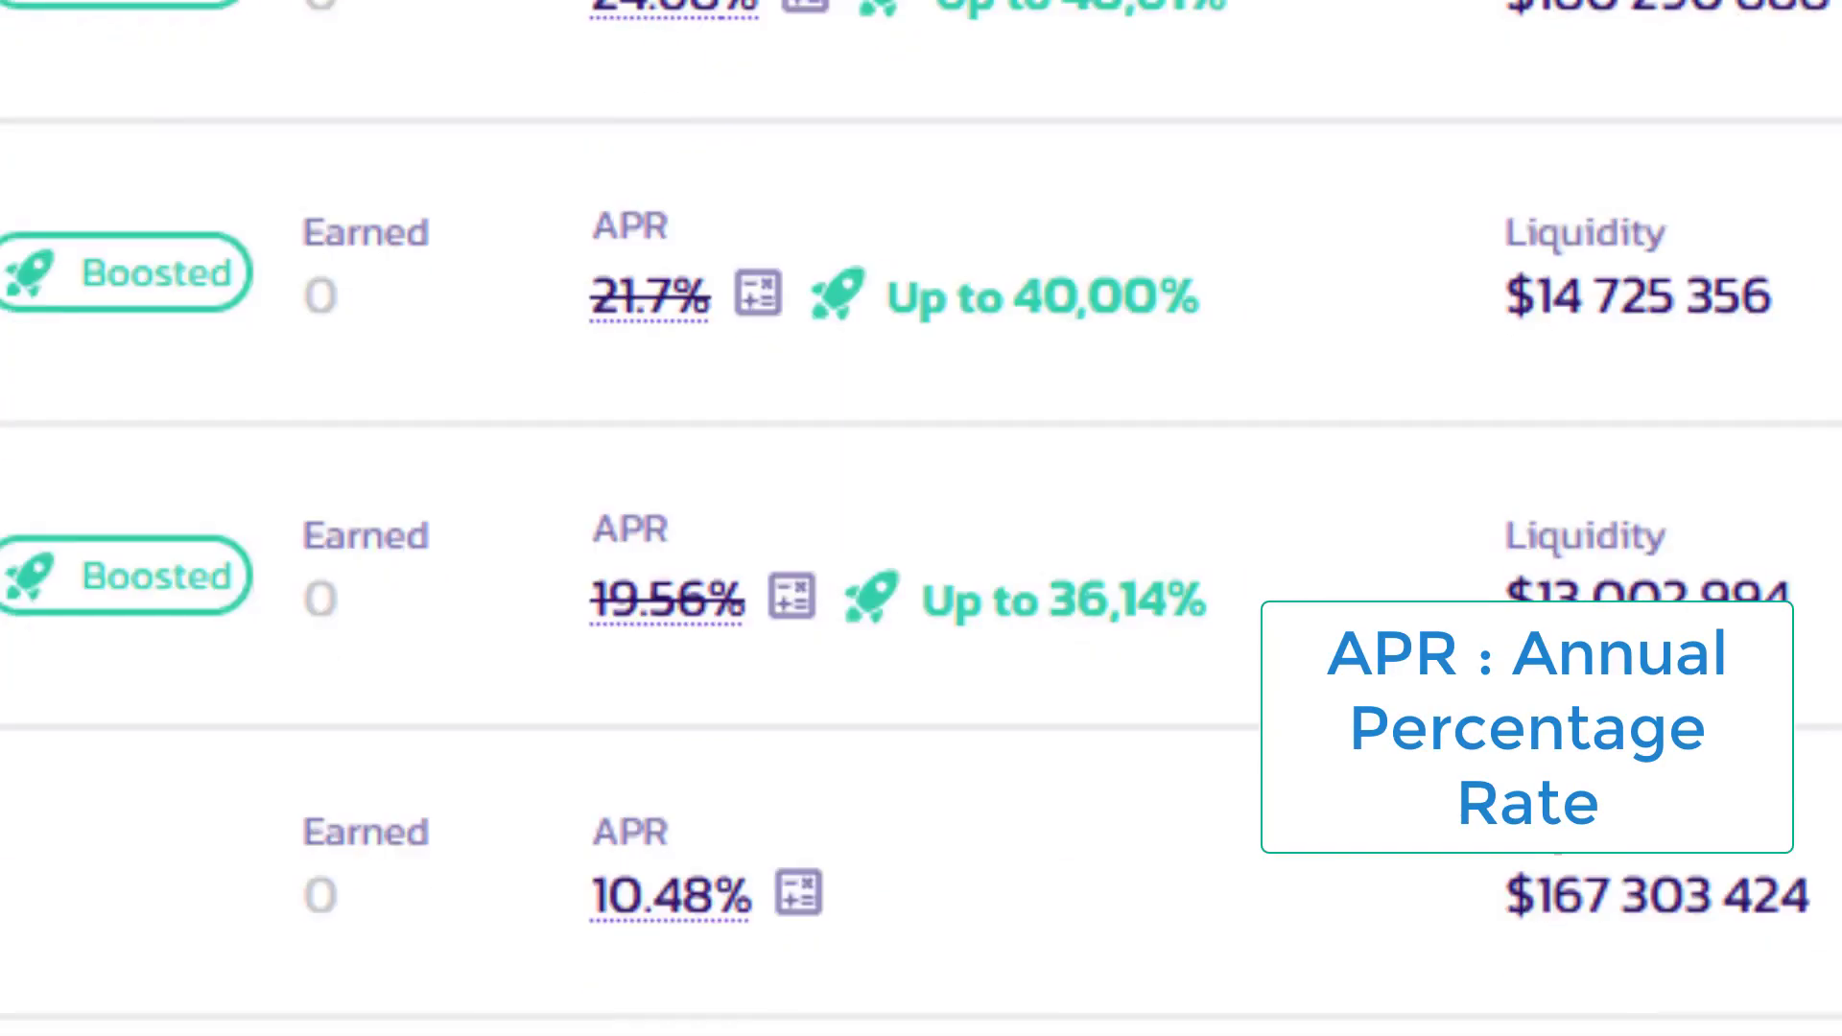
pyautogui.scroll(5, 699, 534)
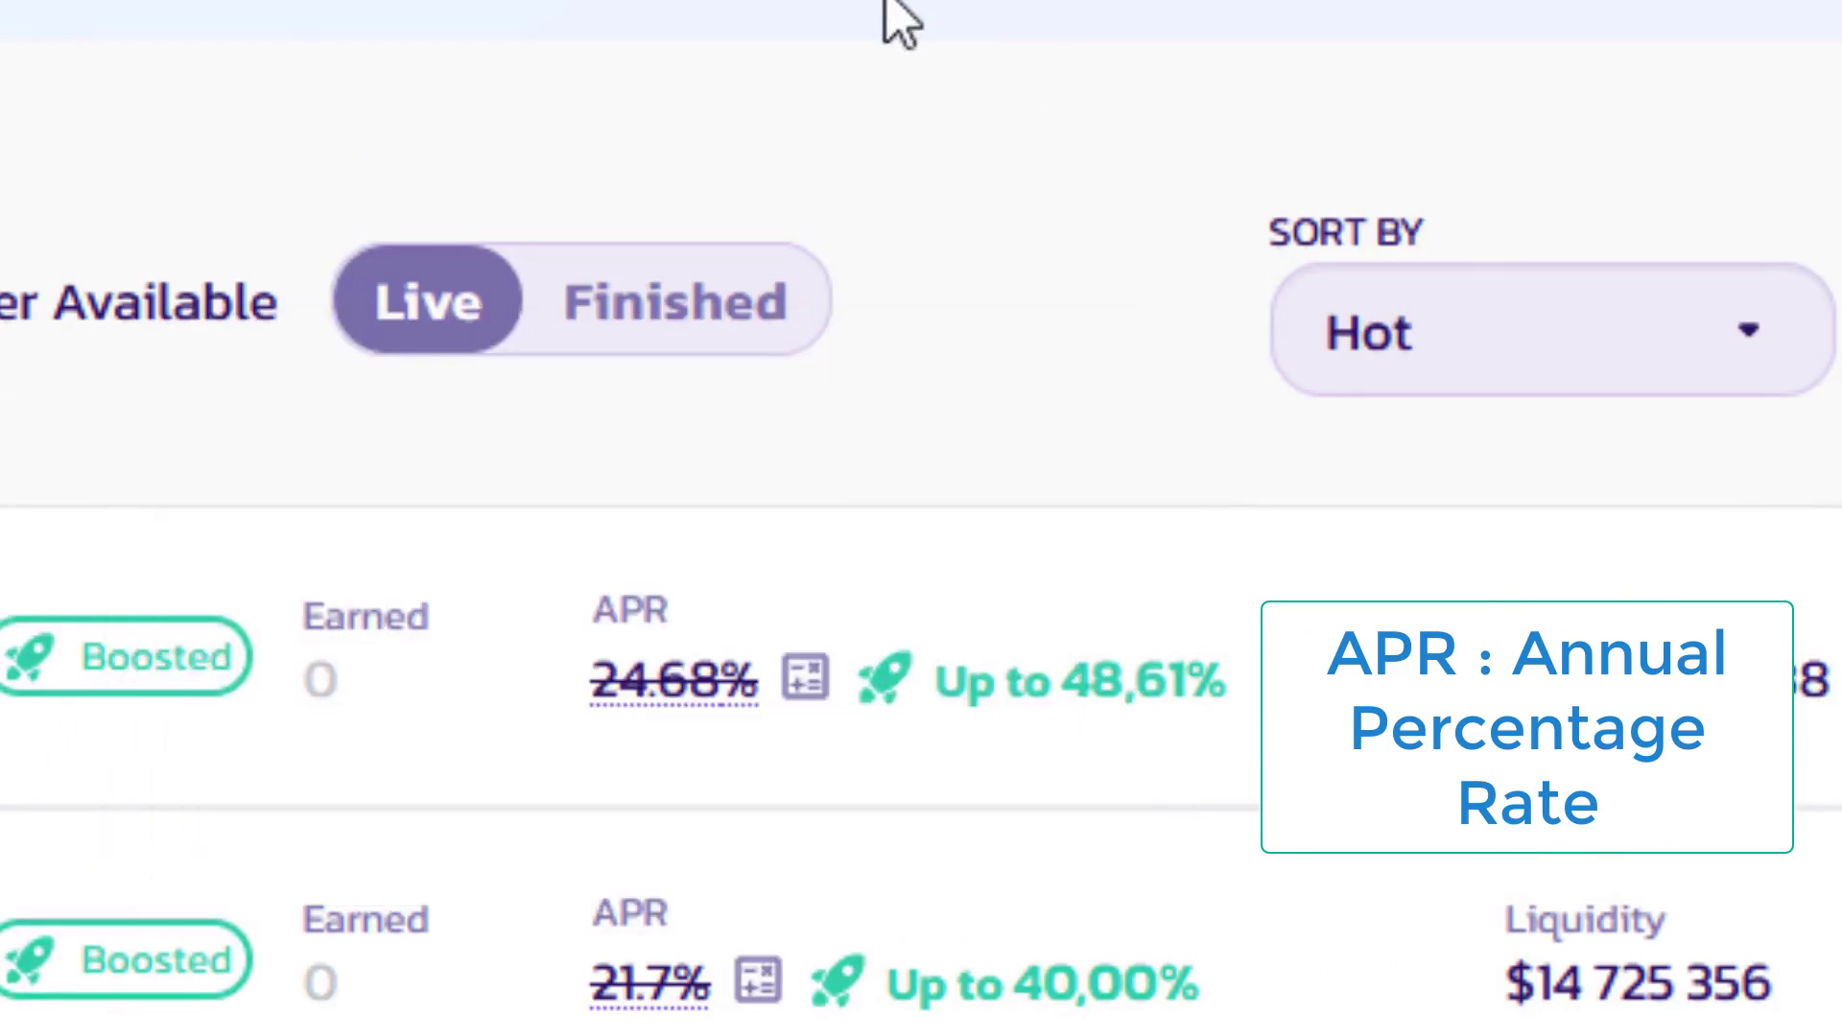
pyautogui.scroll(-3, 1090, 732)
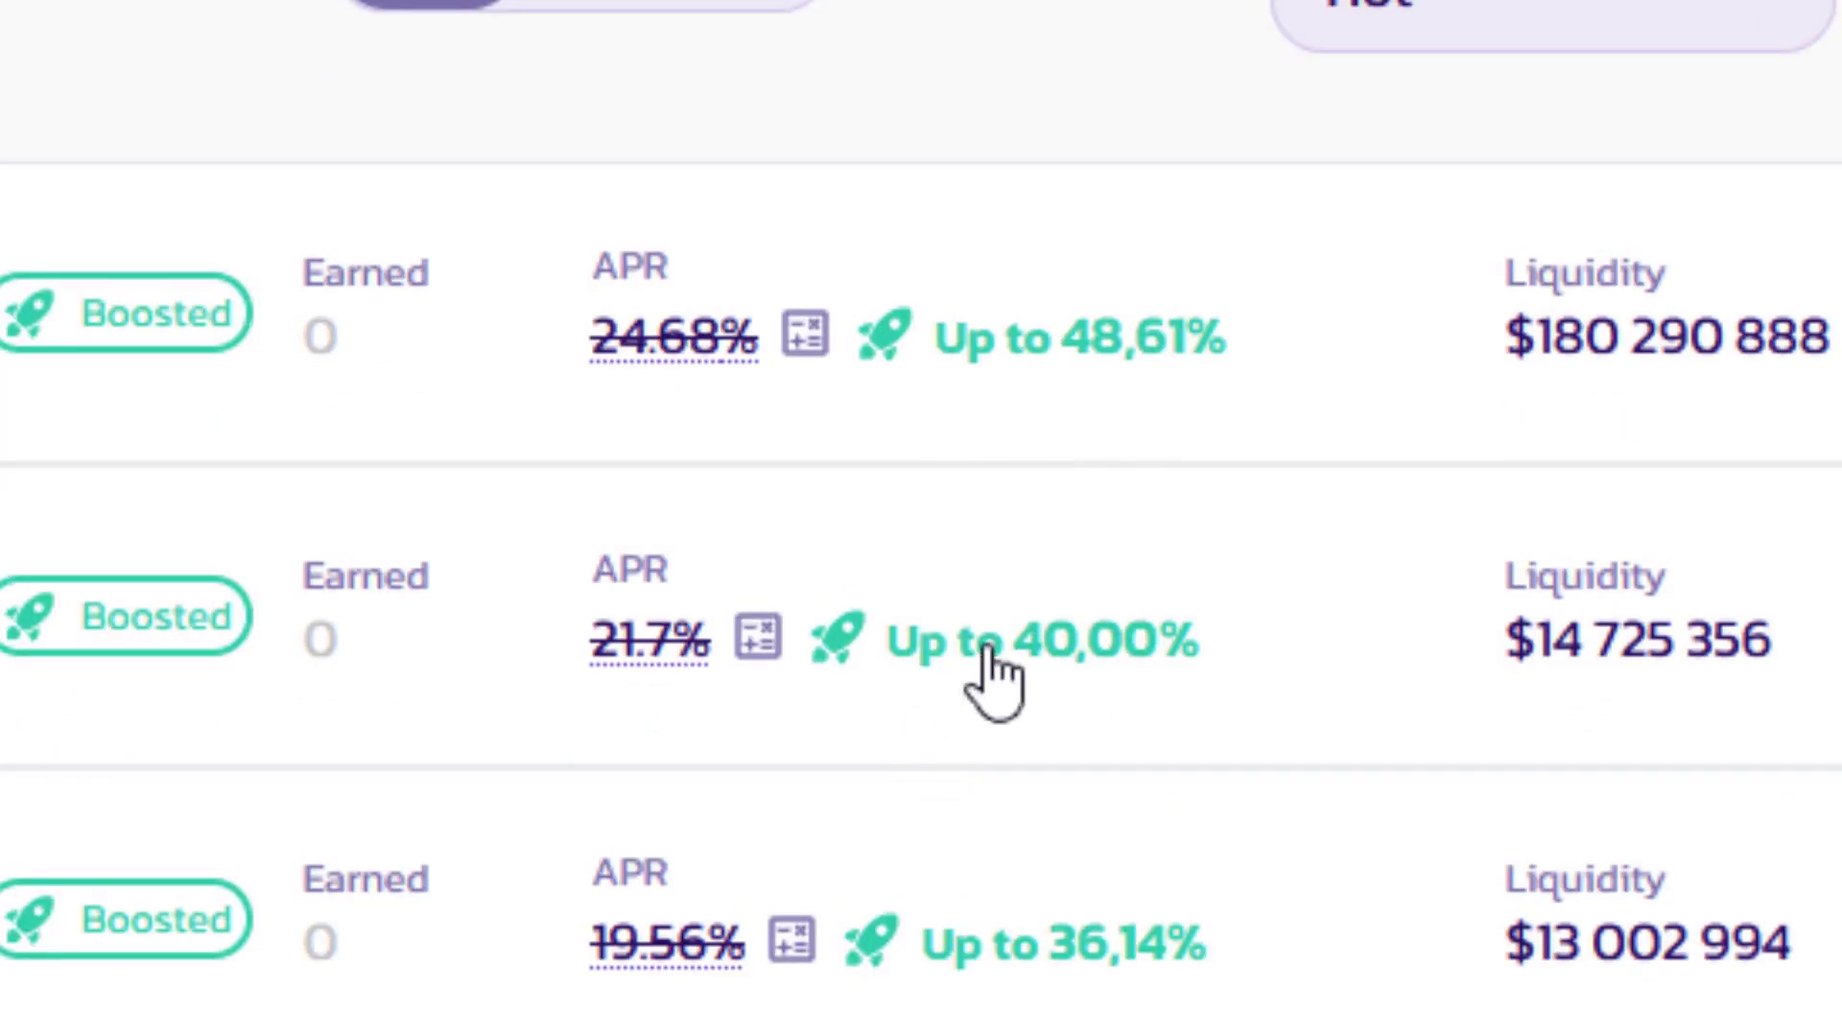
pyautogui.scroll(-6, 1176, 896)
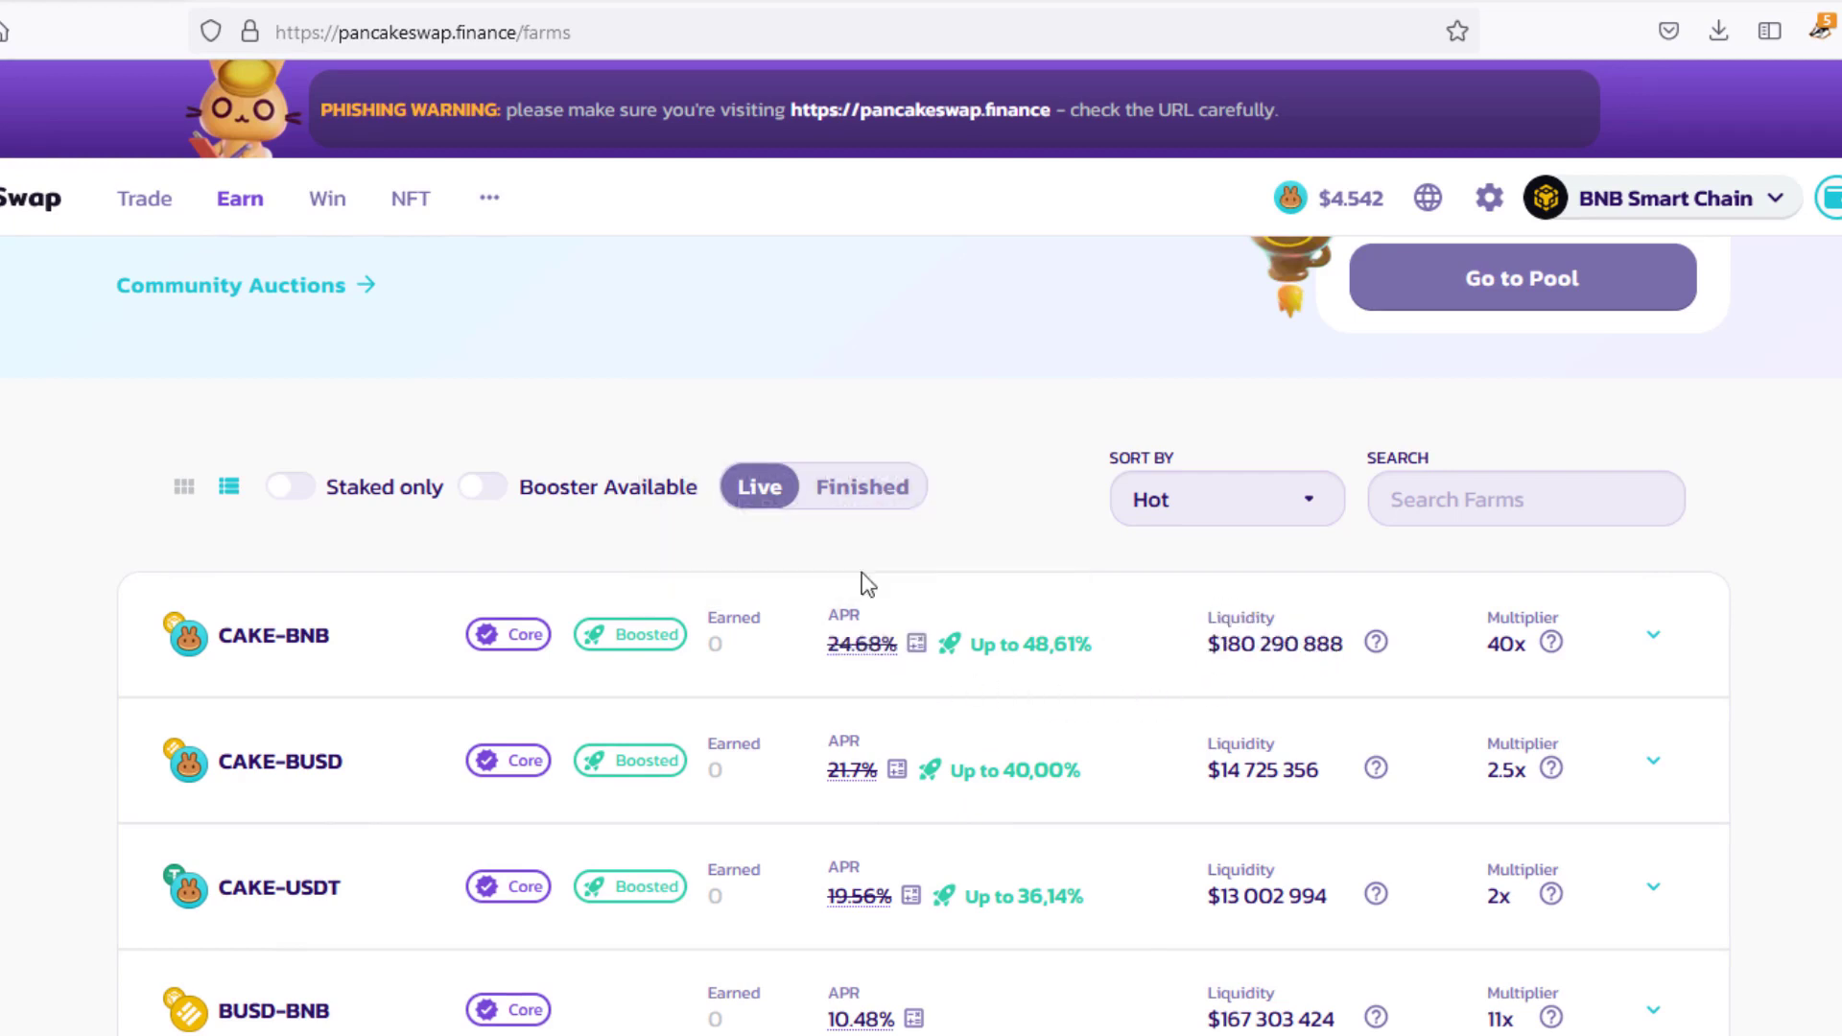
# Expand the CAKE-BNB farm on the Farms page and examine its boosted APR and CAKE earned section
pyautogui.moveTo(871, 645)
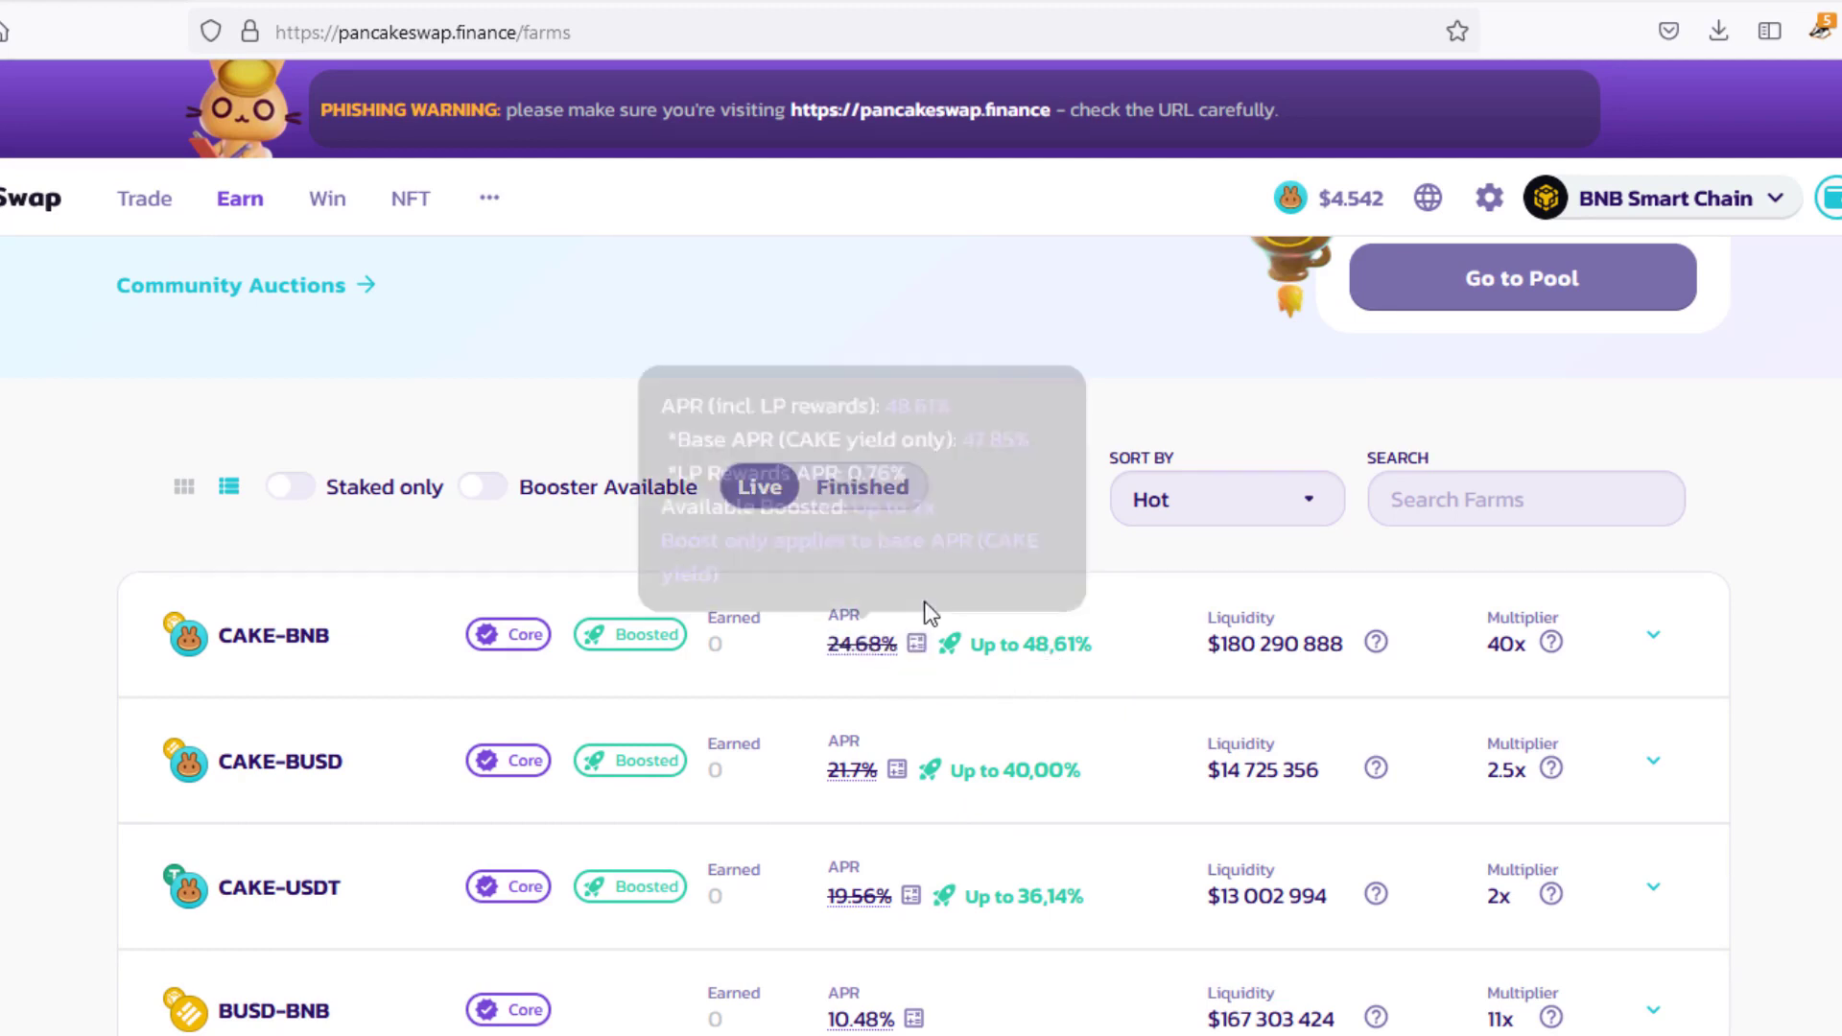
pyautogui.click(1041, 621)
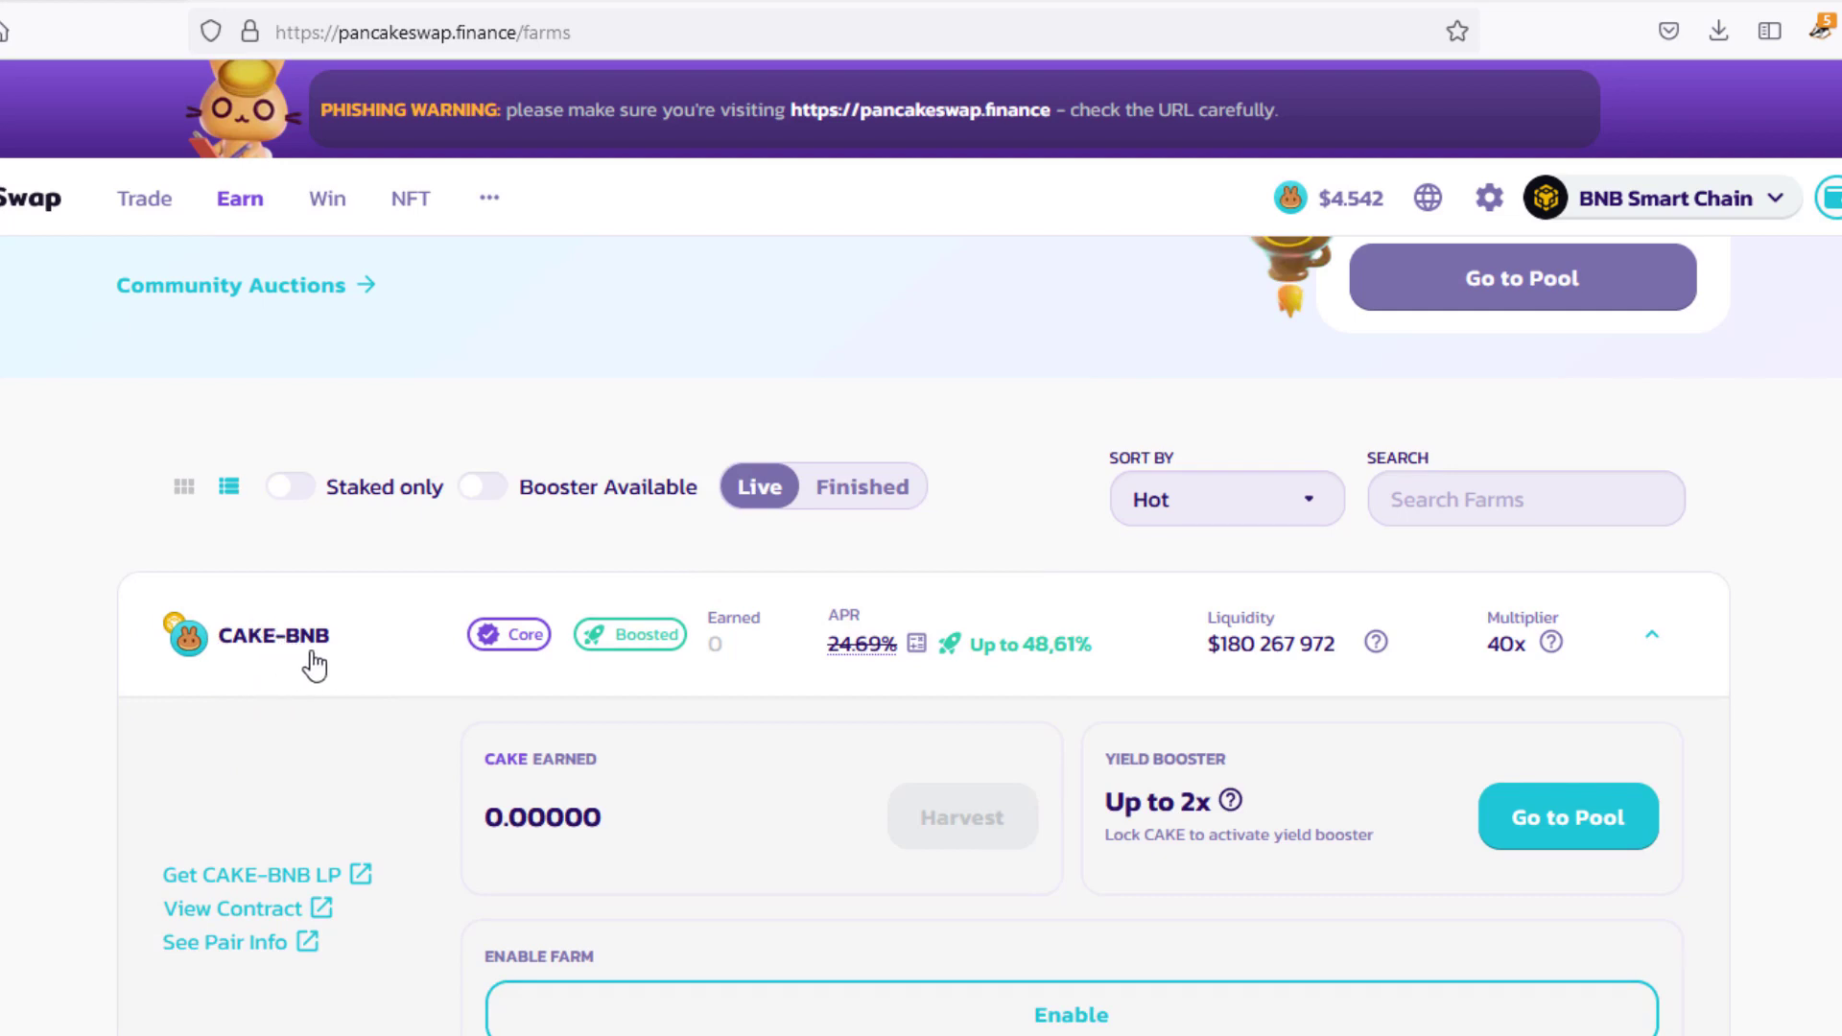
pyautogui.moveTo(336, 642); pyautogui.dragTo(219, 652)
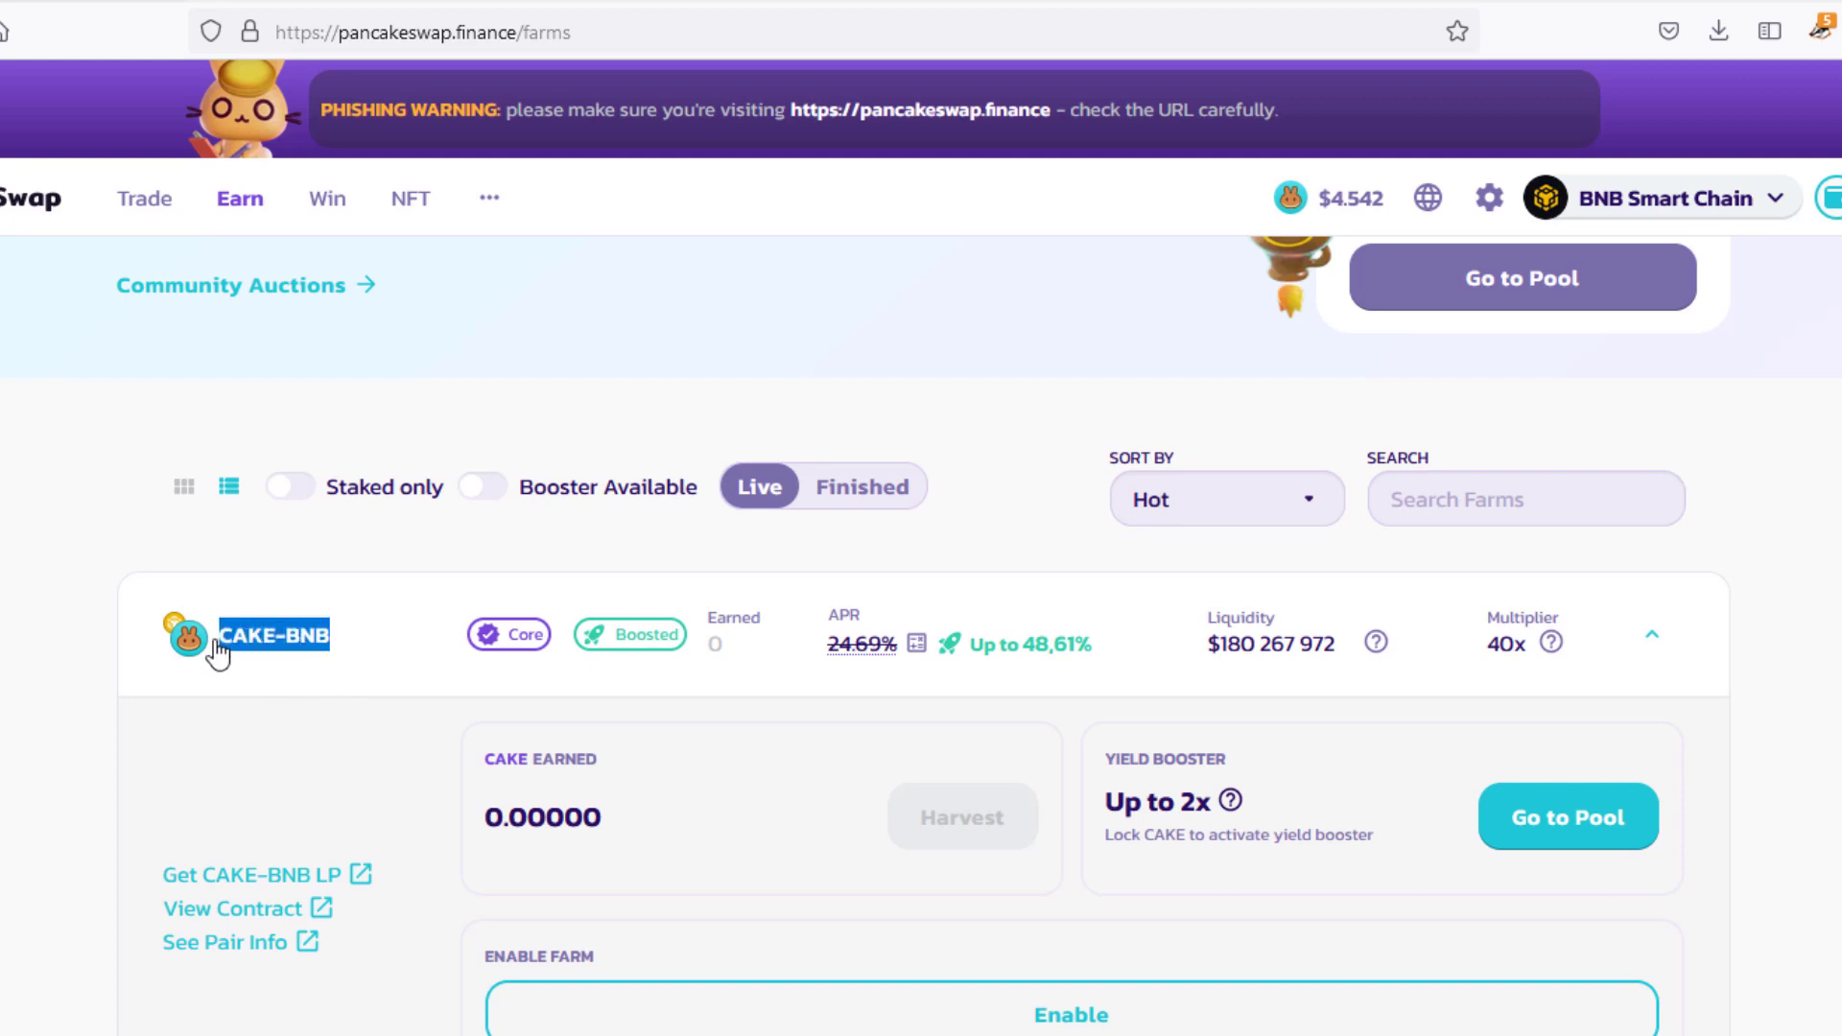
pyautogui.click(351, 683)
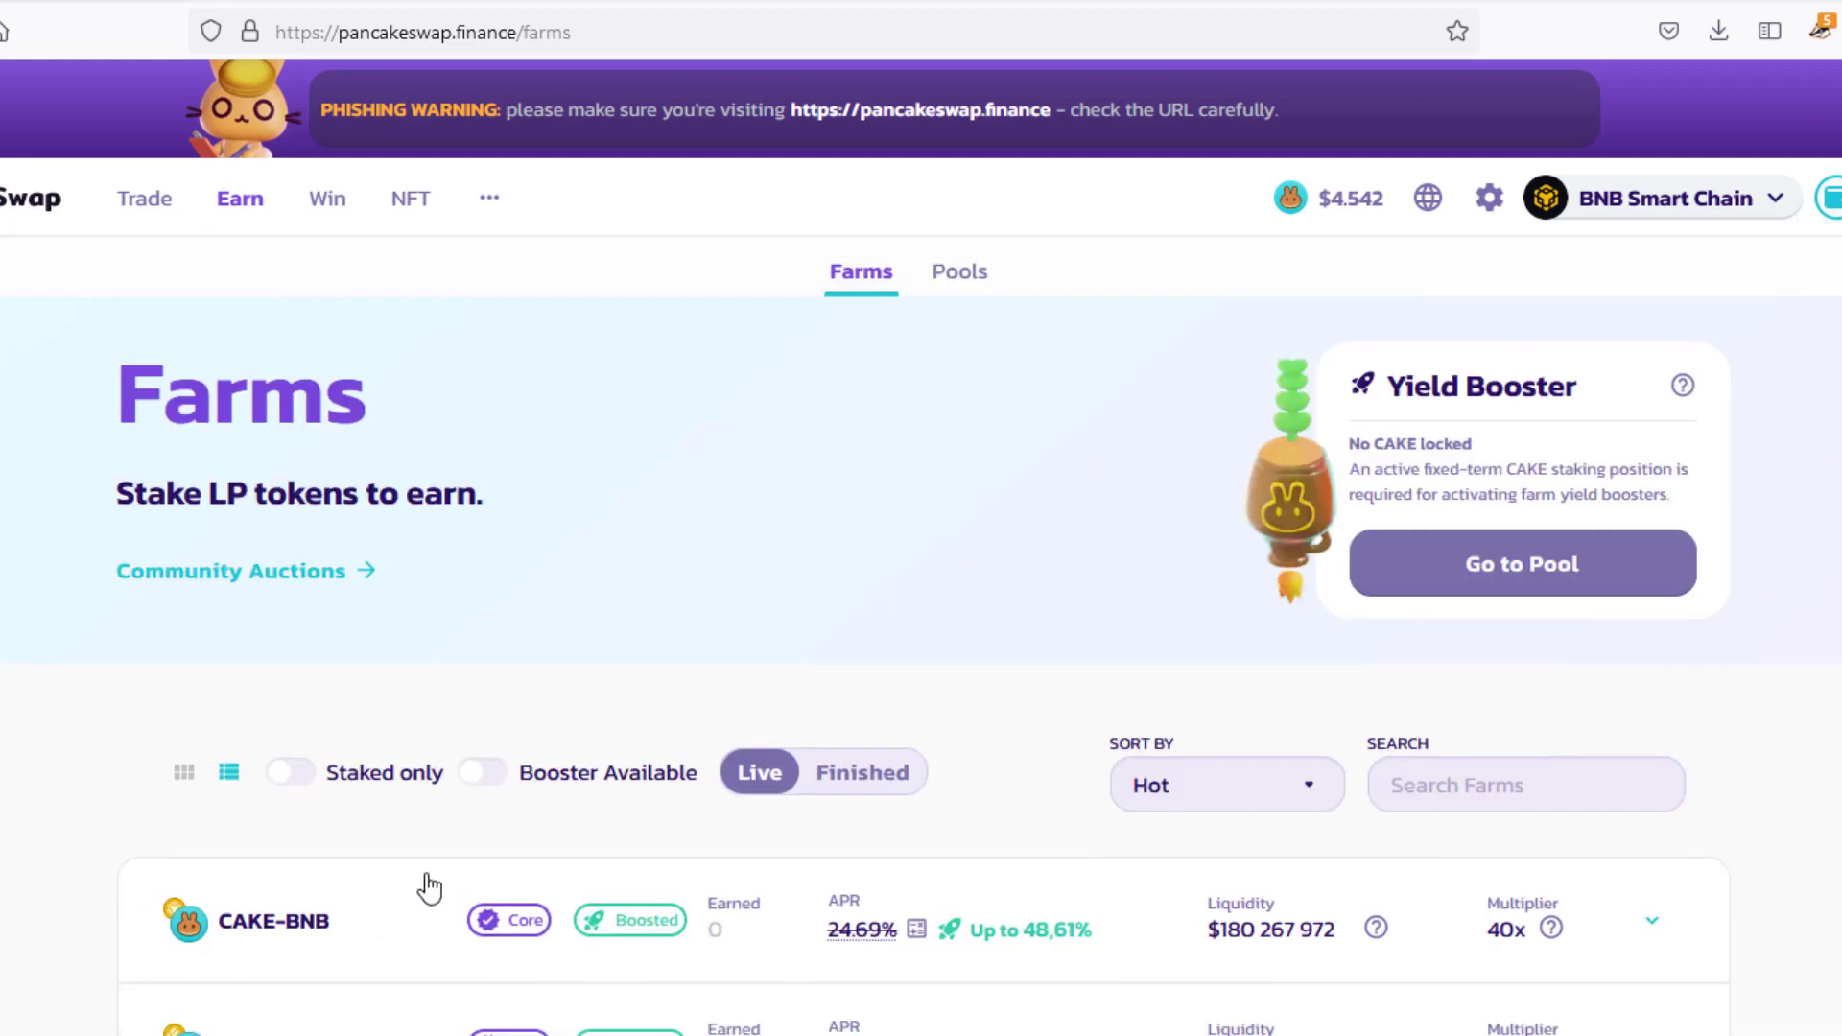
pyautogui.scroll(-3, 428, 883)
pyautogui.click(437, 631)
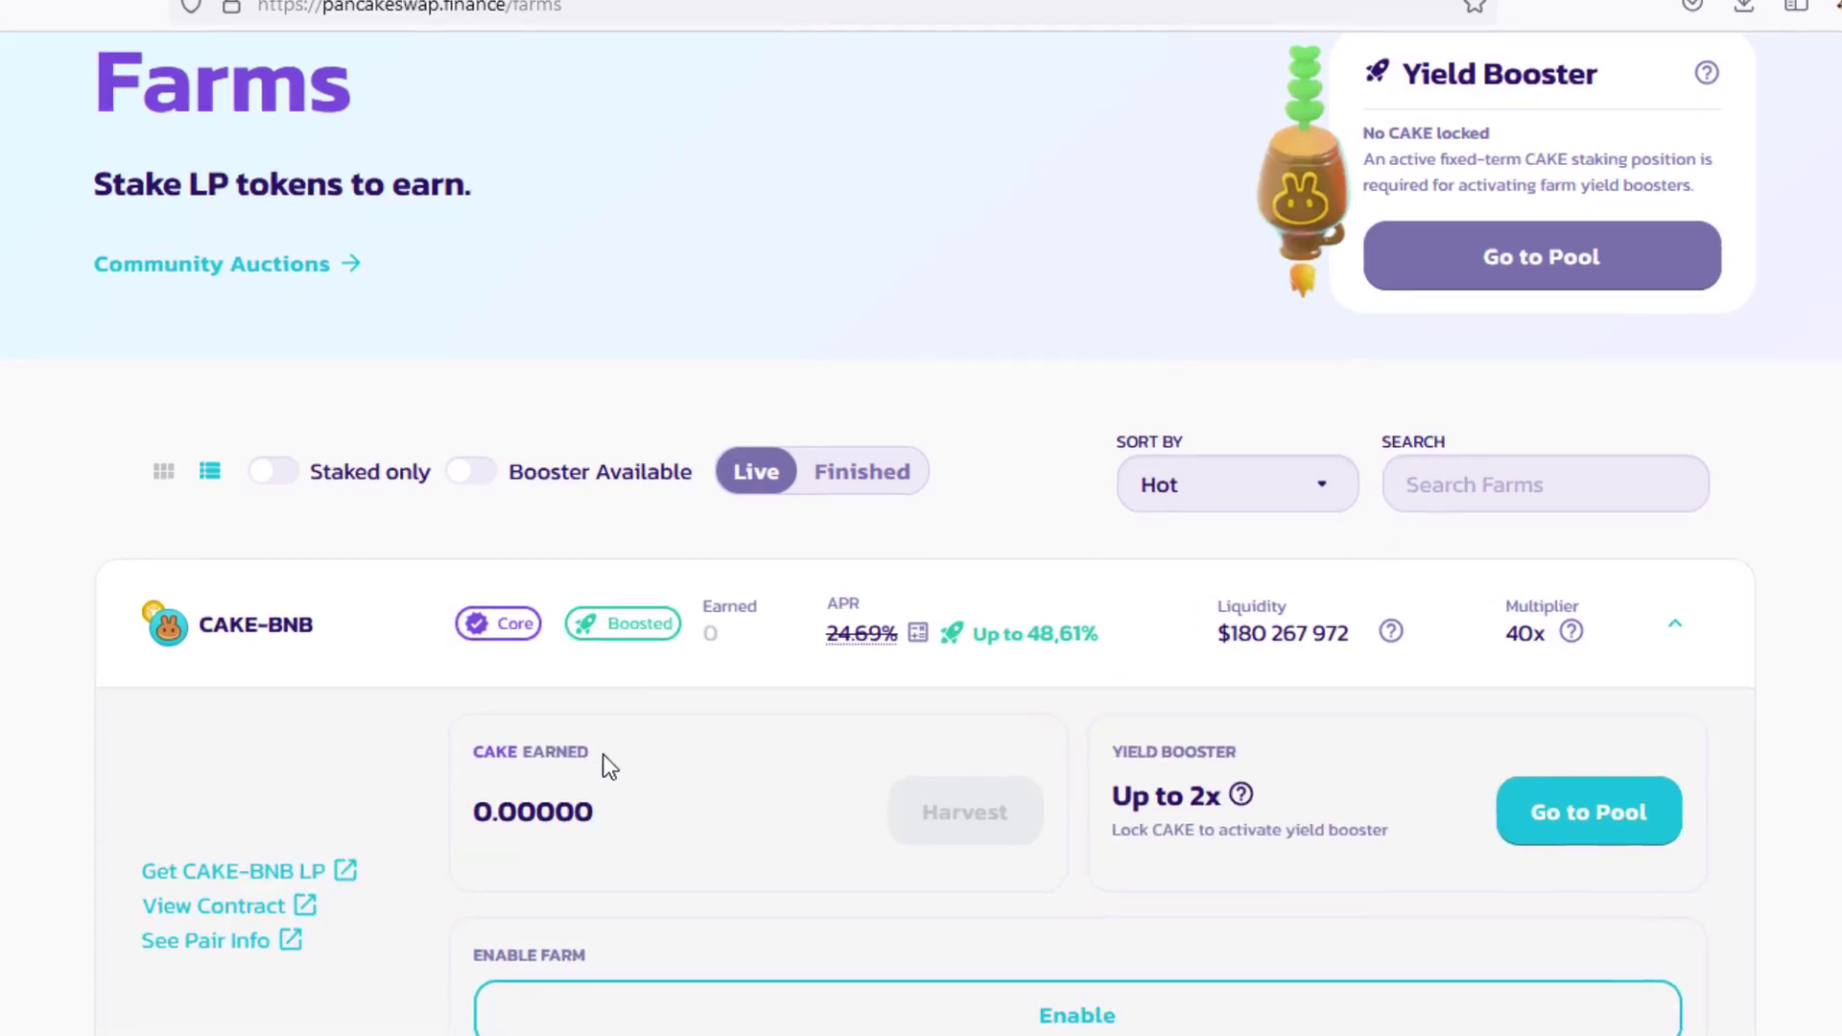
pyautogui.moveTo(472, 749); pyautogui.dragTo(622, 749)
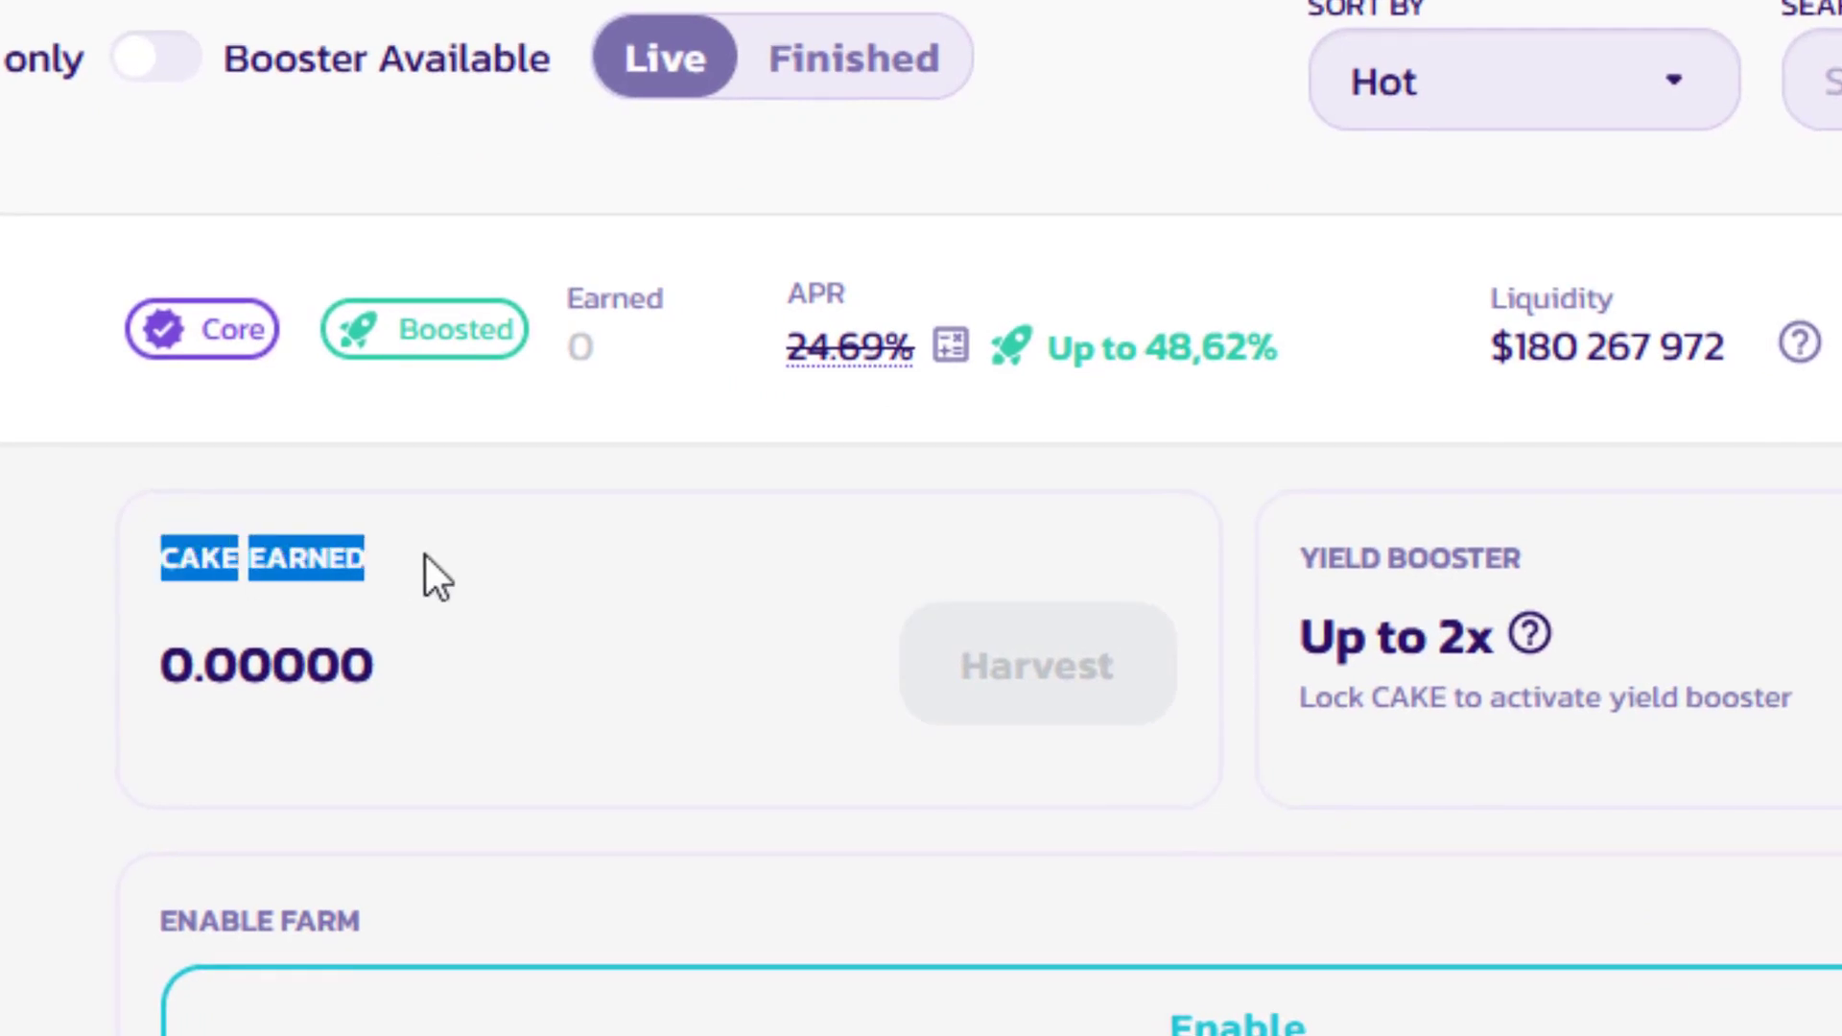
pyautogui.click(428, 557)
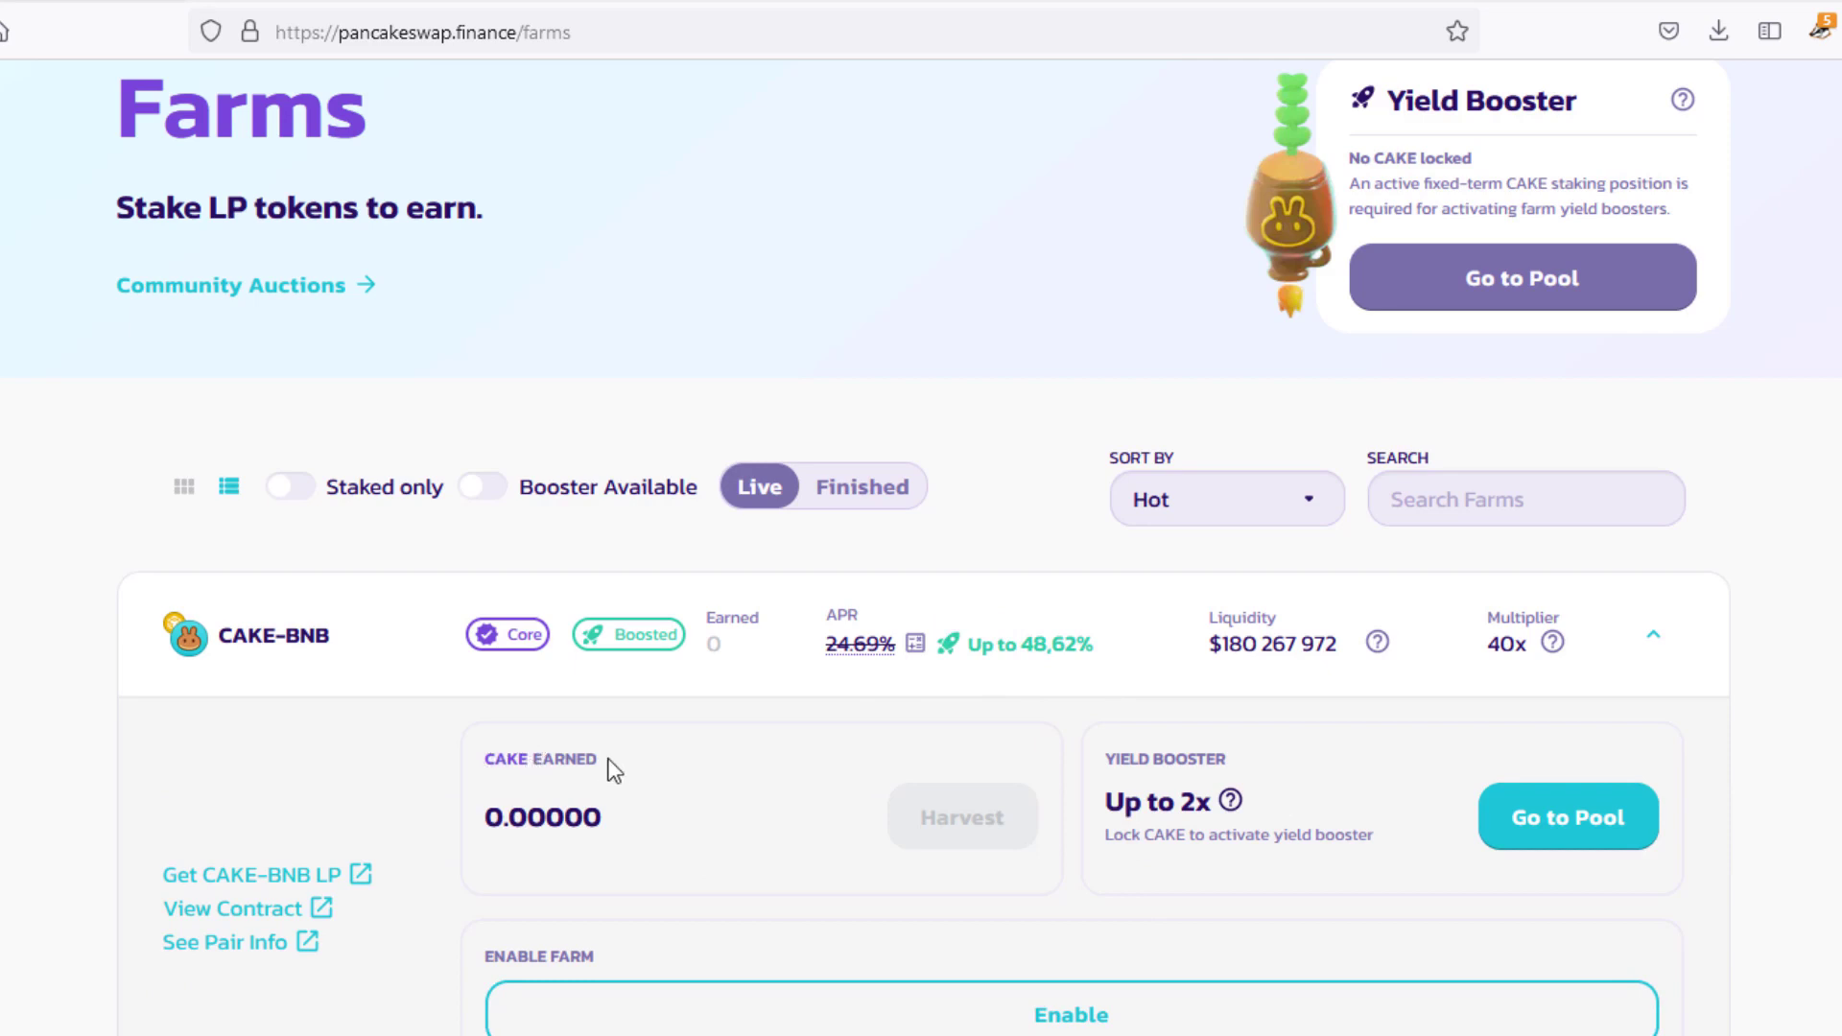
# Review the CAKE-BNB farm's harvest, yield booster and enable options, and collapse its details
pyautogui.scroll(-3, 609, 777)
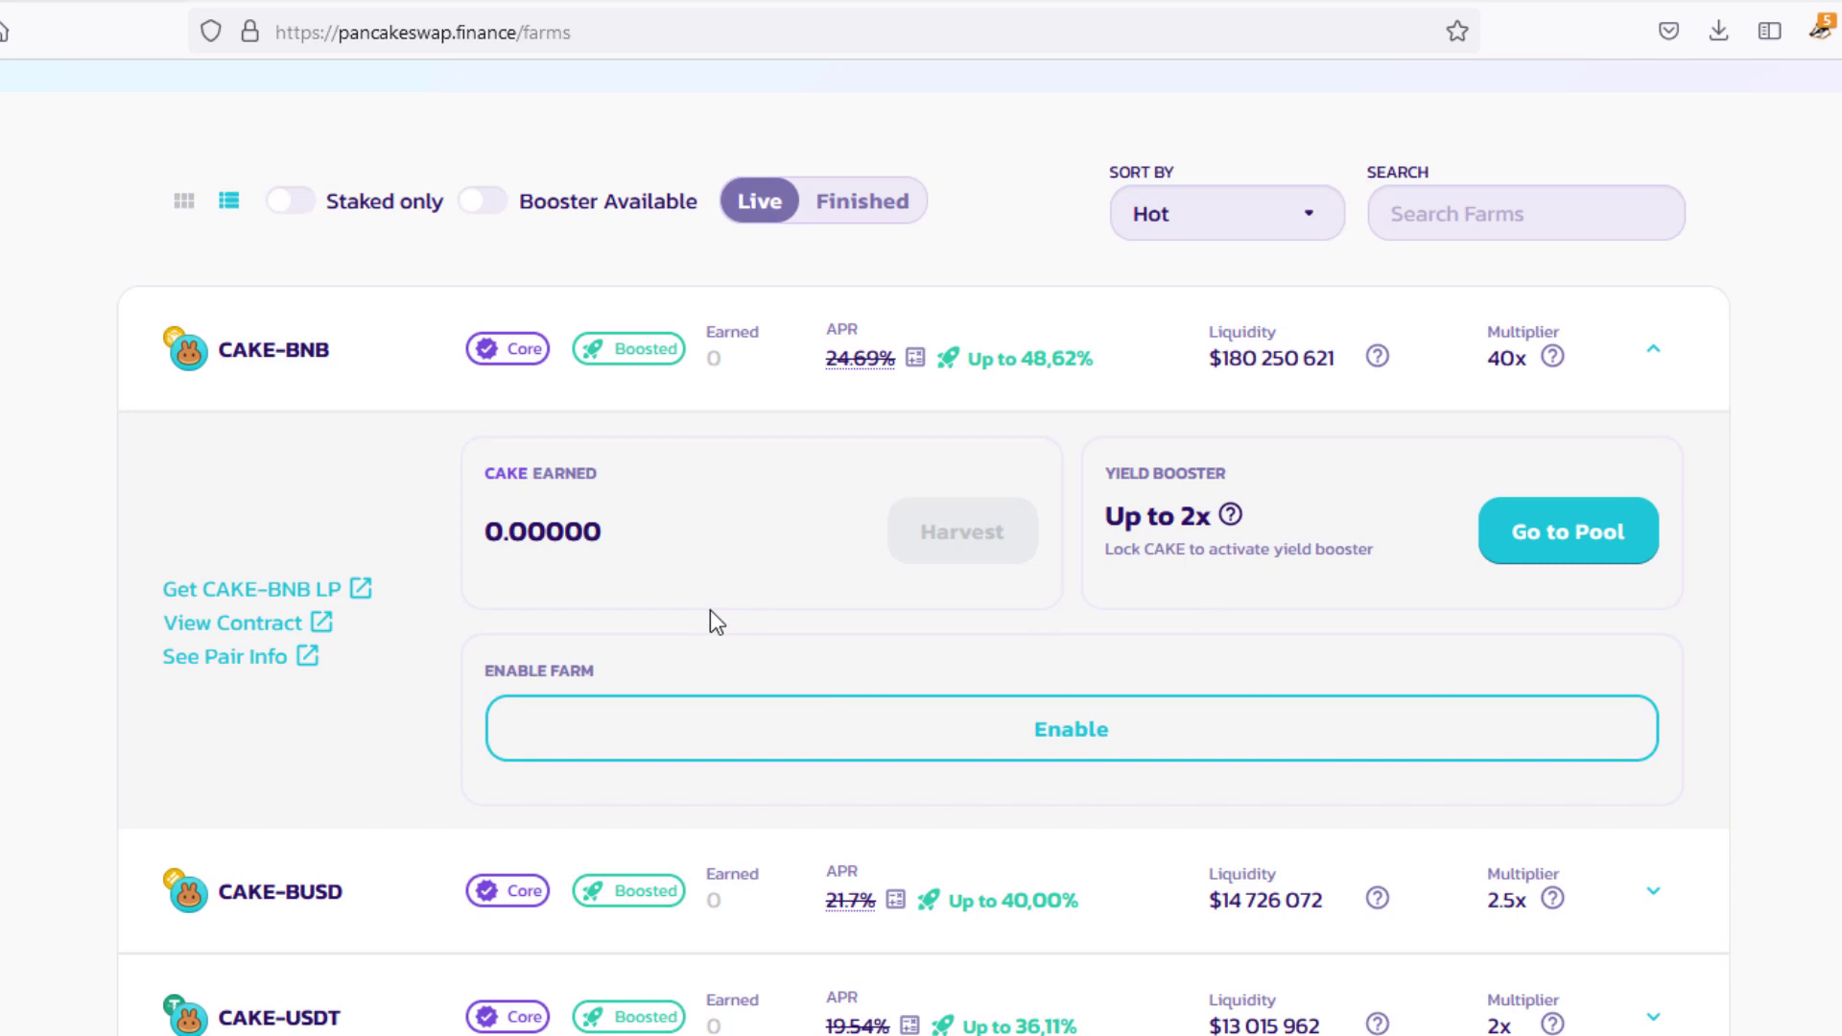
pyautogui.click(779, 382)
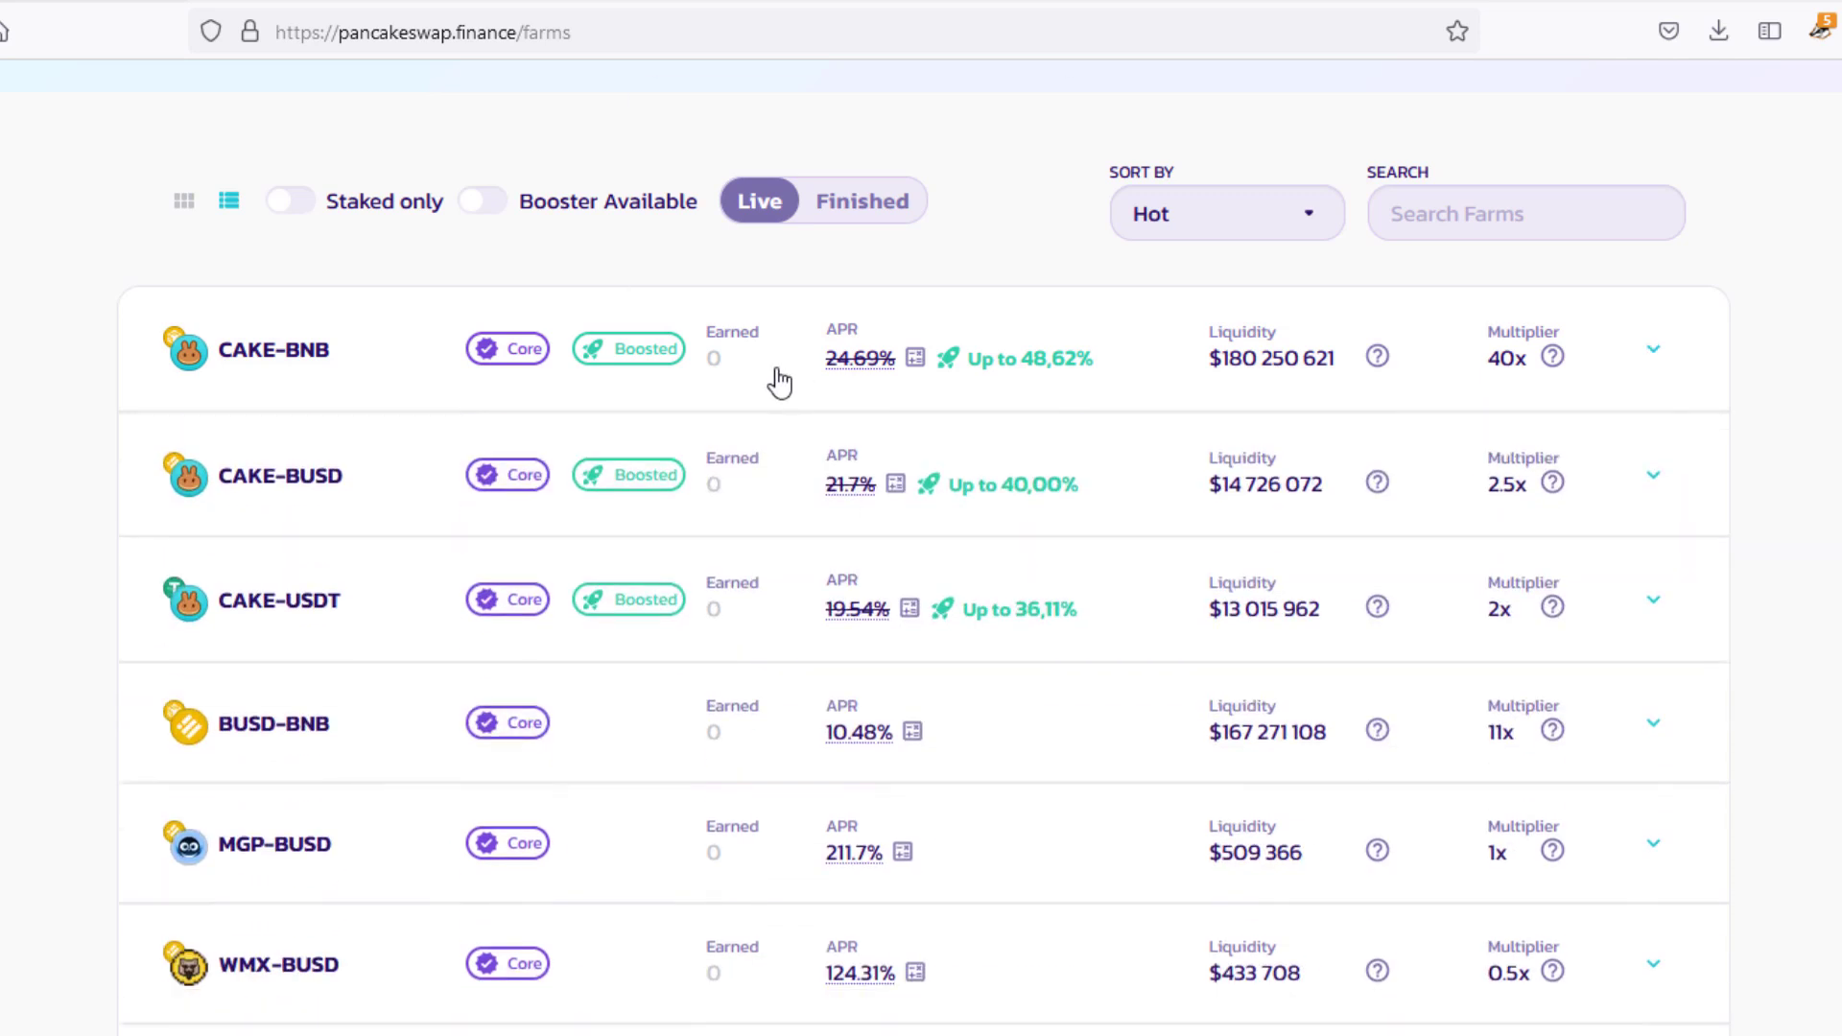
pyautogui.click(779, 382)
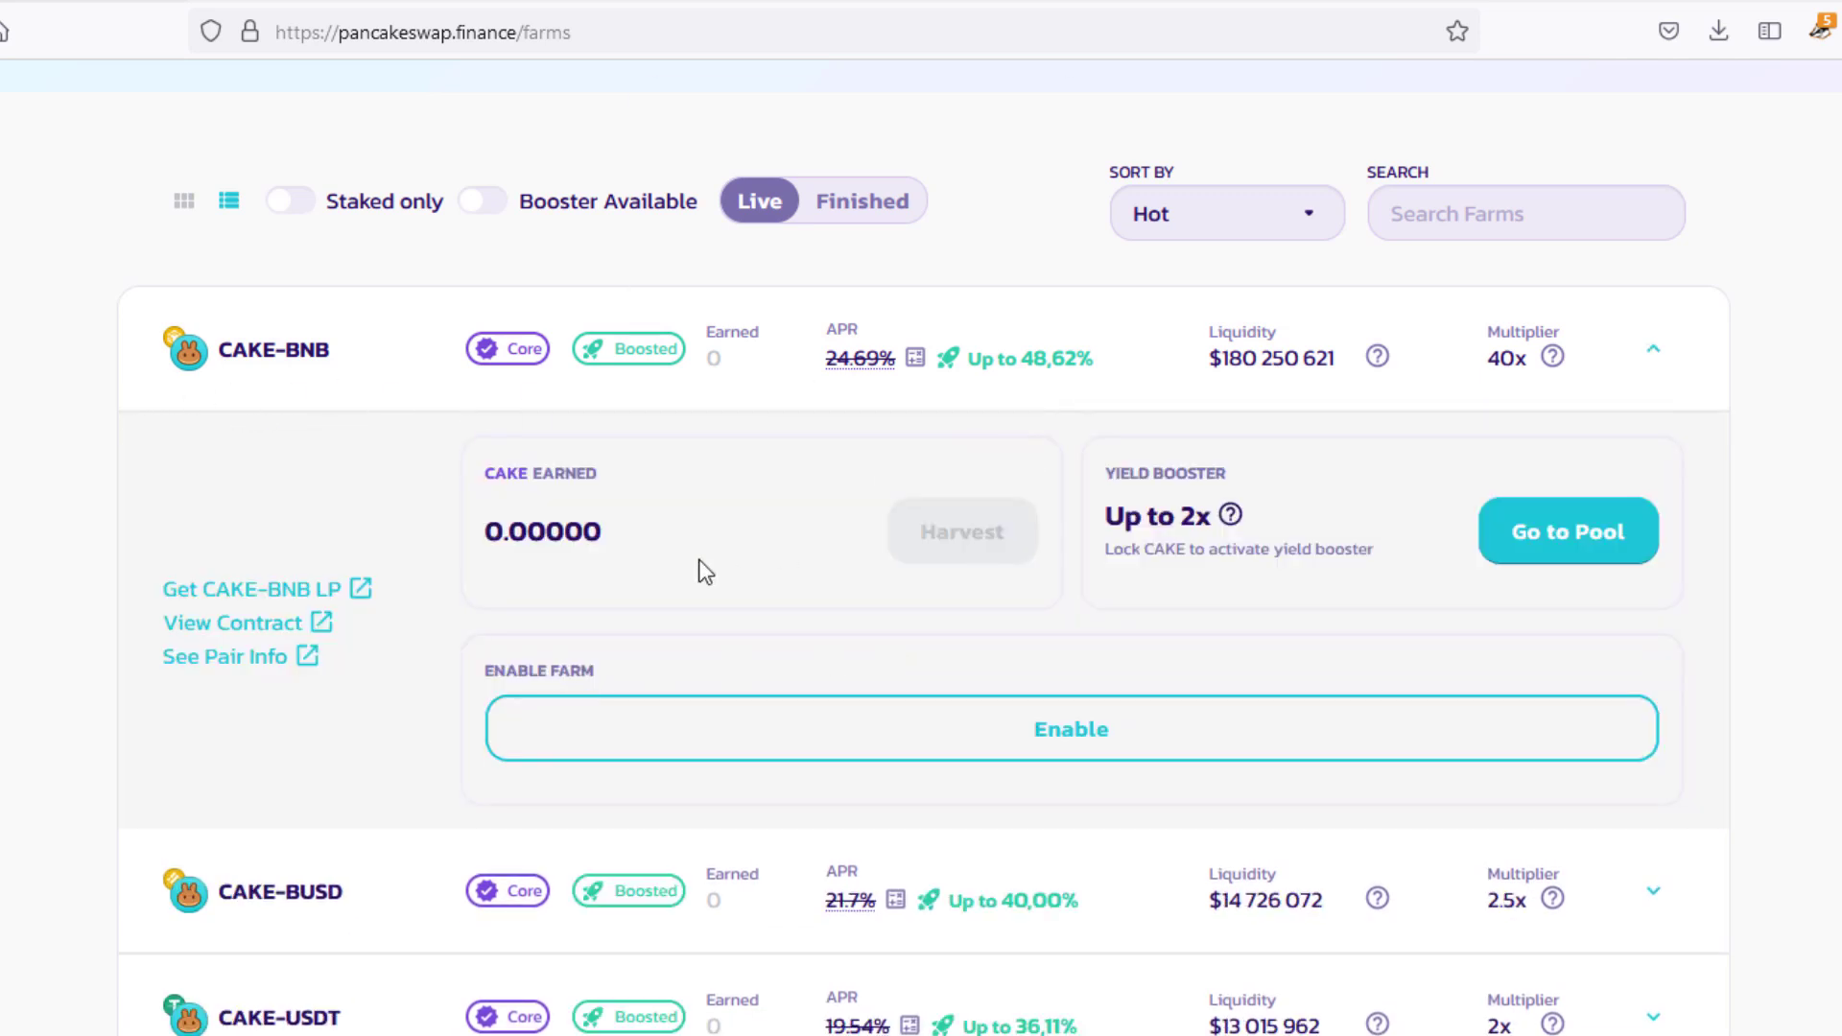
pyautogui.moveTo(489, 462); pyautogui.dragTo(643, 473)
pyautogui.click(639, 506)
pyautogui.click(744, 374)
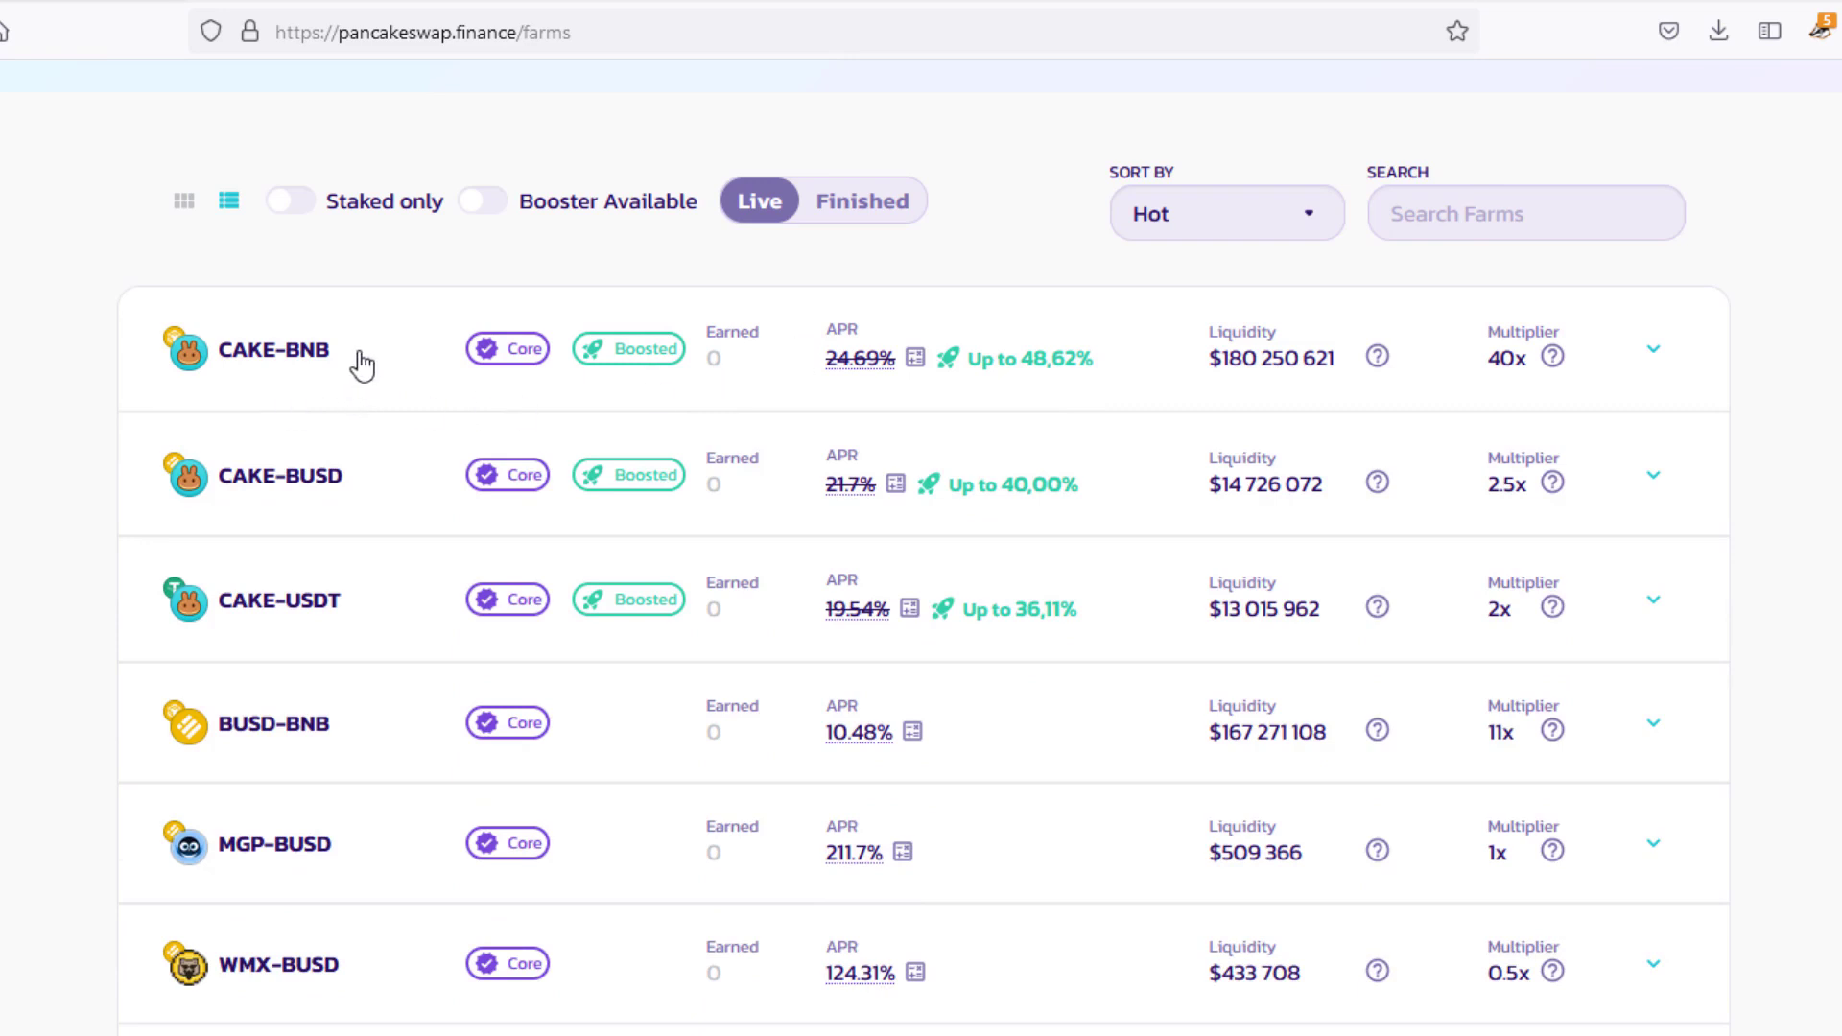
pyautogui.moveTo(370, 365); pyautogui.dragTo(217, 382)
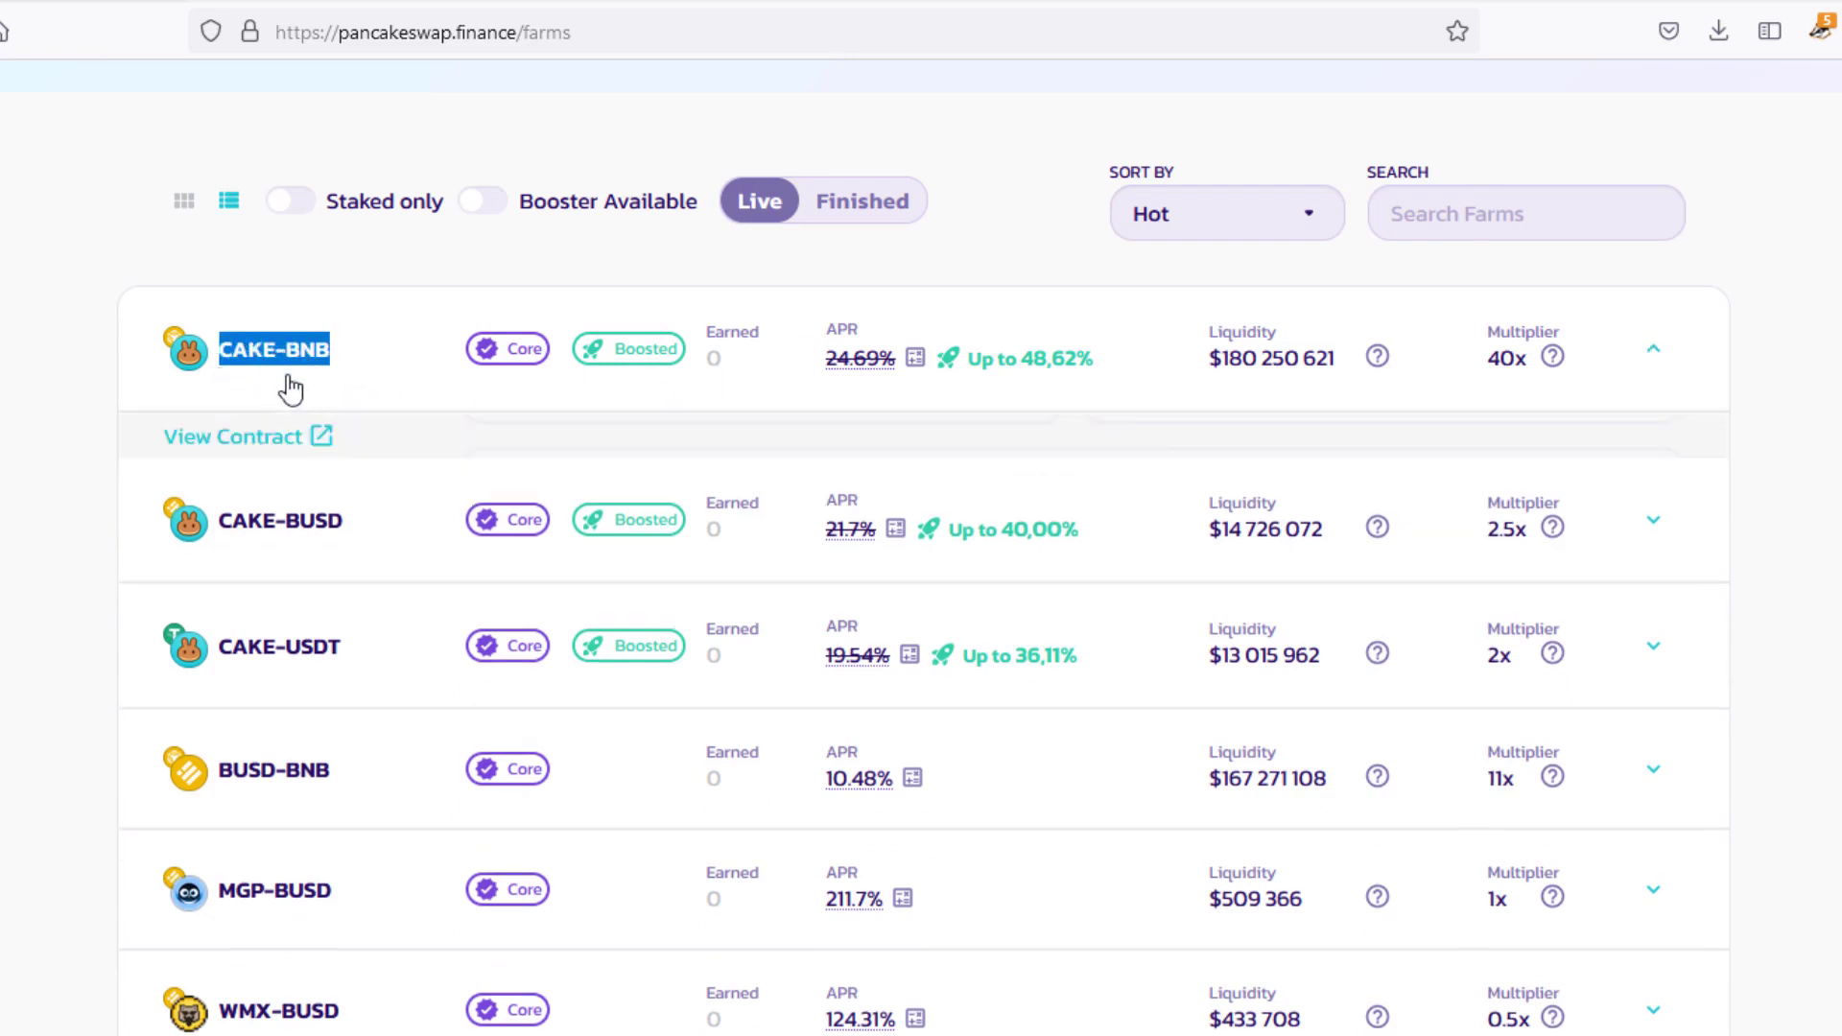
pyautogui.click(382, 383)
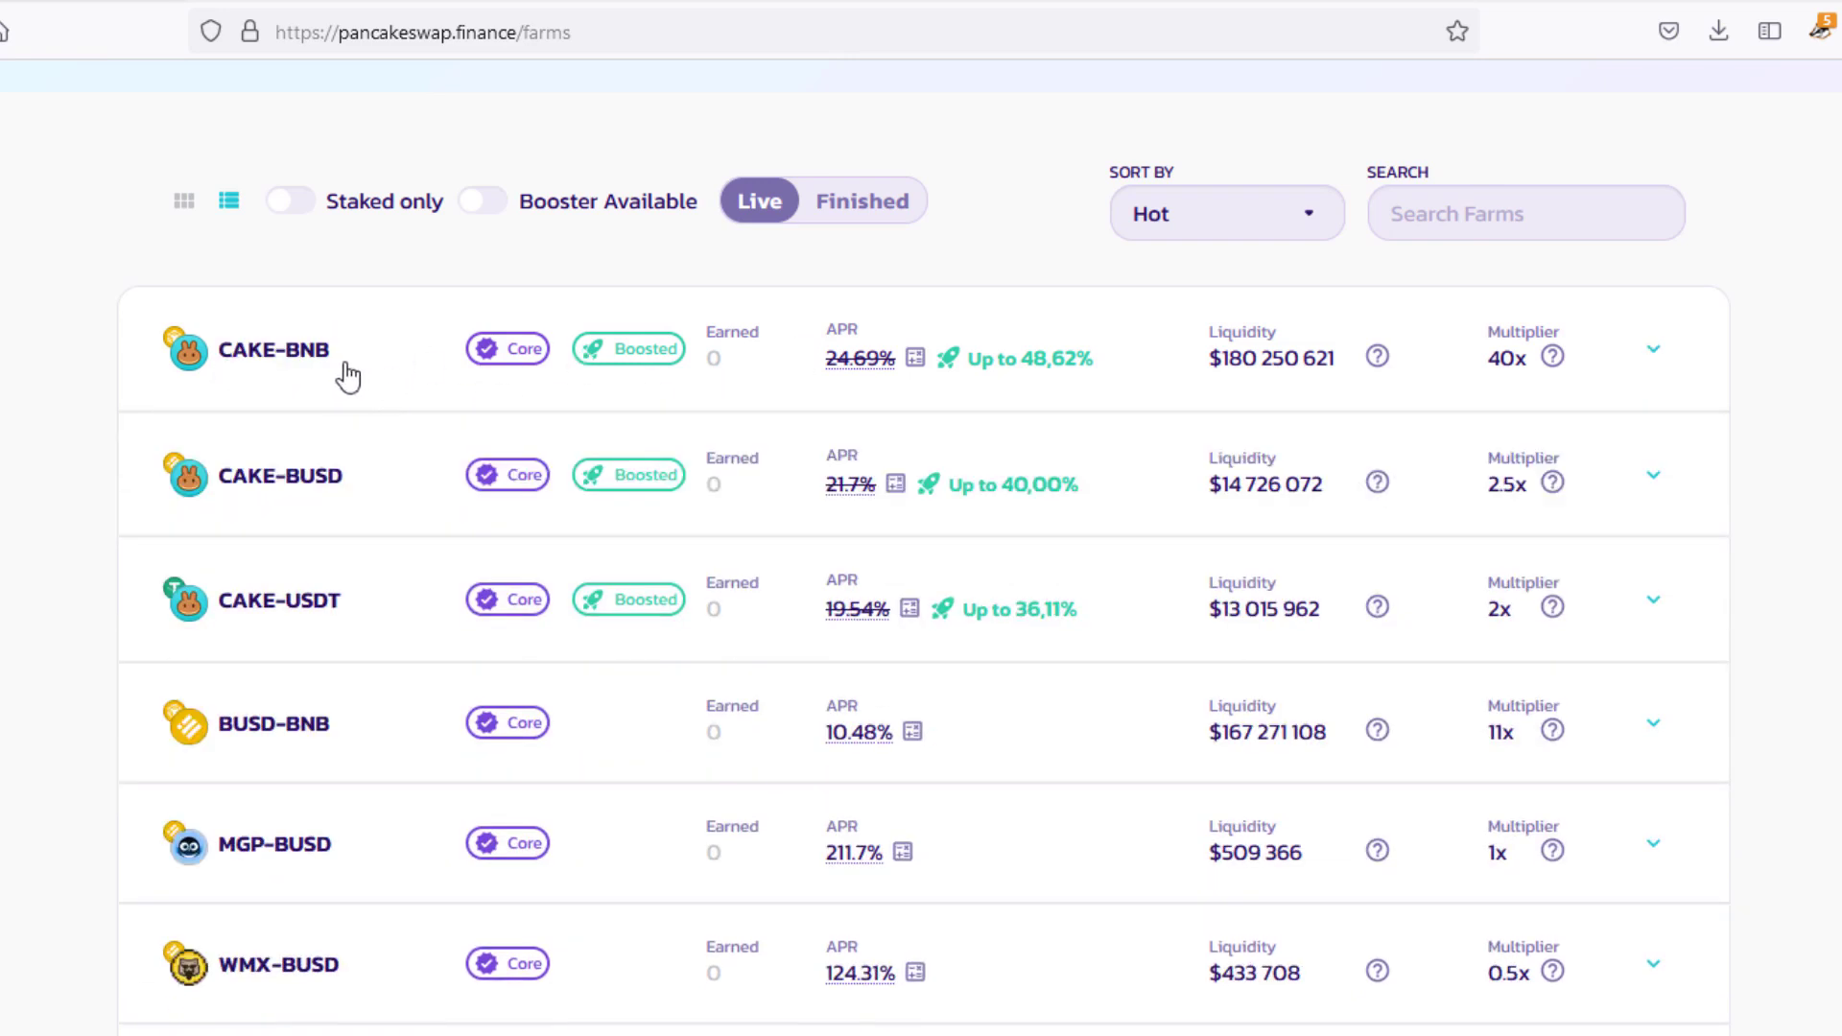
# Open the add-liquidity form for the BNB-CAKE pair and read the note on trading fee earnings
pyautogui.scroll(3, 369, 376)
pyautogui.moveTo(150, 201)
pyautogui.click(115, 411)
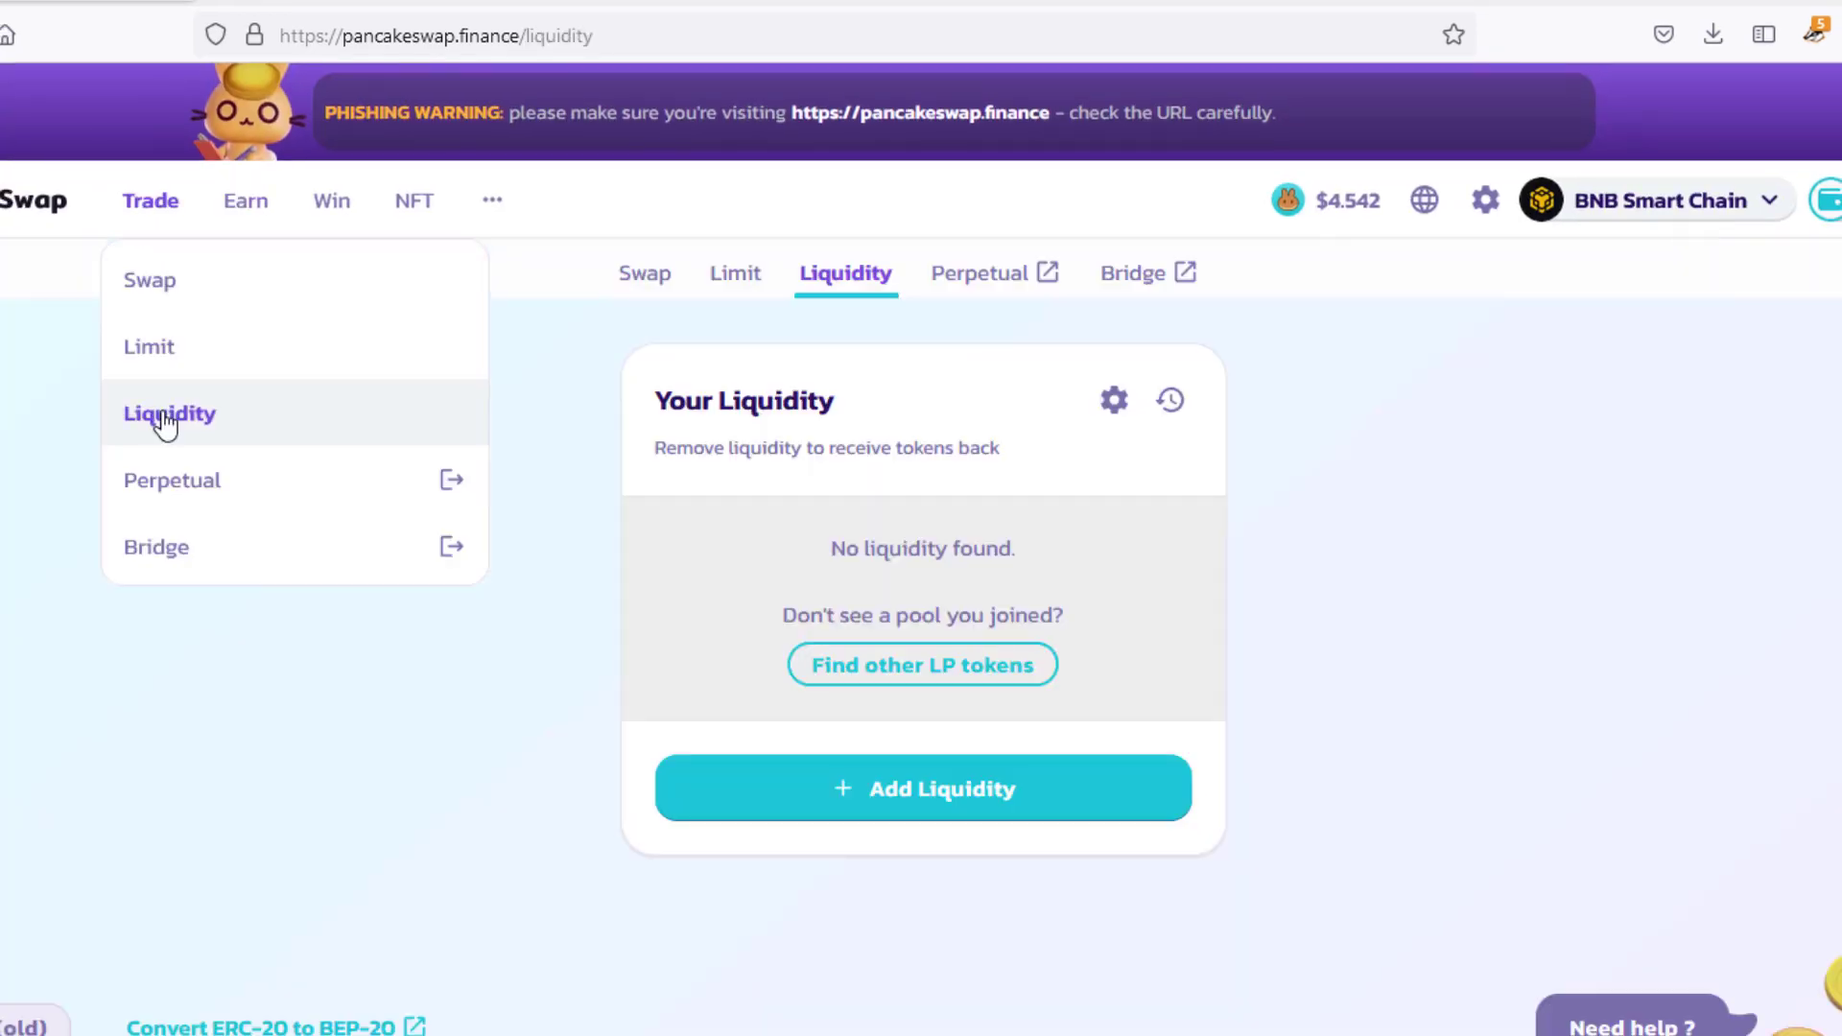
pyautogui.click(923, 788)
pyautogui.scroll(-5, 1286, 630)
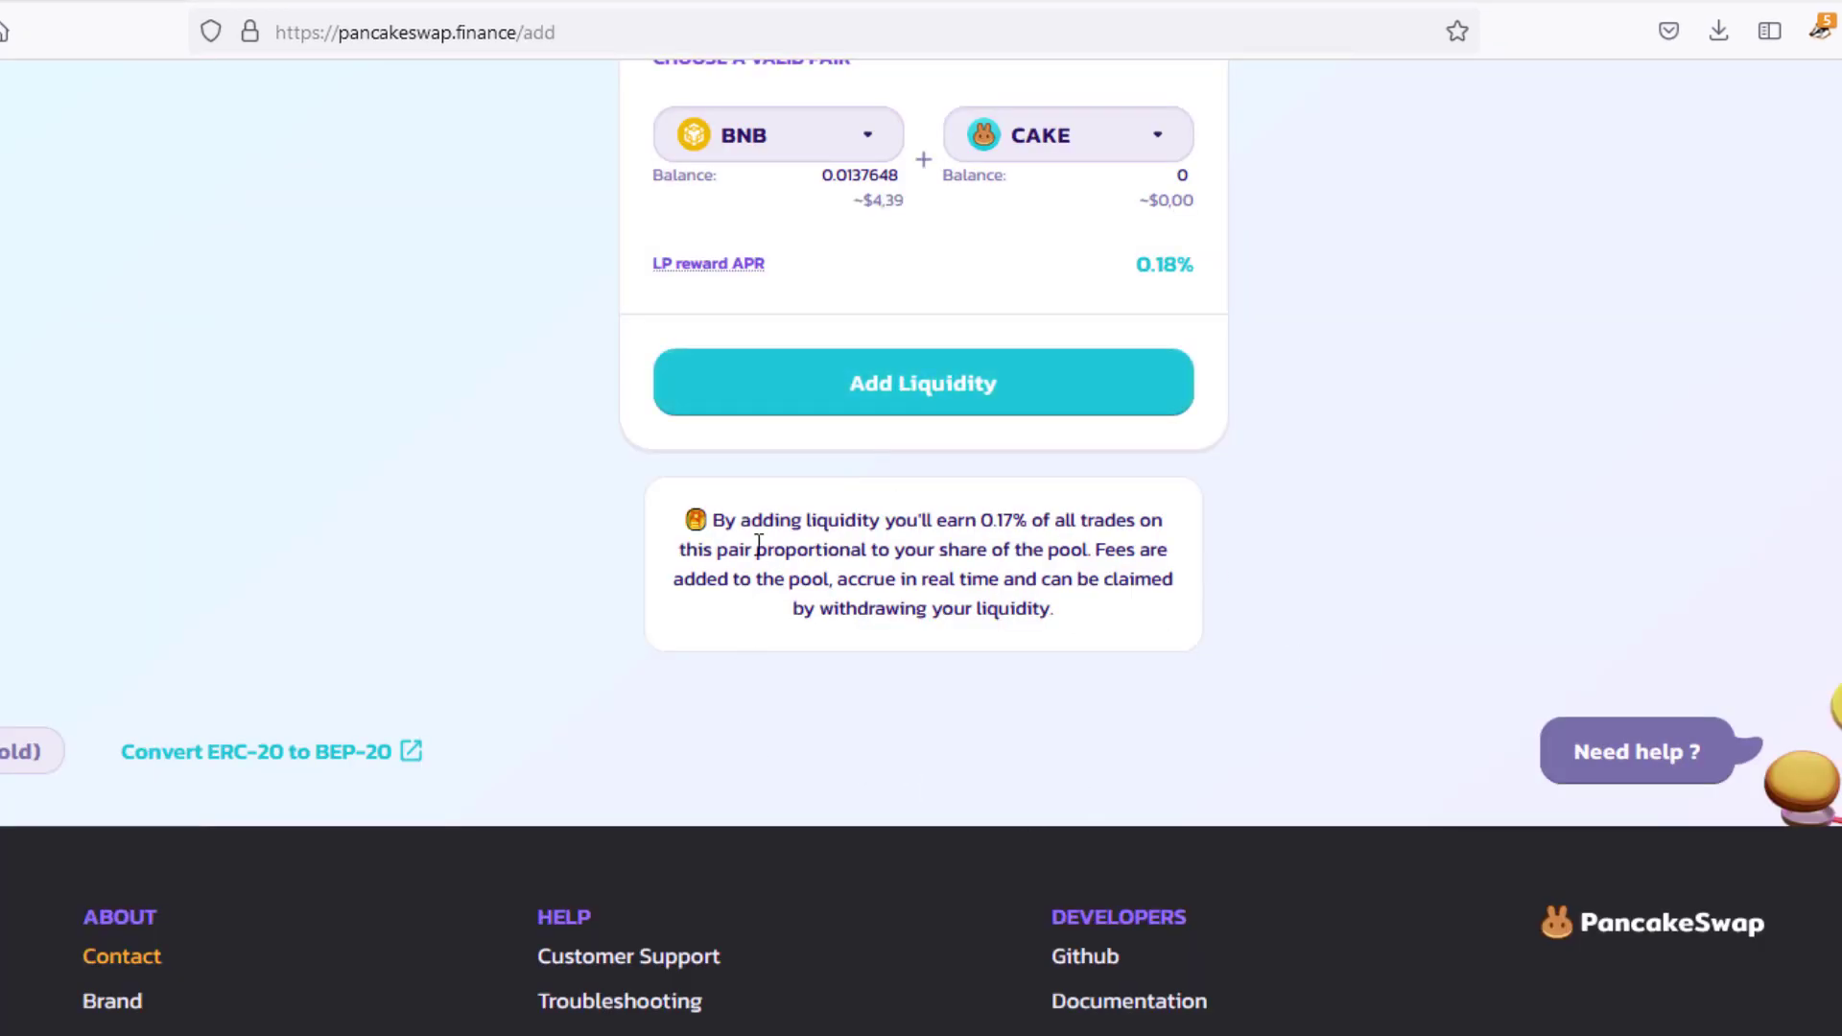
pyautogui.scroll(1, 849, 613)
pyautogui.scroll(2, 860, 697)
pyautogui.scroll(2, 987, 604)
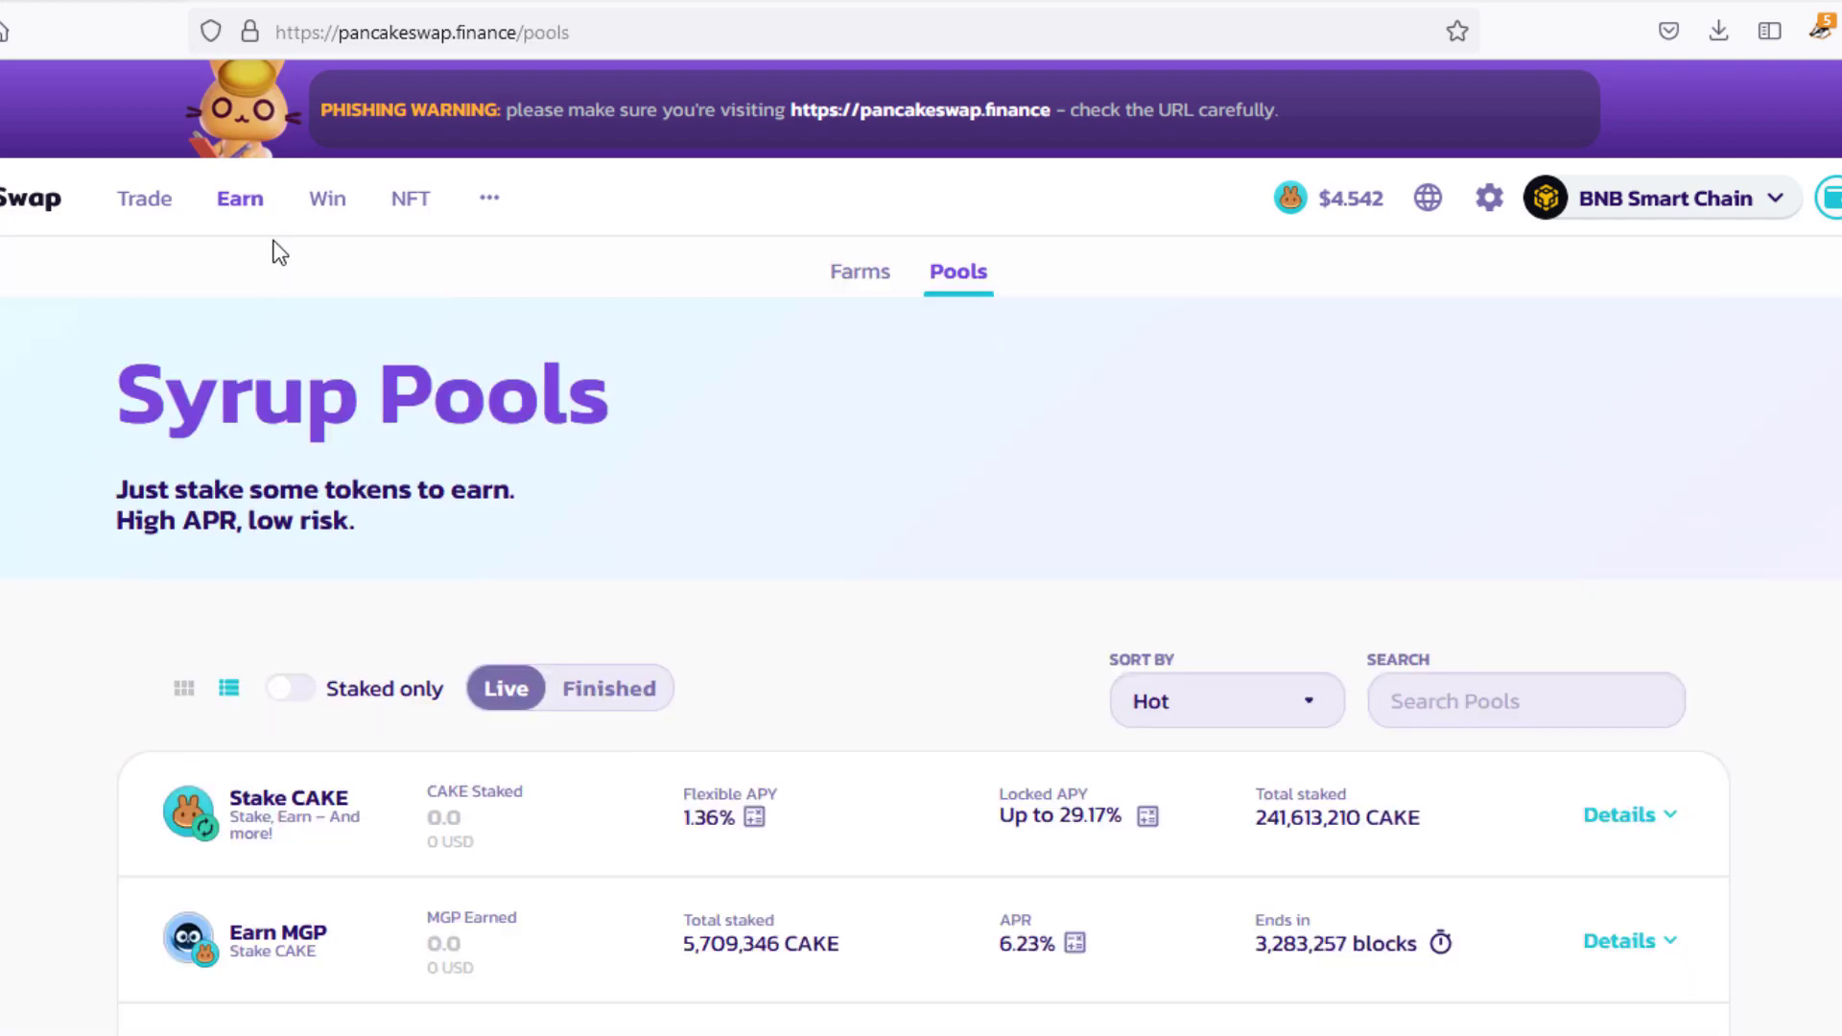
# Open the Syrup Pools page and browse the live staking pools with their APR and total staked amounts
pyautogui.moveTo(239, 216)
pyautogui.click(258, 360)
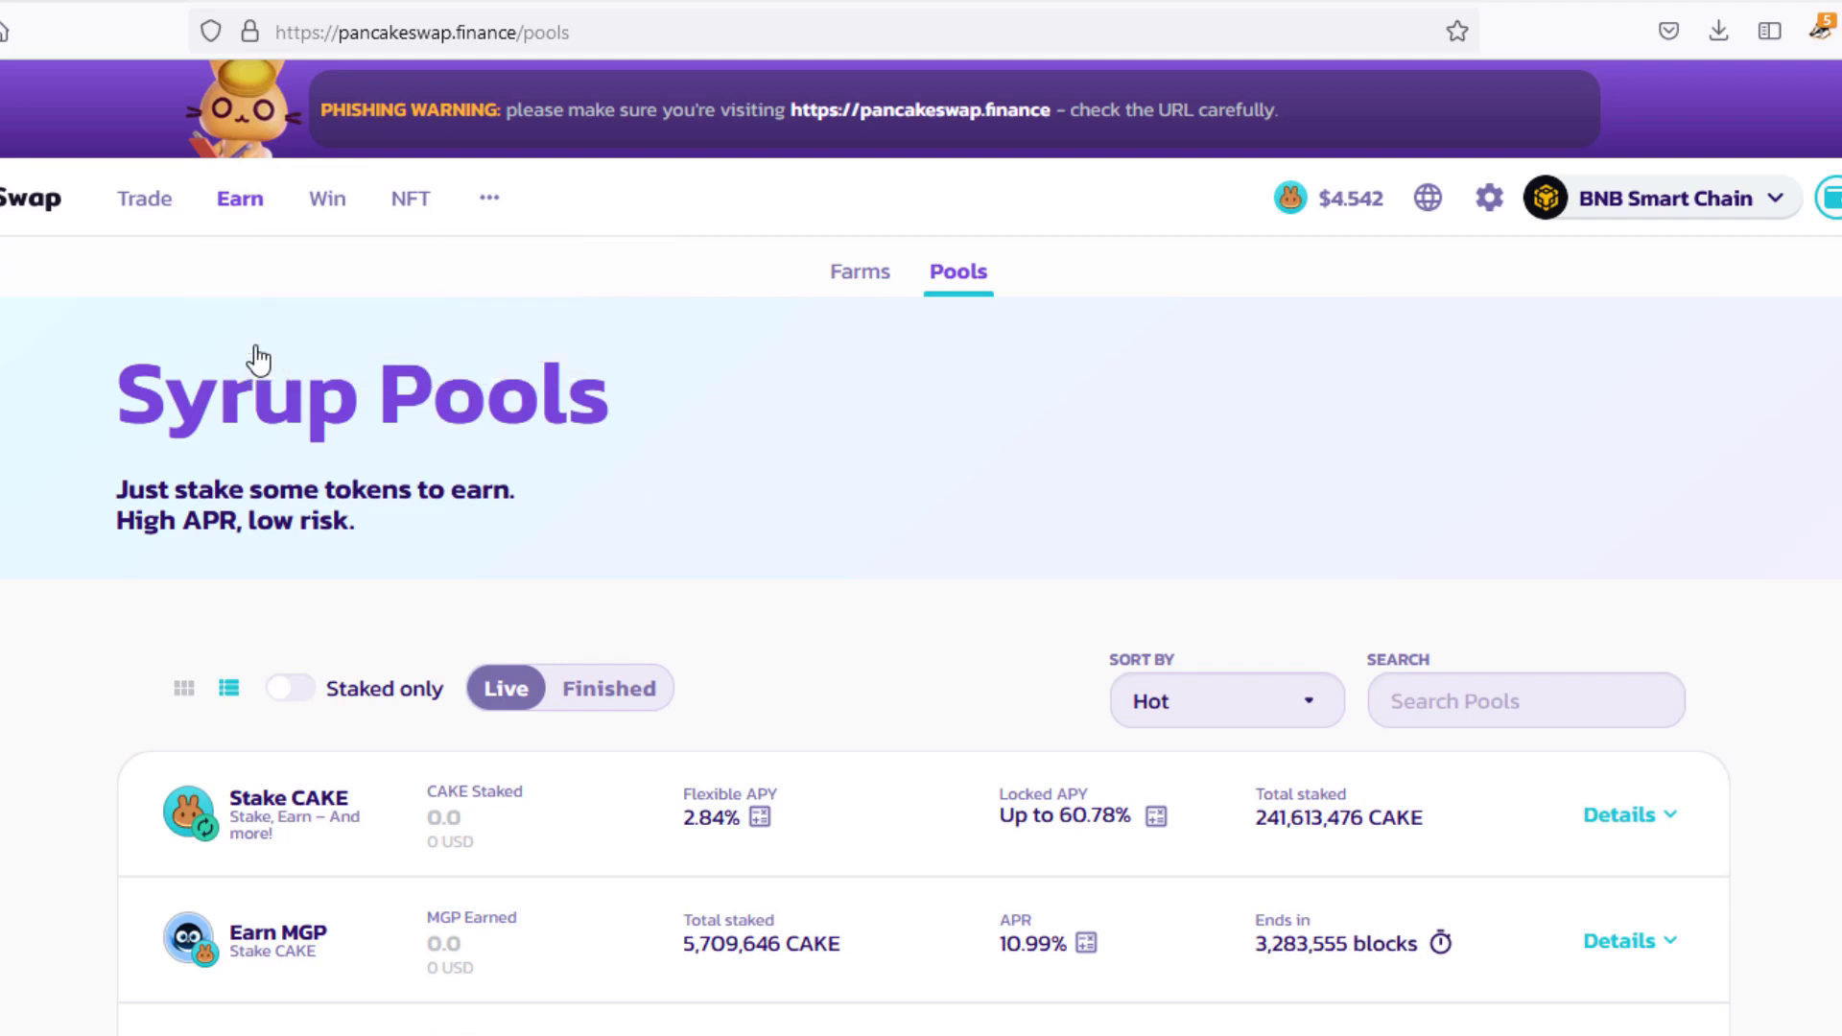
pyautogui.scroll(-5, 261, 369)
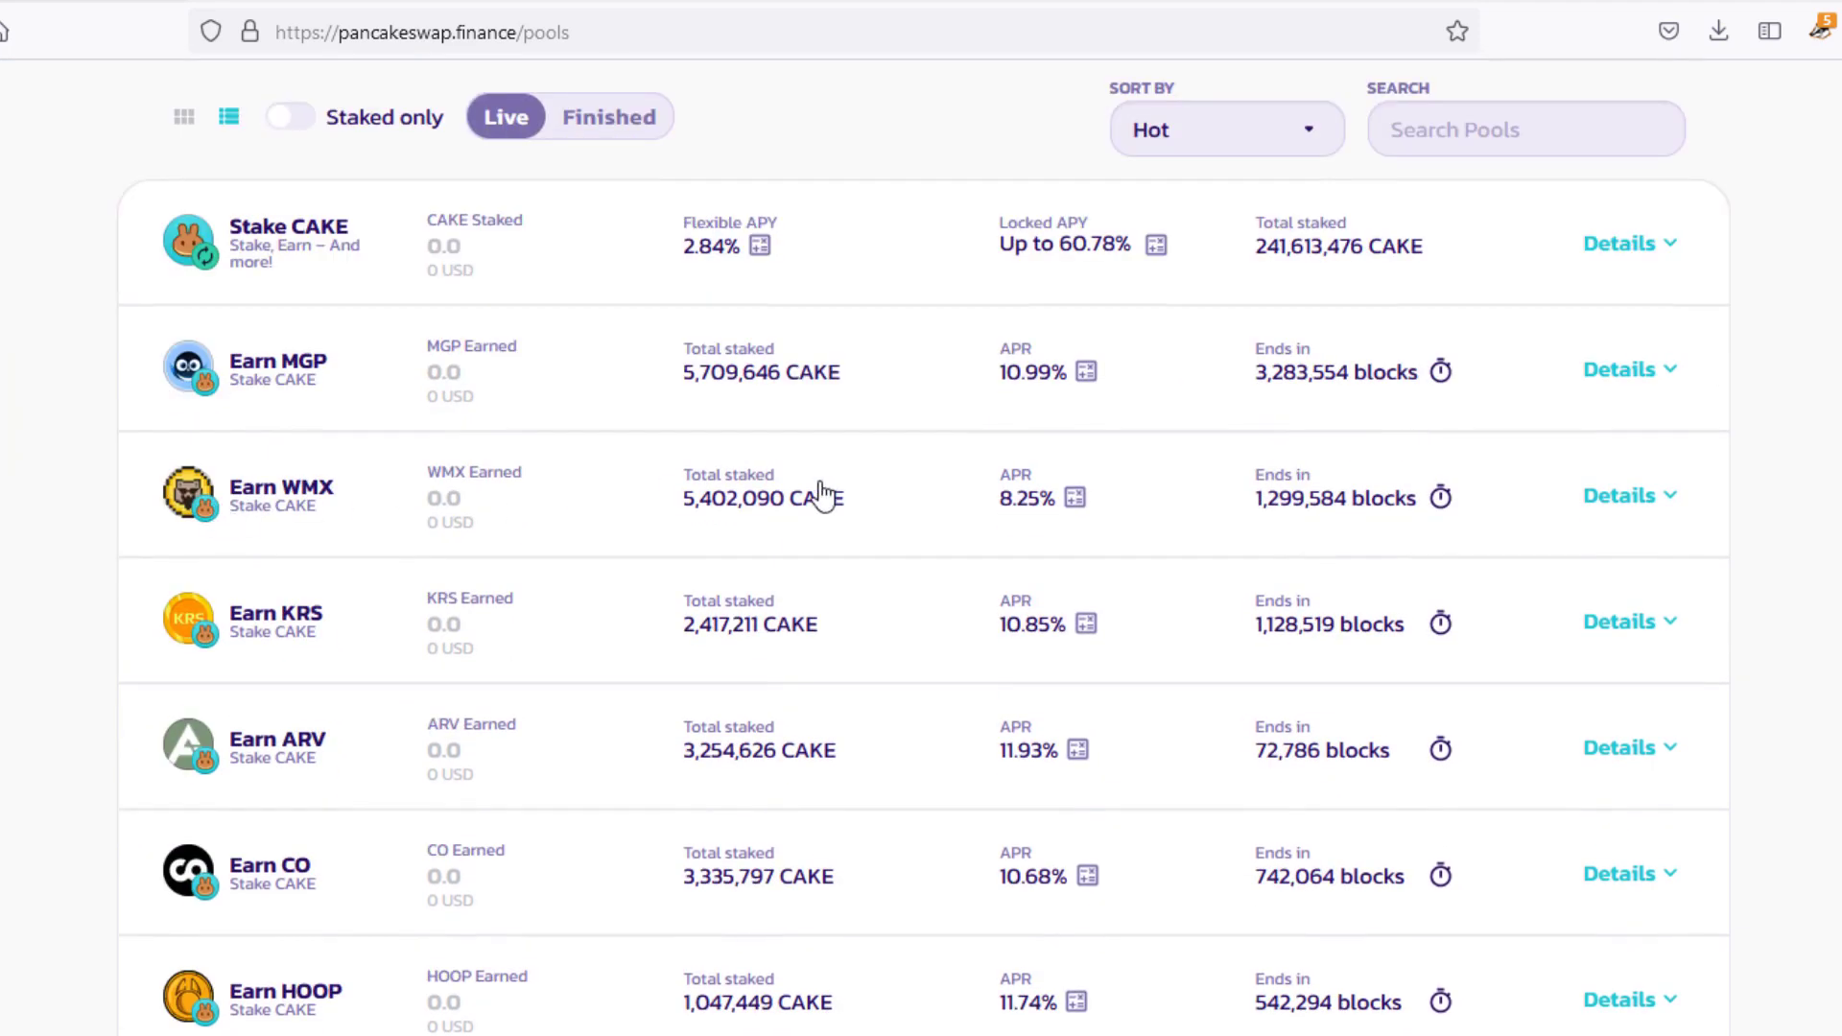
pyautogui.scroll(1, 999, 542)
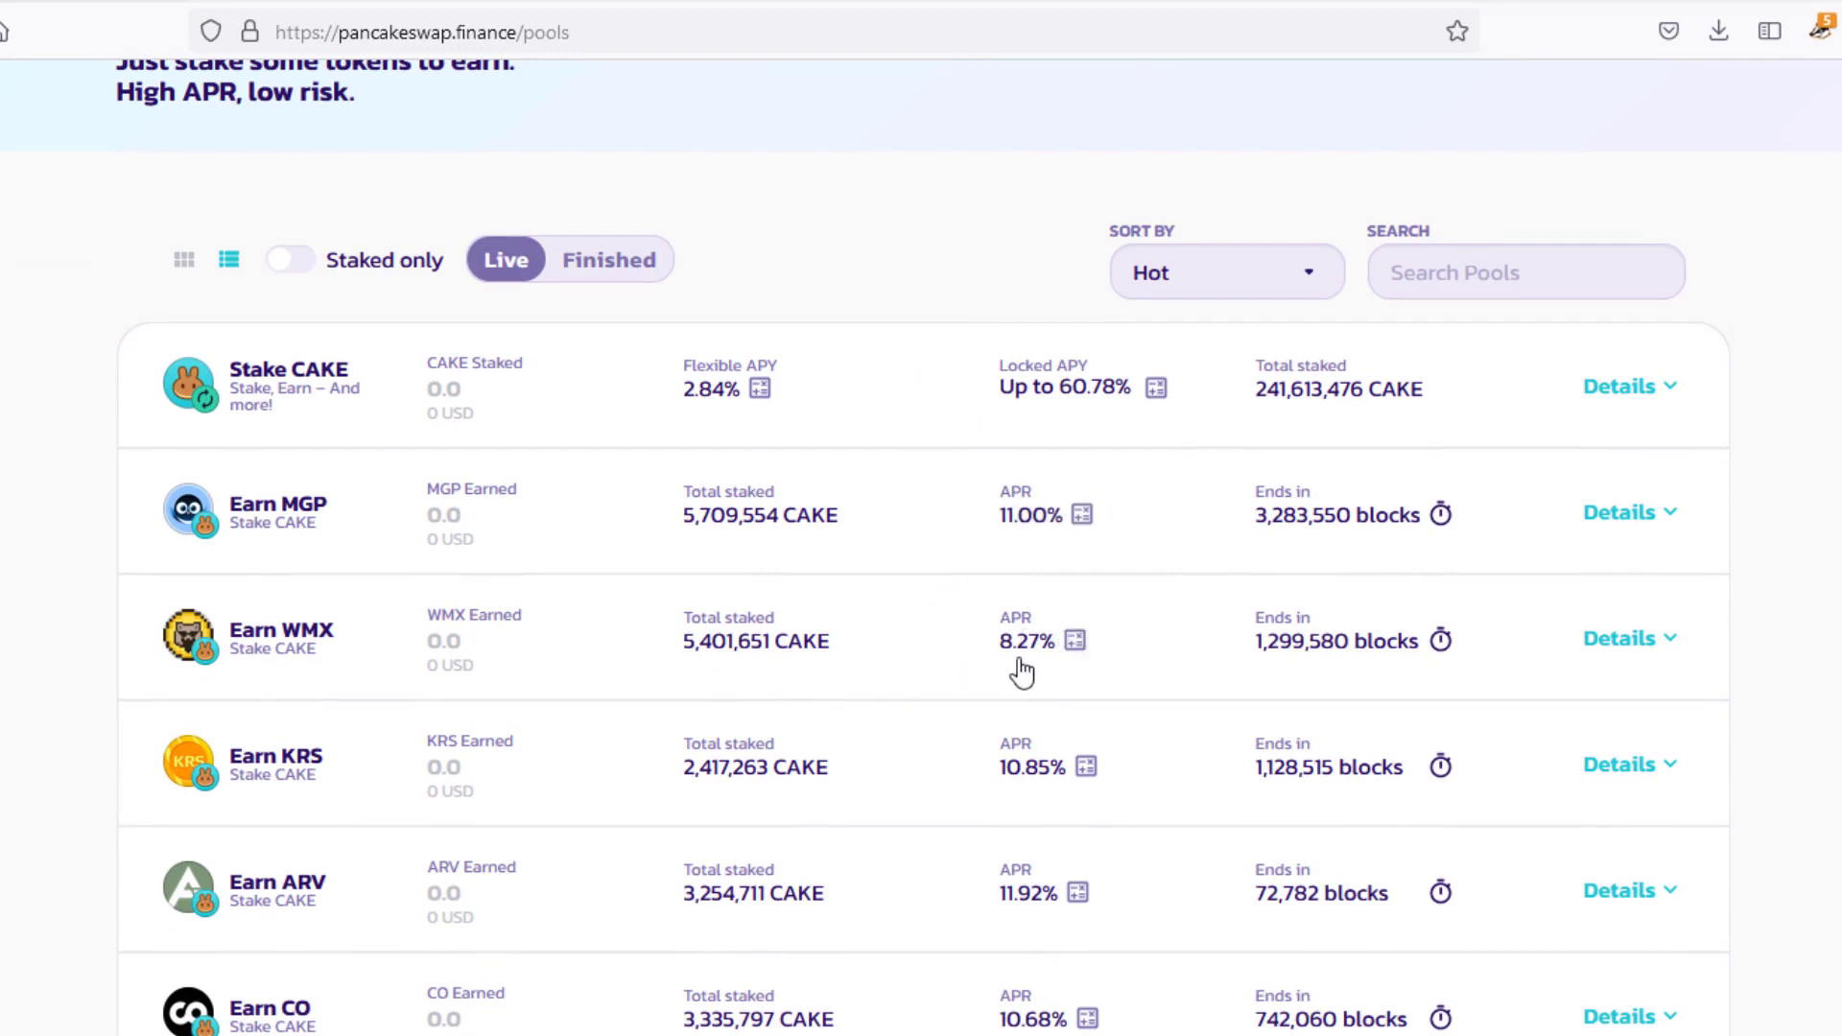
pyautogui.scroll(-1, 1101, 679)
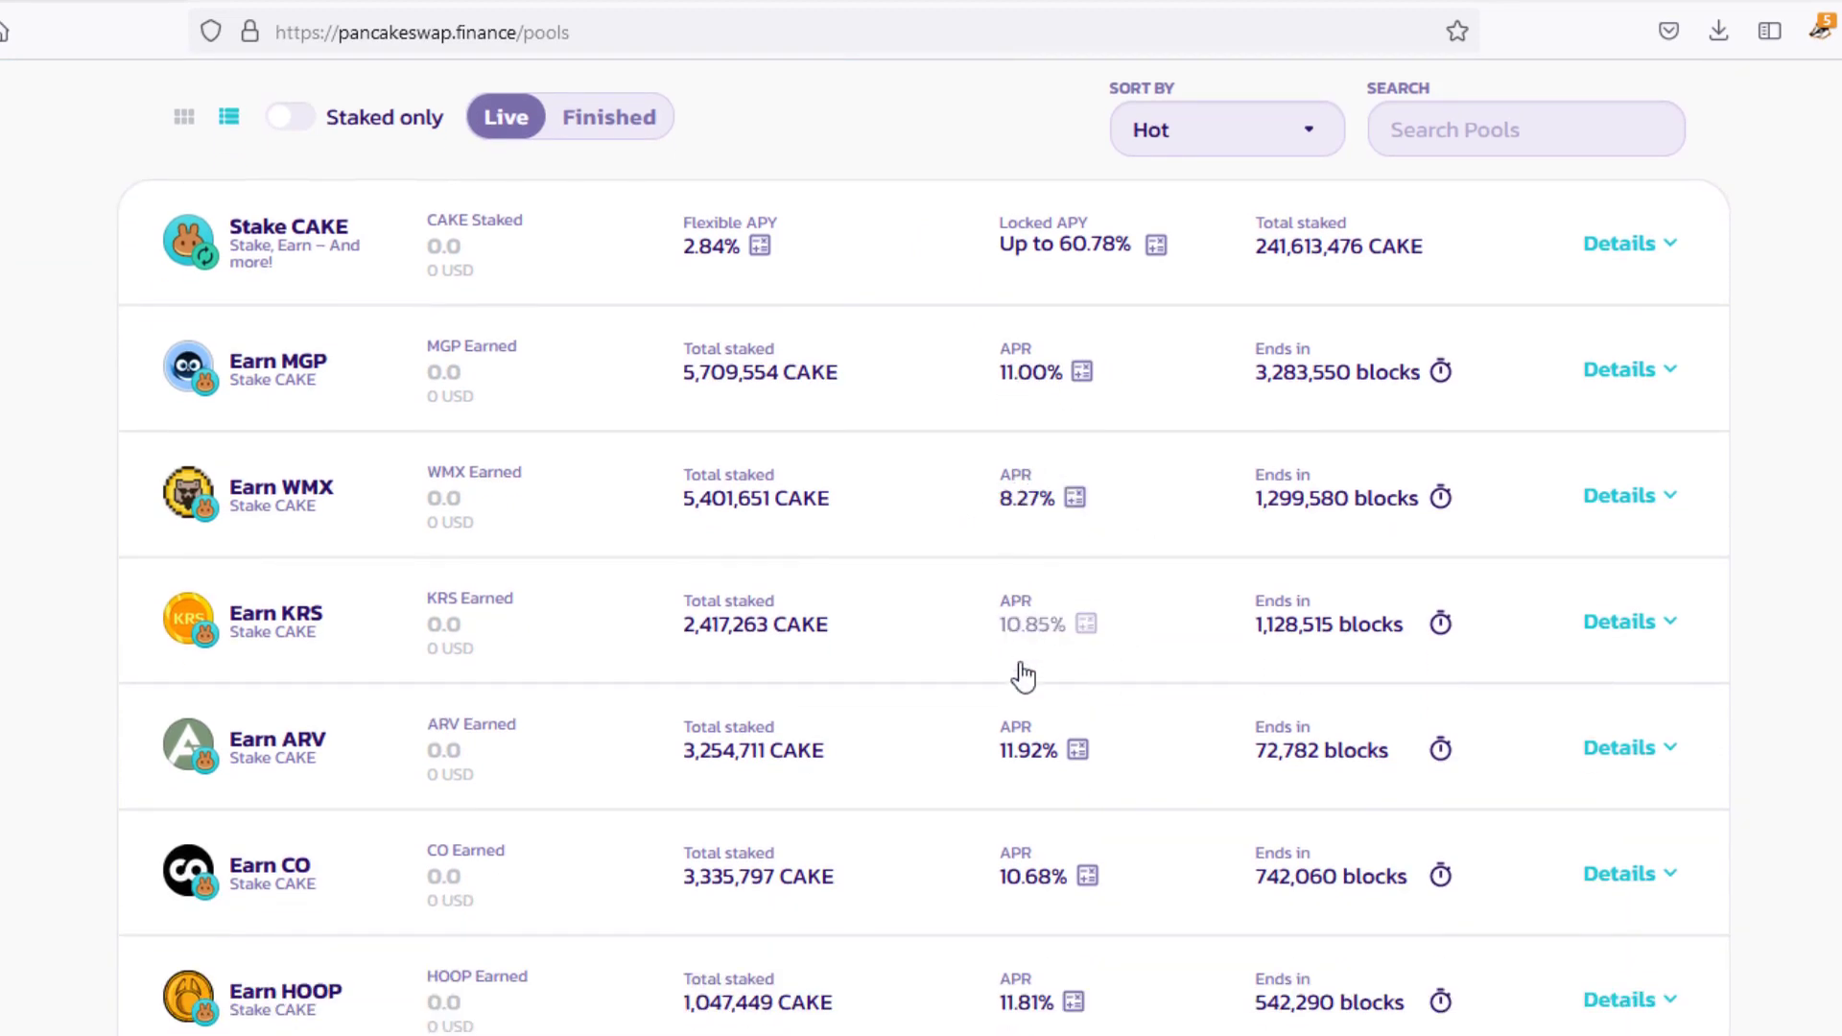
pyautogui.scroll(-1, 1054, 940)
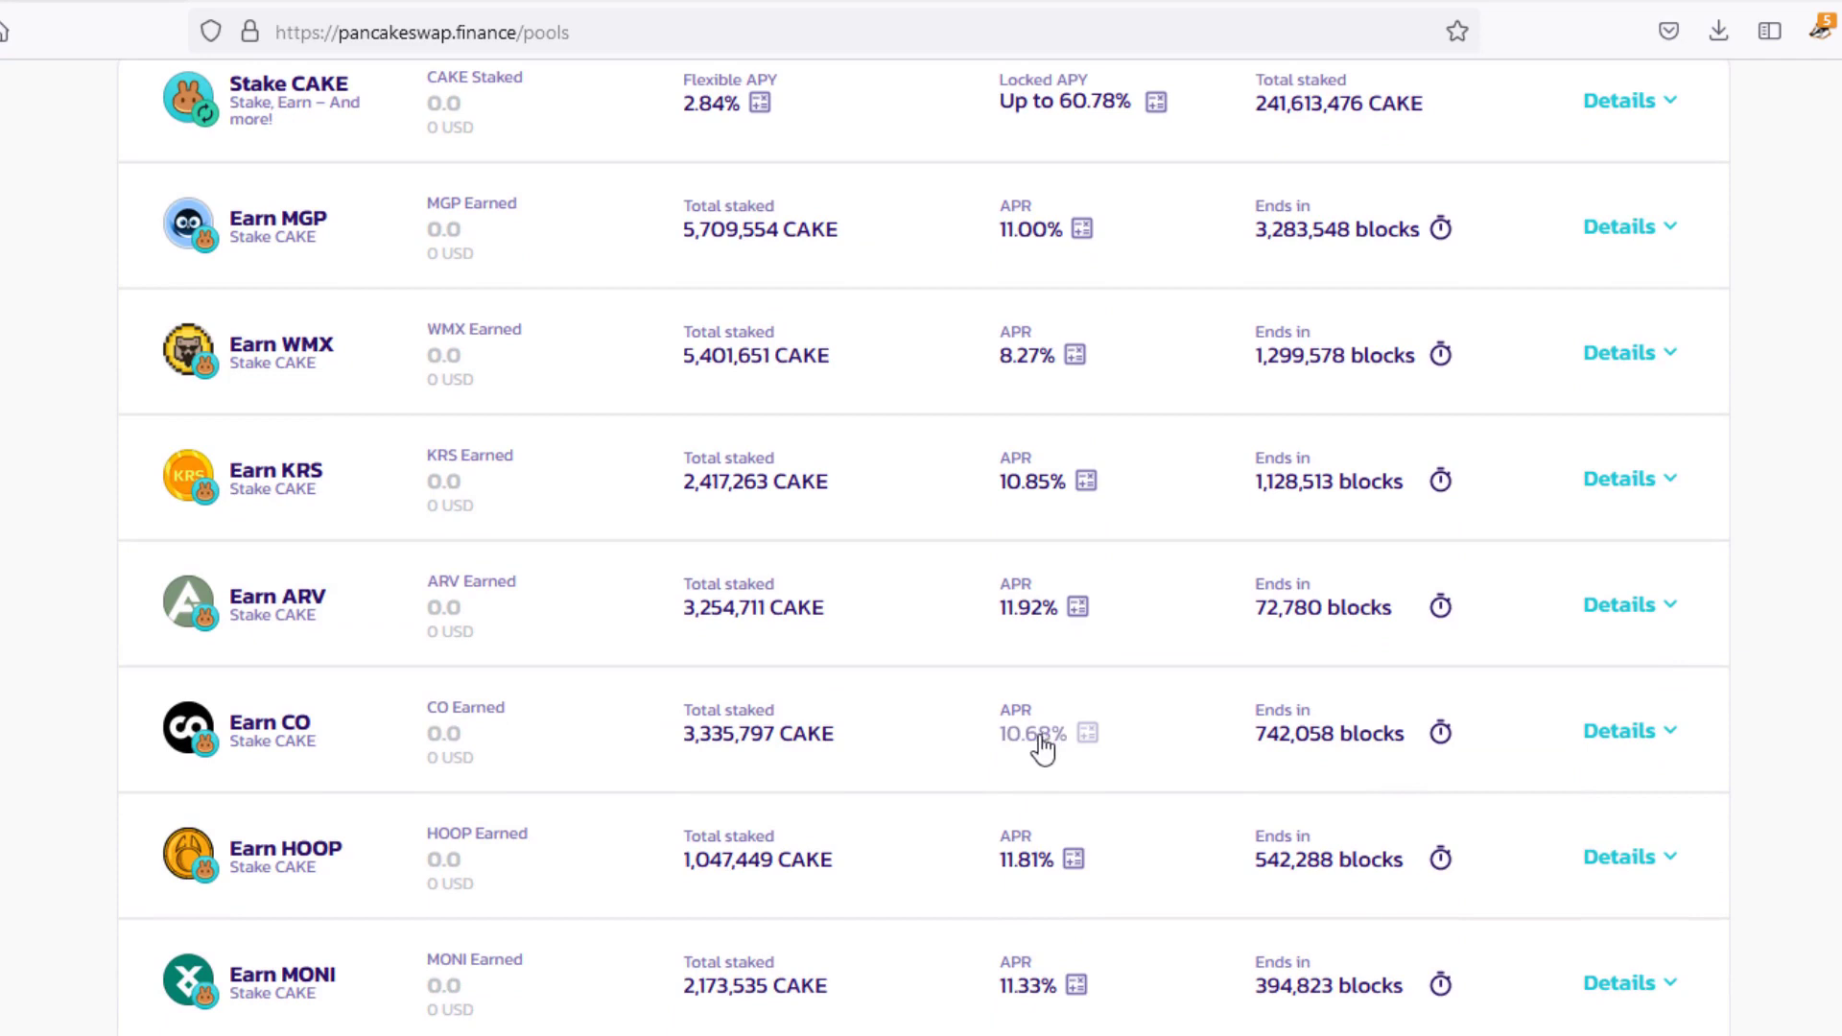
pyautogui.scroll(2, 1039, 785)
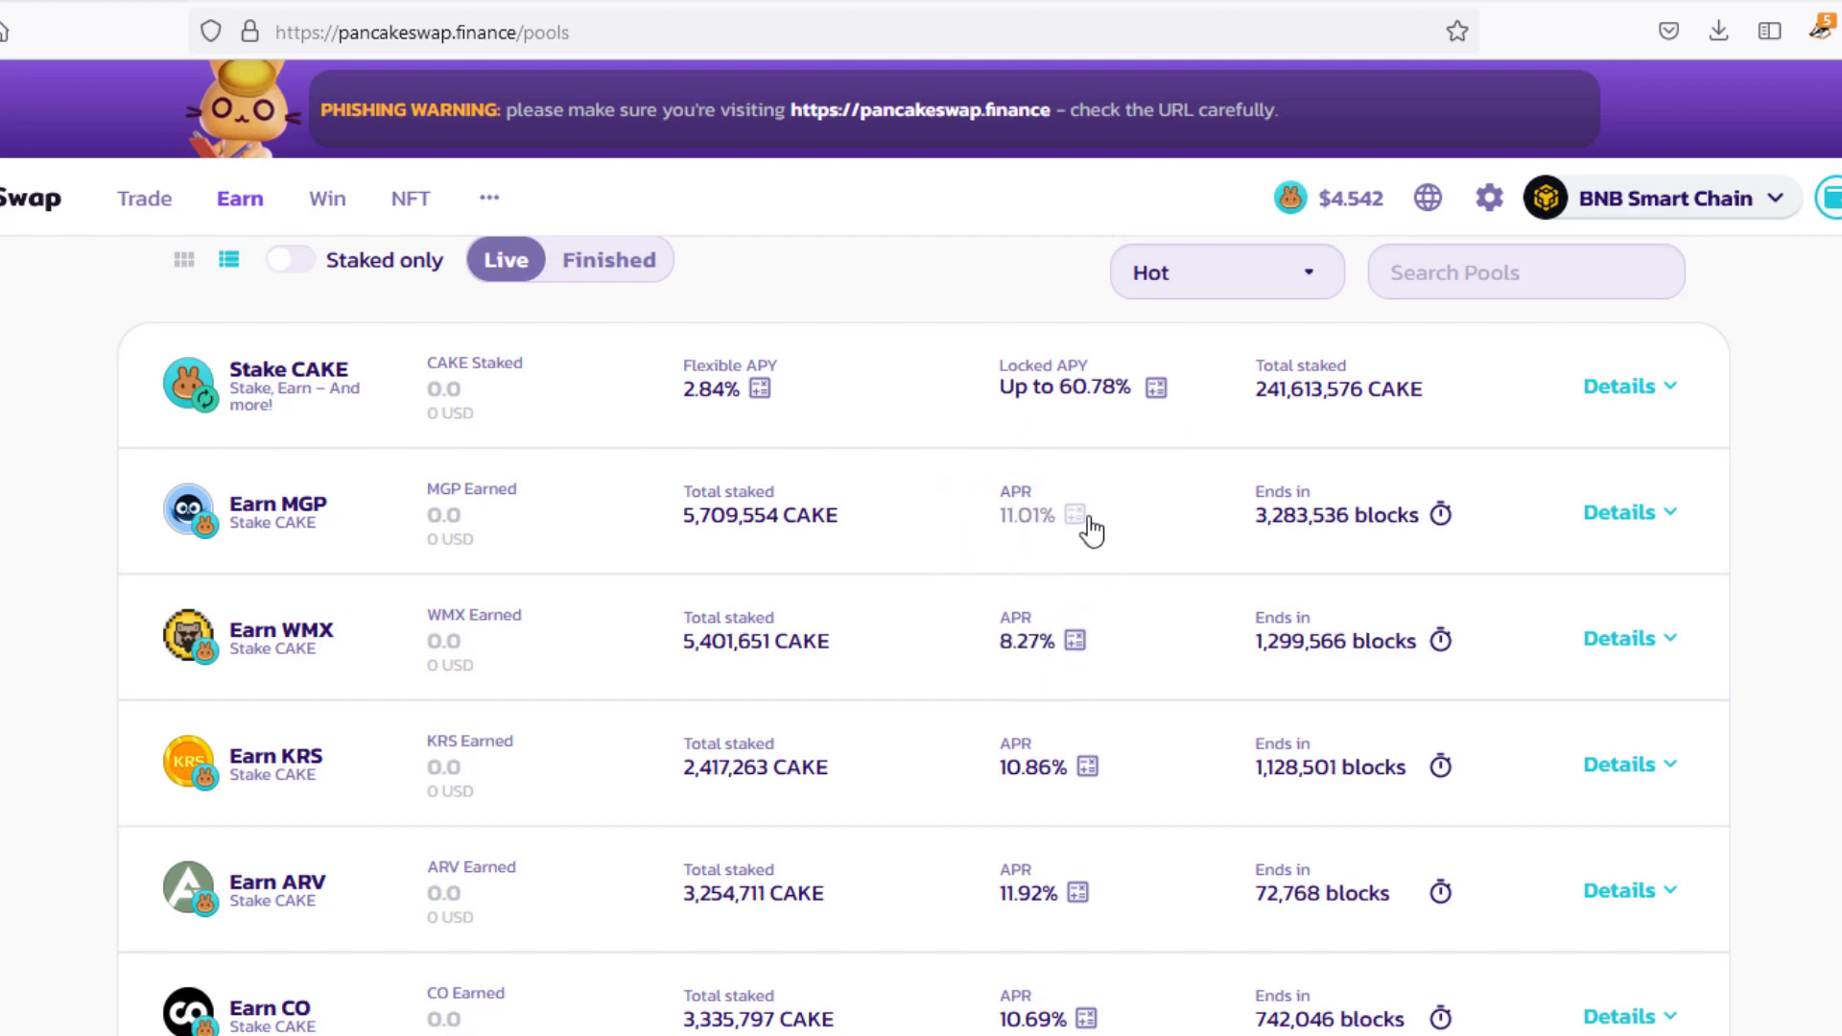
# Examine the Stake CAKE pool's lock duration, performance fee and unstaking fee, and collapse its details
pyautogui.click(921, 401)
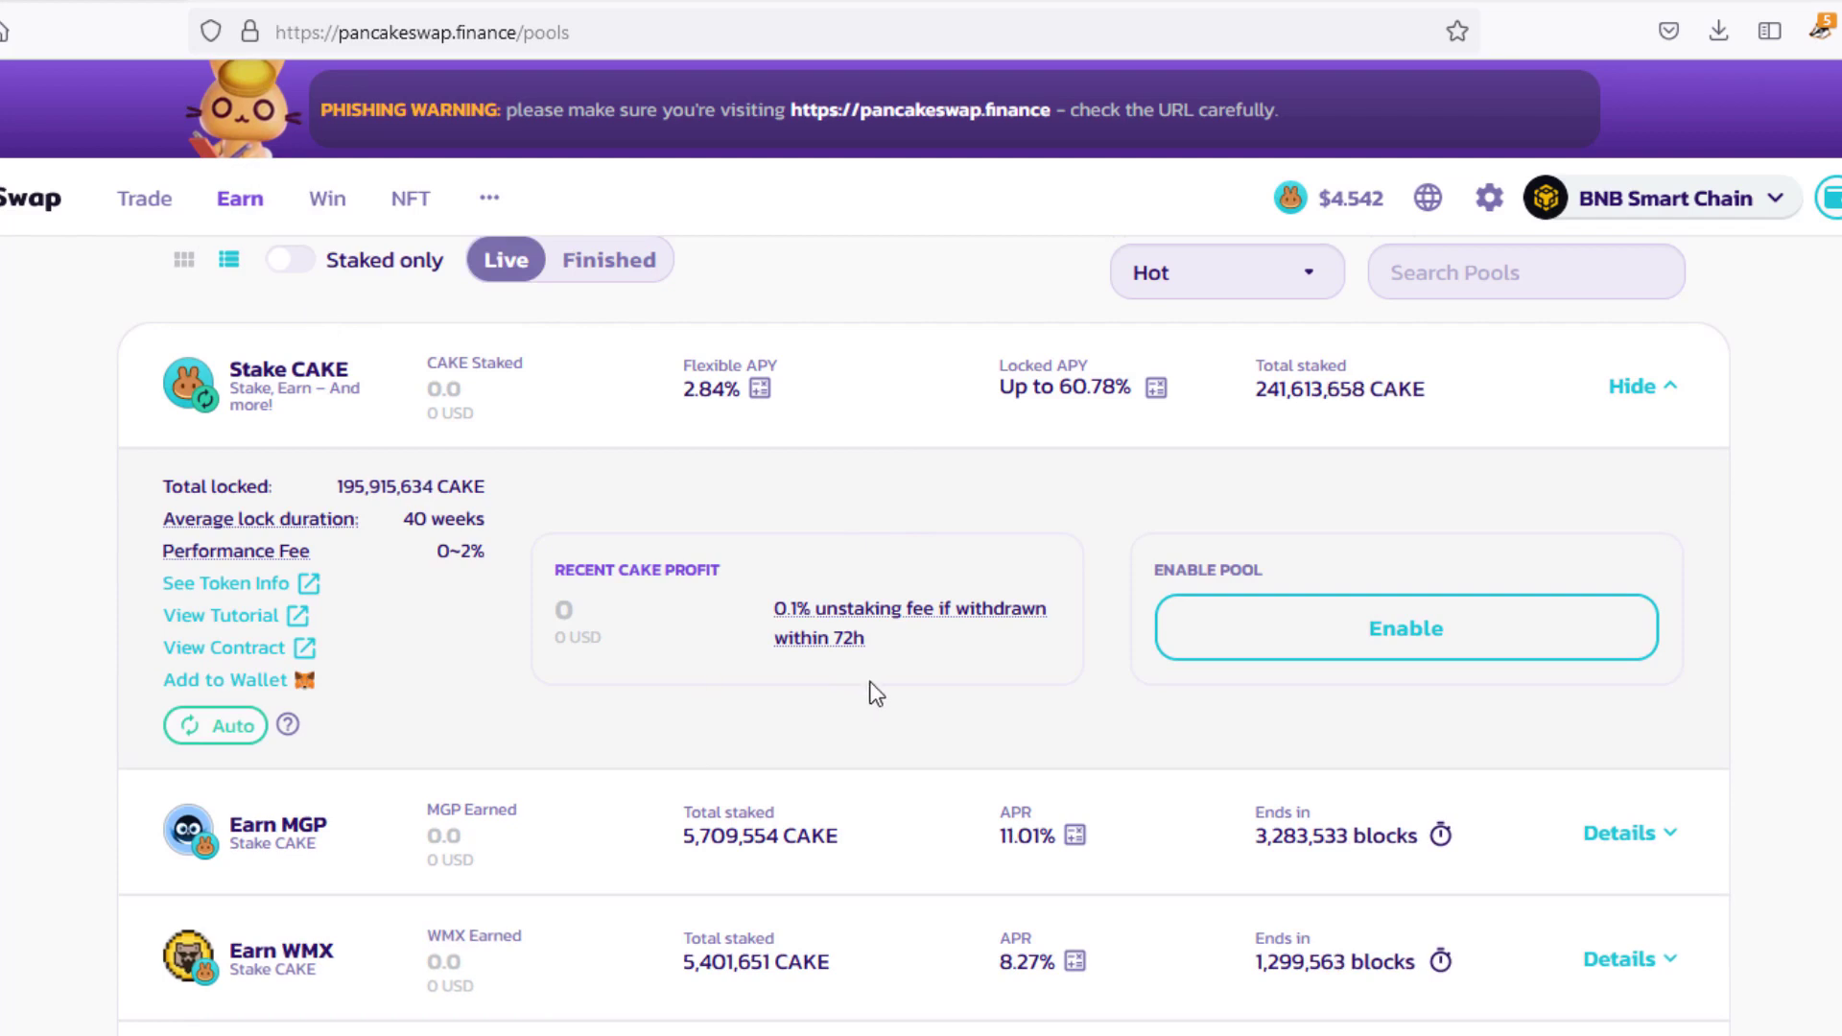
pyautogui.scroll(-8, 822, 686)
pyautogui.scroll(10, 860, 748)
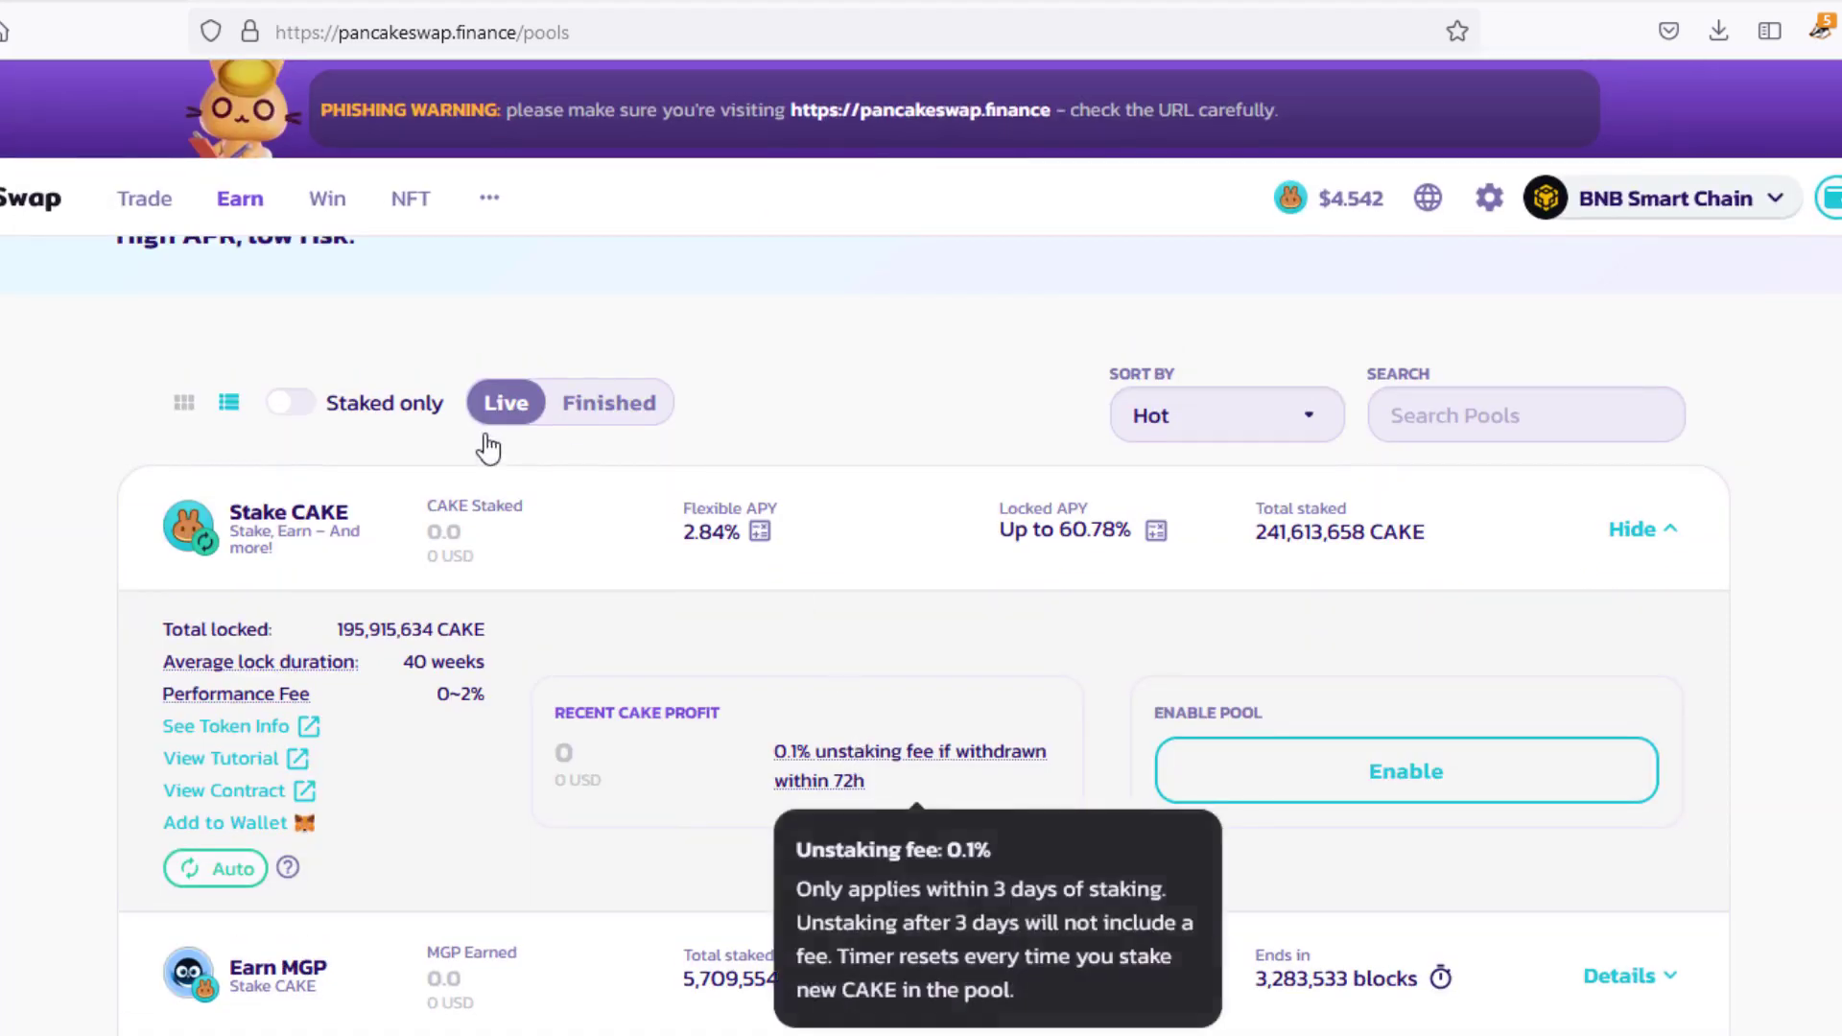
pyautogui.scroll(-2, 998, 411)
pyautogui.click(943, 408)
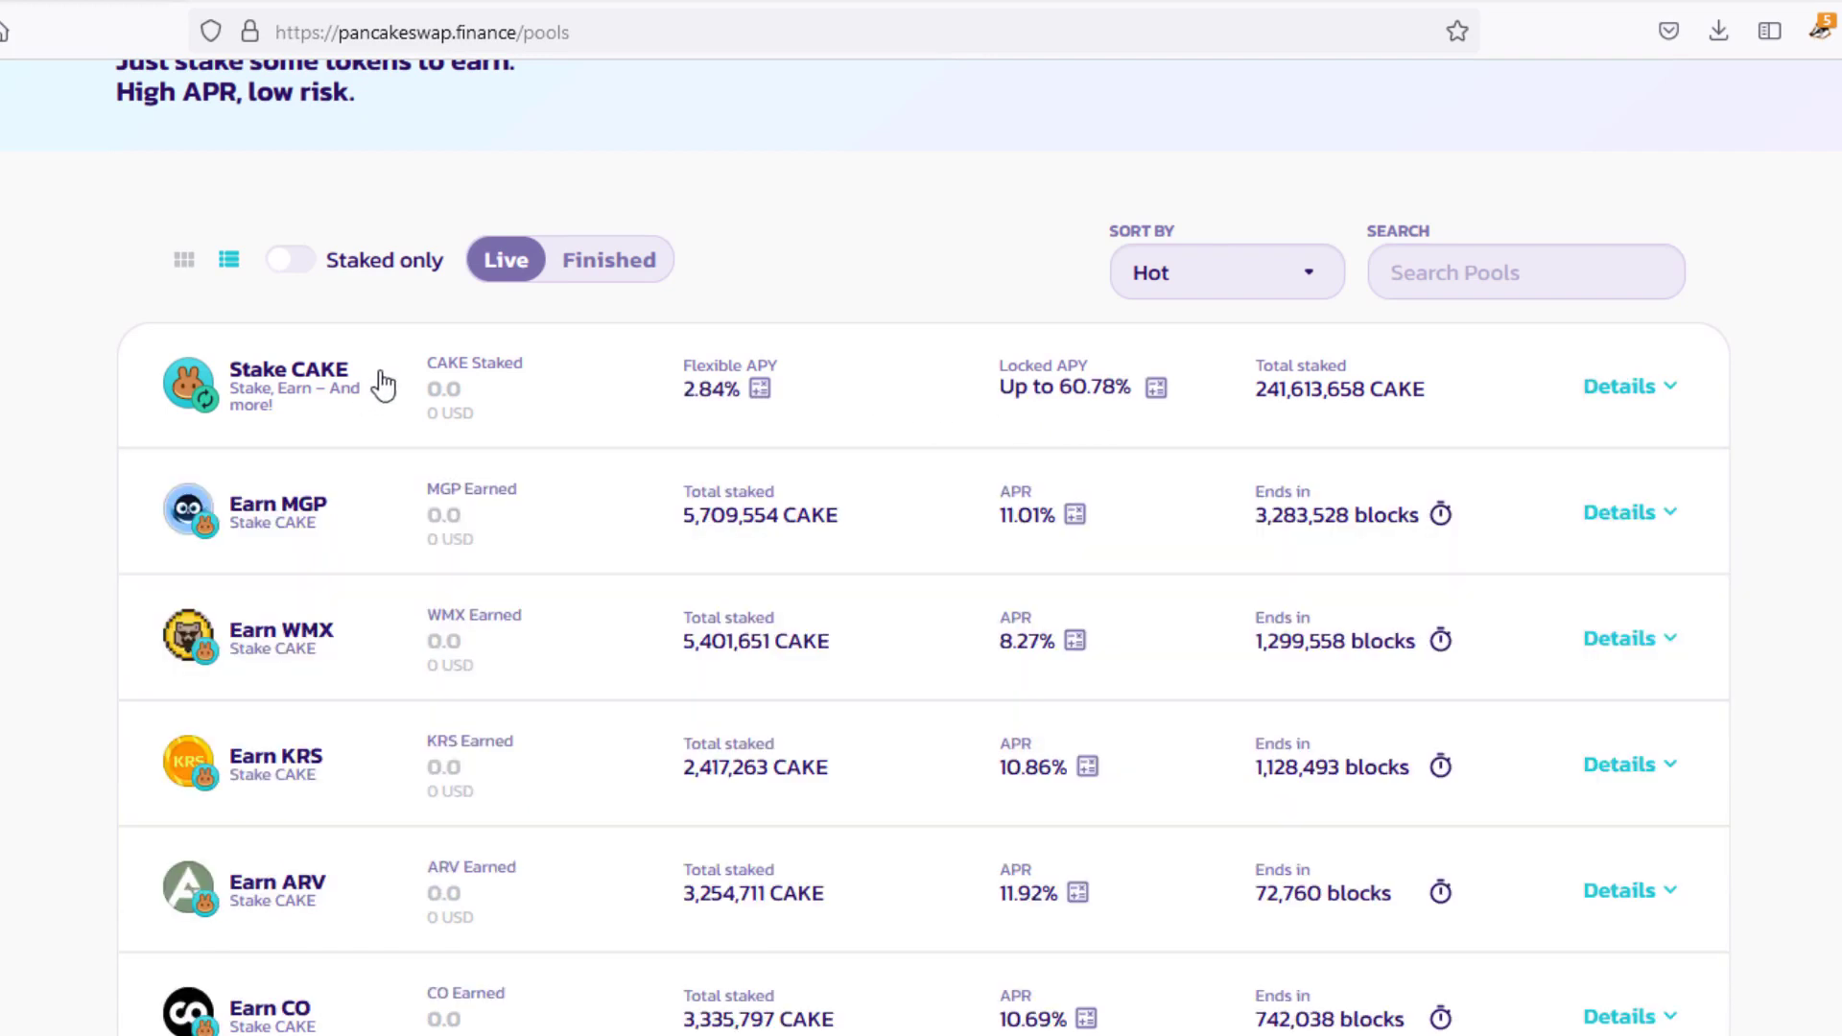
pyautogui.click(796, 380)
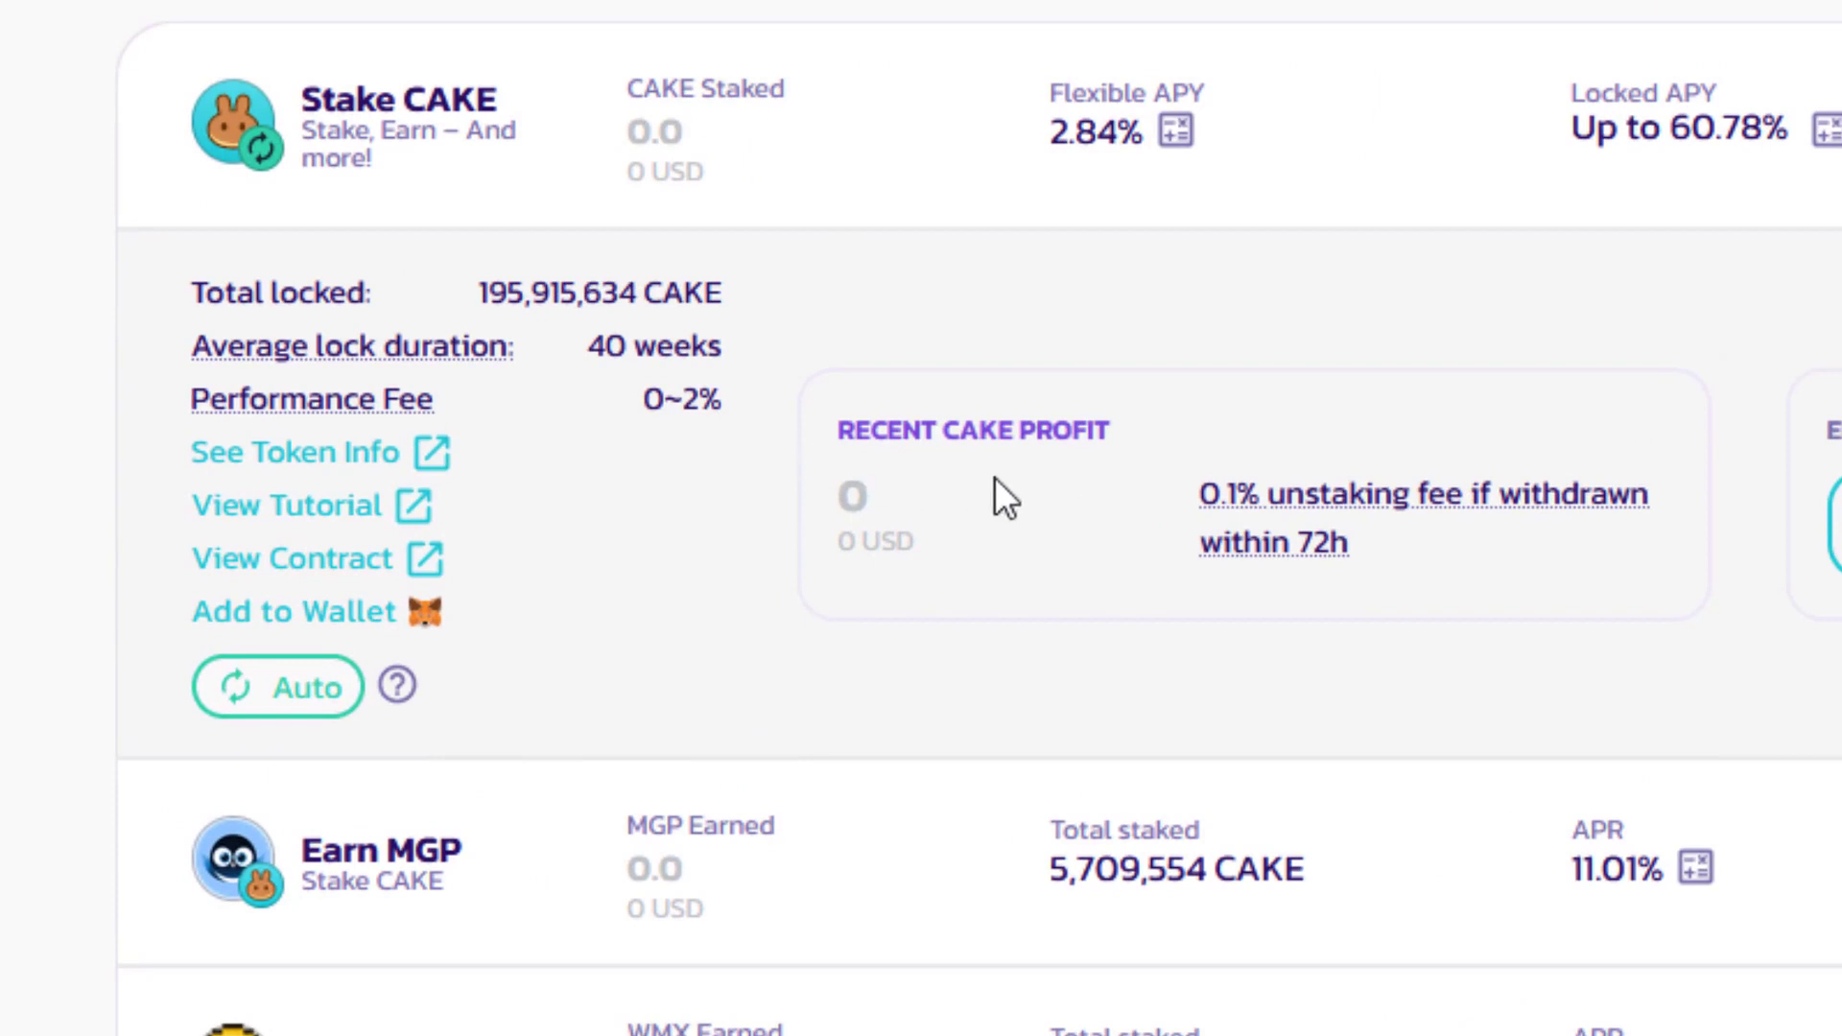
pyautogui.click(1443, 167)
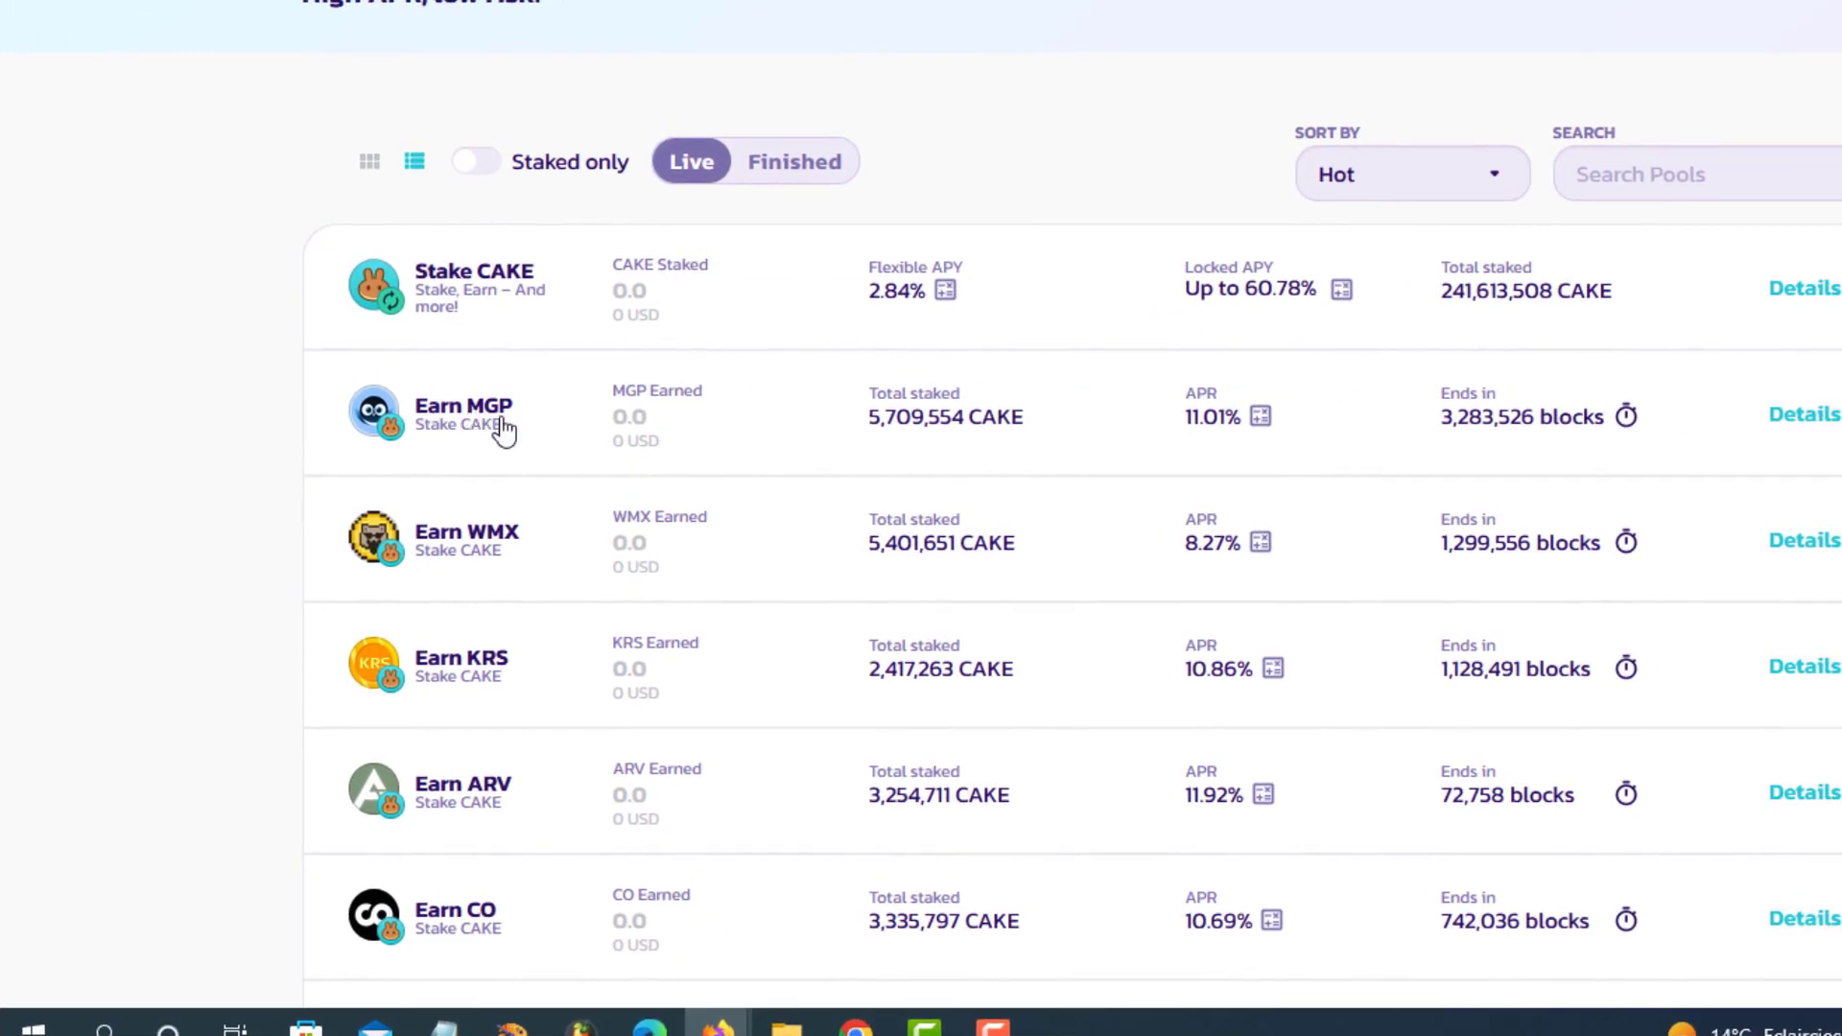
# Examine the Earn MGP pool's earnings and enable sections, and look over the remaining live pools
pyautogui.click(1106, 428)
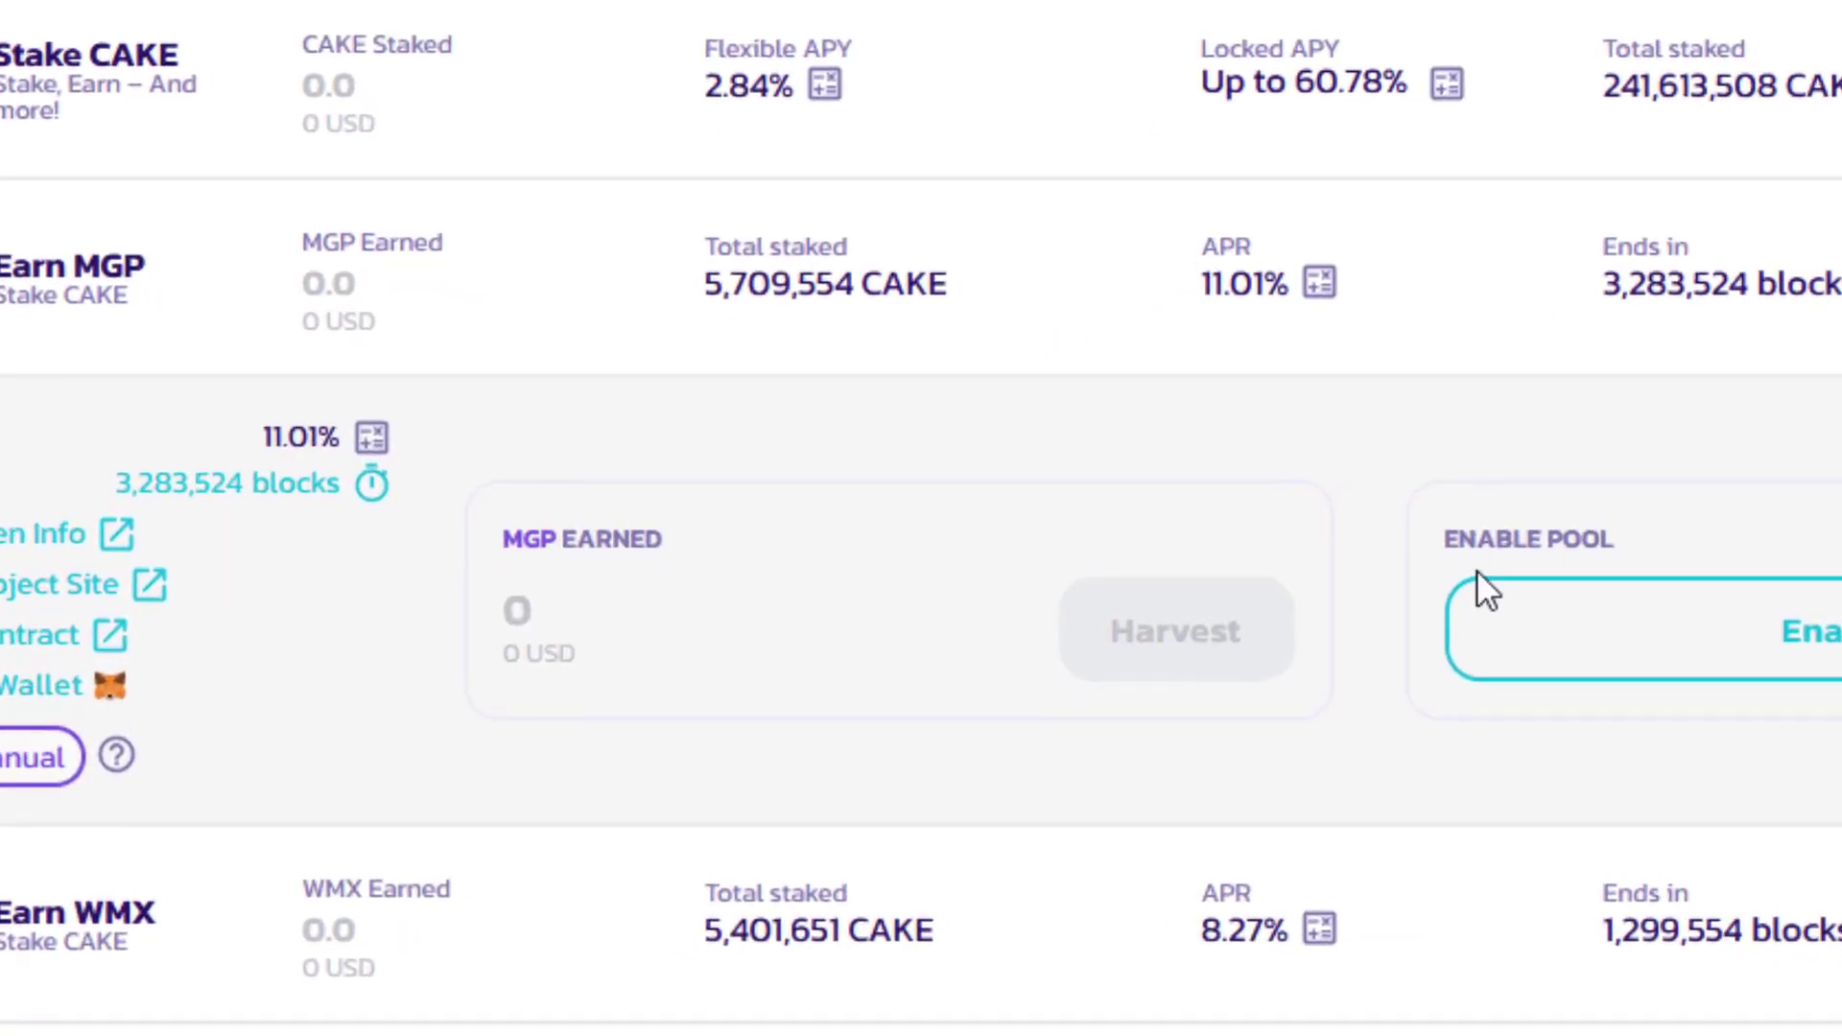
pyautogui.moveTo(739, 541); pyautogui.dragTo(465, 544)
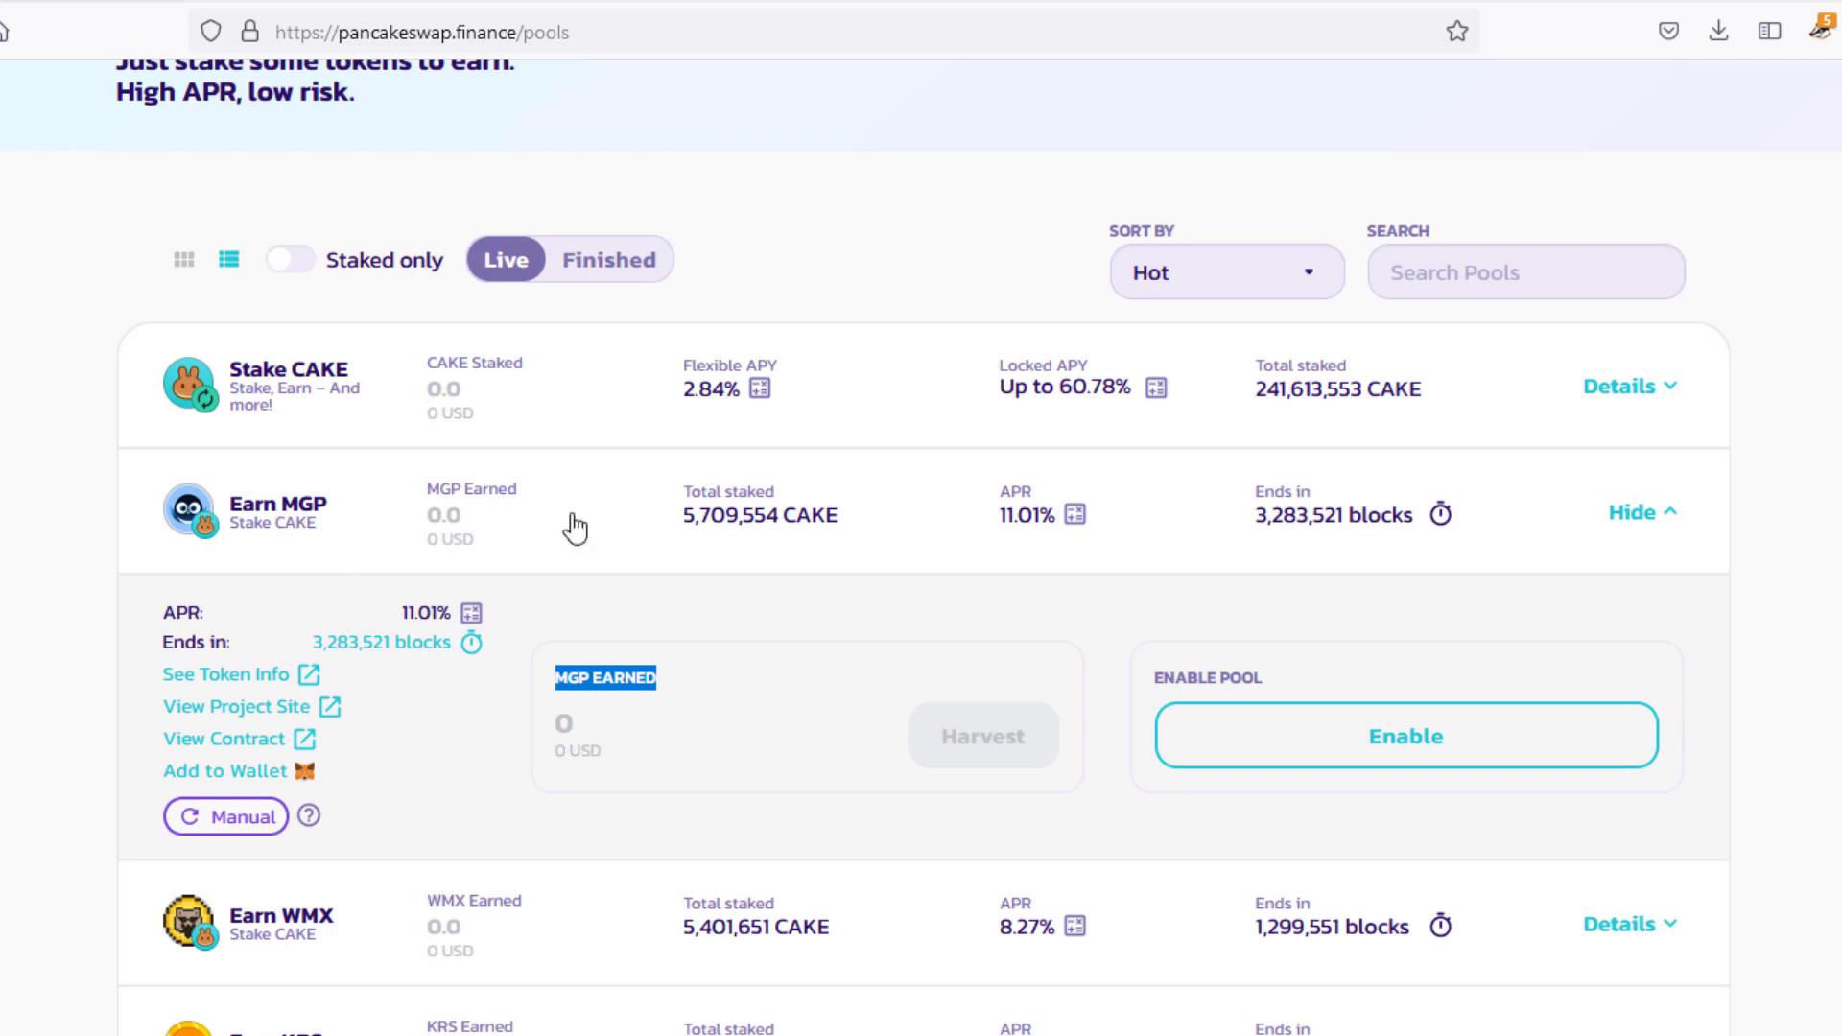
pyautogui.click(574, 530)
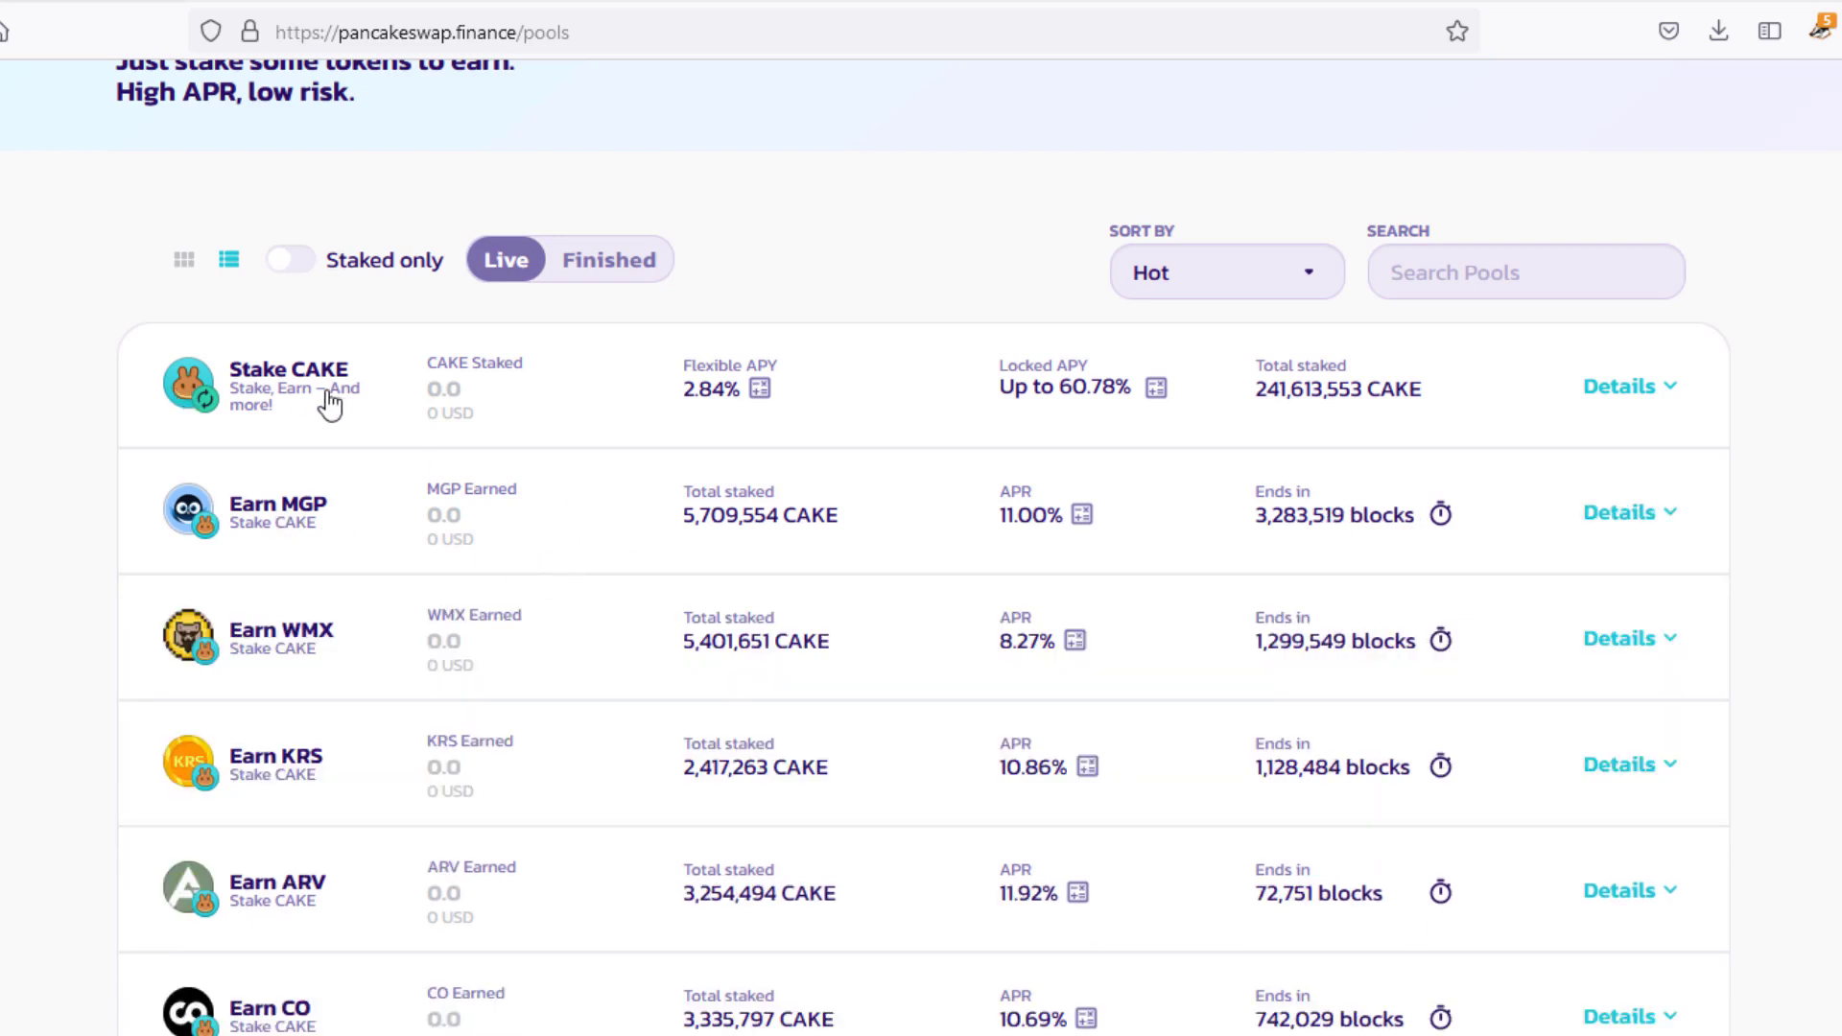
pyautogui.scroll(-3, 340, 422)
pyautogui.scroll(-3, 254, 719)
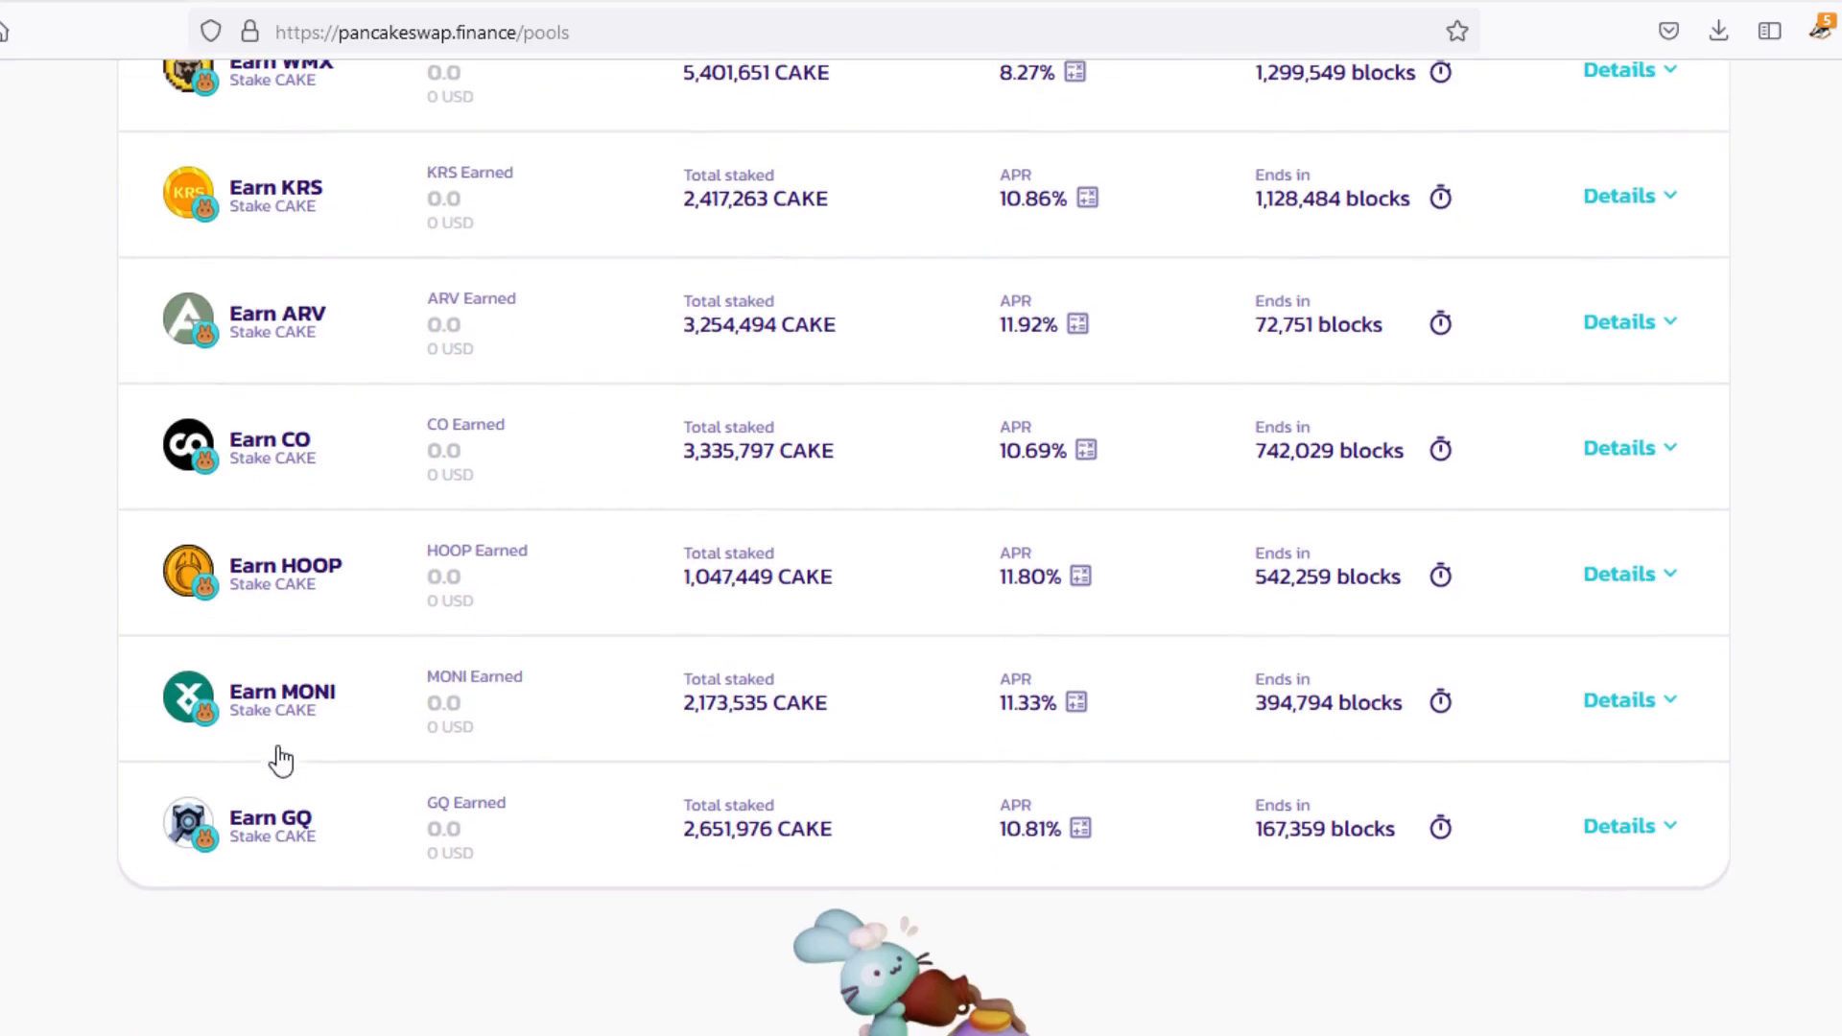
pyautogui.scroll(6, 345, 729)
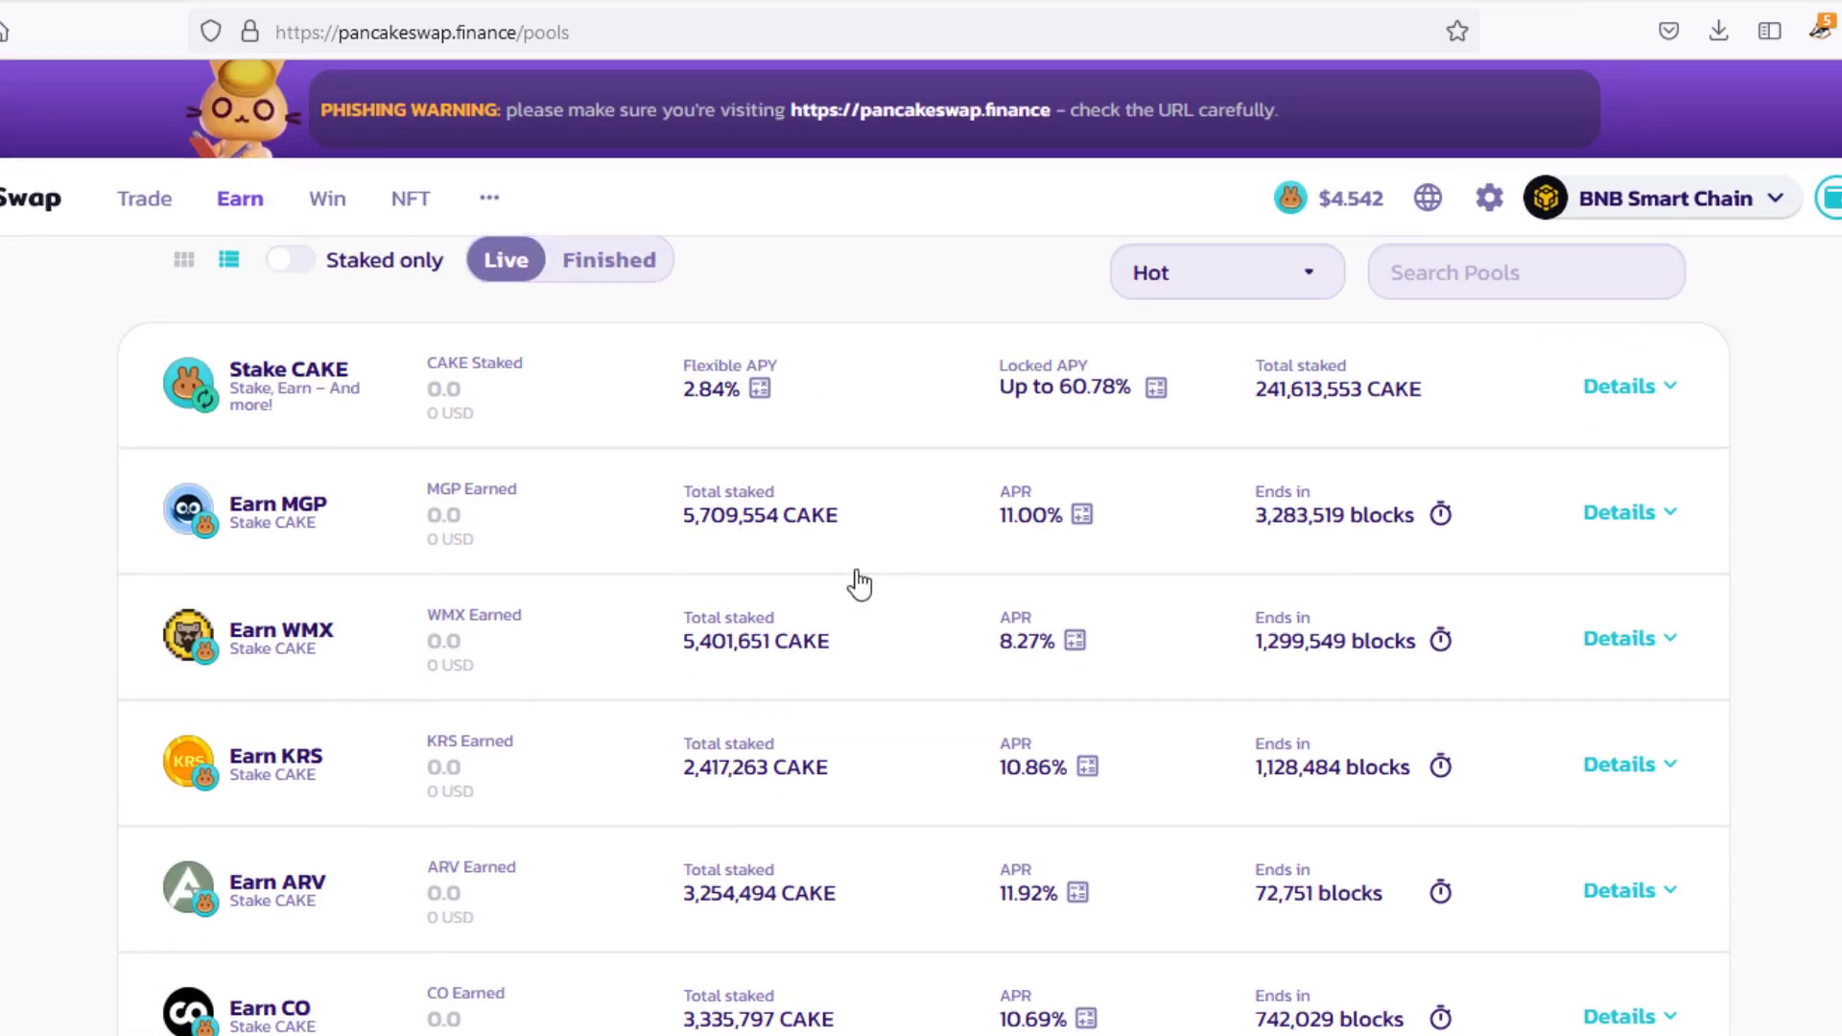
# Compare the details of the Earn WMX and Earn MGP pools, including their APR, end time and enable option
pyautogui.click(890, 633)
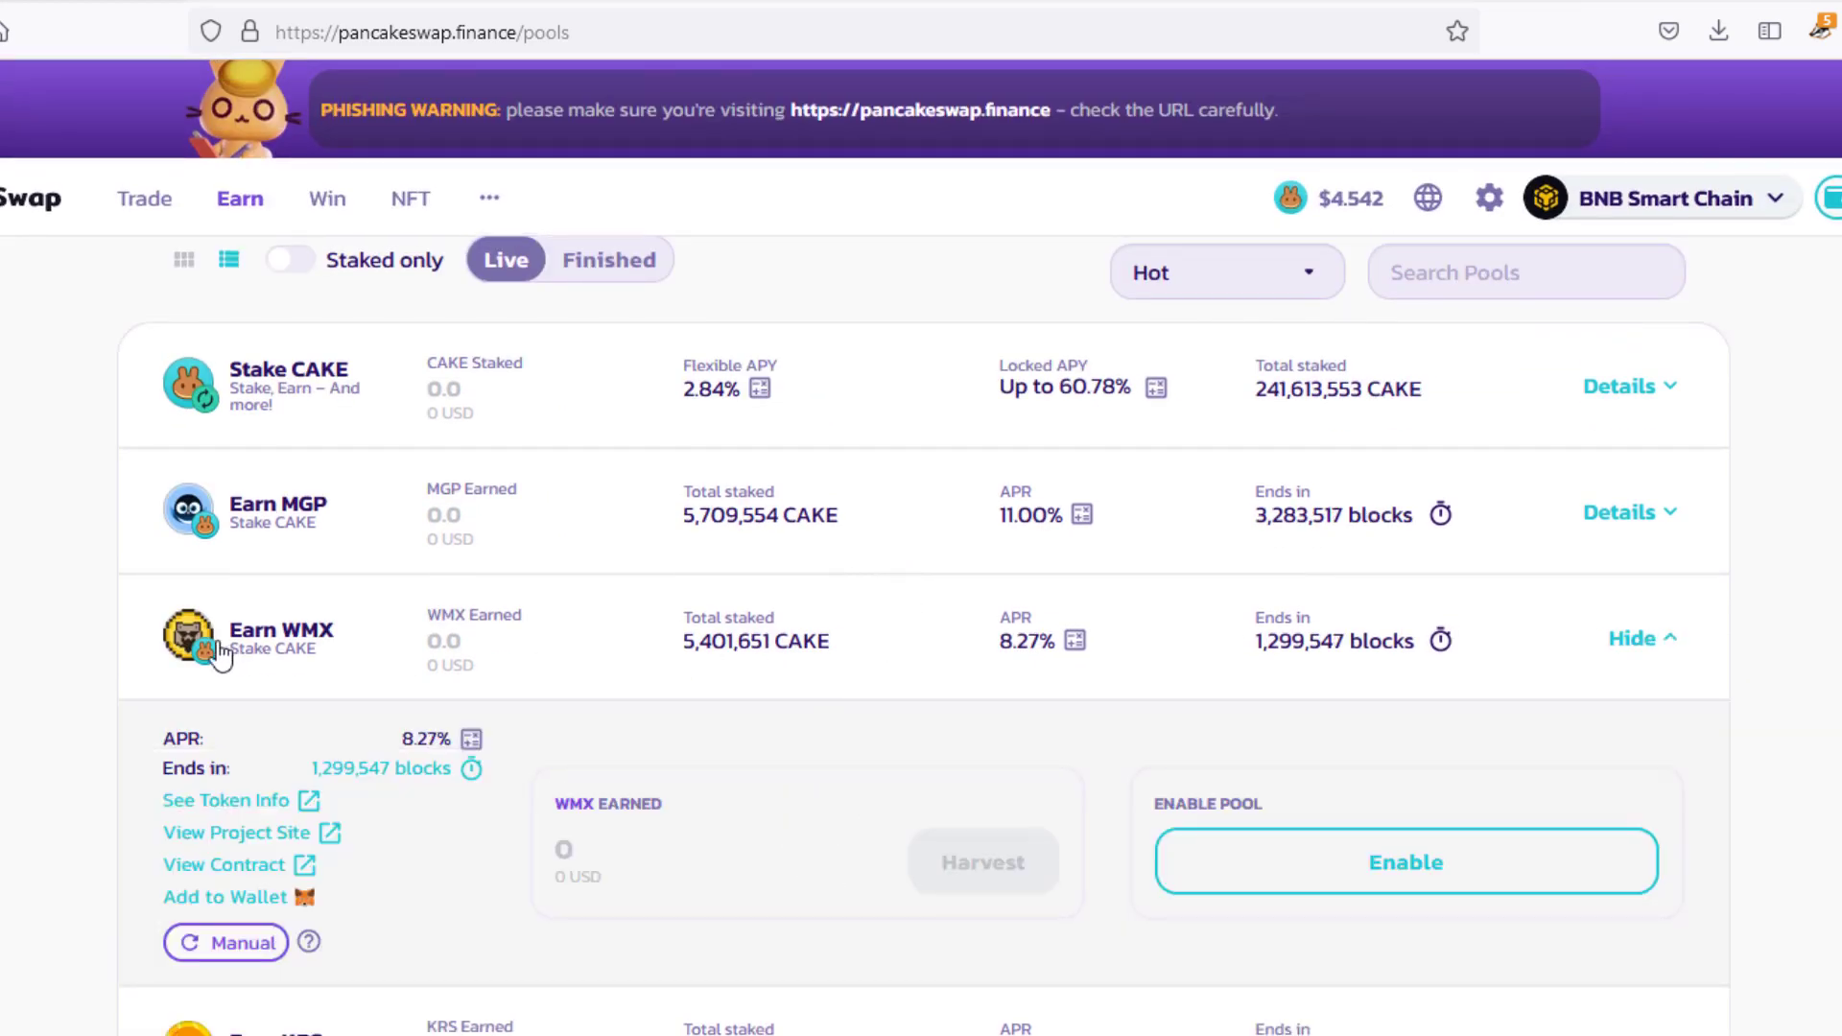
pyautogui.click(842, 614)
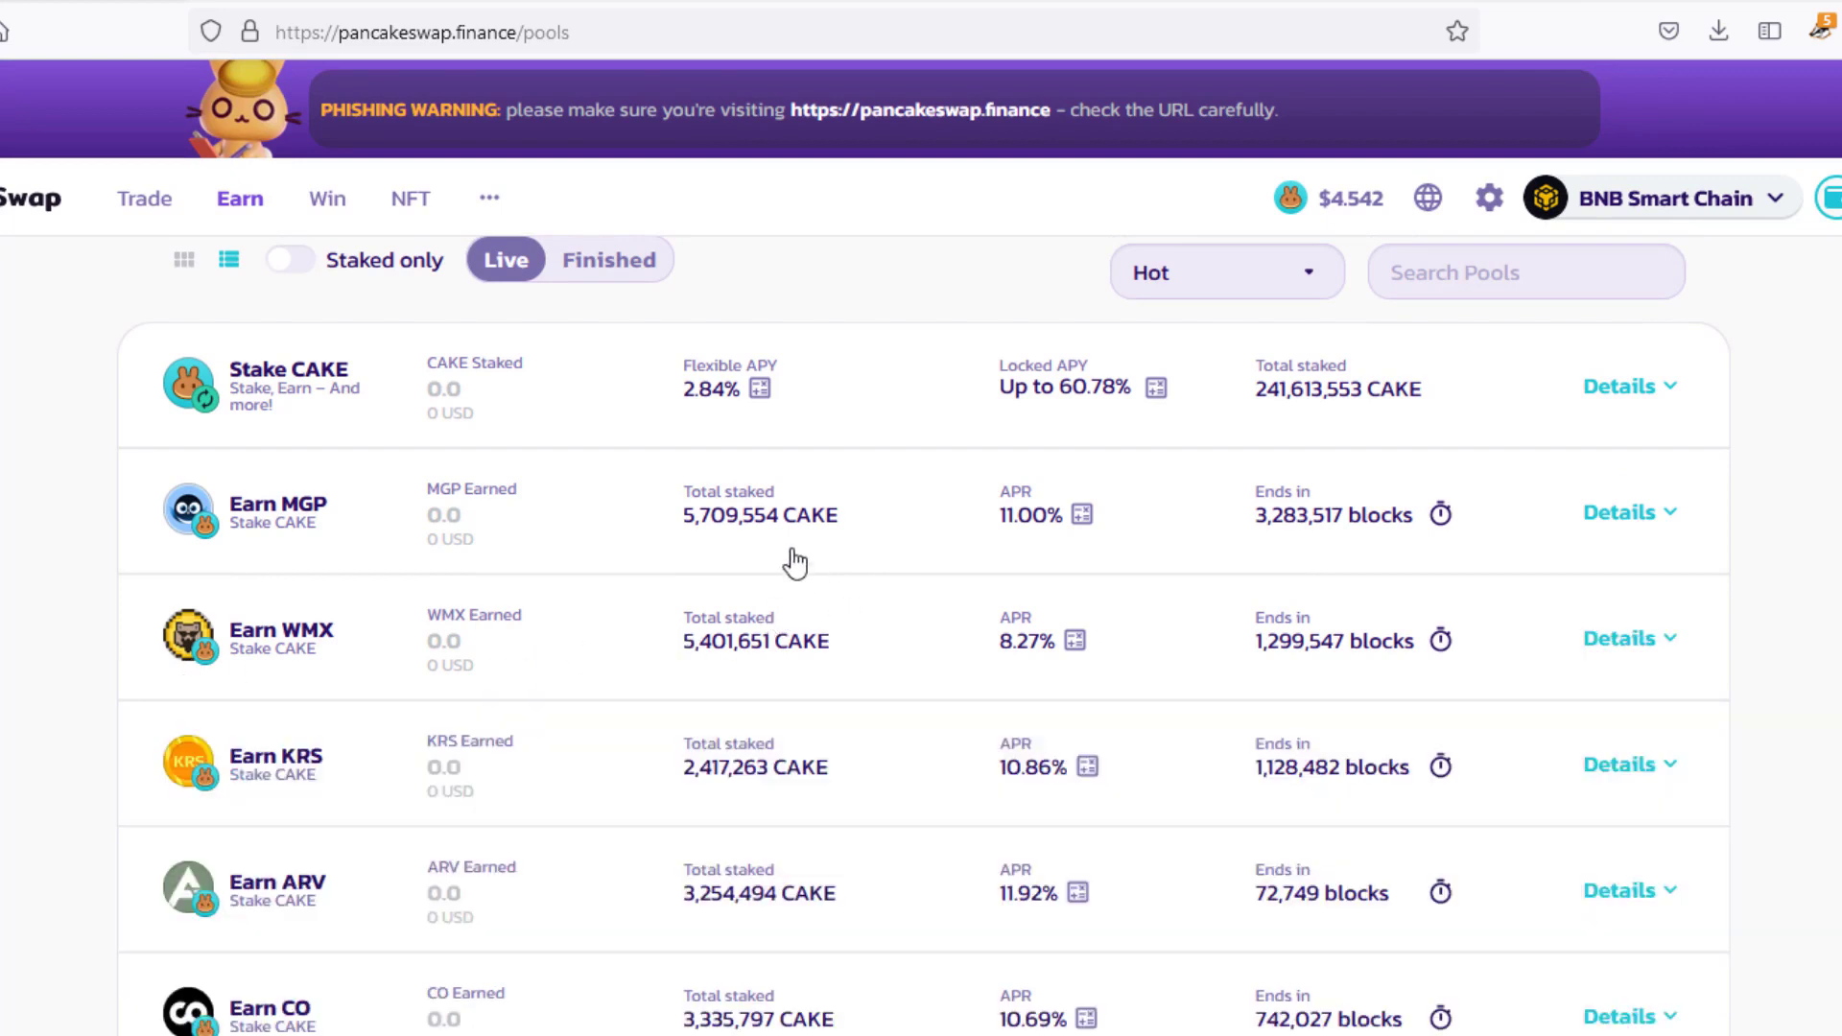
pyautogui.click(876, 531)
pyautogui.scroll(2, 975, 672)
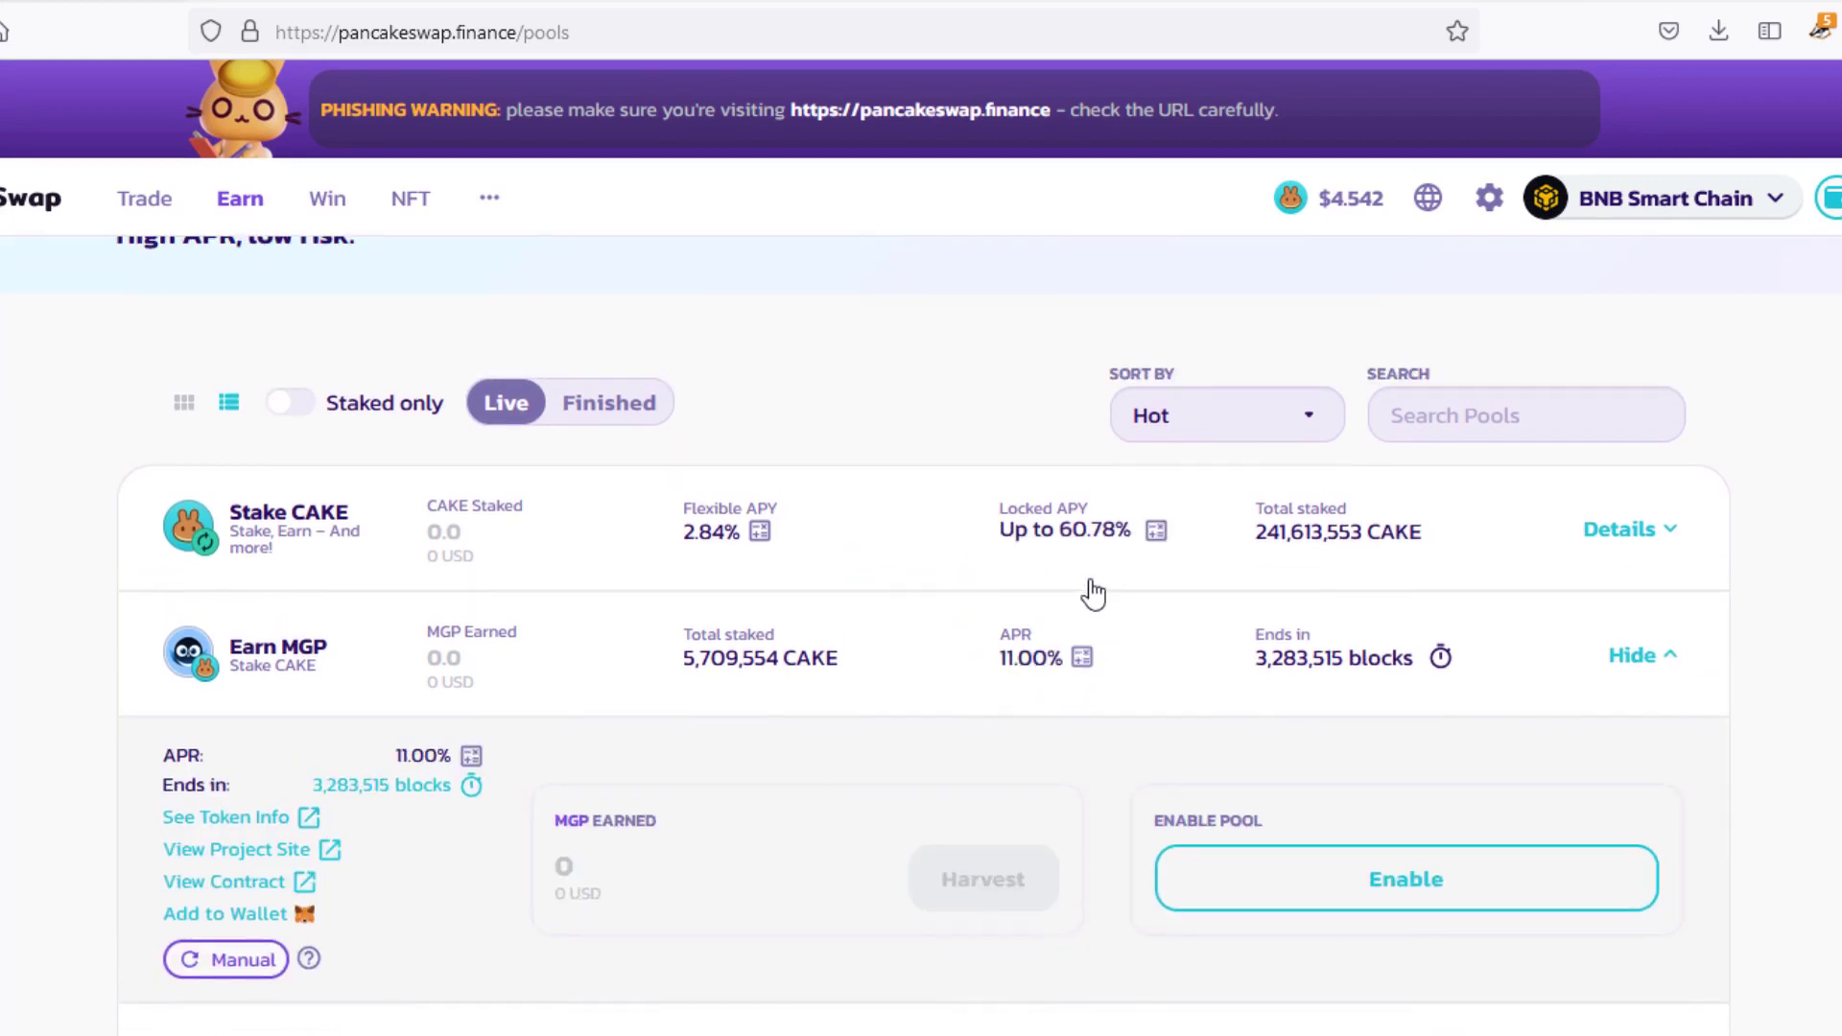
pyautogui.scroll(-5, 1093, 595)
pyautogui.scroll(1, 1084, 921)
pyautogui.scroll(1, 1096, 906)
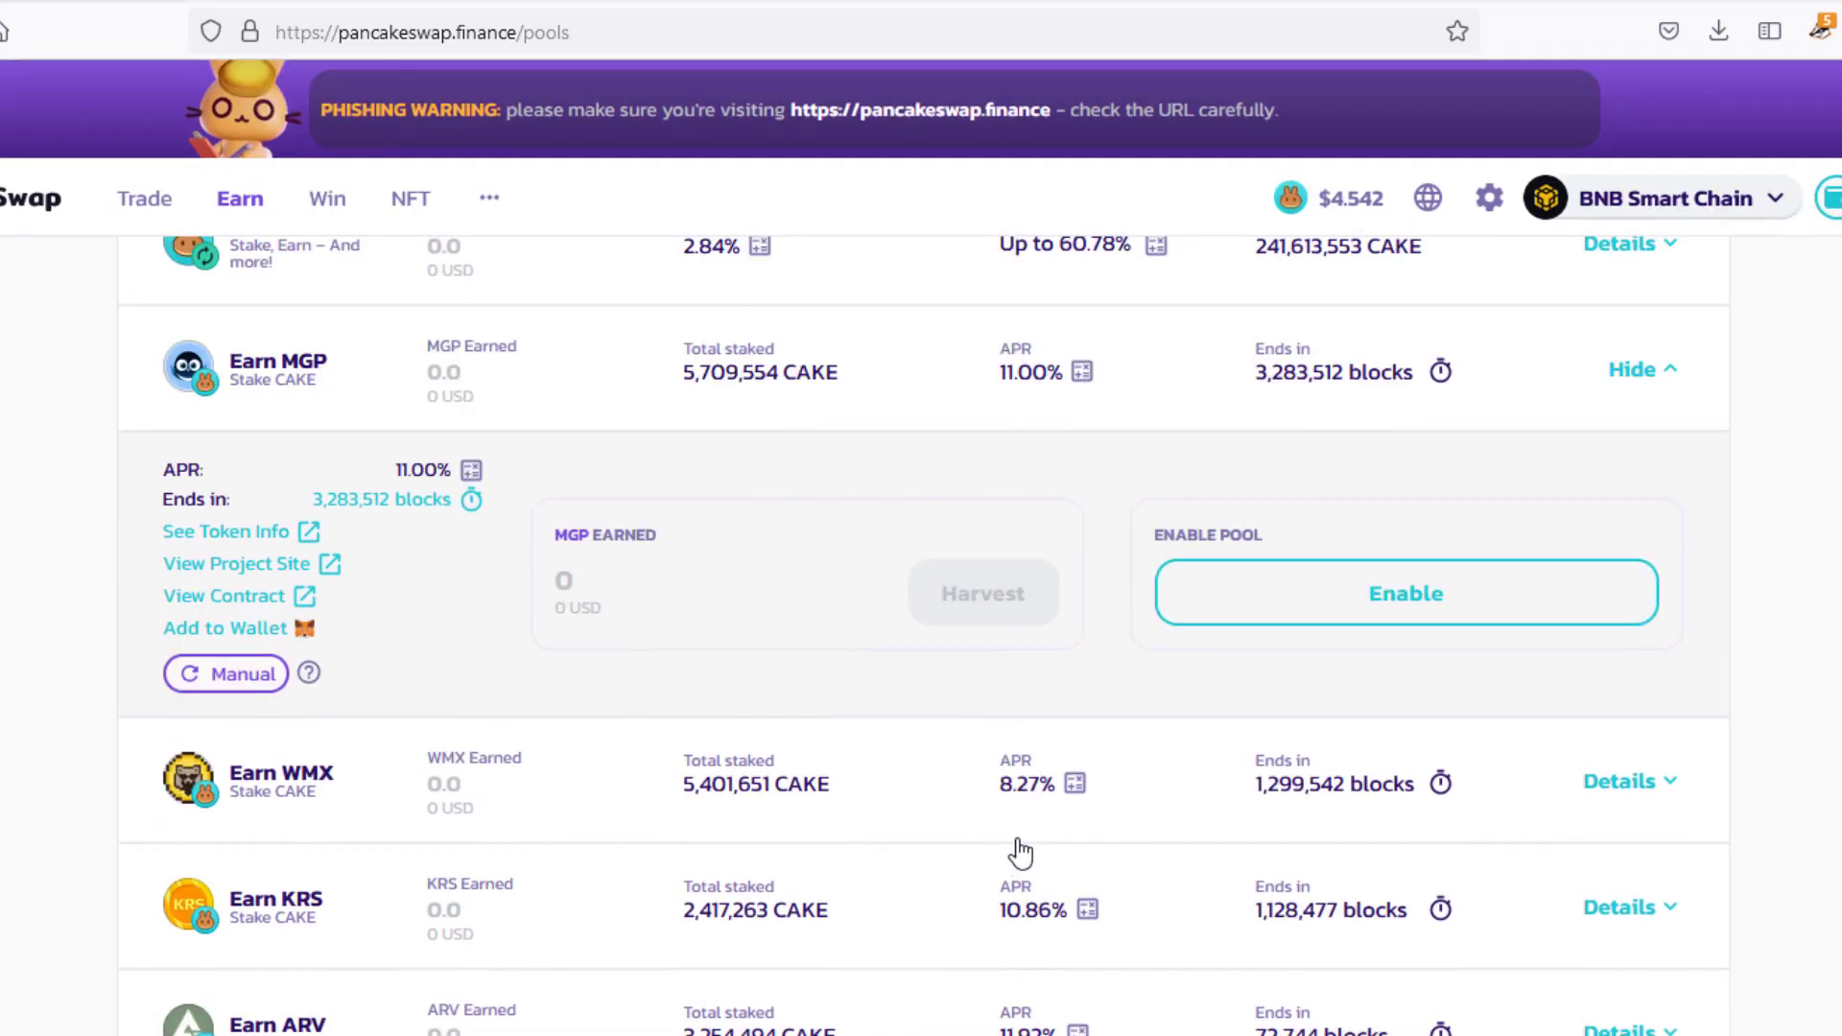
pyautogui.scroll(5, 1019, 851)
pyautogui.scroll(-2, 954, 802)
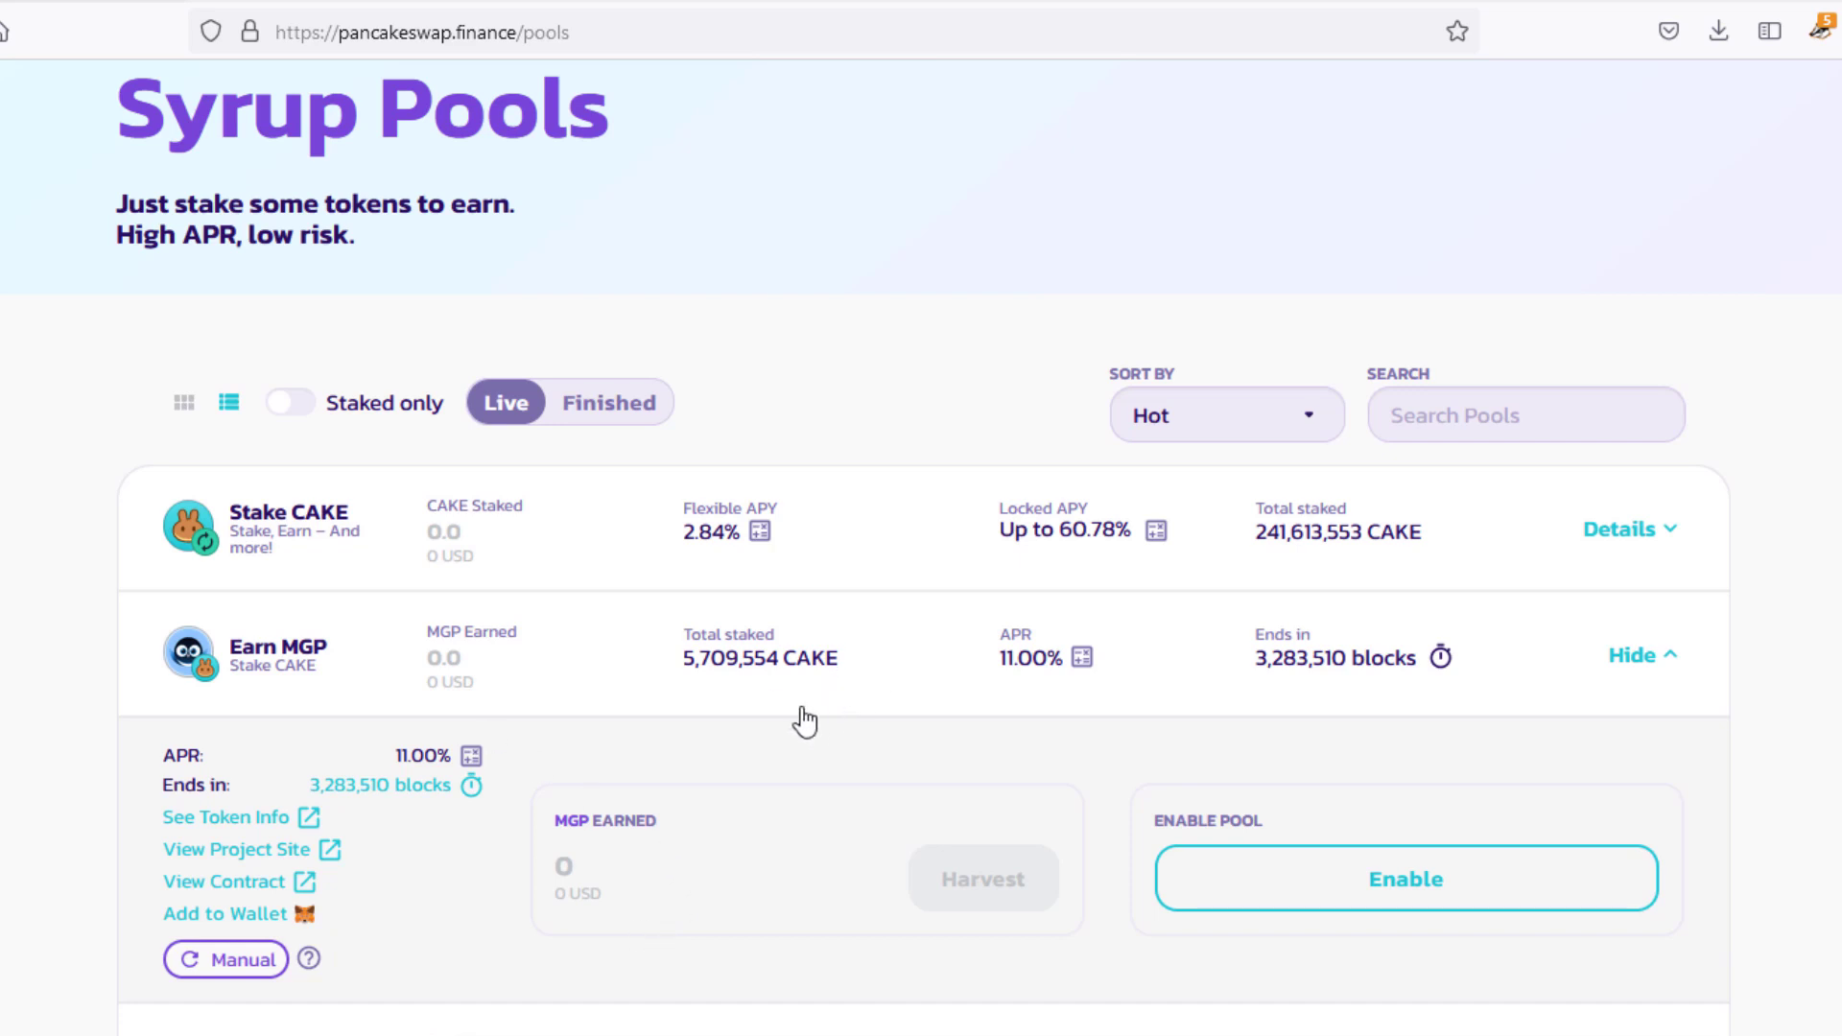
# Finish viewing the Syrup Pools and display the available Win features, such as Prediction, Lottery and Pottery
pyautogui.scroll(3, 857, 731)
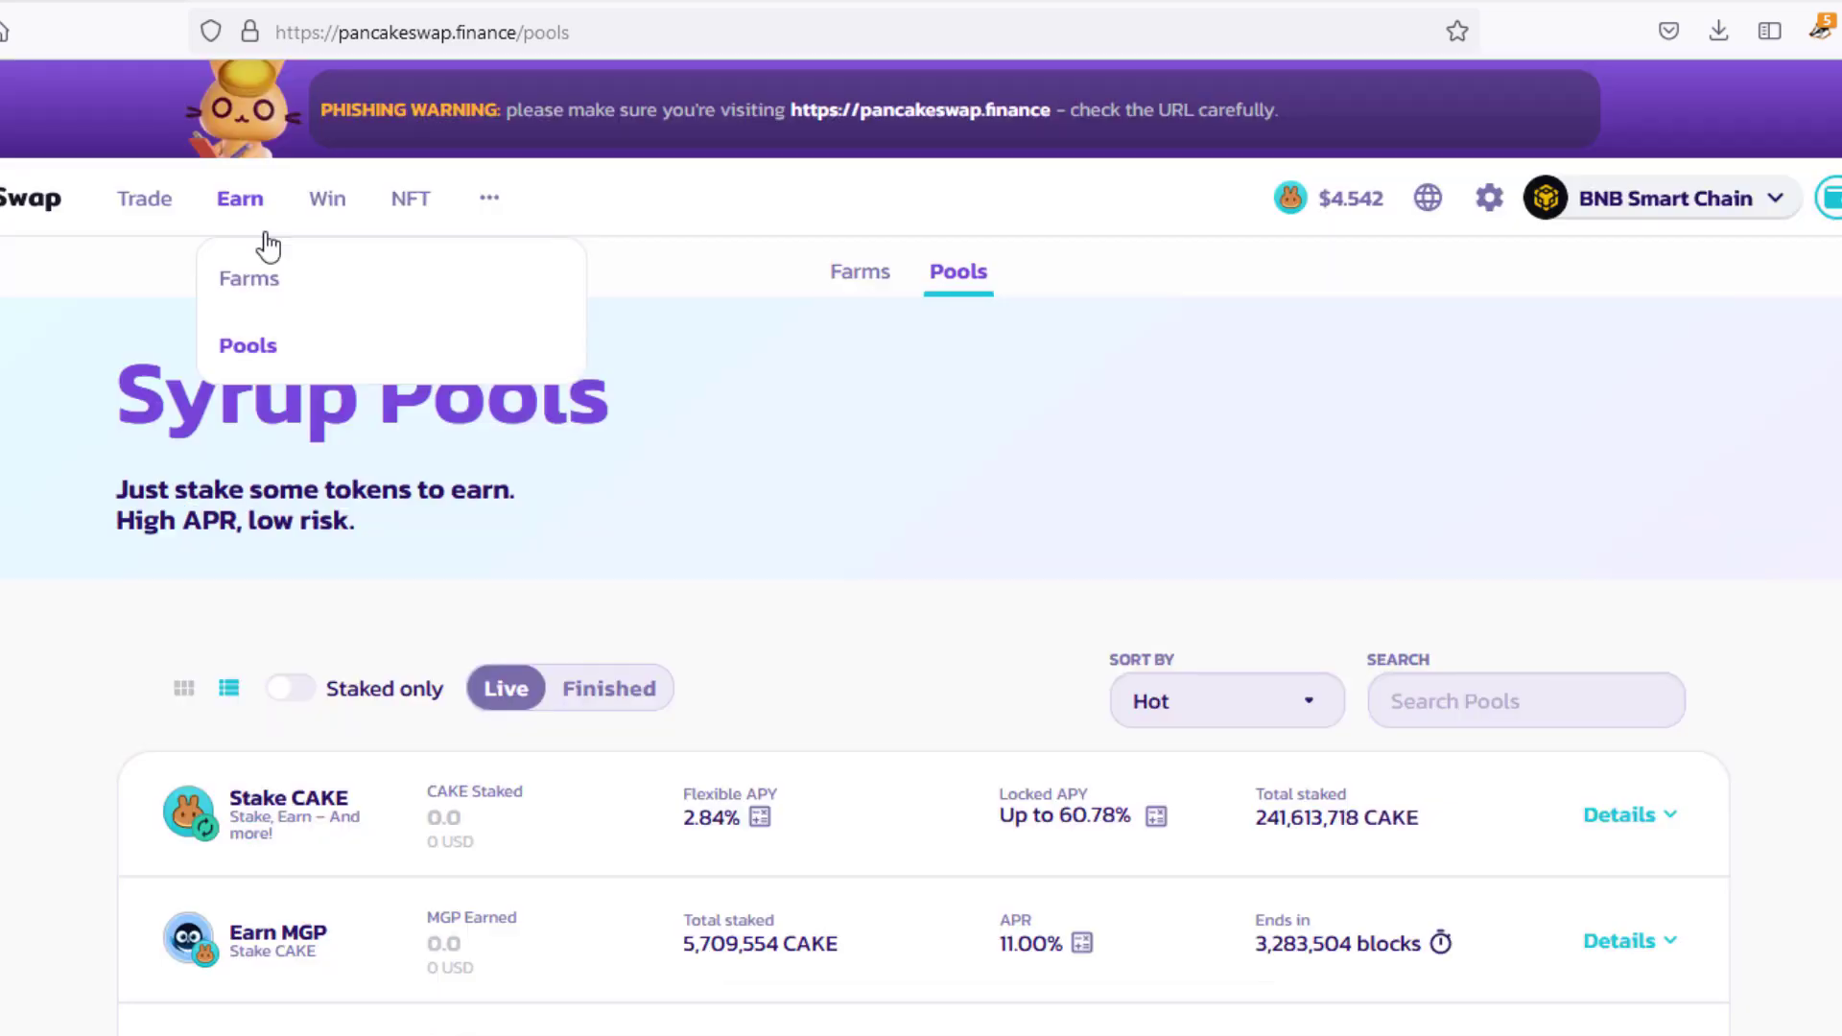
pyautogui.scroll(-6, 943, 552)
pyautogui.scroll(10, 948, 556)
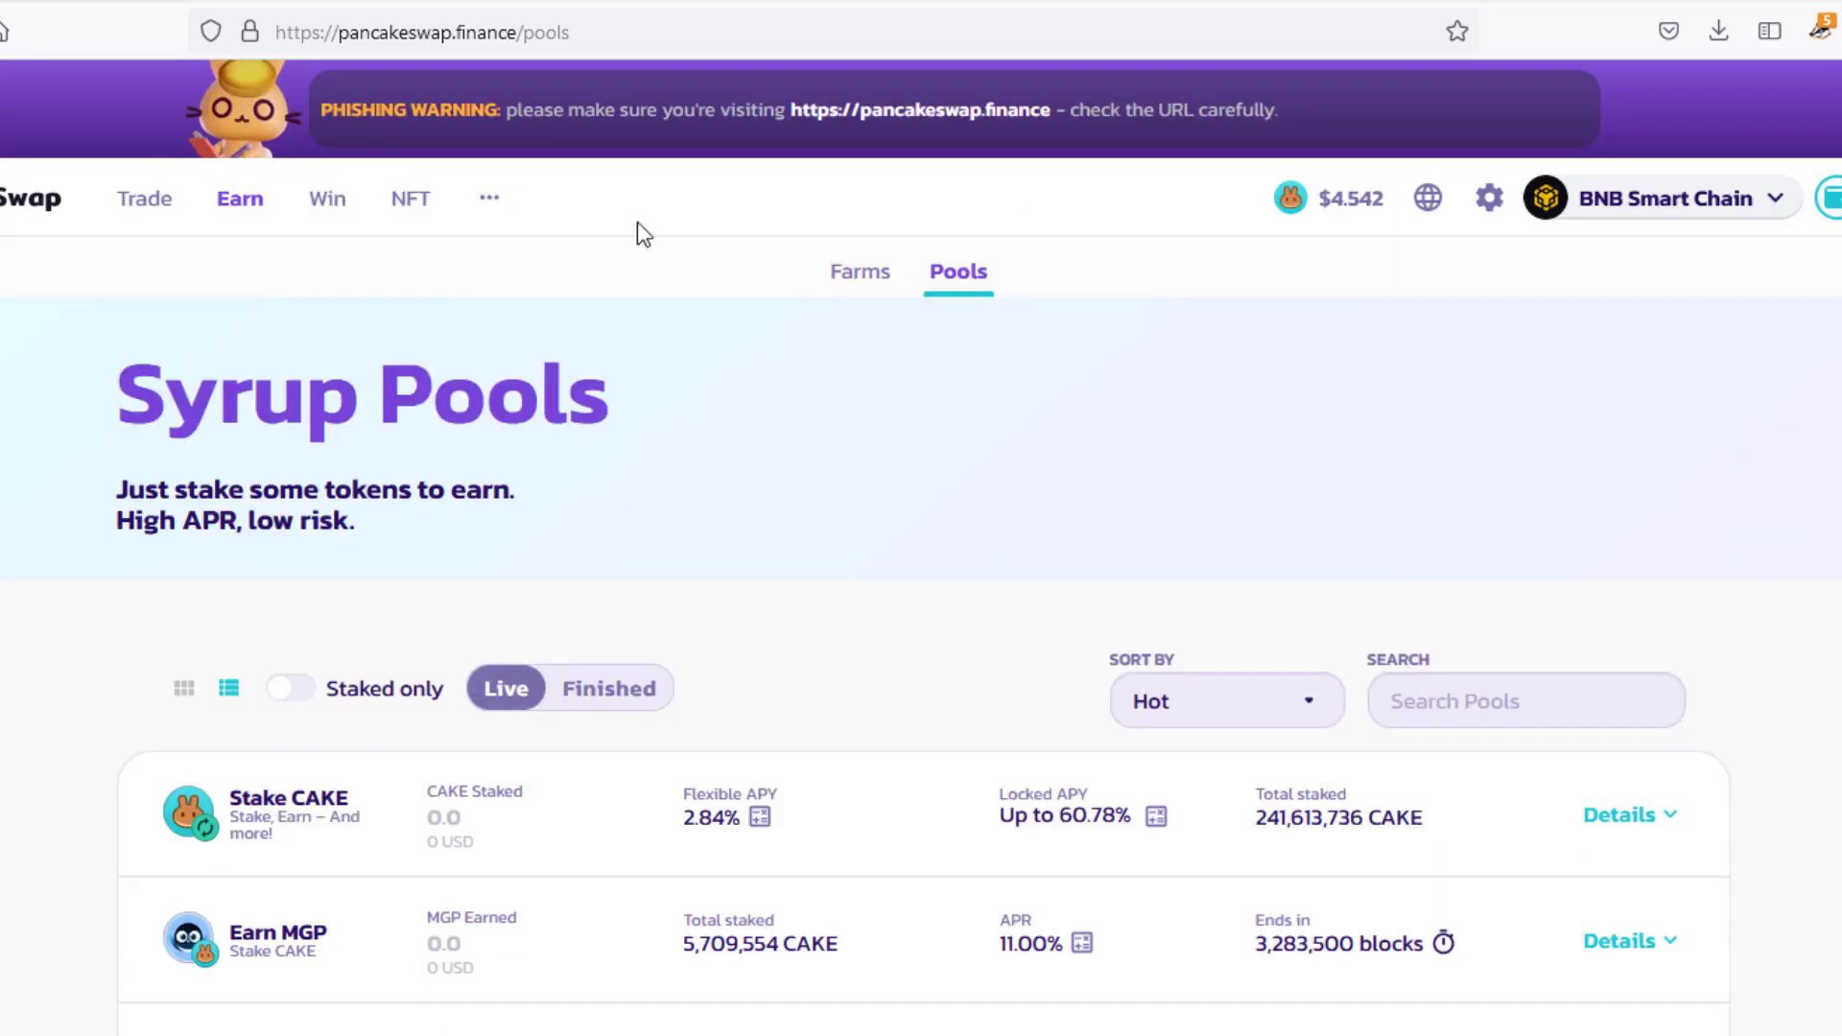
pyautogui.moveTo(412, 202)
pyautogui.moveTo(325, 205)
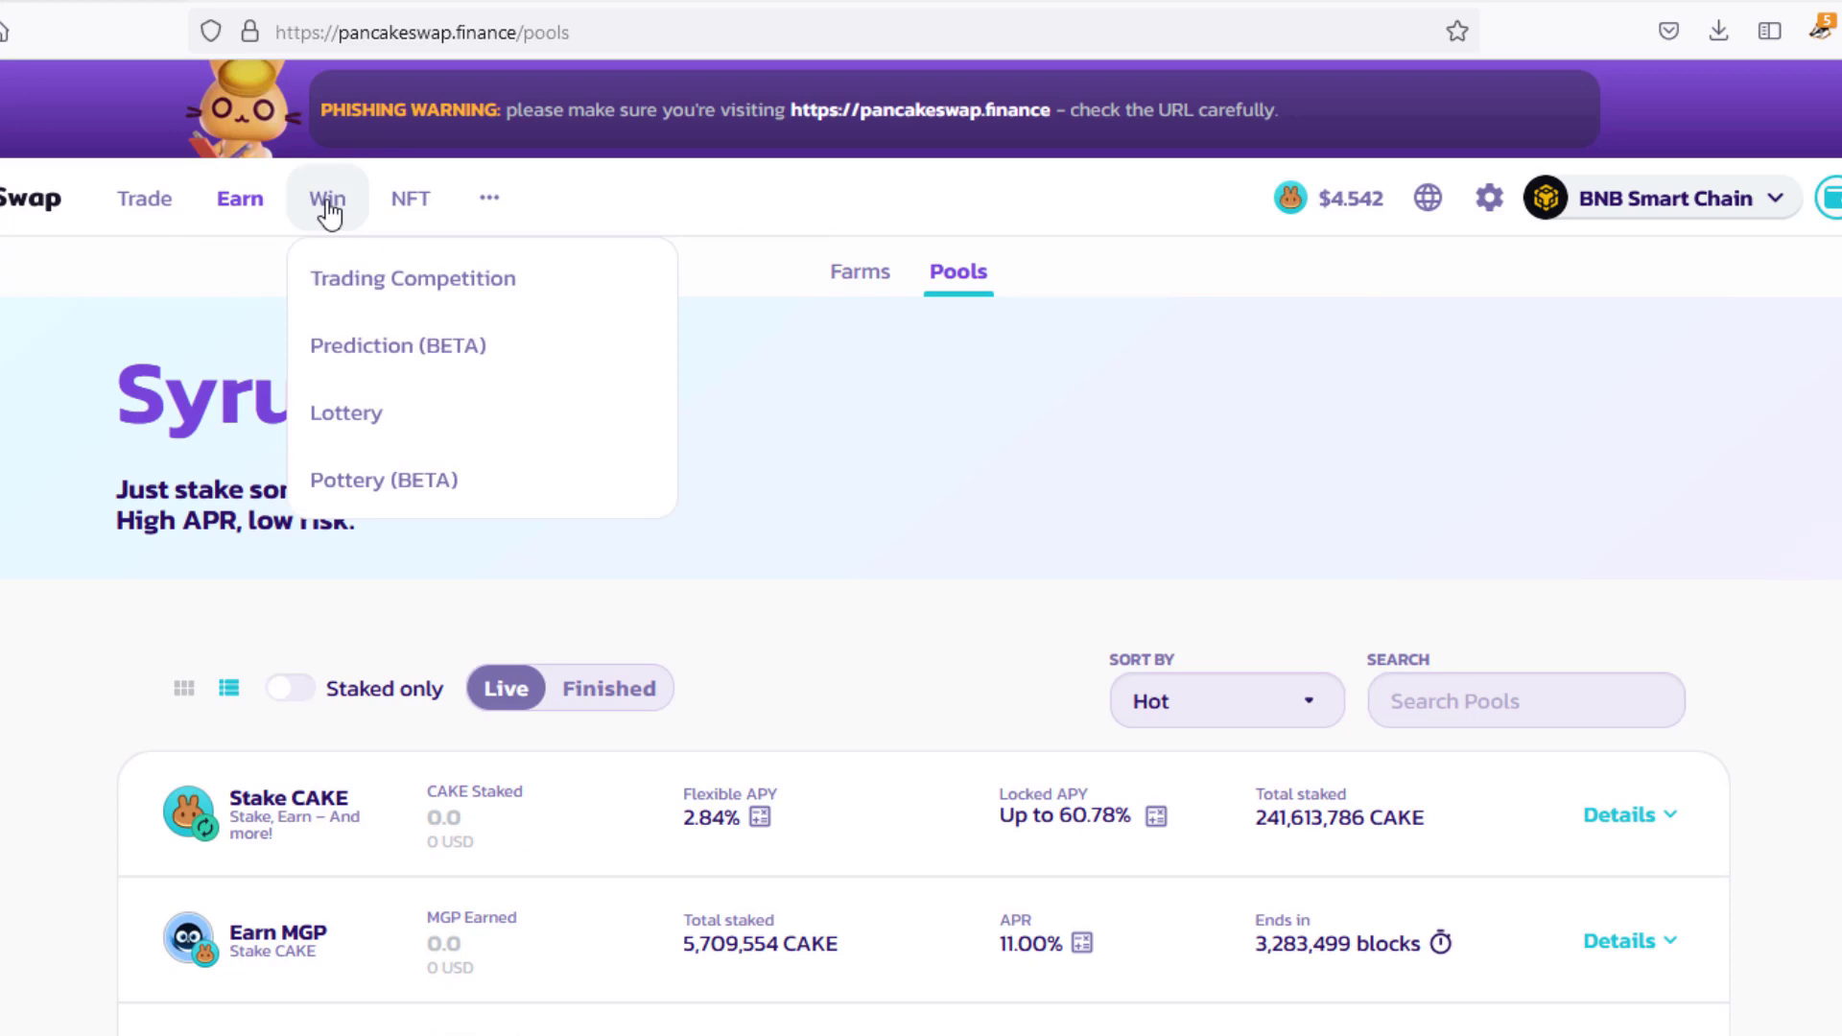